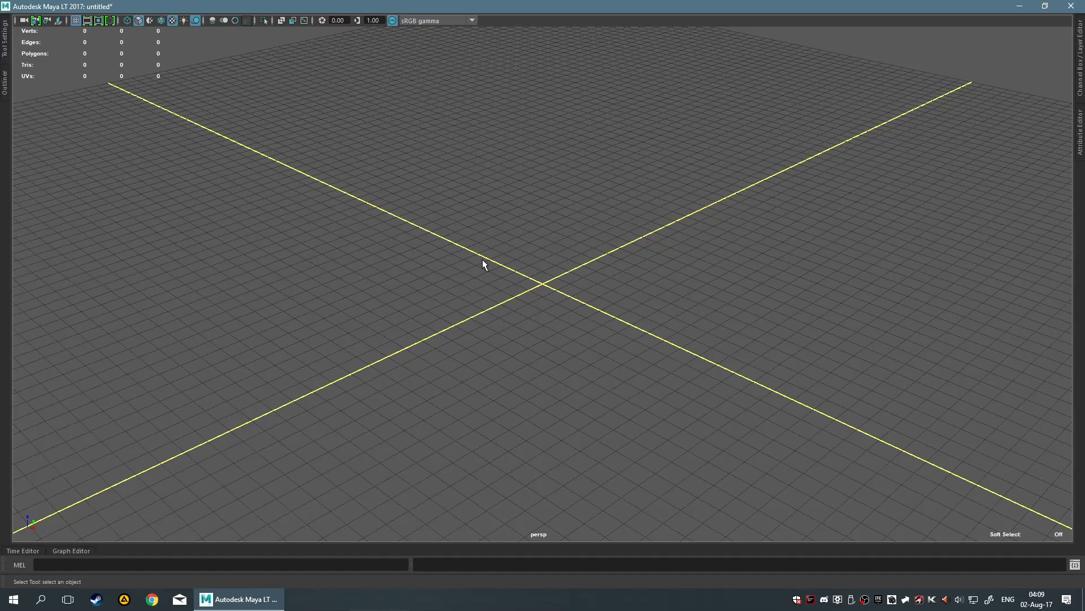
Hide the help line and the command line, and display the time slider.
{"action": "scroll", "coordinate": [524, 343], "scroll_direction": "down", "scroll_amount": 8}
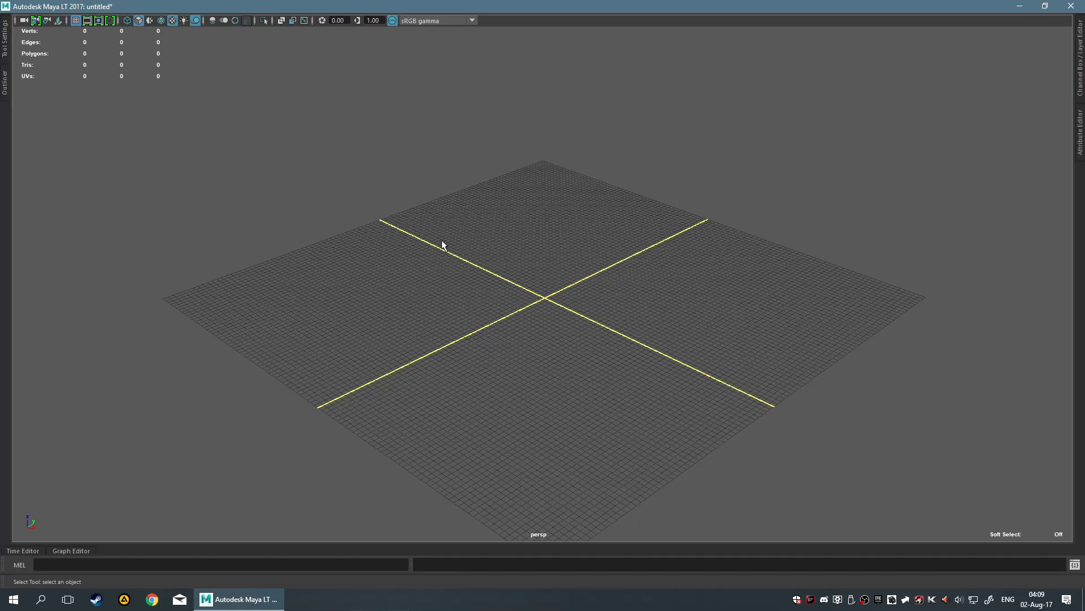
{"action": "key", "text": "space"}
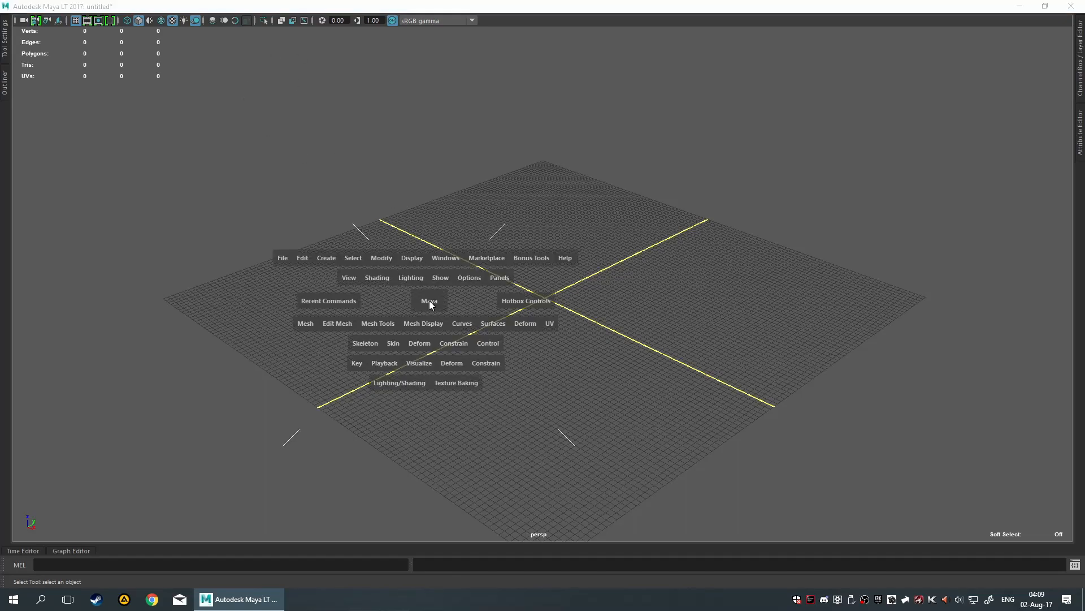
{"action": "left_click", "coordinate": [702, 294]}
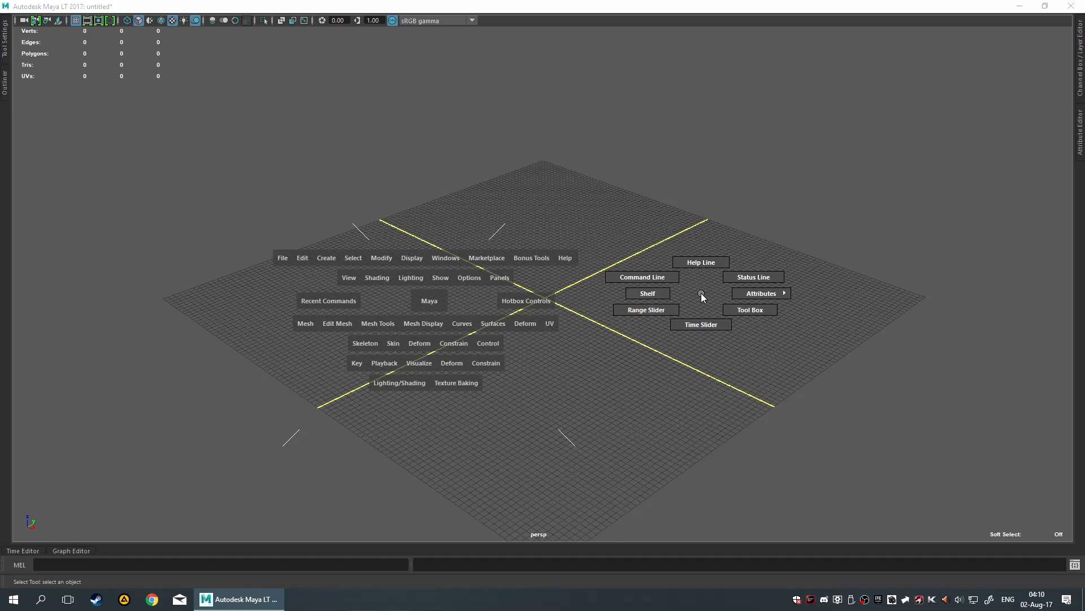
{"action": "left_click_drag", "start_coordinate": [703, 298], "coordinate": [701, 264]}
{"action": "left_click_drag", "start_coordinate": [589, 340], "coordinate": [557, 336]}
{"action": "left_click_drag", "start_coordinate": [691, 319], "coordinate": [696, 353]}
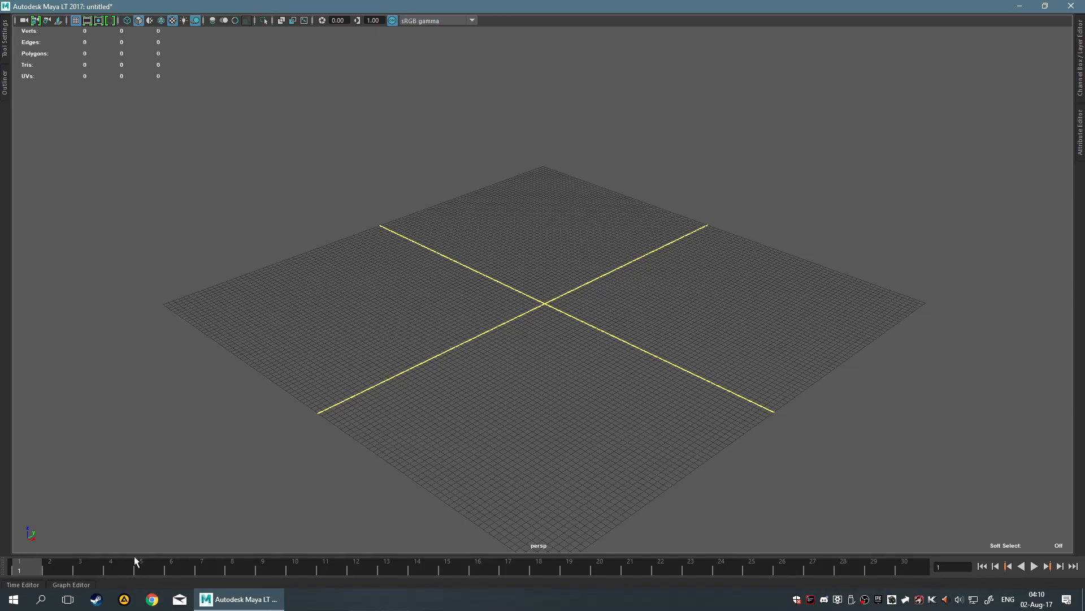
Scrub the playhead along the time slider to about frame 17 and return it to frame 1.
{"action": "mouse_move", "coordinate": [31, 574]}
{"action": "left_mouse_down"}
{"action": "mouse_move", "coordinate": [468, 592]}
{"action": "mouse_move", "coordinate": [778, 571]}
{"action": "mouse_move", "coordinate": [922, 579]}
{"action": "mouse_move", "coordinate": [497, 552]}
{"action": "mouse_move", "coordinate": [846, 566]}
{"action": "mouse_move", "coordinate": [782, 565]}
{"action": "mouse_move", "coordinate": [778, 577]}
{"action": "mouse_move", "coordinate": [905, 578]}
{"action": "mouse_move", "coordinate": [6, 567]}
{"action": "mouse_move", "coordinate": [421, 566]}
{"action": "mouse_move", "coordinate": [17, 575]}
{"action": "mouse_move", "coordinate": [271, 572]}
{"action": "mouse_move", "coordinate": [17, 572]}
{"action": "mouse_move", "coordinate": [32, 571]}
{"action": "left_mouse_up"}
{"action": "mouse_move", "coordinate": [24, 571]}
{"action": "left_mouse_down"}
{"action": "mouse_move", "coordinate": [911, 572]}
{"action": "mouse_move", "coordinate": [916, 583]}
{"action": "mouse_move", "coordinate": [20, 571]}
{"action": "left_mouse_up"}
{"action": "left_click_drag", "start_coordinate": [466, 572], "coordinate": [610, 567]}
{"action": "left_click_drag", "start_coordinate": [525, 567], "coordinate": [533, 565]}
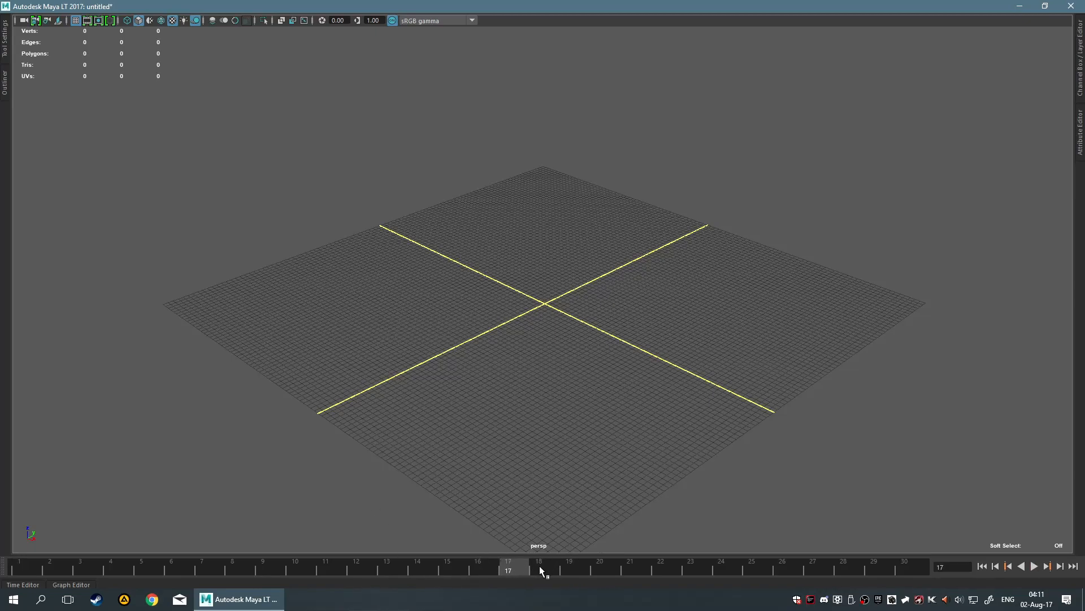
{"action": "left_click", "coordinate": [548, 565]}
{"action": "left_click_drag", "start_coordinate": [548, 565], "coordinate": [31, 562]}
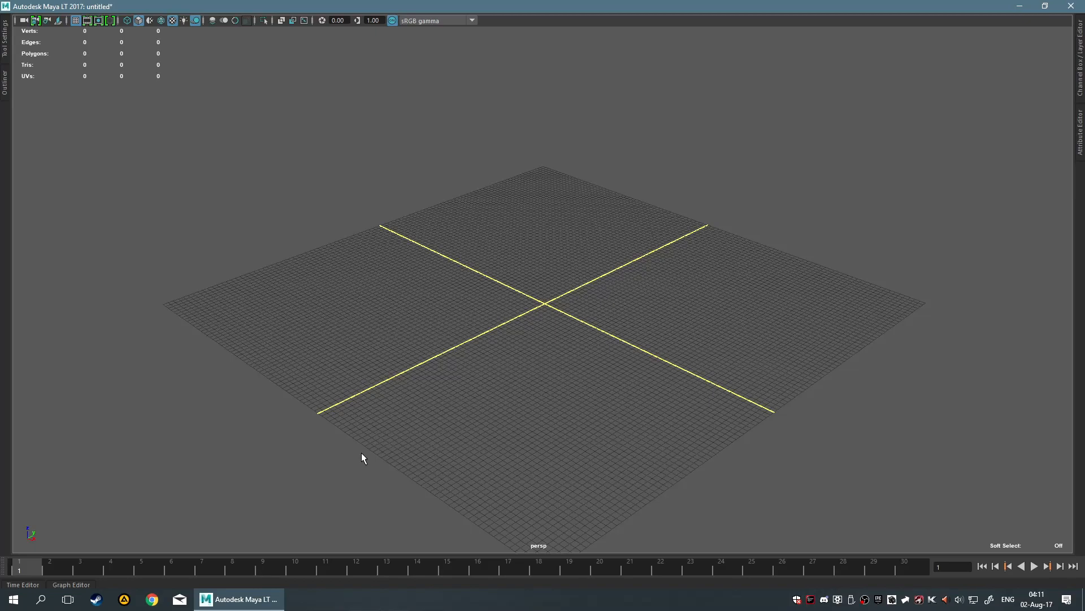
Play the empty animation, return to frame 1, and scrub through the timeline to frame 30.
{"action": "key", "text": "alt+v"}
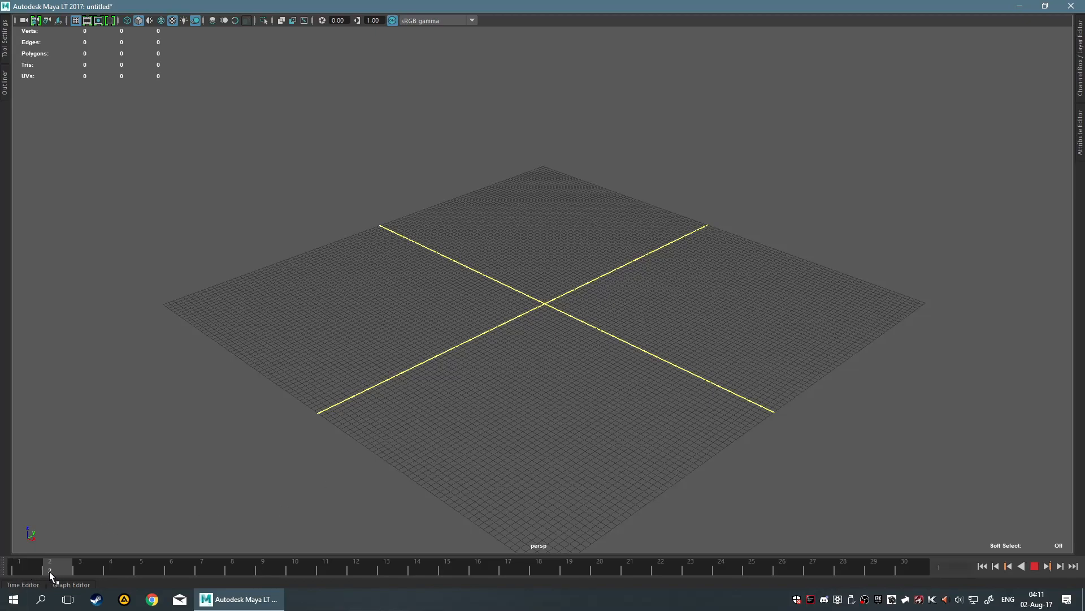
{"action": "mouse_move", "coordinate": [6, 573]}
{"action": "left_mouse_down"}
{"action": "mouse_move", "coordinate": [790, 577]}
{"action": "mouse_move", "coordinate": [912, 599]}
{"action": "mouse_move", "coordinate": [915, 571]}
{"action": "left_mouse_up"}
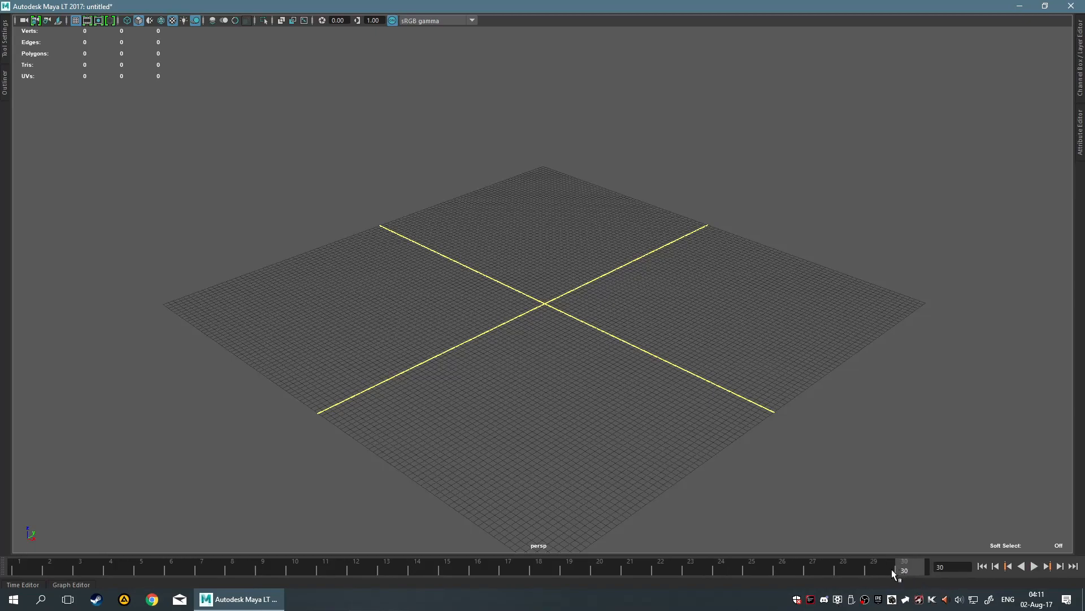
{"action": "mouse_move", "coordinate": [18, 568]}
{"action": "left_mouse_down"}
{"action": "mouse_move", "coordinate": [929, 577]}
{"action": "mouse_move", "coordinate": [877, 567]}
{"action": "mouse_move", "coordinate": [35, 571]}
{"action": "left_mouse_up"}
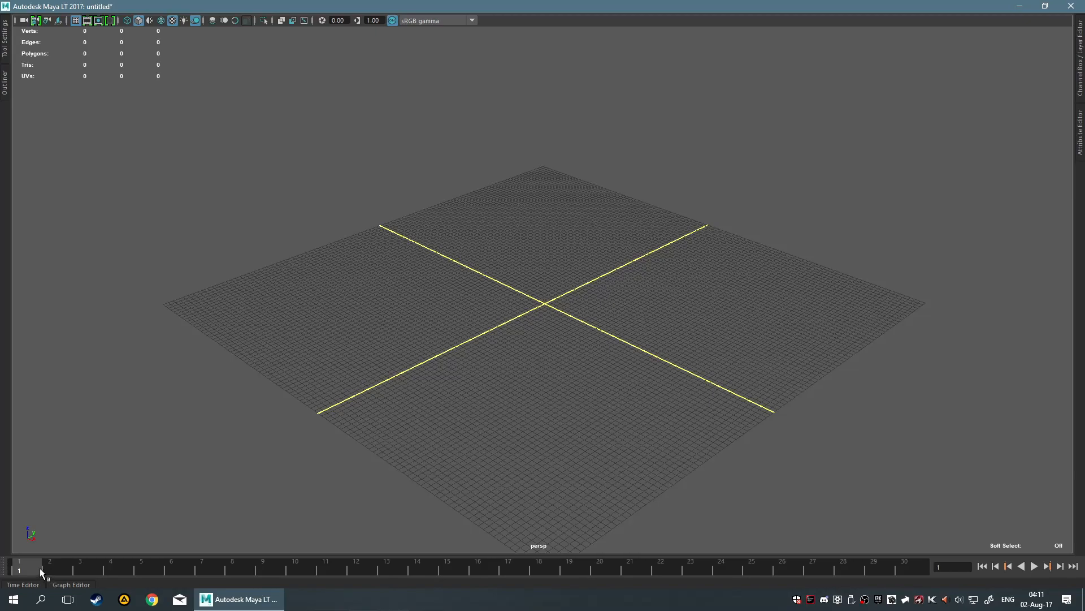
{"action": "left_click_drag", "start_coordinate": [402, 588], "coordinate": [3, 561]}
{"action": "left_click_drag", "start_coordinate": [25, 565], "coordinate": [890, 545]}
Set the current frame to 15.
{"action": "double_click", "coordinate": [953, 566]}
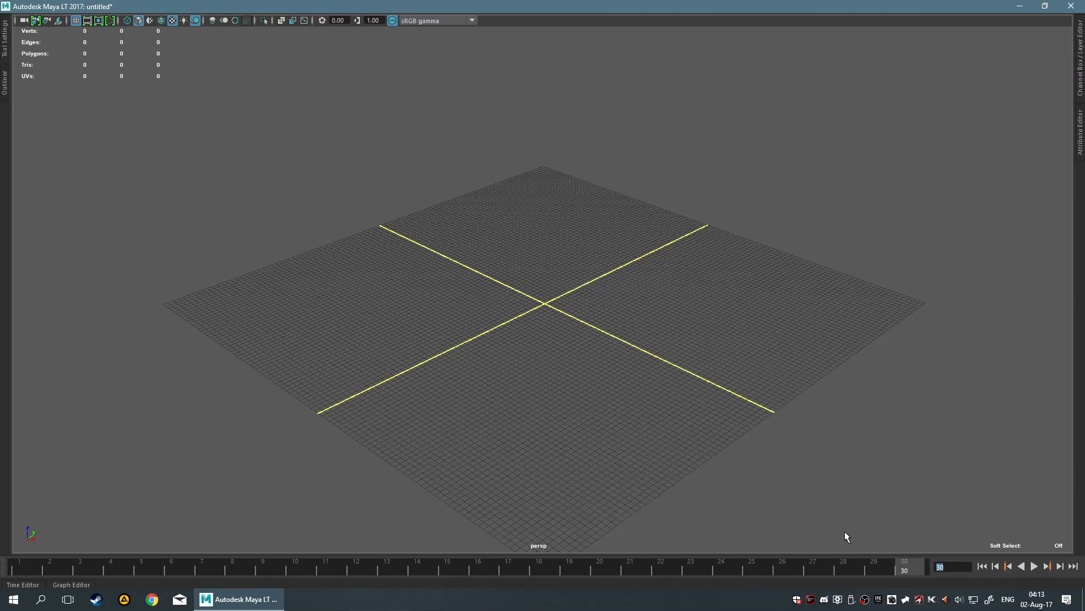
{"action": "type", "text": "15"}
{"action": "key", "text": "Return"}
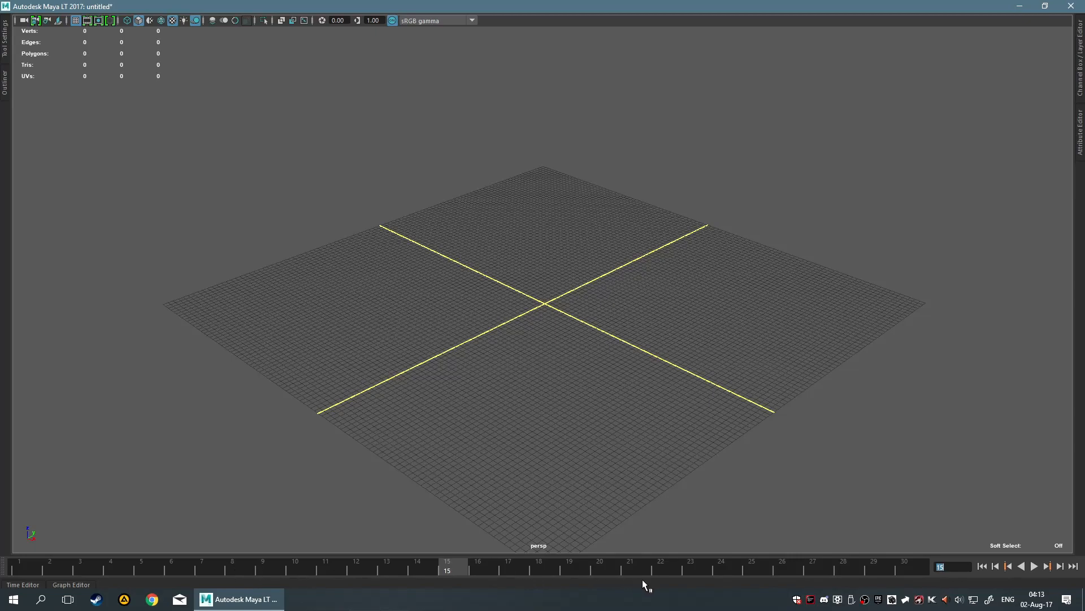
Move the playhead to frame 27 and decline the autosave.
{"action": "left_click", "coordinate": [820, 567]}
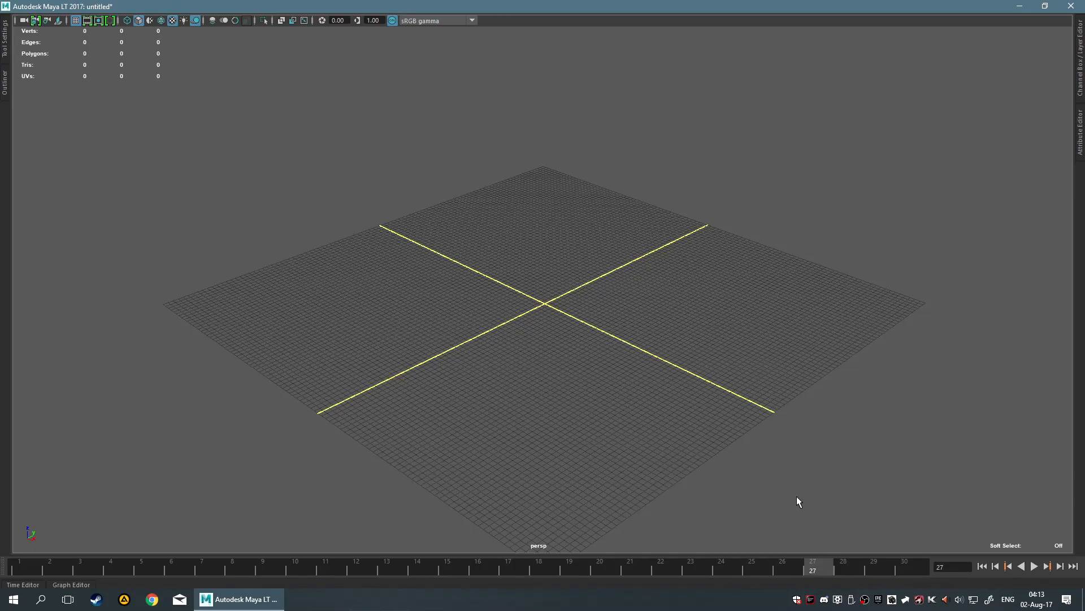
{"action": "left_click", "coordinate": [953, 566]}
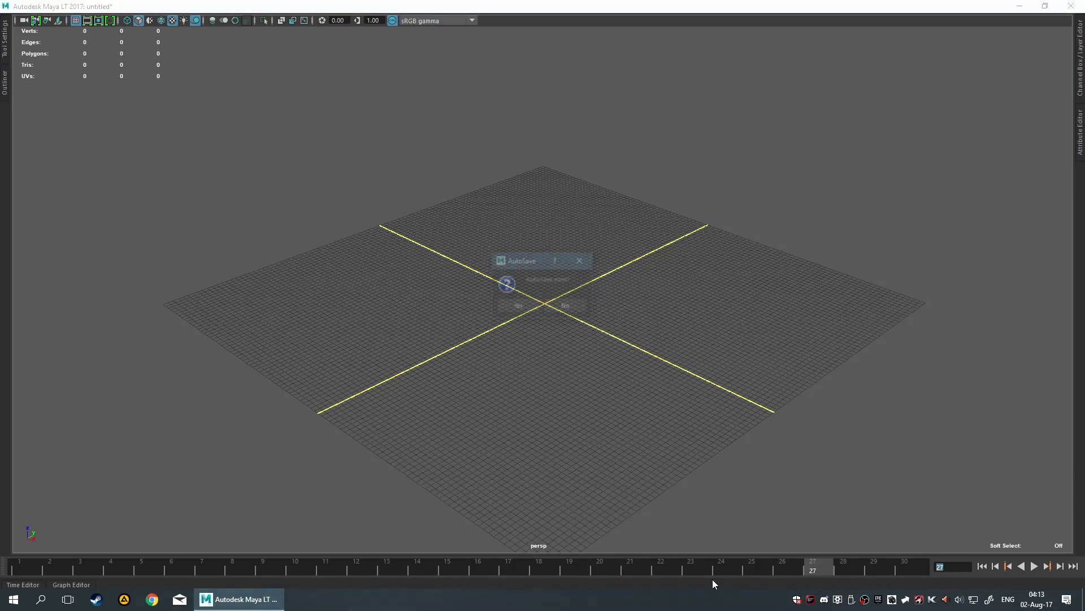
{"action": "left_click", "coordinate": [565, 306]}
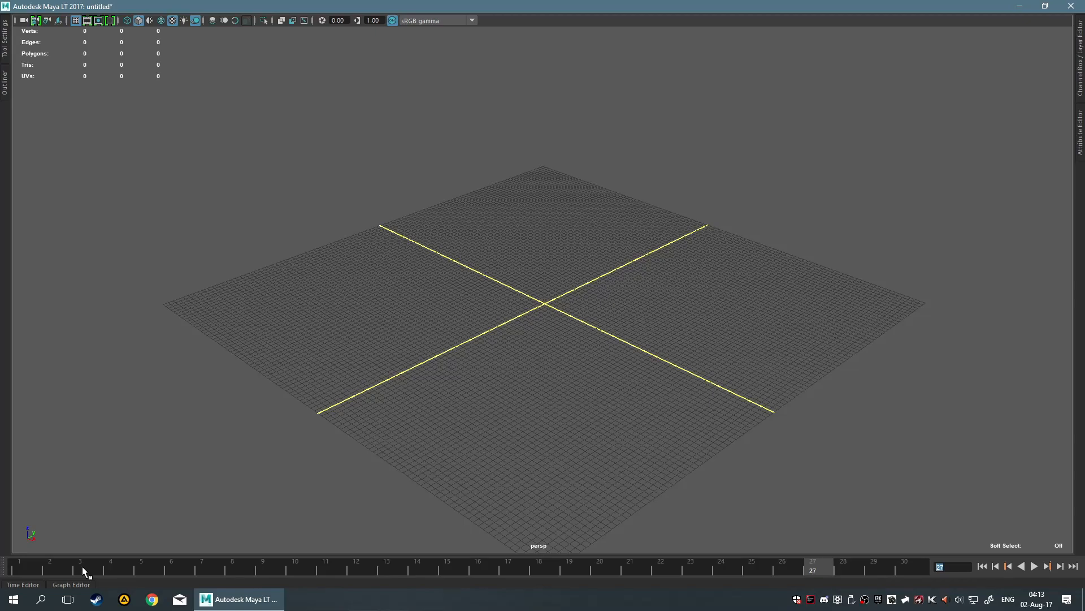
Move the playhead to frame 13, then run through the timeline up to frame 30.
{"action": "left_click", "coordinate": [388, 569]}
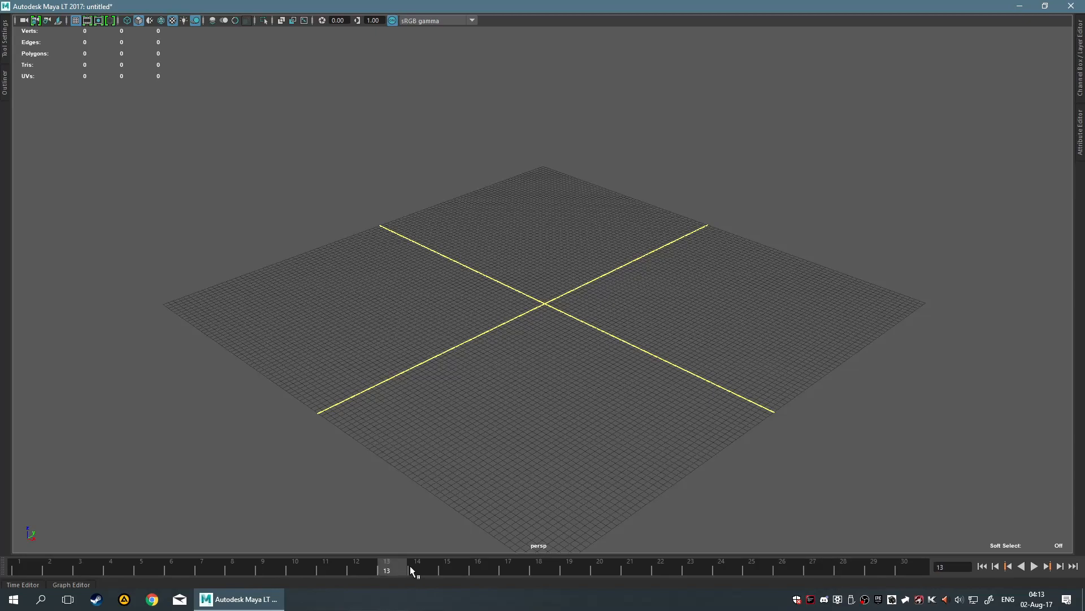
{"action": "left_click_drag", "start_coordinate": [35, 565], "coordinate": [457, 586]}
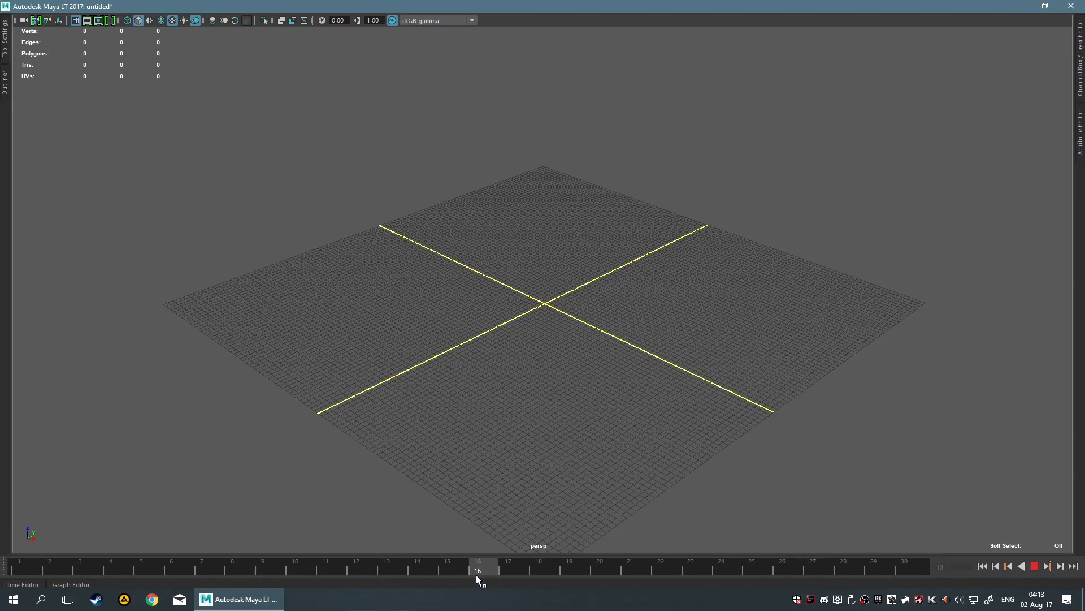
{"action": "left_click_drag", "start_coordinate": [673, 568], "coordinate": [1065, 590]}
Display the range slider and shorten the playback range to end at frame 20.
{"action": "key", "text": "space"}
{"action": "left_click_drag", "start_coordinate": [696, 253], "coordinate": [655, 272]}
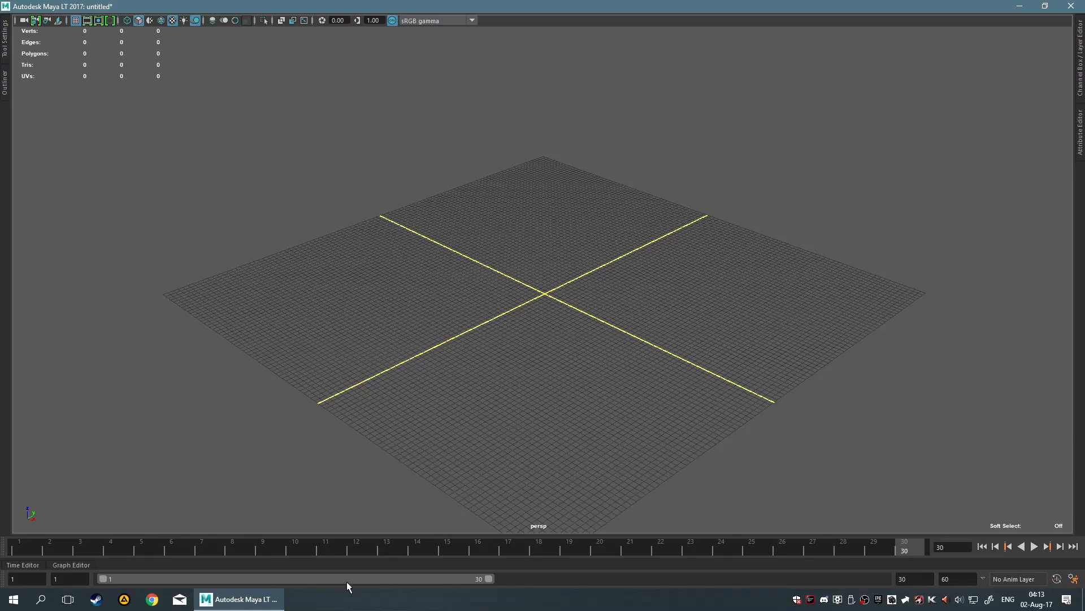
{"action": "left_click_drag", "start_coordinate": [351, 578], "coordinate": [261, 579]}
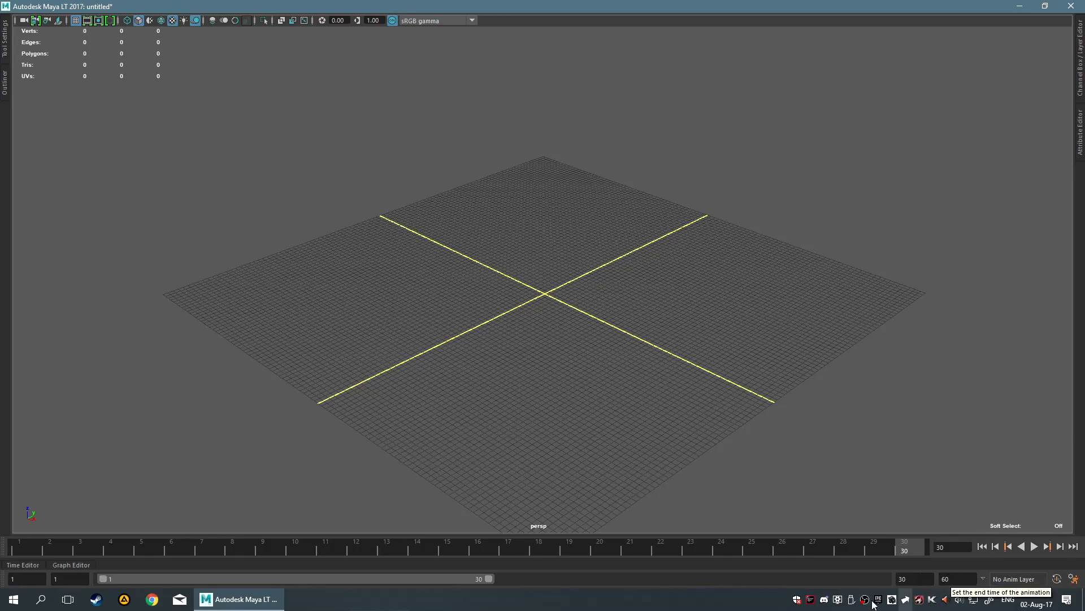
{"action": "left_click_drag", "start_coordinate": [446, 578], "coordinate": [347, 582]}
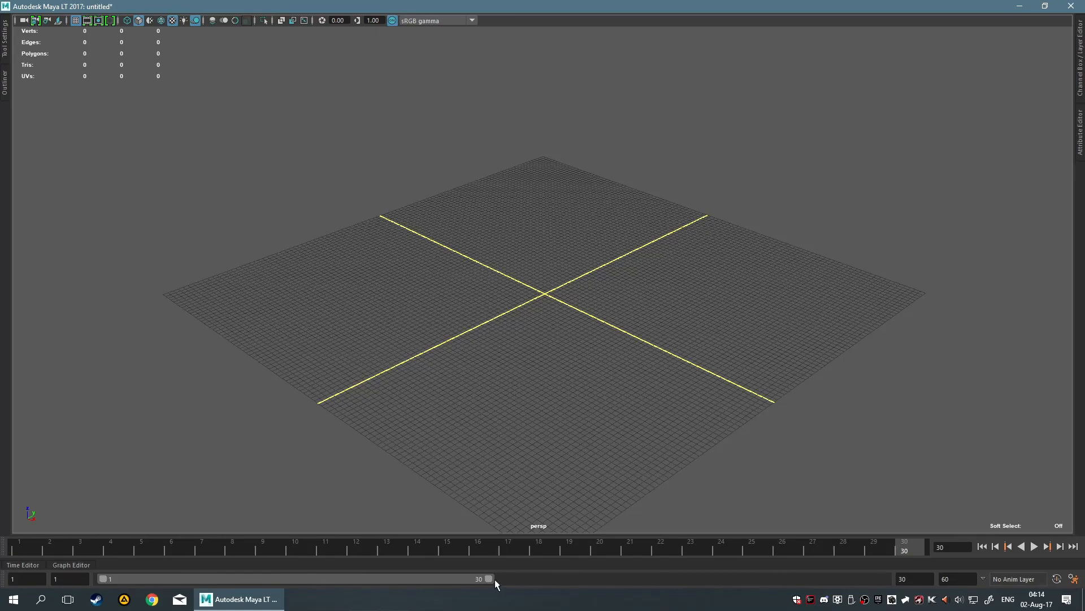
{"action": "left_click_drag", "start_coordinate": [487, 577], "coordinate": [349, 585]}
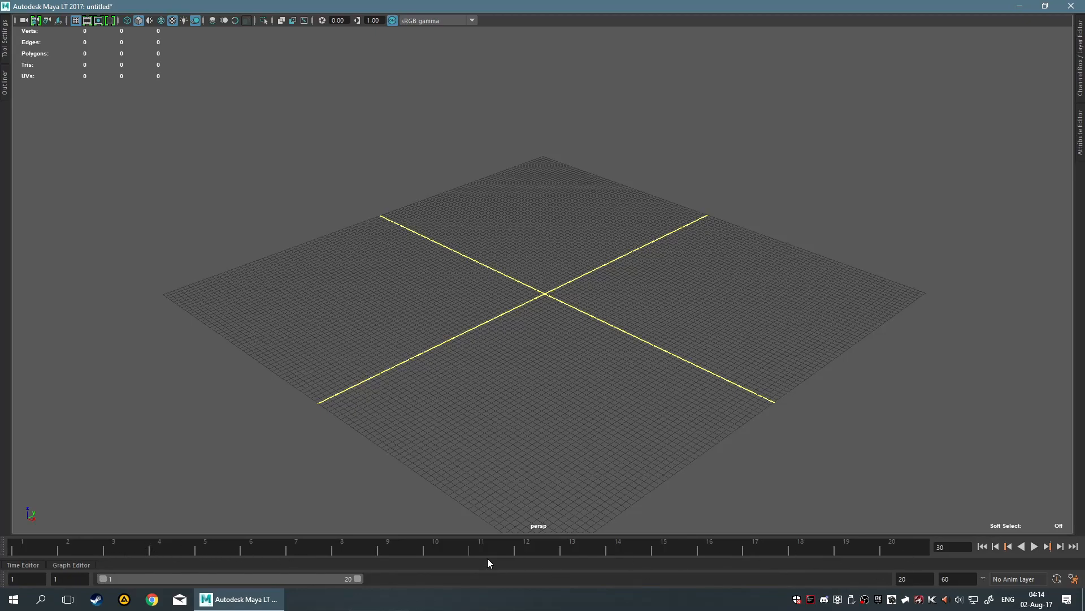
{"action": "left_click_drag", "start_coordinate": [192, 577], "coordinate": [120, 579]}
Set the current frame to 55 and slide the playback range to frames 39 to 58.
{"action": "double_click", "coordinate": [950, 548]}
{"action": "type", "text": "55"}
{"action": "left_click_drag", "start_coordinate": [202, 579], "coordinate": [713, 568]}
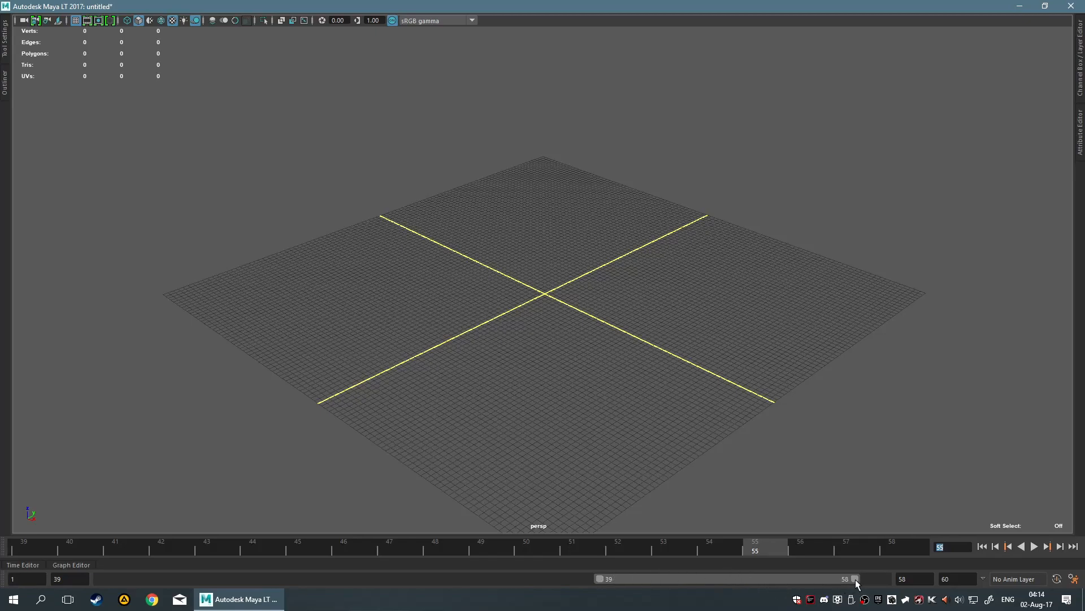
Extend the playback range to frames 1 to 60, then shorten its end to frame 30.
{"action": "left_click_drag", "start_coordinate": [855, 578], "coordinate": [983, 582]}
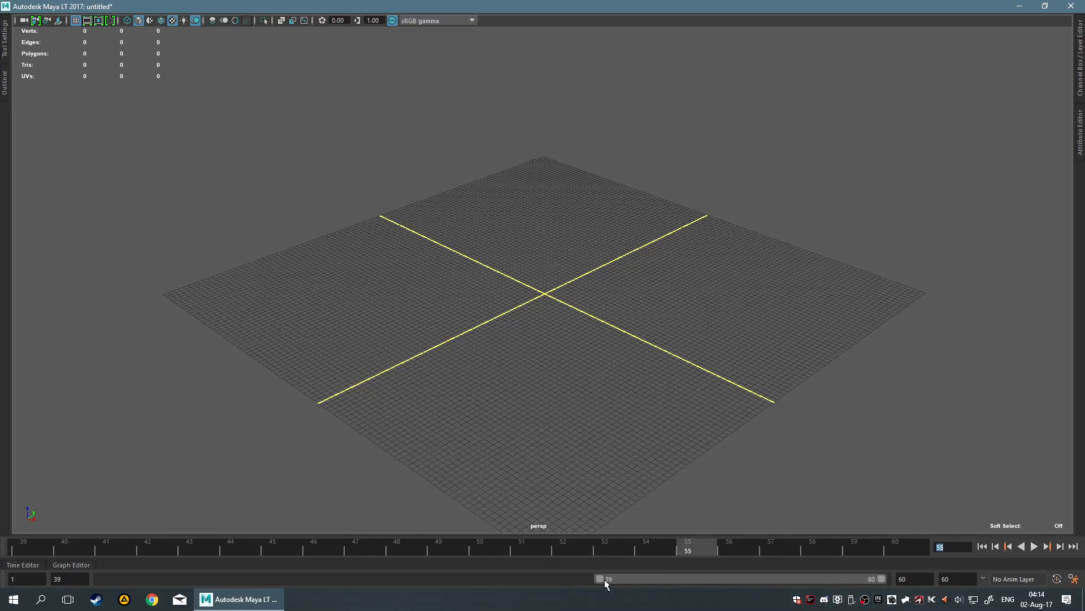
{"action": "left_click_drag", "start_coordinate": [600, 578], "coordinate": [102, 589]}
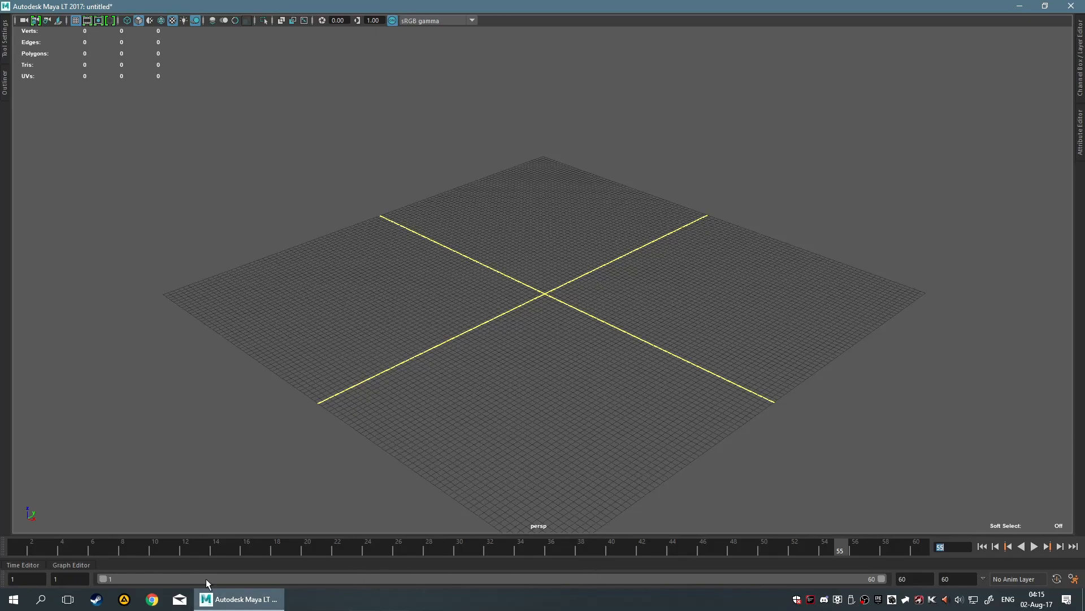
{"action": "left_click_drag", "start_coordinate": [882, 579], "coordinate": [492, 593]}
{"action": "left_click_drag", "start_coordinate": [489, 593], "coordinate": [476, 580]}
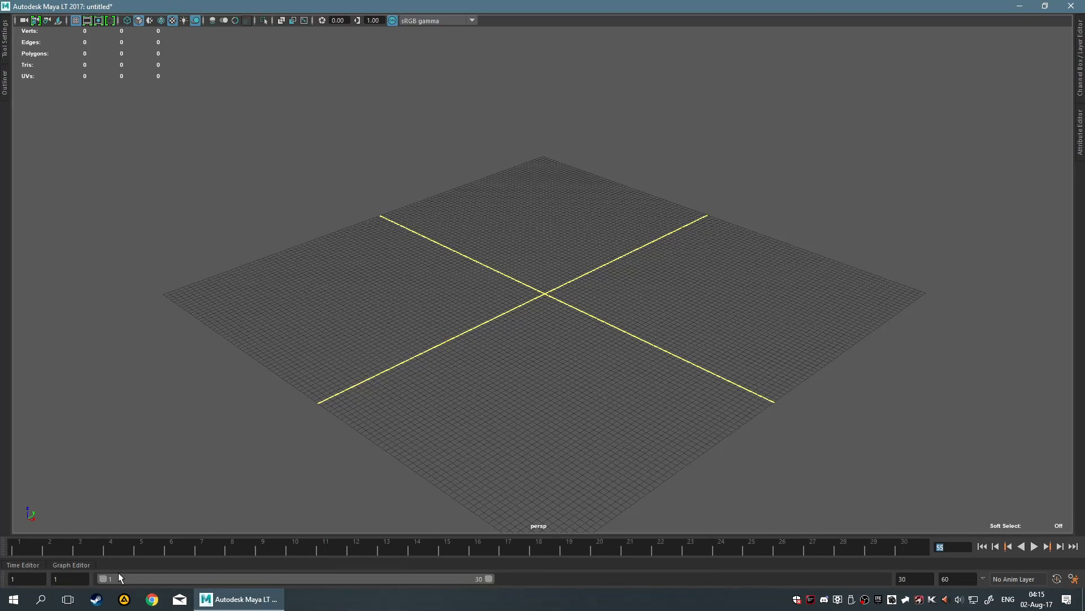
Set the animation start time to 5, then change it to 0.
{"action": "left_click", "coordinate": [35, 579]}
{"action": "type", "text": "5"}
{"action": "key", "text": "Return"}
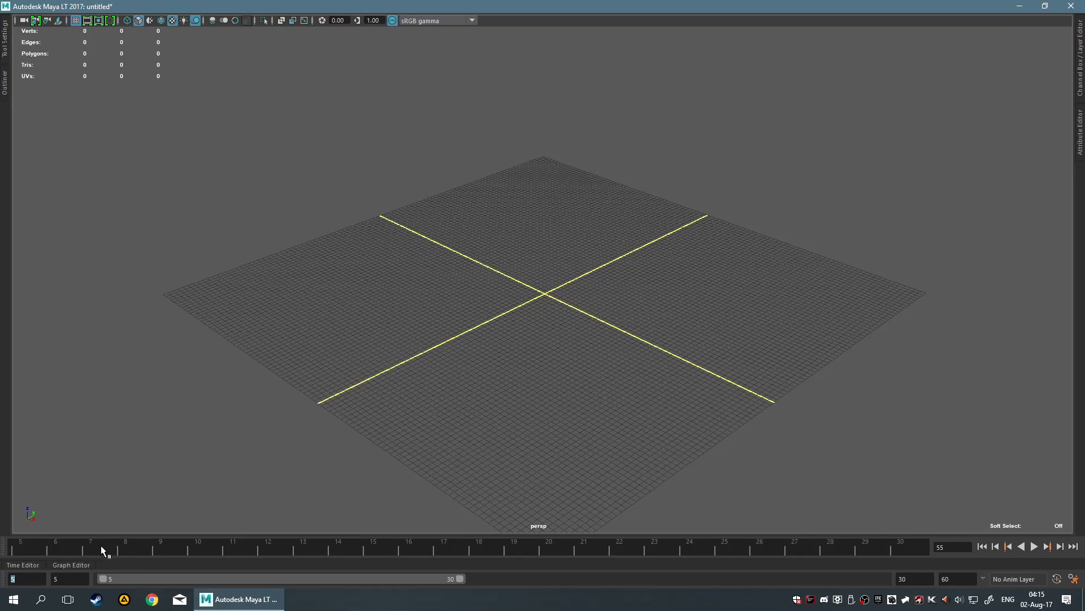
{"action": "type", "text": "0"}
{"action": "key", "text": "Return"}
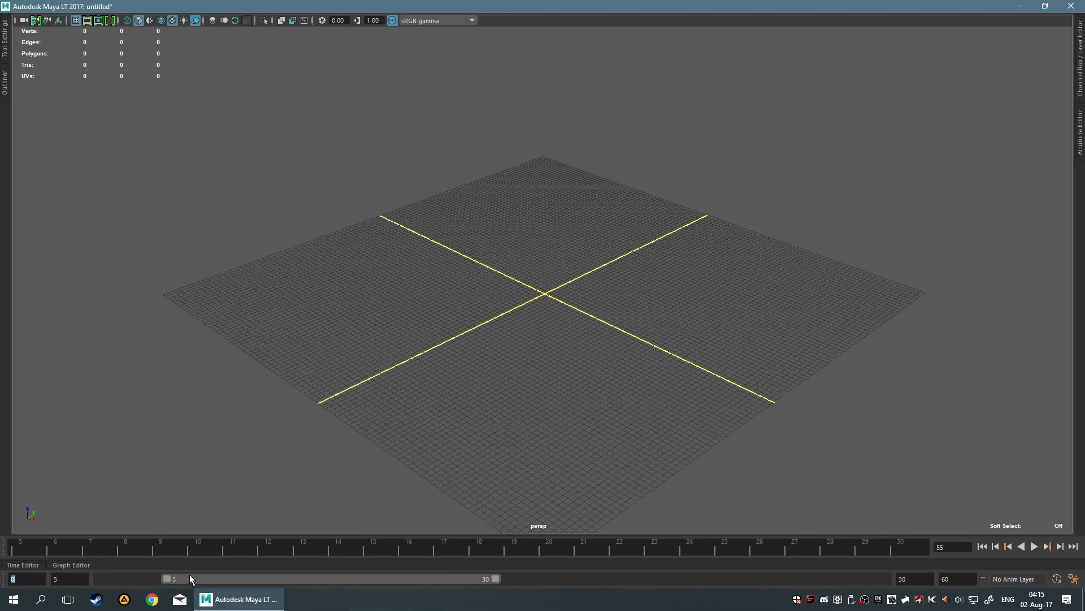
Slide the playback range back to frame 0 and set the animation start time to 1.
{"action": "left_click_drag", "start_coordinate": [185, 575], "coordinate": [121, 576]}
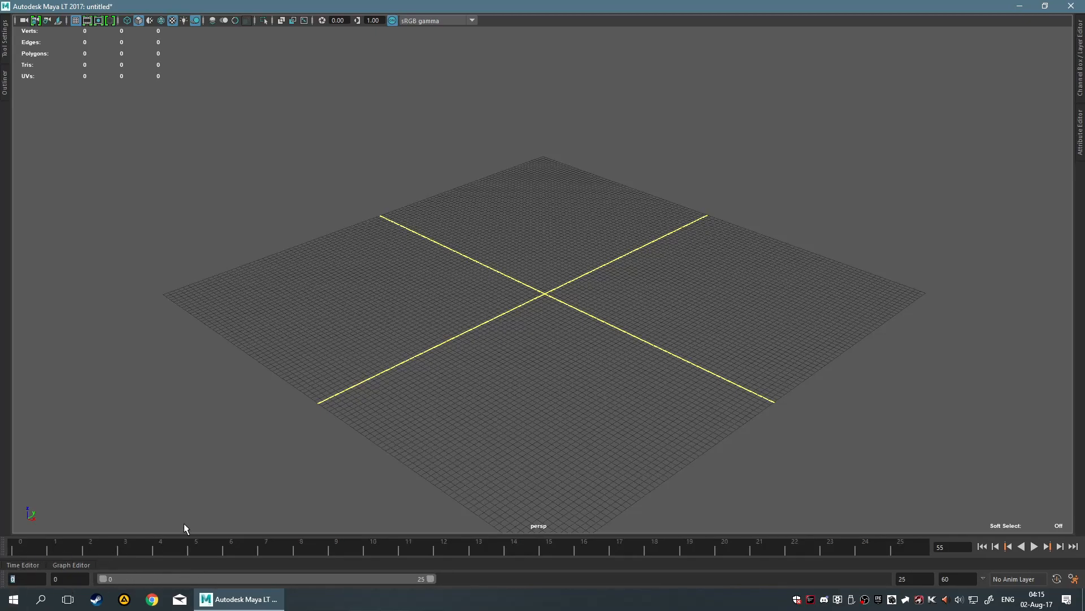
{"action": "type", "text": "1"}
{"action": "key", "text": "Return"}
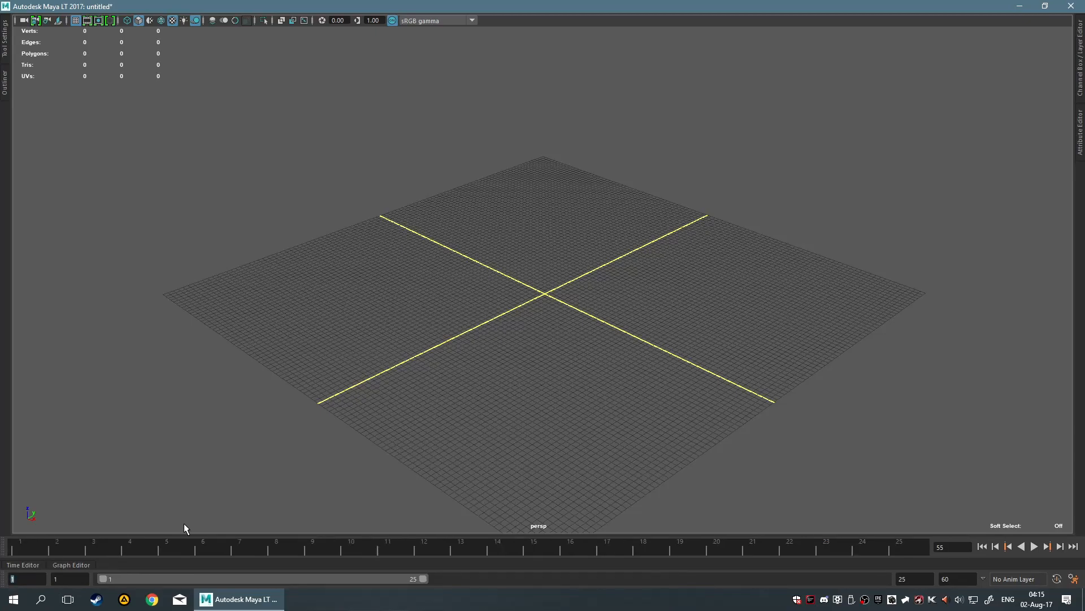
Slide the playback range to frames 12 to 36, then back to frames 10 to 34.
{"action": "left_click_drag", "start_coordinate": [150, 577], "coordinate": [292, 574]}
{"action": "double_click", "coordinate": [67, 582]}
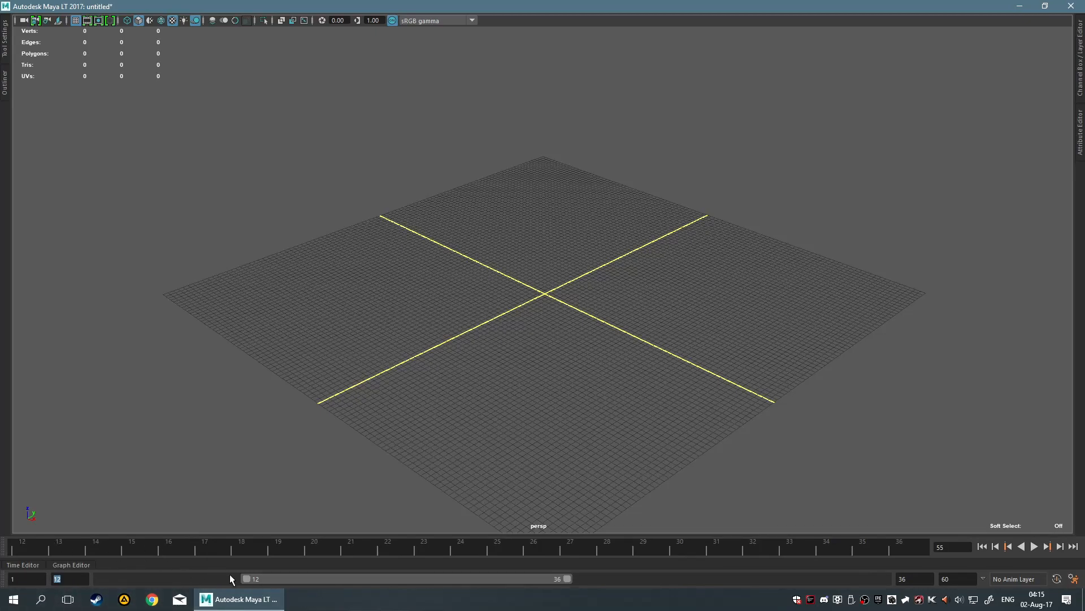
{"action": "left_click_drag", "start_coordinate": [249, 581], "coordinate": [221, 580]}
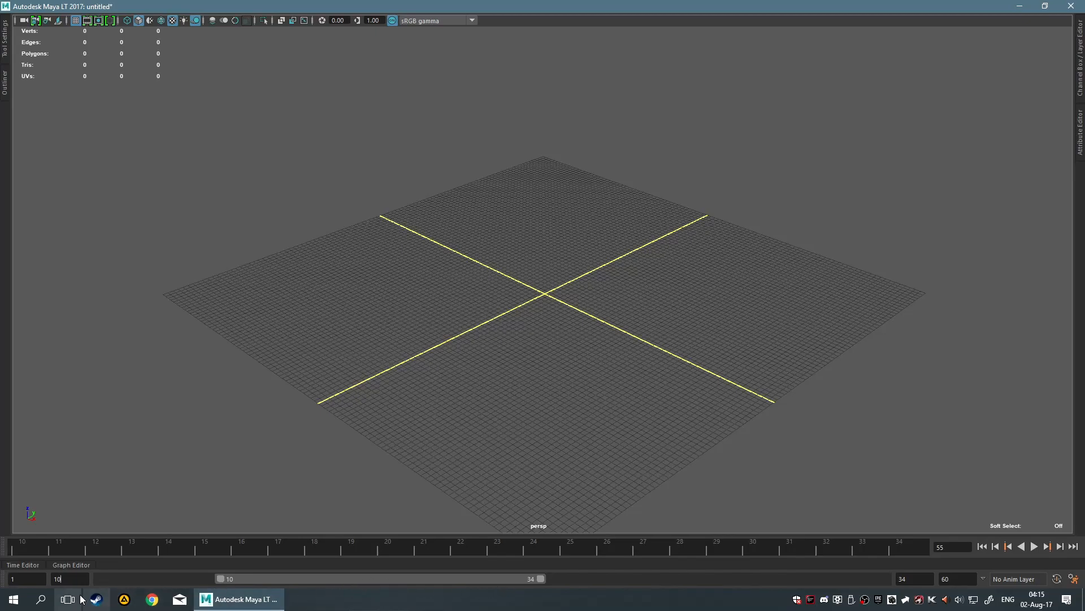
Examine the playback range's start and end time values.
{"action": "left_click_drag", "start_coordinate": [84, 583], "coordinate": [38, 584]}
{"action": "left_click_drag", "start_coordinate": [917, 581], "coordinate": [794, 593]}
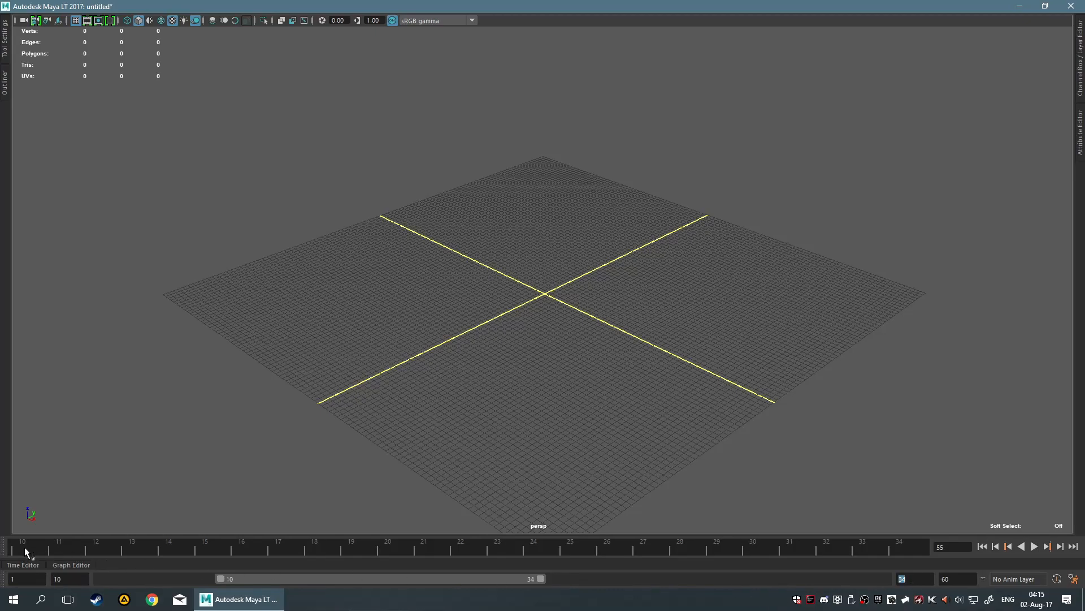
{"action": "left_click_drag", "start_coordinate": [71, 580], "coordinate": [6, 585]}
{"action": "left_click_drag", "start_coordinate": [917, 581], "coordinate": [871, 586]}
Set the playback range to start at frame 1 and end at frame 20.
{"action": "left_click_drag", "start_coordinate": [61, 579], "coordinate": [32, 577]}
{"action": "left_click_drag", "start_coordinate": [220, 578], "coordinate": [100, 575]}
{"action": "left_click_drag", "start_coordinate": [541, 578], "coordinate": [364, 575]}
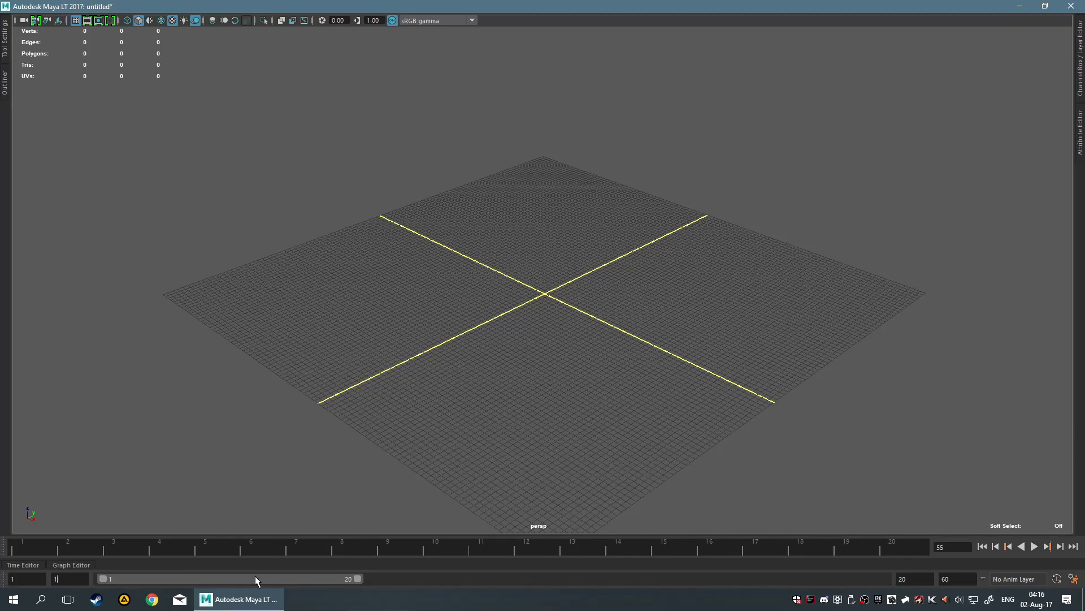
Open the Time Editor, switch to the Graph Editor, and collapse it again.
{"action": "left_click", "coordinate": [28, 564]}
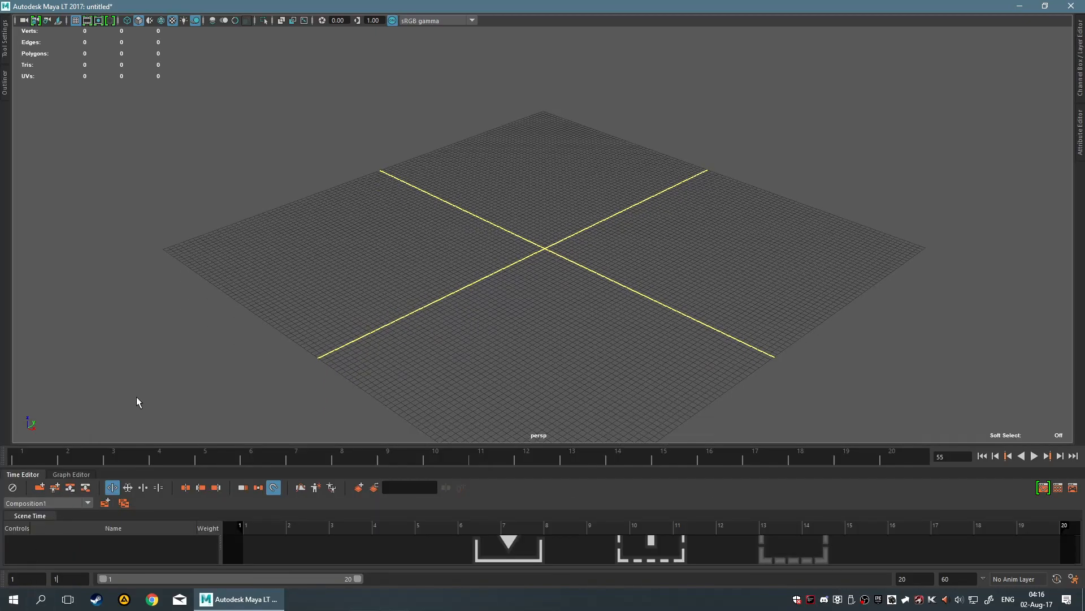
{"action": "left_click", "coordinate": [56, 475]}
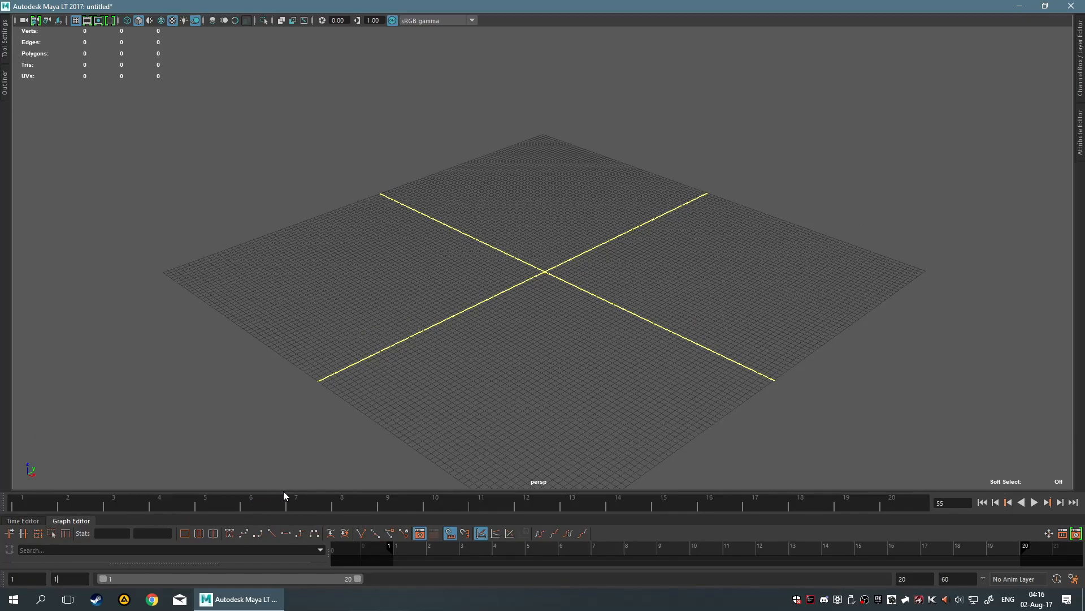
{"action": "left_click", "coordinate": [76, 520]}
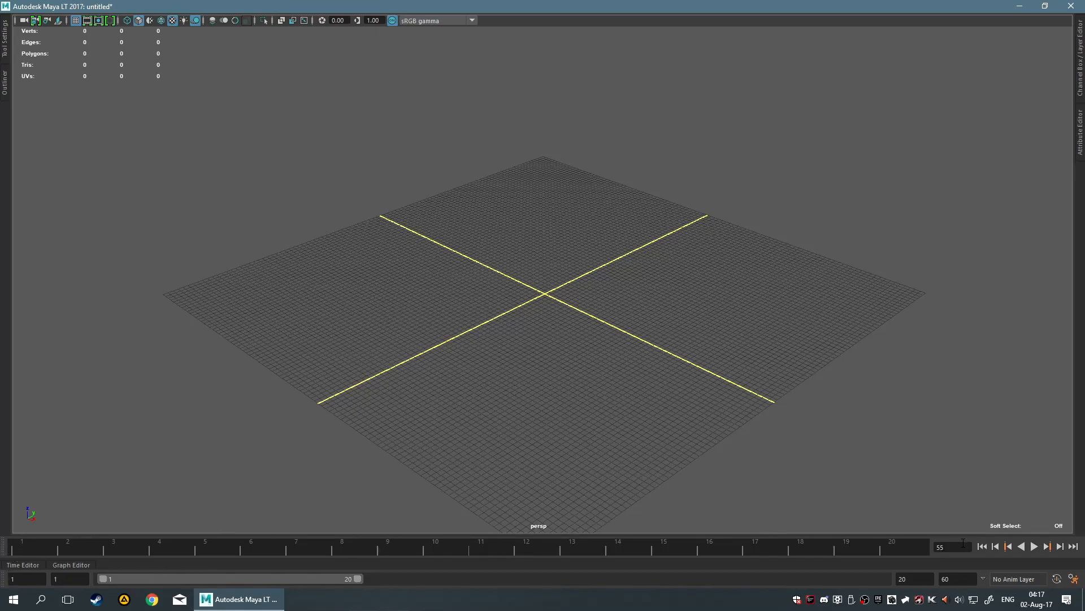
Open the Time Editor and dock the time slider below the animation editors.
{"action": "left_click", "coordinate": [20, 564]}
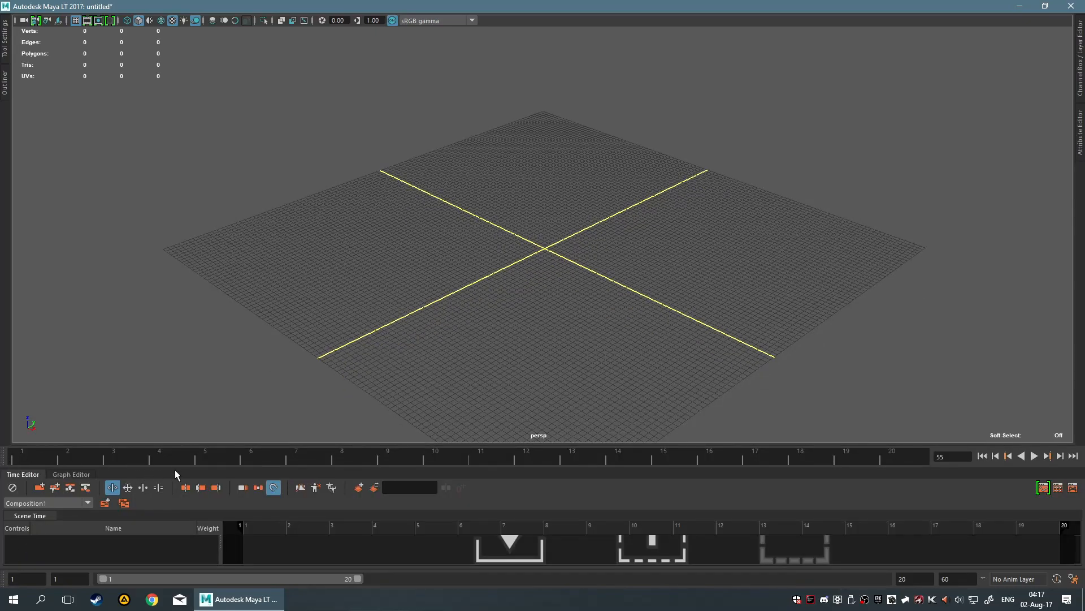
{"action": "left_click_drag", "start_coordinate": [6, 457], "coordinate": [6, 571]}
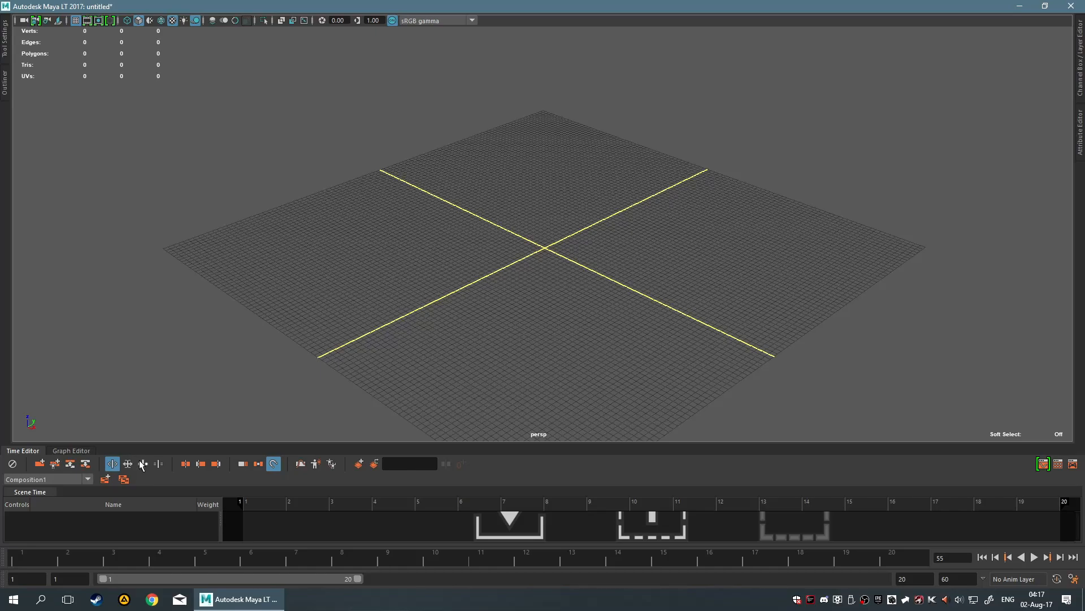
{"action": "scroll", "coordinate": [485, 529], "scroll_direction": "down", "scroll_amount": 3}
{"action": "scroll", "coordinate": [485, 529], "scroll_direction": "up", "scroll_amount": 4}
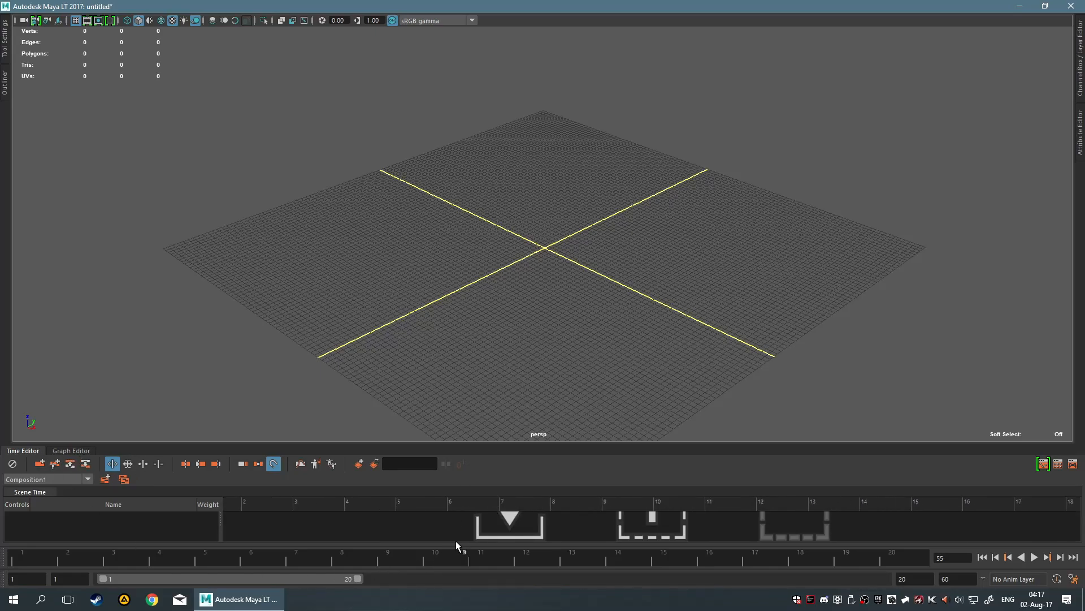
Enlarge the animation editor area, switch between the Graph Editor and Time Editor, and collapse it again.
{"action": "left_click_drag", "start_coordinate": [80, 444], "coordinate": [100, 229]}
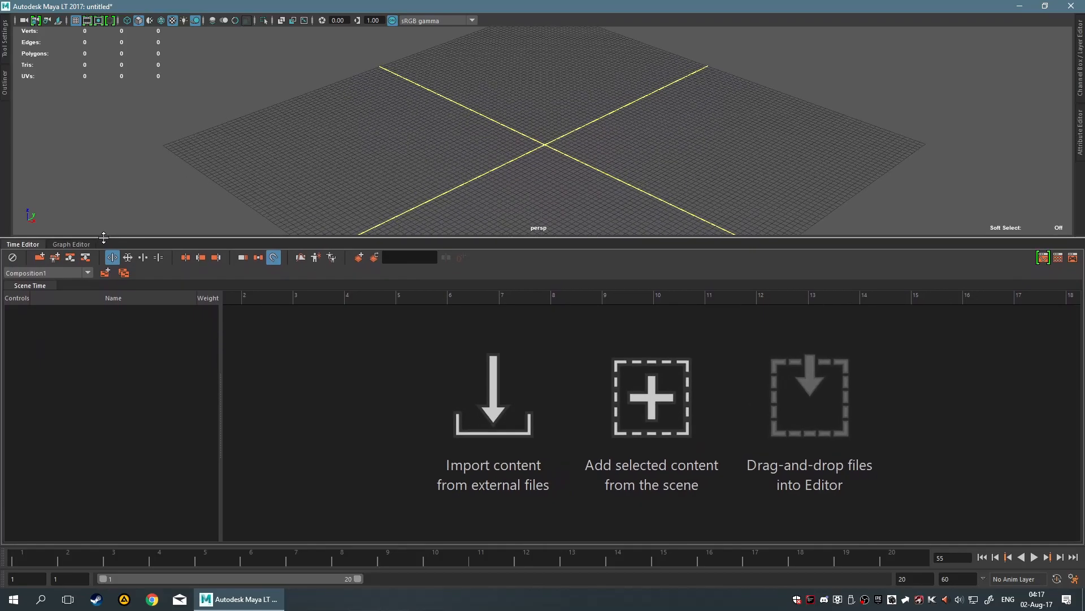
{"action": "left_click", "coordinate": [71, 245]}
{"action": "key", "text": "f"}
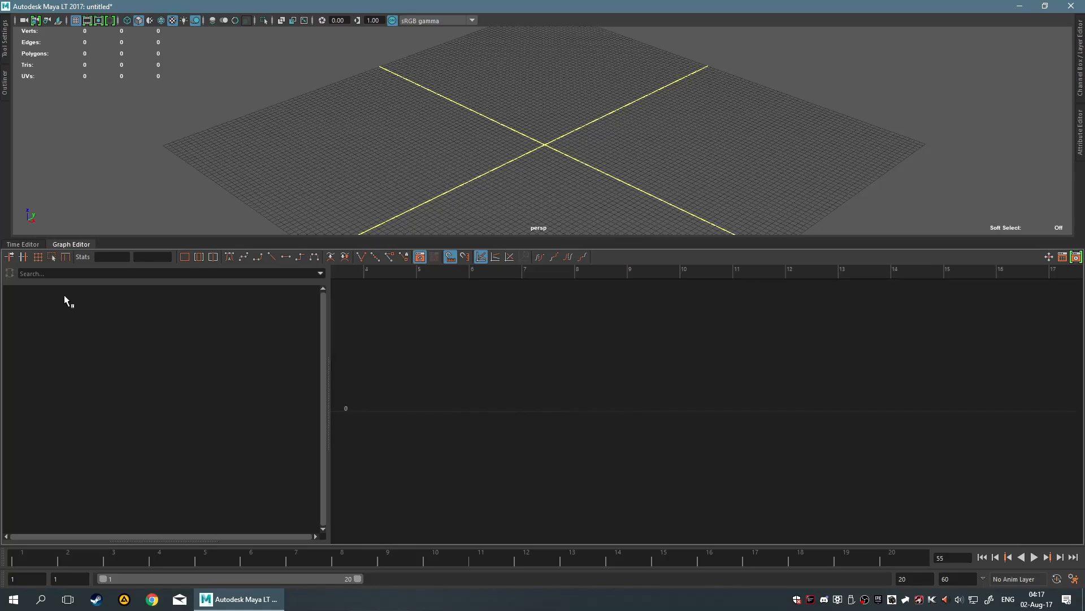
{"action": "left_click", "coordinate": [22, 244]}
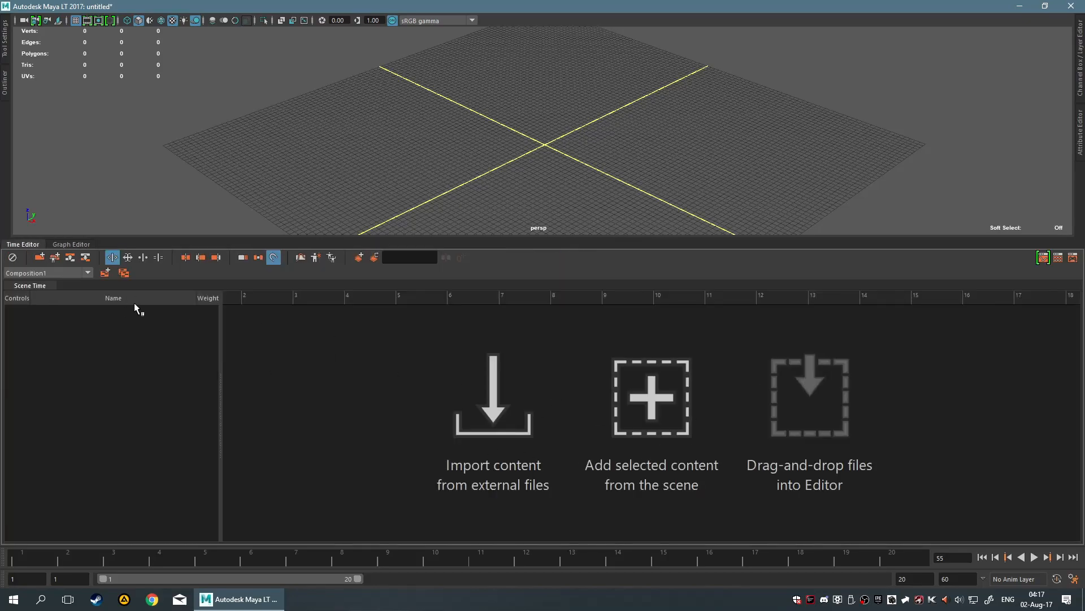
{"action": "left_click", "coordinate": [72, 244]}
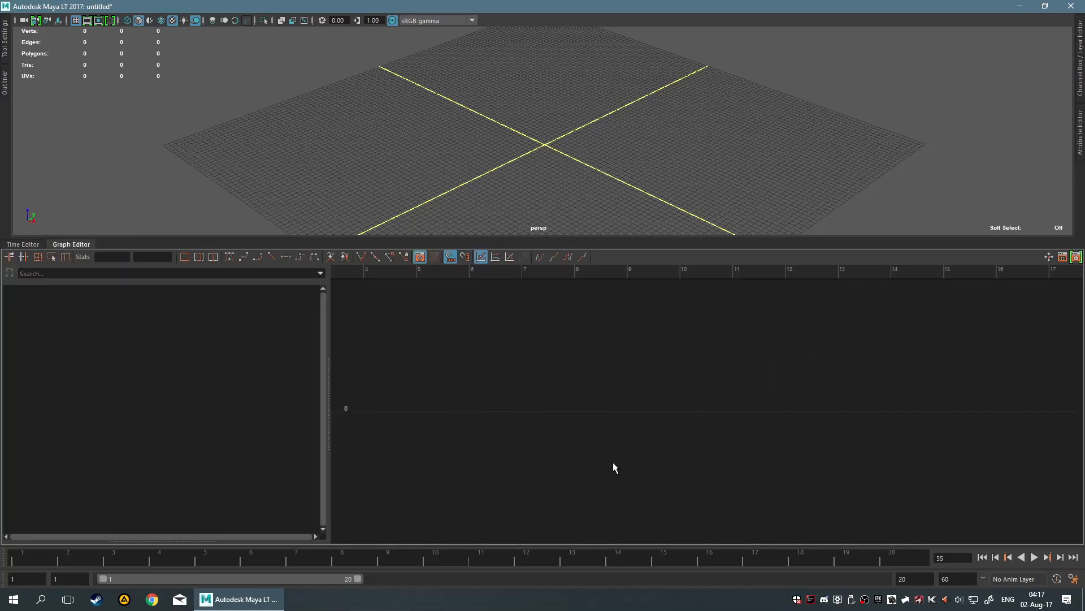
{"action": "double_click", "coordinate": [23, 245]}
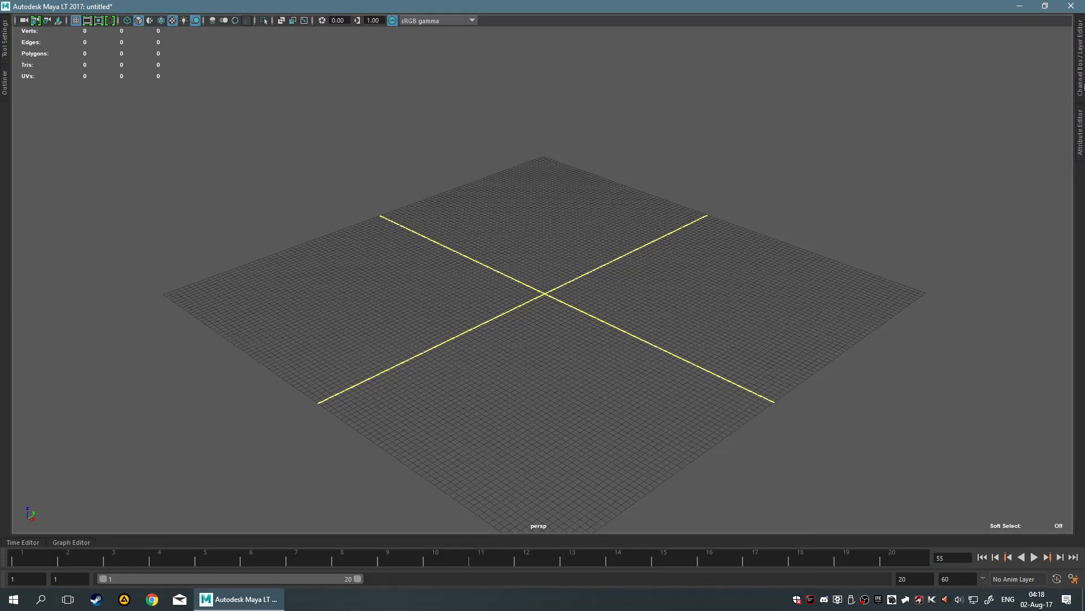
Show the Channel Box and create a polygon cube at the origin.
{"action": "left_click", "coordinate": [1081, 79]}
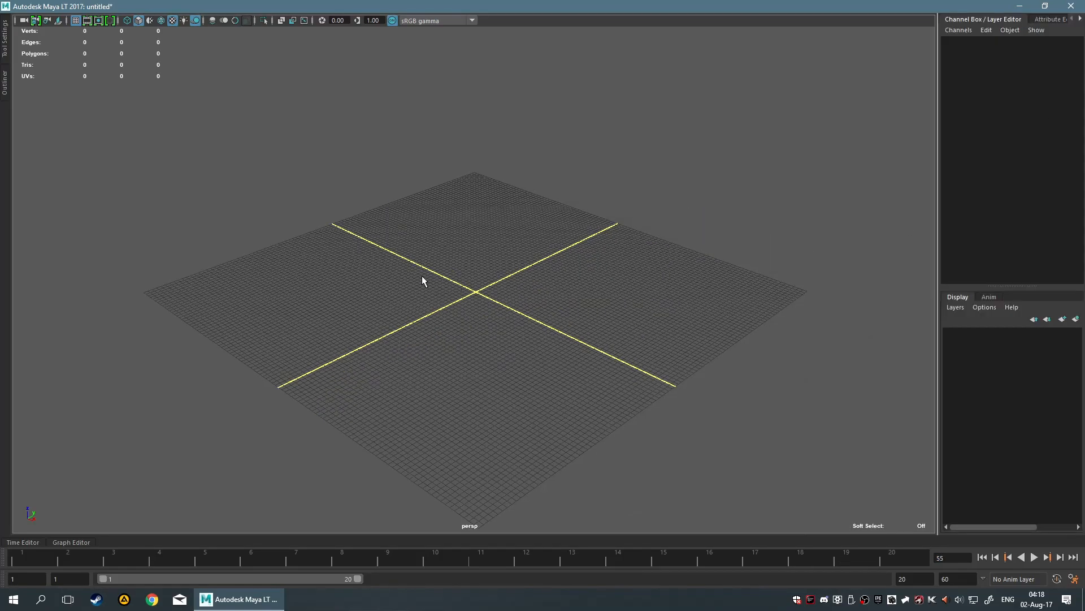
{"action": "right_click", "coordinate": [456, 286], "text": "shift"}
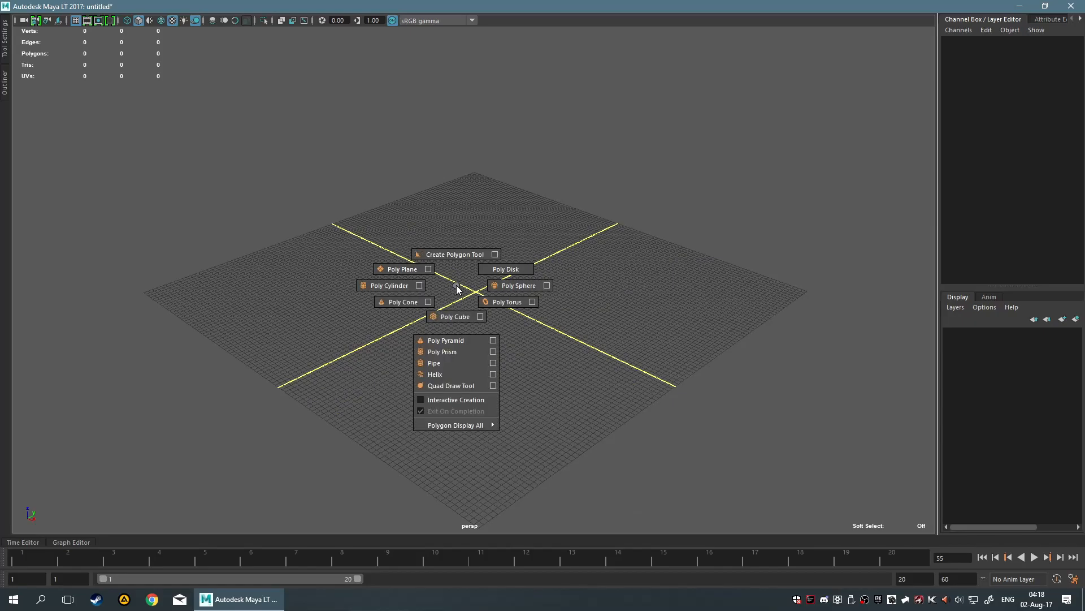
{"action": "right_click_drag", "start_coordinate": [458, 288], "coordinate": [449, 315], "text": "shift"}
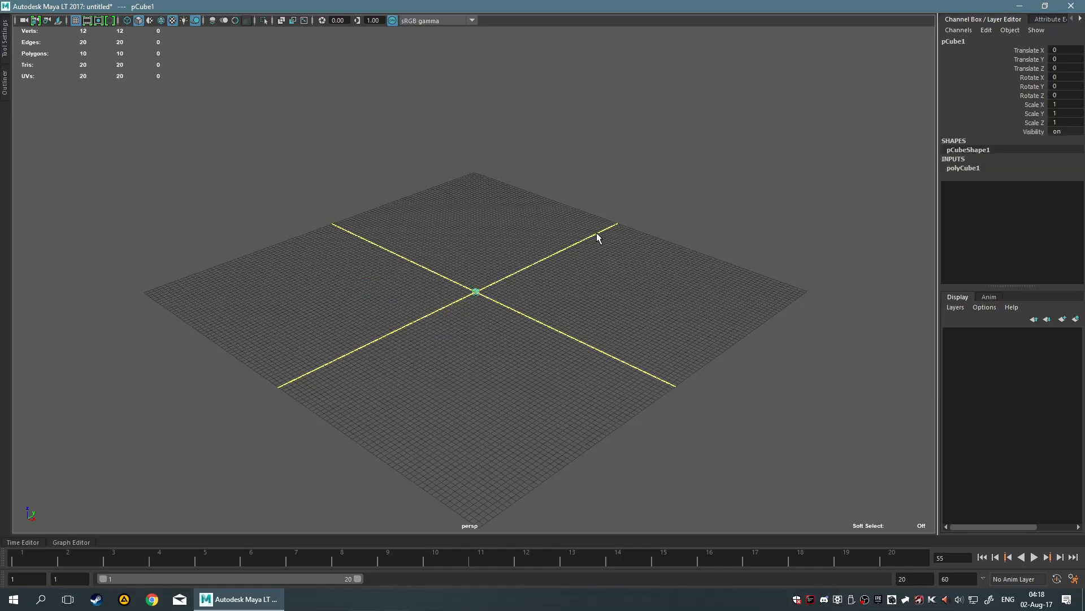
{"action": "key", "text": "f"}
{"action": "scroll", "coordinate": [485, 265], "scroll_direction": "down", "scroll_amount": 5}
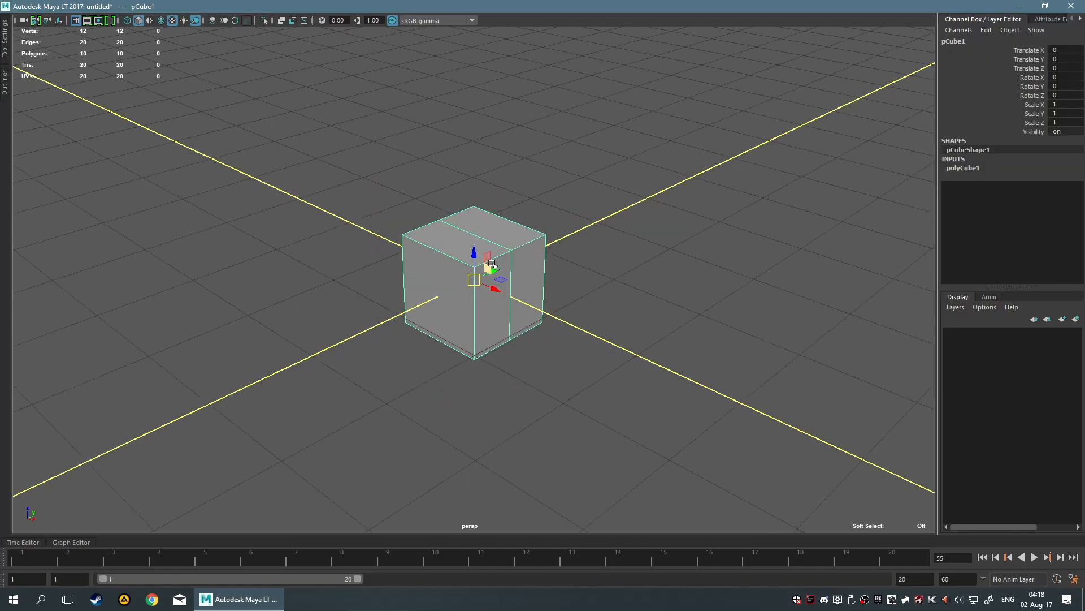
Raise the cube about 0.65 units along Z so it sits above the grid.
{"action": "left_click_drag", "start_coordinate": [481, 259], "coordinate": [479, 192]}
{"action": "left_click_drag", "start_coordinate": [714, 231], "coordinate": [626, 244], "text": "alt"}
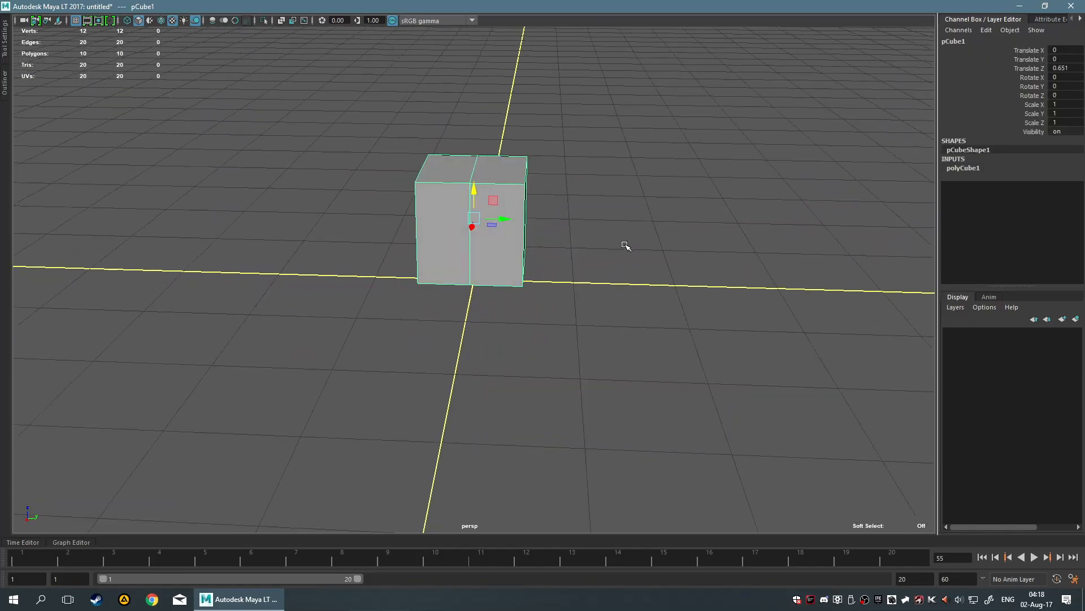
{"action": "scroll", "coordinate": [628, 243], "scroll_direction": "down", "scroll_amount": 4}
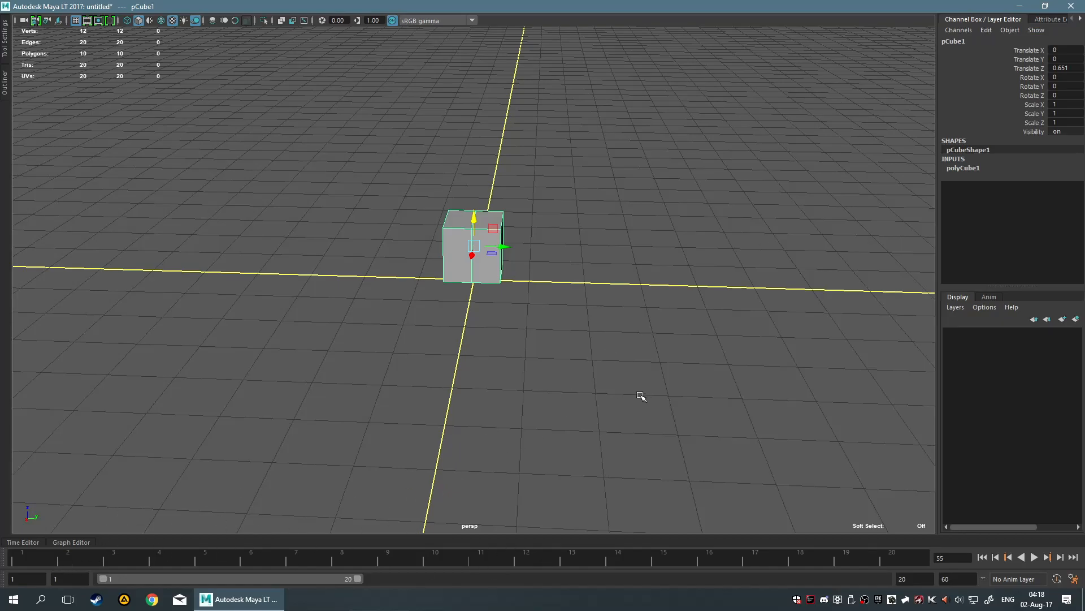
{"action": "scroll", "coordinate": [640, 396], "scroll_direction": "down", "scroll_amount": 3}
{"action": "left_click_drag", "start_coordinate": [695, 359], "coordinate": [626, 245], "text": "alt"}
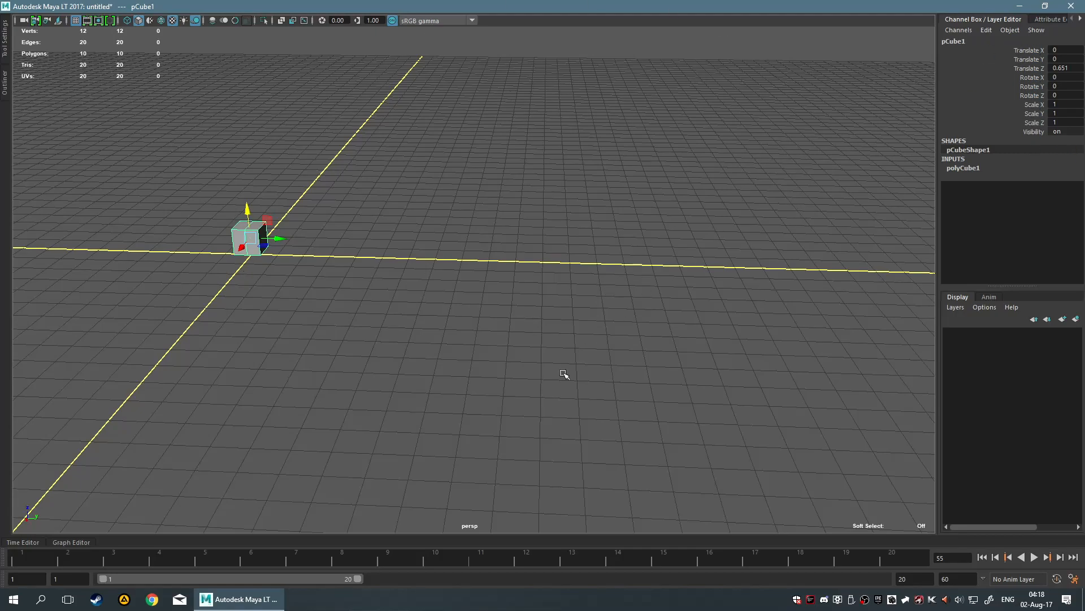
Play the timeline, stop playback, and set the current frame to 1.
{"action": "key", "text": "alt+v"}
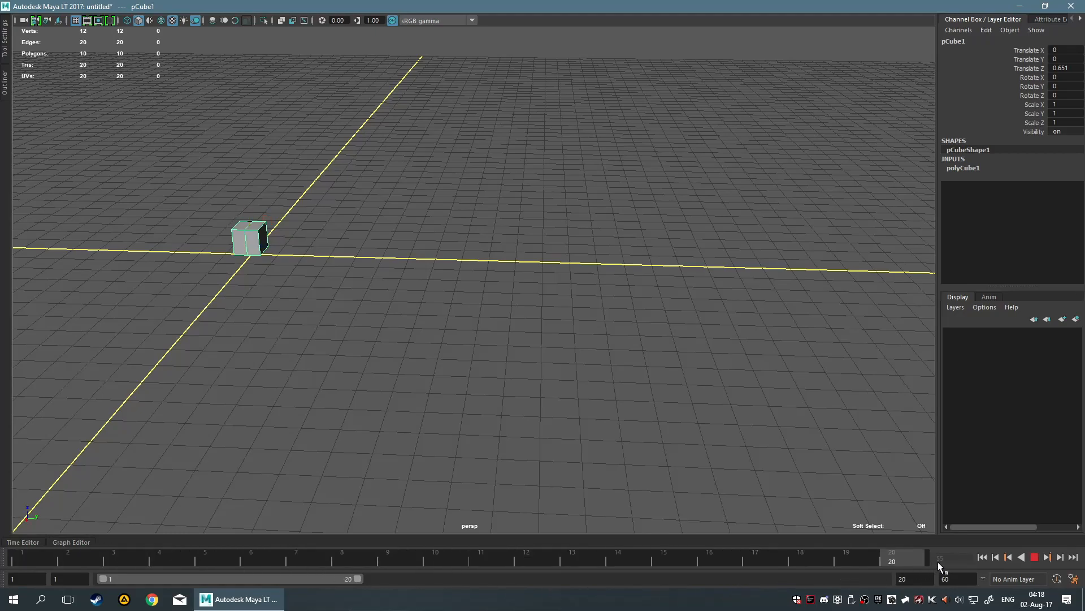
{"action": "key", "text": "alt+v"}
{"action": "left_click_drag", "start_coordinate": [199, 574], "coordinate": [266, 598]}
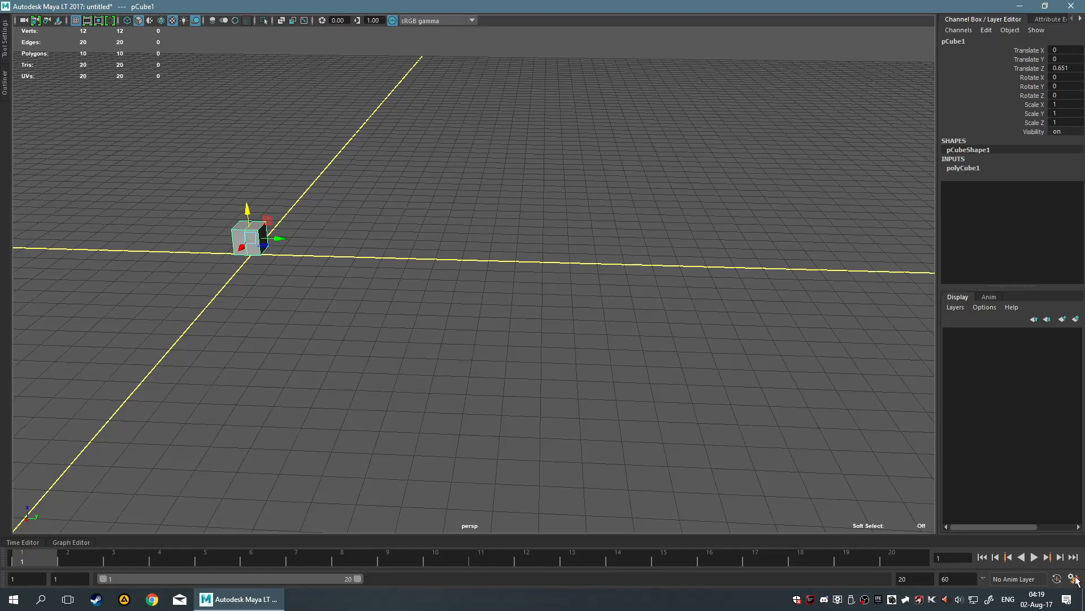
Collapse and reopen the Channel Box, and view the animation layers and display layers.
{"action": "left_click", "coordinate": [993, 19]}
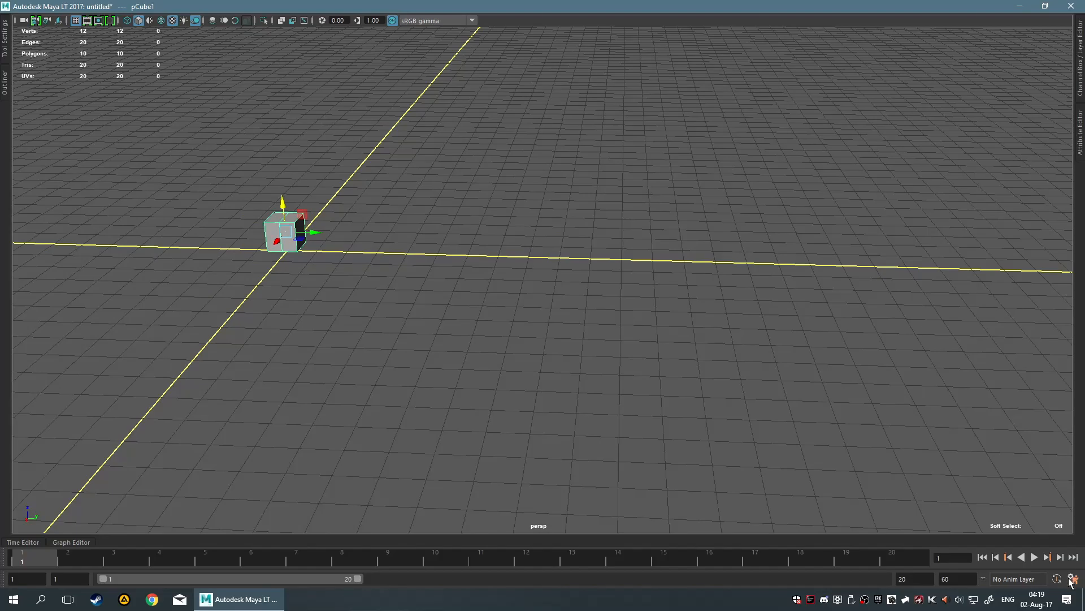
{"action": "left_click", "coordinate": [1080, 78]}
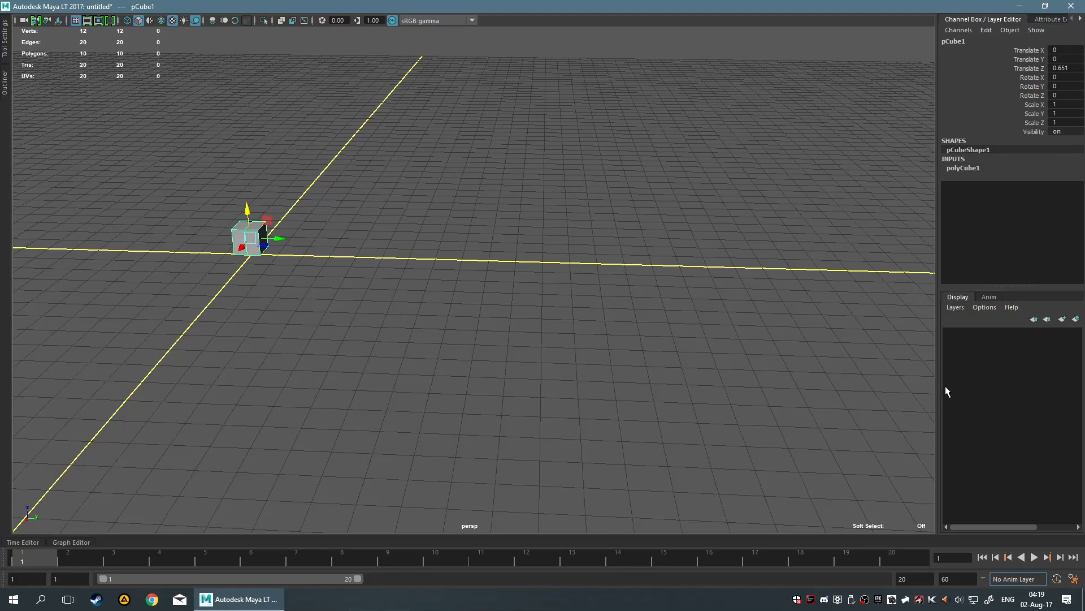
{"action": "left_click", "coordinate": [981, 297]}
{"action": "left_click", "coordinate": [950, 297]}
Create a polygon plane and move it about 5.07 units along Y, away from the cube.
{"action": "left_click_drag", "start_coordinate": [437, 275], "coordinate": [465, 245], "text": "alt"}
{"action": "left_click_drag", "start_coordinate": [454, 207], "coordinate": [520, 252]}
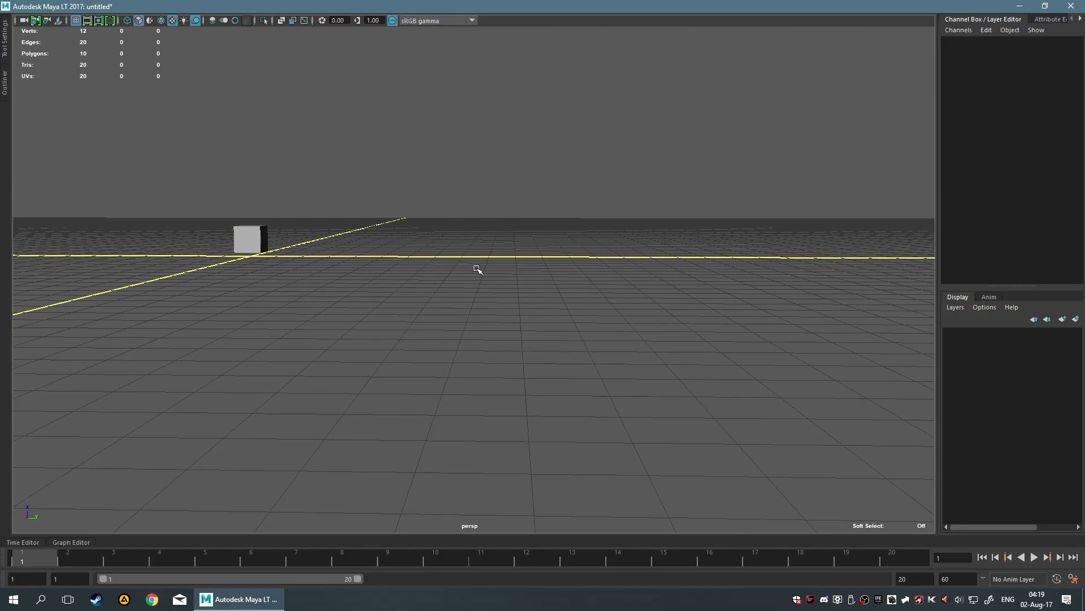
{"action": "left_click_drag", "start_coordinate": [518, 222], "coordinate": [525, 293], "text": "alt"}
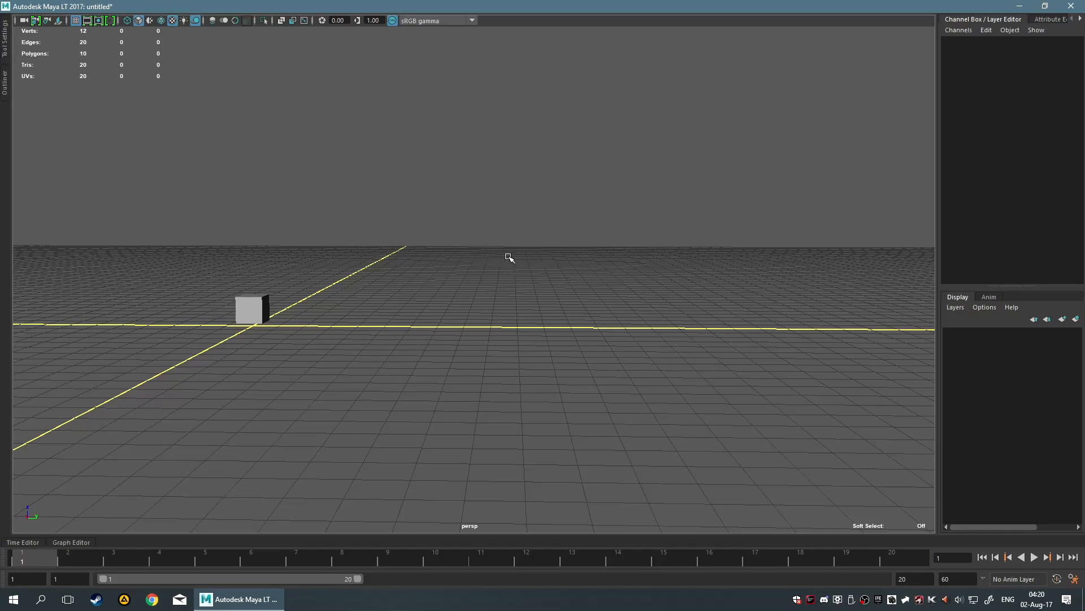
{"action": "right_click", "coordinate": [451, 276], "text": "shift"}
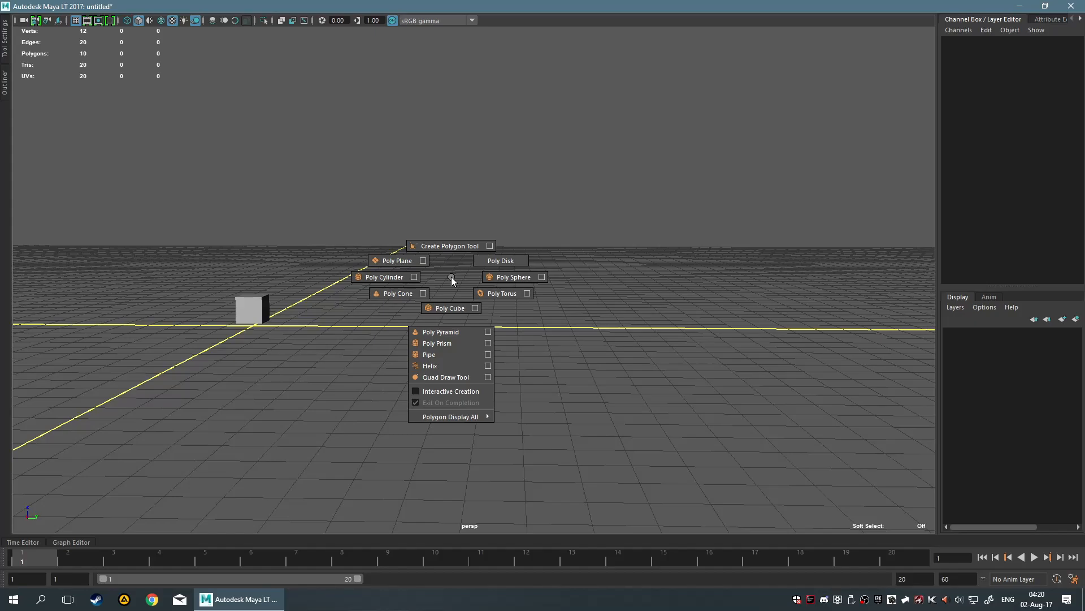
{"action": "left_click", "coordinate": [407, 263]}
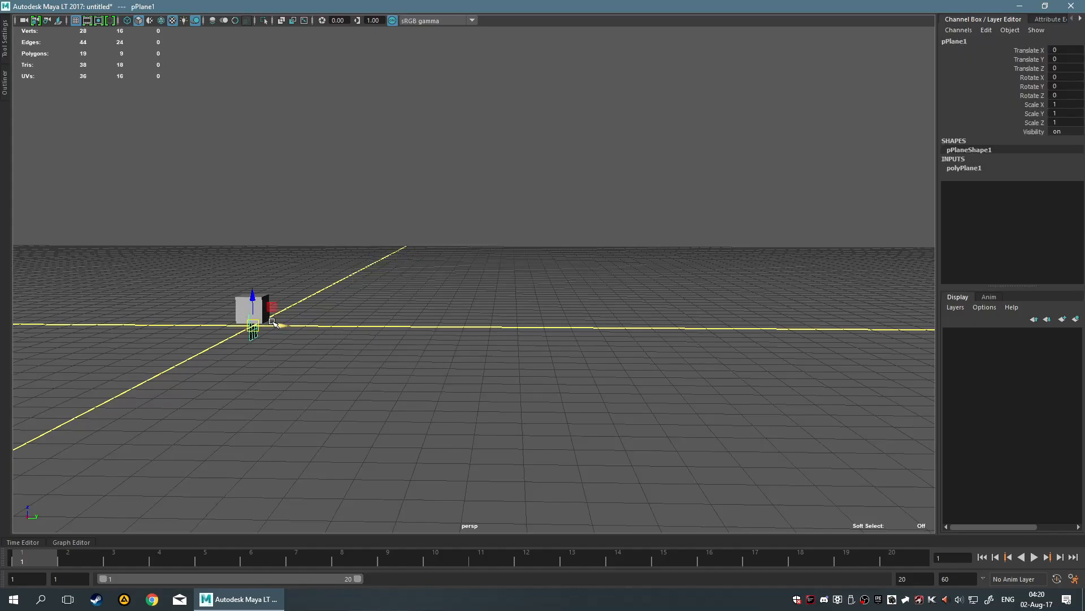
{"action": "left_click_drag", "start_coordinate": [283, 326], "coordinate": [429, 329]}
Select the cube in the front view and delete it.
{"action": "key", "text": "space"}
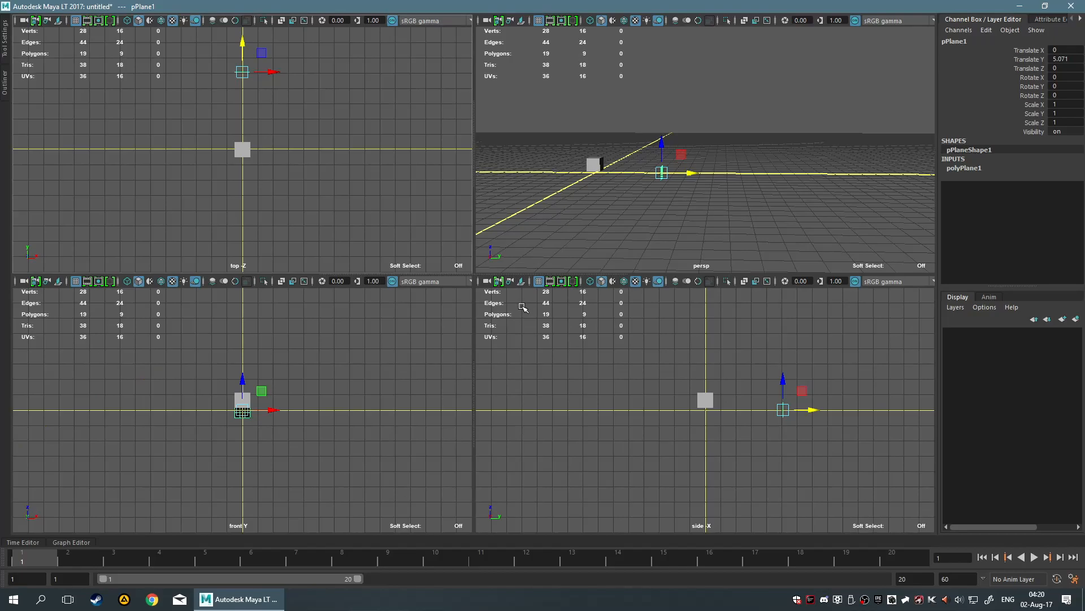
{"action": "key", "text": "space"}
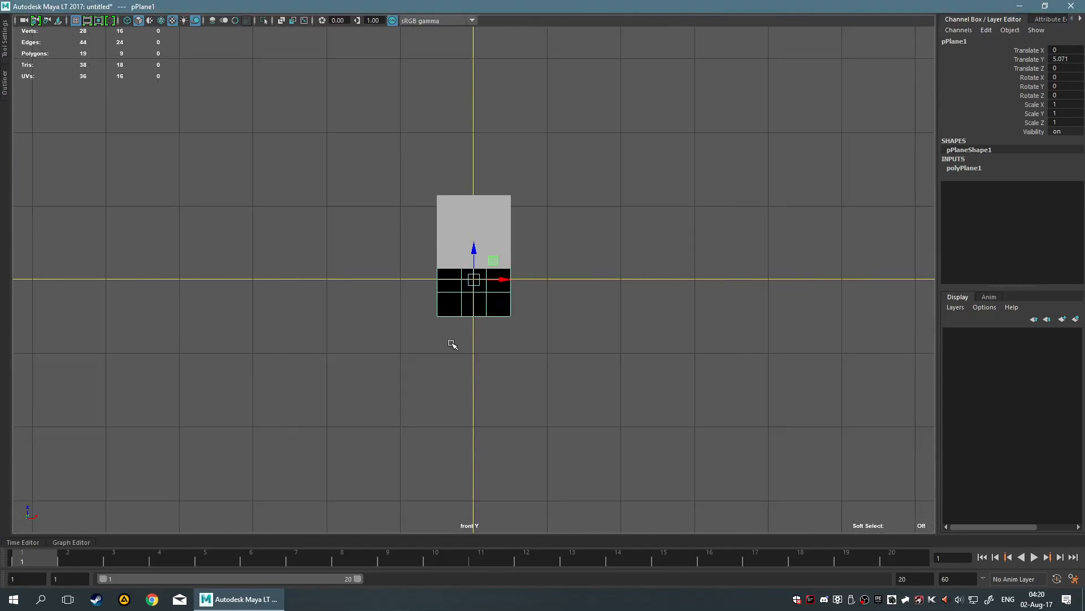
{"action": "key", "text": "space"}
{"action": "key", "text": "space"}
{"action": "key", "text": "space"}
{"action": "key", "text": "space"}
{"action": "key", "text": "space"}
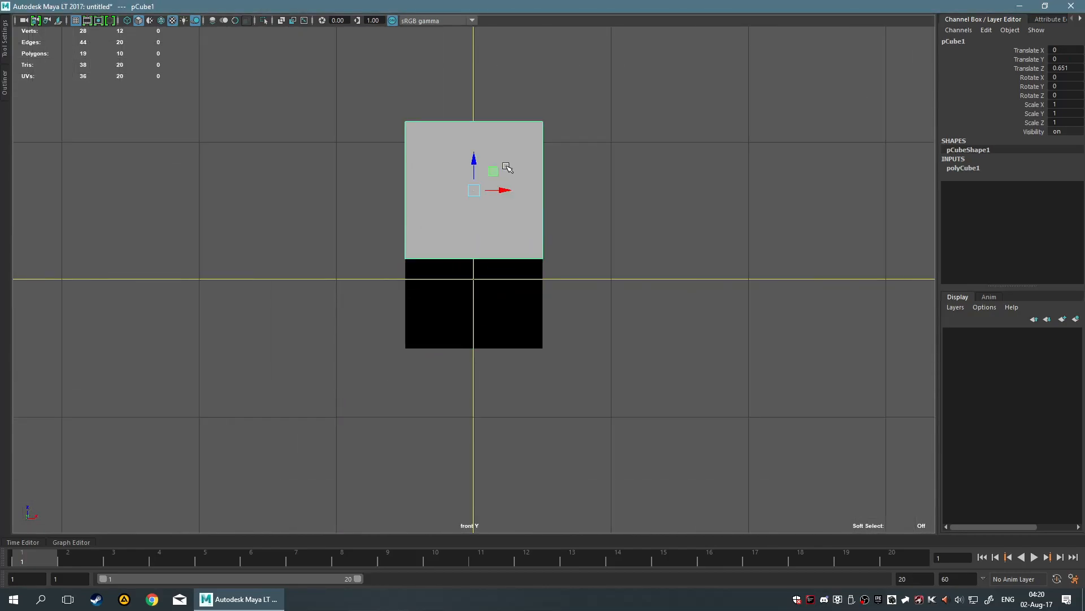
{"action": "key", "text": "Delete"}
Select the plane and extrude its faces to give it thickness as a small block.
{"action": "left_click", "coordinate": [448, 277]}
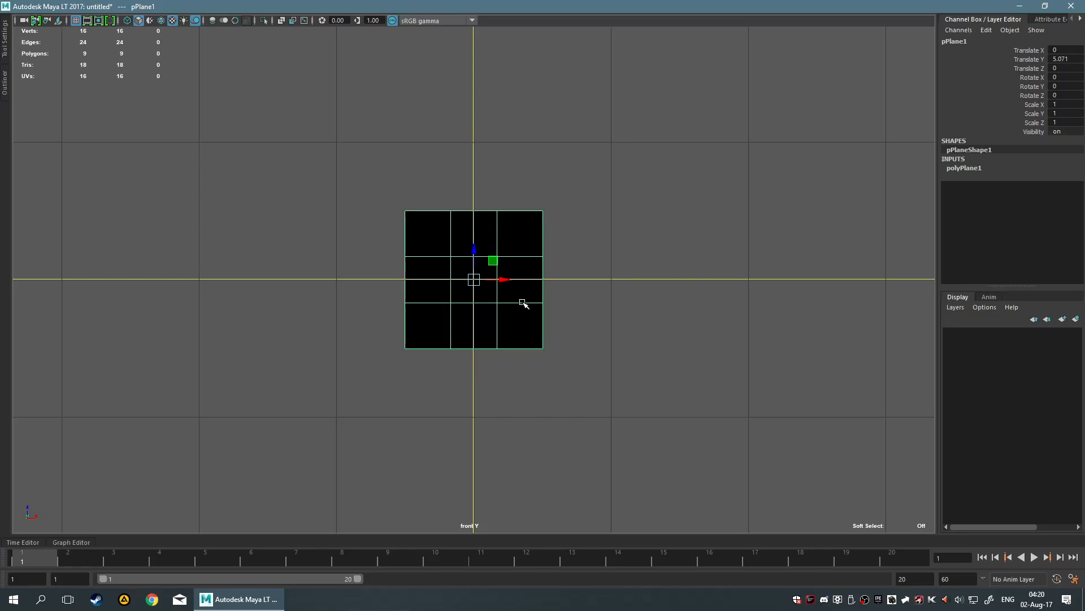
{"action": "key", "text": "space"}
{"action": "key", "text": "space"}
{"action": "left_click_drag", "start_coordinate": [486, 288], "coordinate": [337, 359], "text": "alt"}
{"action": "key", "text": "ctrl+e"}
{"action": "left_click", "coordinate": [381, 402]}
{"action": "left_click_drag", "start_coordinate": [332, 401], "coordinate": [399, 379], "text": "alt"}
Return to object selection and raise the small block to about 1.23 units along Z.
{"action": "key", "text": "F8"}
{"action": "scroll", "coordinate": [399, 376], "scroll_direction": "down", "scroll_amount": 3}
{"action": "left_click_drag", "start_coordinate": [249, 314], "coordinate": [531, 408]}
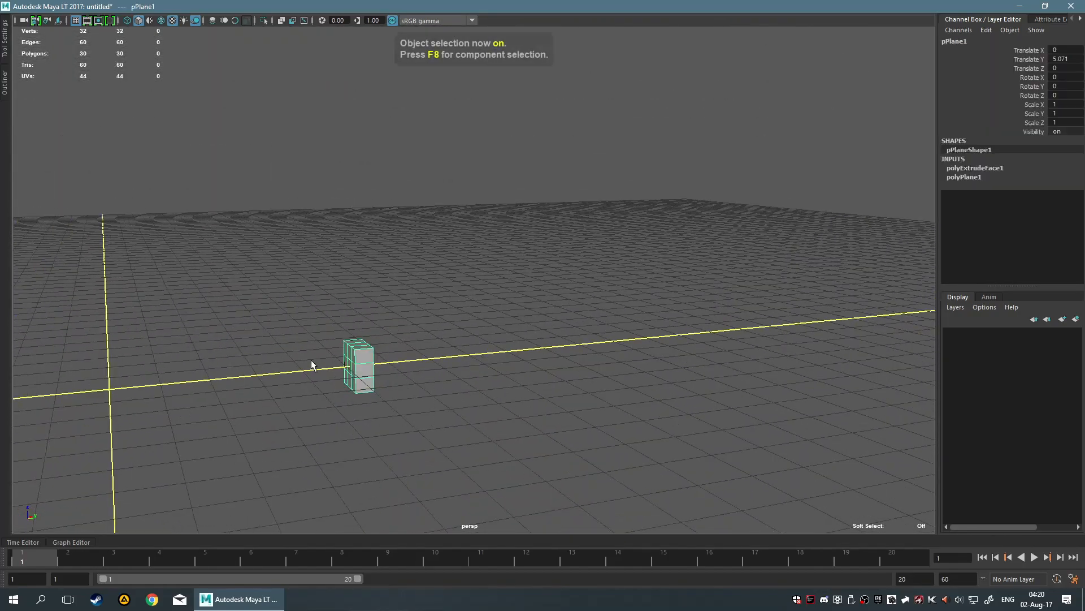
{"action": "key", "text": "w"}
{"action": "left_click_drag", "start_coordinate": [350, 336], "coordinate": [355, 277]}
Duplicate the small block in the front view and scale the copy to 2 in X and Z.
{"action": "left_click_drag", "start_coordinate": [450, 335], "coordinate": [552, 334], "text": "alt"}
{"action": "key", "text": "space"}
{"action": "key", "text": "space"}
{"action": "scroll", "coordinate": [474, 278], "scroll_direction": "down", "scroll_amount": 3}
{"action": "middle_click_drag", "start_coordinate": [520, 277], "coordinate": [569, 288], "text": "alt"}
{"action": "scroll", "coordinate": [519, 328], "scroll_direction": "up", "scroll_amount": 6}
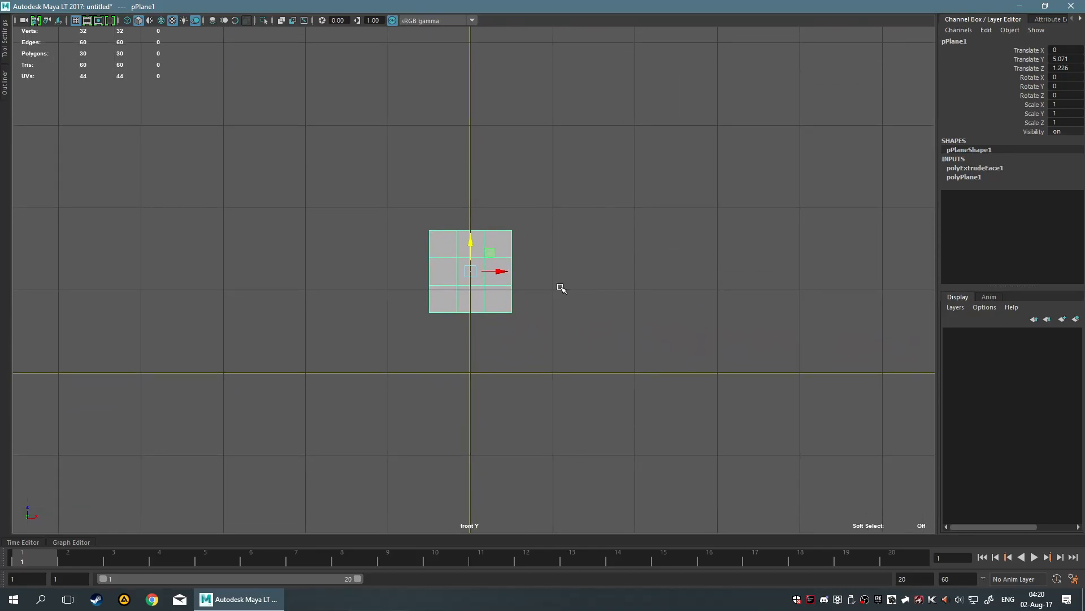
{"action": "key", "text": "ctrl+d"}
{"action": "key", "text": "r"}
{"action": "left_click_drag", "start_coordinate": [490, 253], "coordinate": [502, 243]}
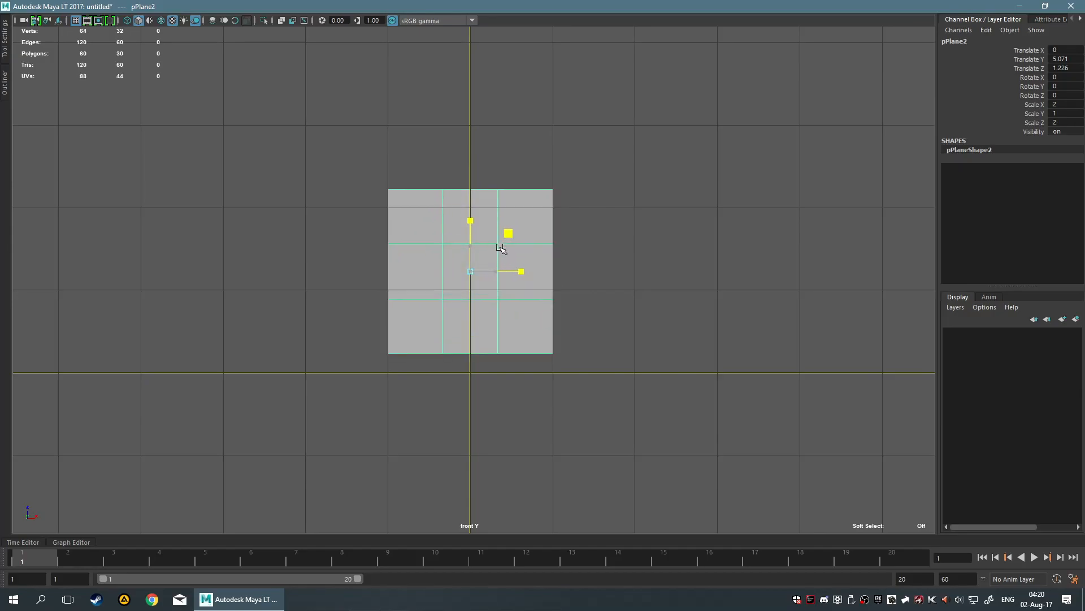
Move the enlarged block along Y towards the origin, so it stands directly behind the small block.
{"action": "left_click", "coordinate": [711, 286]}
{"action": "left_click", "coordinate": [509, 295]}
{"action": "left_click", "coordinate": [602, 354]}
{"action": "key", "text": "space"}
{"action": "key", "text": "space"}
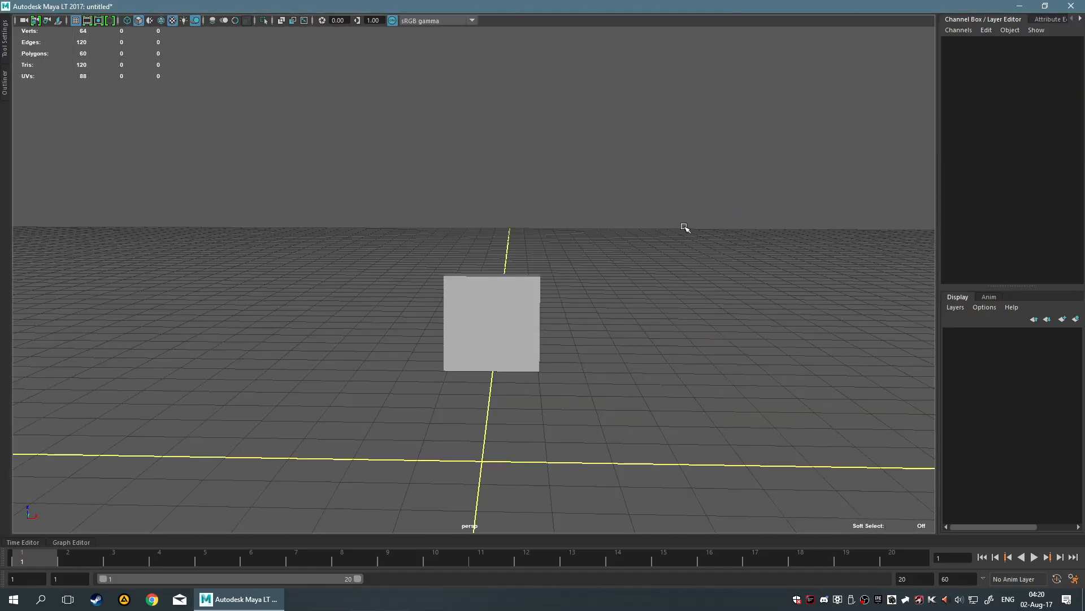
{"action": "left_click", "coordinate": [526, 316]}
{"action": "key", "text": "w"}
{"action": "left_click_drag", "start_coordinate": [635, 311], "coordinate": [444, 317], "text": "alt"}
{"action": "left_click_drag", "start_coordinate": [368, 303], "coordinate": [336, 307]}
{"action": "left_click", "coordinate": [433, 327]}
Select the small block and open its phong1 material in the Attribute Editor.
{"action": "left_click", "coordinate": [336, 287]}
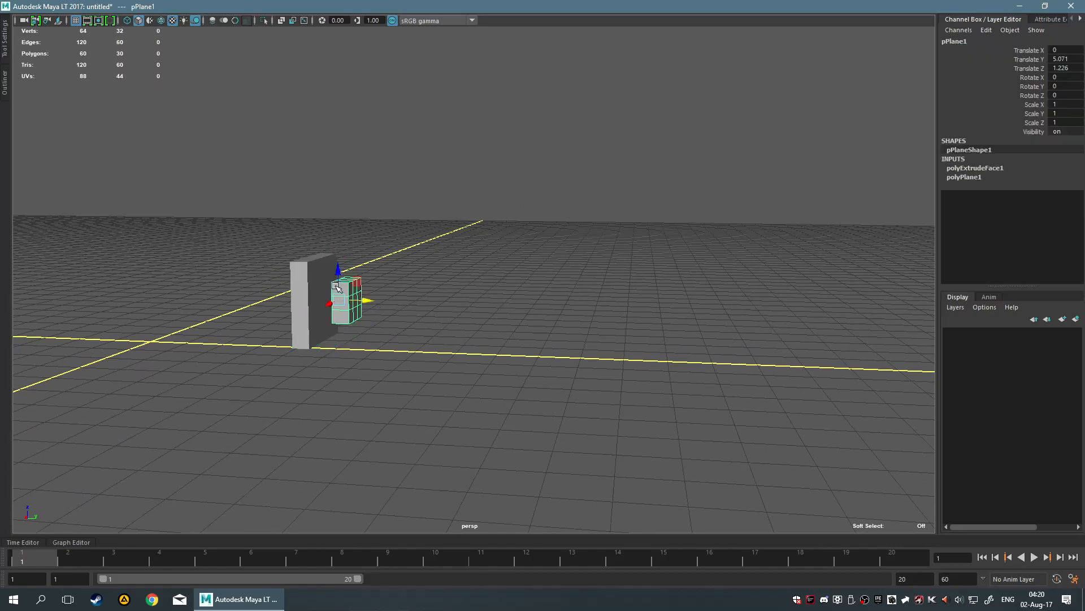
{"action": "left_click", "coordinate": [1043, 20]}
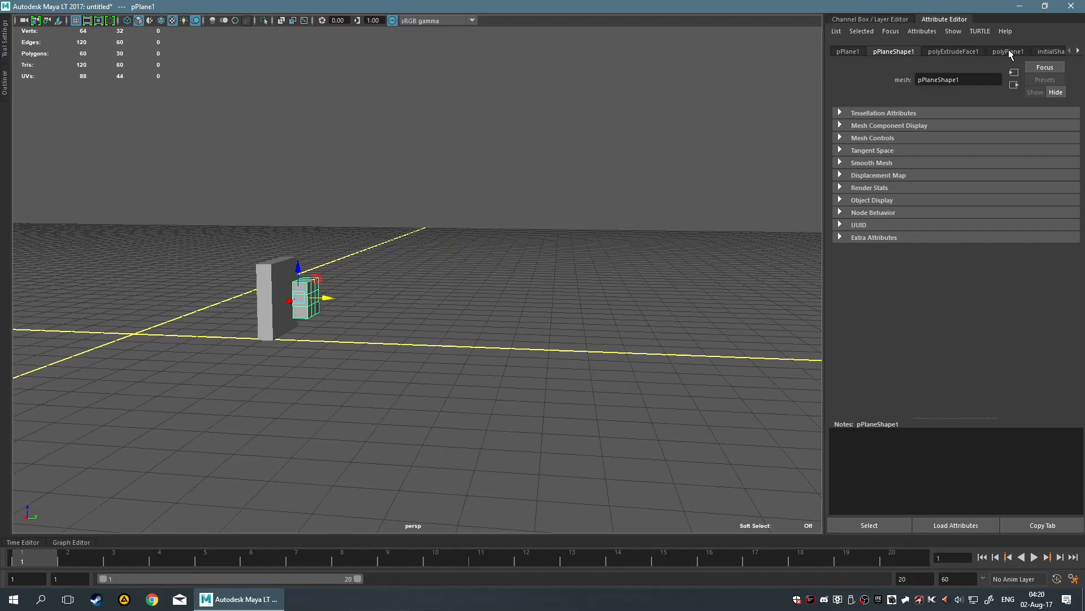
{"action": "scroll", "coordinate": [1009, 53], "scroll_direction": "down", "scroll_amount": 4}
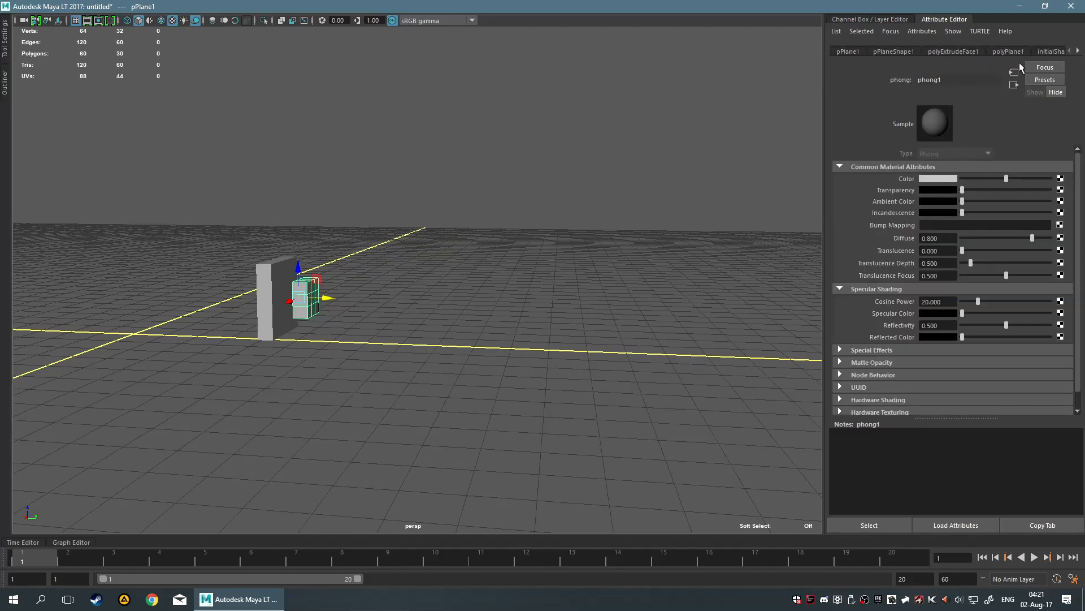
{"action": "scroll", "coordinate": [1027, 52], "scroll_direction": "up", "scroll_amount": 2}
{"action": "scroll", "coordinate": [1026, 52], "scroll_direction": "down", "scroll_amount": 2}
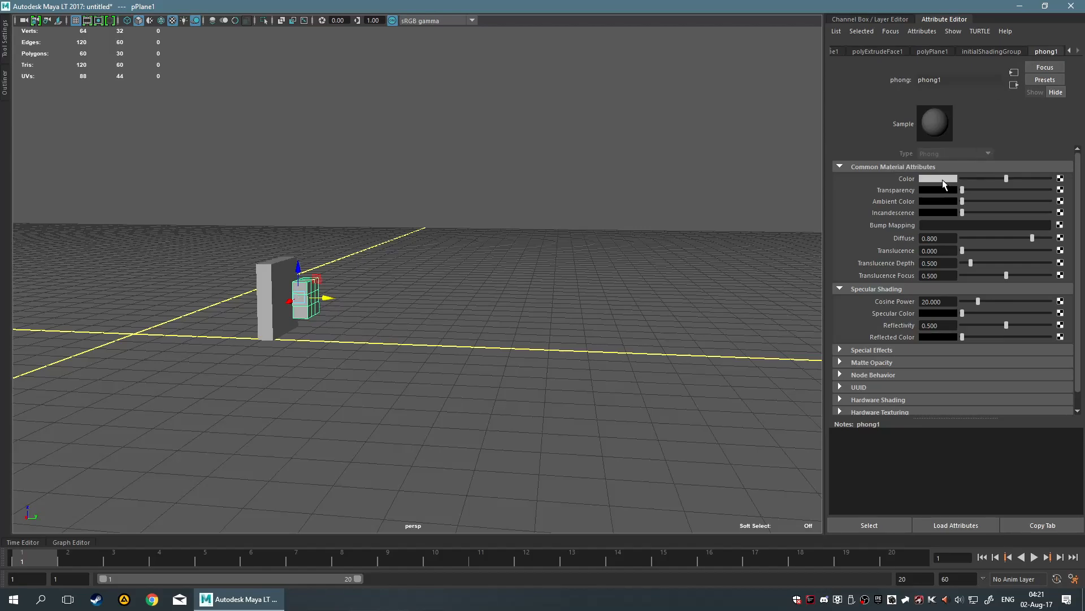
Set the phong1 material's colour to a bright green, select the larger block, and darken the green slightly.
{"action": "left_click", "coordinate": [942, 179]}
{"action": "left_click", "coordinate": [959, 181]}
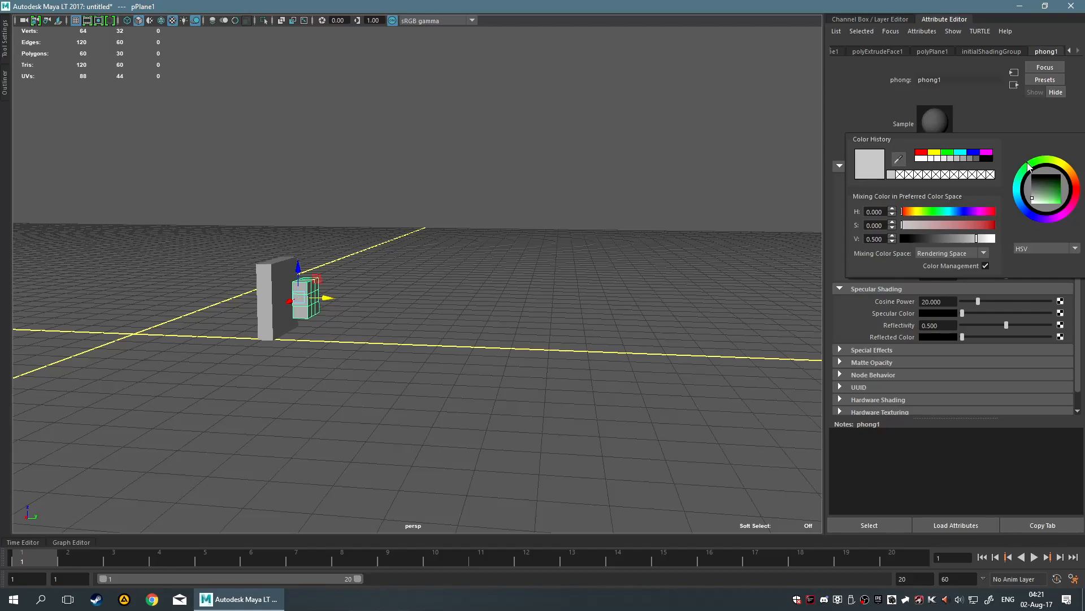
{"action": "left_click", "coordinate": [1060, 200]}
{"action": "left_click", "coordinate": [277, 329]}
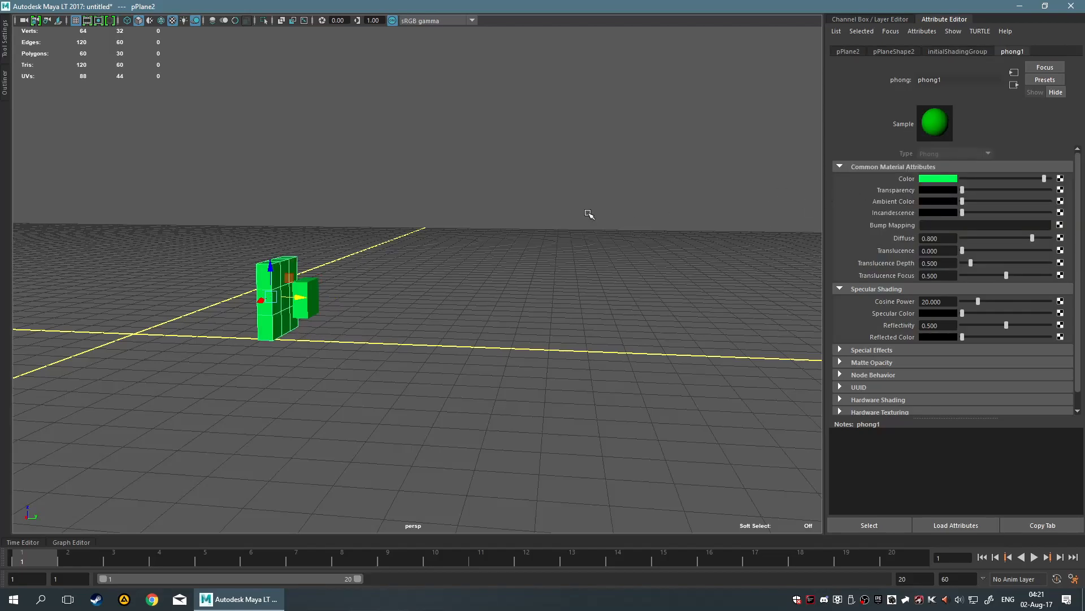
{"action": "left_click_drag", "start_coordinate": [1044, 178], "coordinate": [1031, 178]}
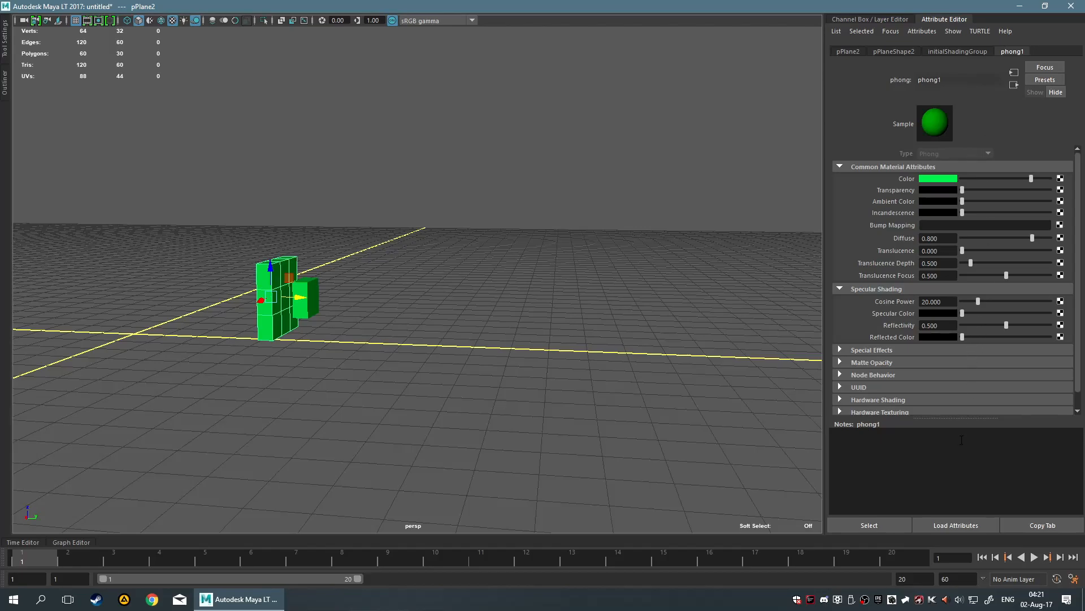
Return to the Channel Box / Layer Editor and create three empty display layers.
{"action": "left_click", "coordinate": [891, 20]}
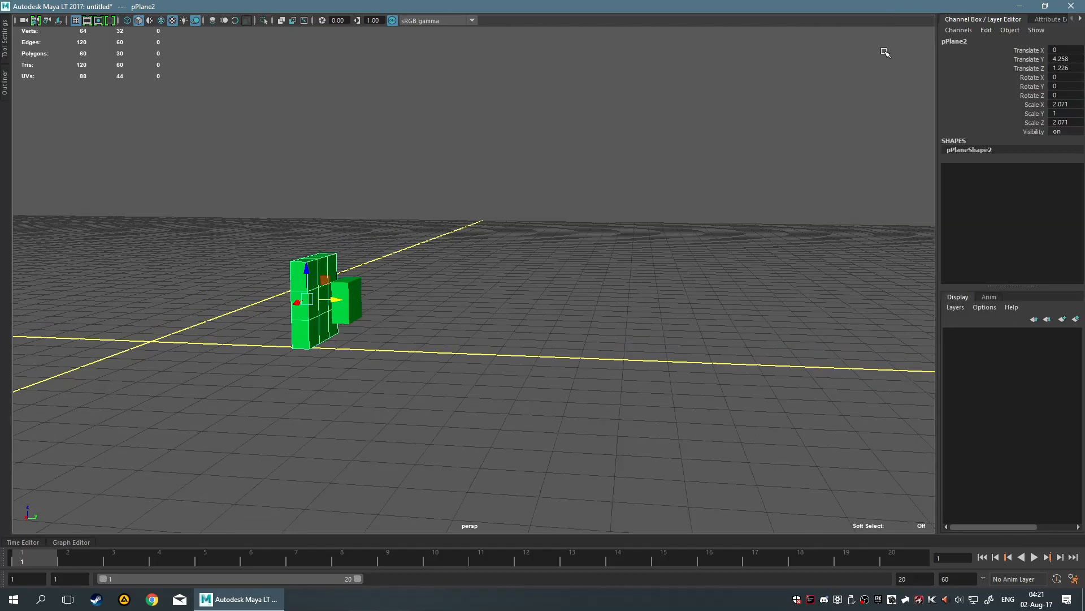
{"action": "left_click", "coordinate": [1063, 318]}
{"action": "left_click", "coordinate": [1063, 319]}
{"action": "left_click", "coordinate": [1060, 321]}
Duplicate the larger block, move the copy to about 2.96 in Y, and scale it to about 3.4 in X and Z.
{"action": "left_click", "coordinate": [433, 334]}
{"action": "left_click", "coordinate": [300, 334]}
{"action": "key", "text": "ctrl+d"}
{"action": "mouse_move", "coordinate": [317, 300]}
{"action": "left_mouse_down"}
{"action": "mouse_move", "coordinate": [263, 301]}
{"action": "mouse_move", "coordinate": [304, 298]}
{"action": "left_mouse_up"}
{"action": "left_click", "coordinate": [687, 374]}
Select the smallest block and add it to layer1.
{"action": "left_click", "coordinate": [341, 307]}
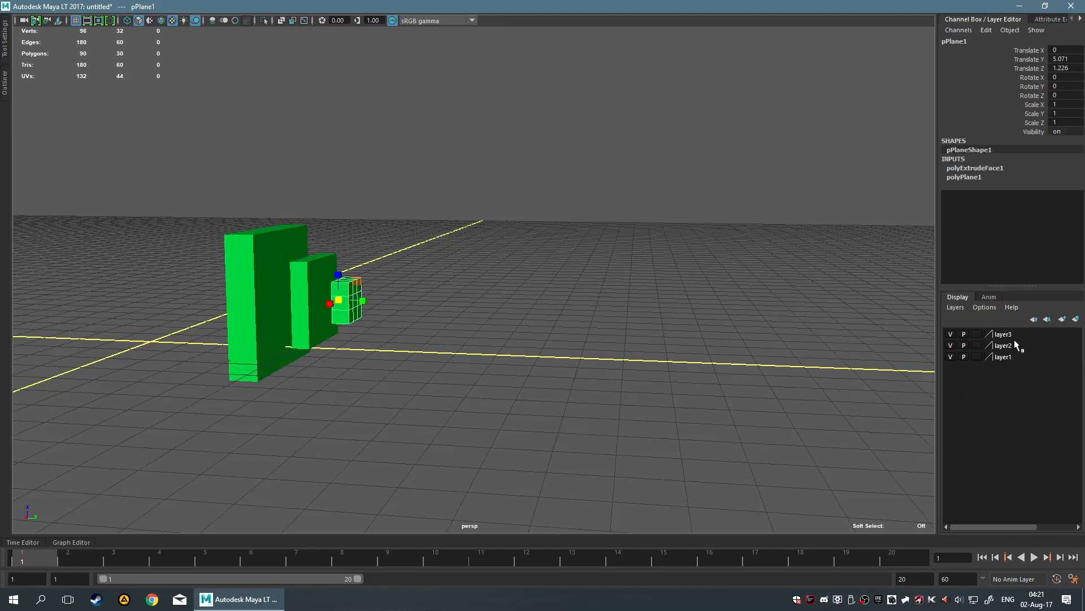
{"action": "right_click", "coordinate": [1007, 356]}
{"action": "left_click", "coordinate": [1006, 356]}
{"action": "right_click", "coordinate": [1006, 356]}
{"action": "left_click", "coordinate": [1012, 383]}
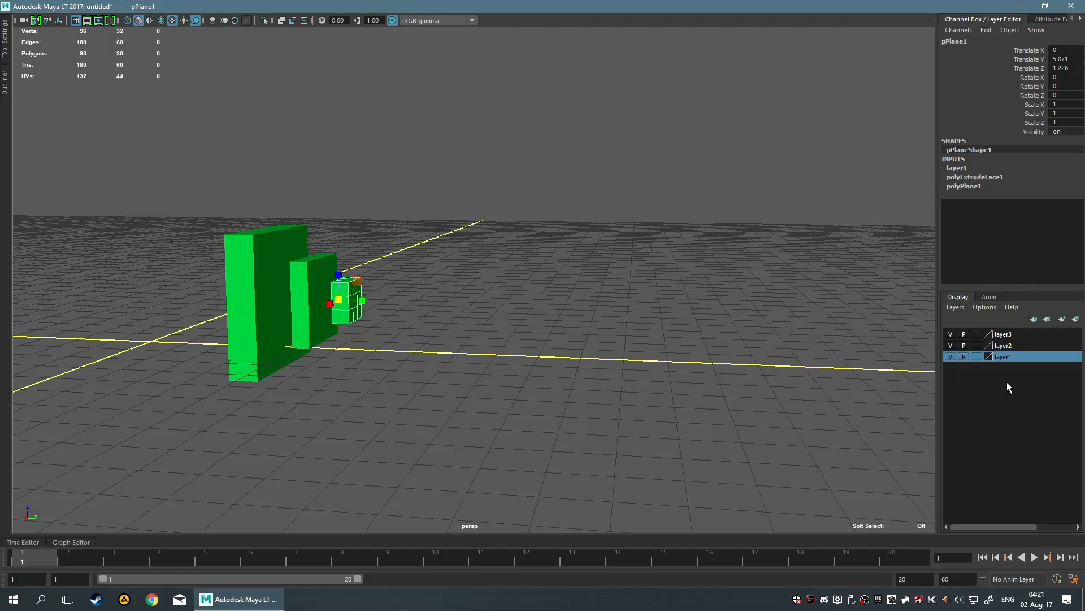
Select the middle block and add it to layer2.
{"action": "left_click", "coordinate": [614, 384]}
{"action": "left_click", "coordinate": [311, 317]}
{"action": "left_click", "coordinate": [1015, 342]}
{"action": "right_click", "coordinate": [1015, 344]}
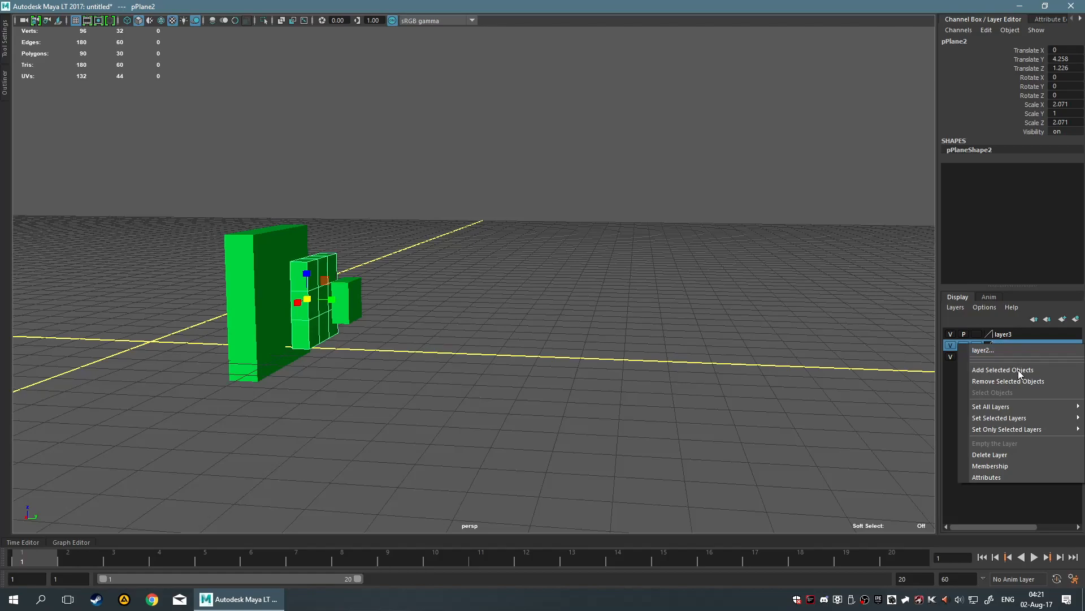
{"action": "left_click", "coordinate": [1016, 370]}
Select the largest block and add it to layer3.
{"action": "left_click", "coordinate": [240, 316]}
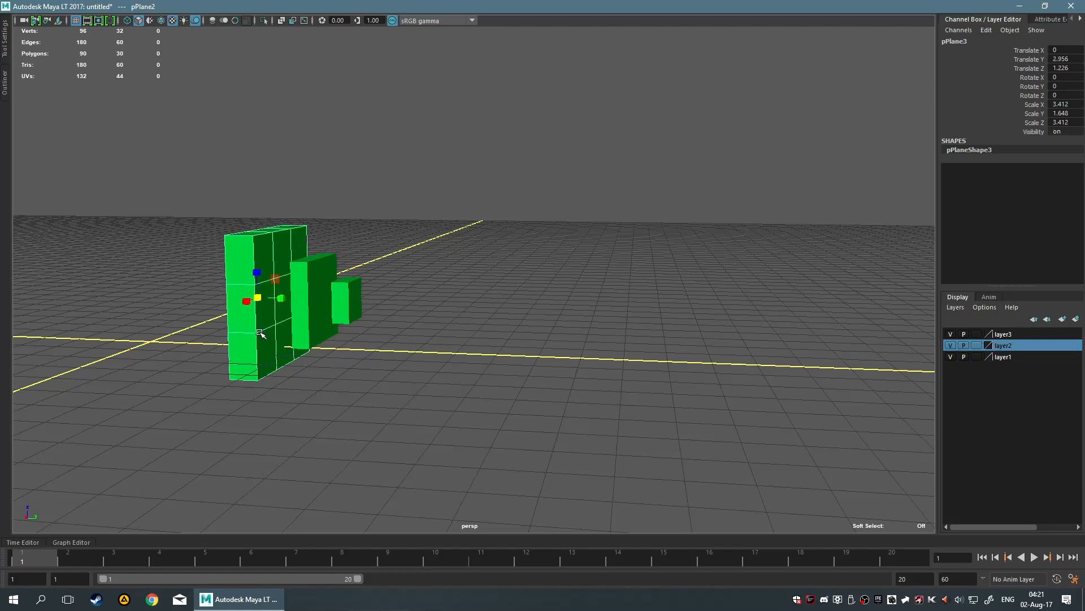
{"action": "right_click", "coordinate": [1006, 332]}
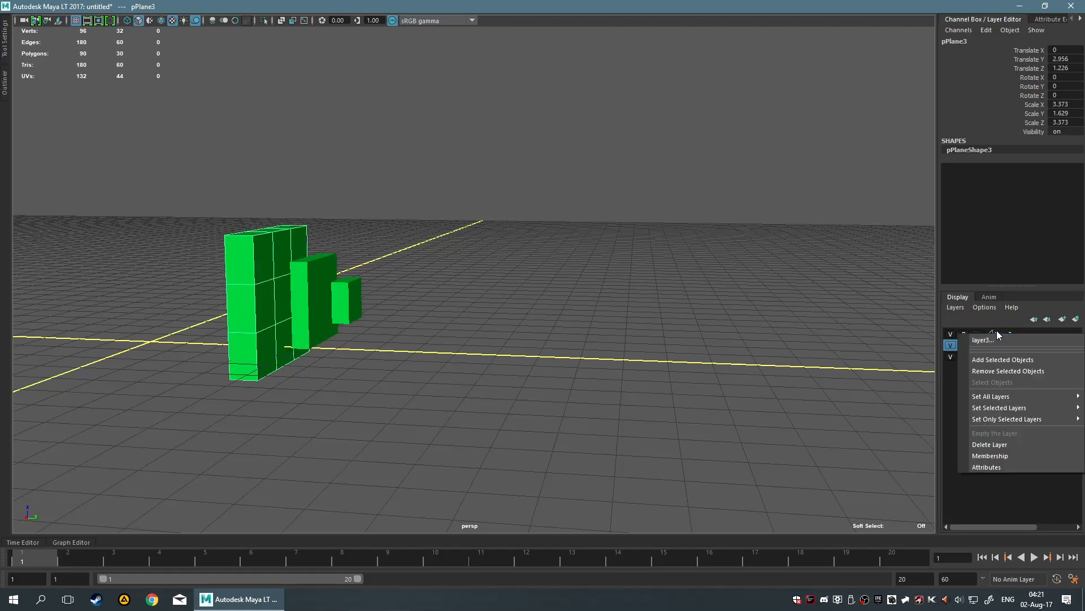
{"action": "left_click", "coordinate": [998, 335]}
{"action": "right_click", "coordinate": [996, 331]}
{"action": "left_click", "coordinate": [1011, 353]}
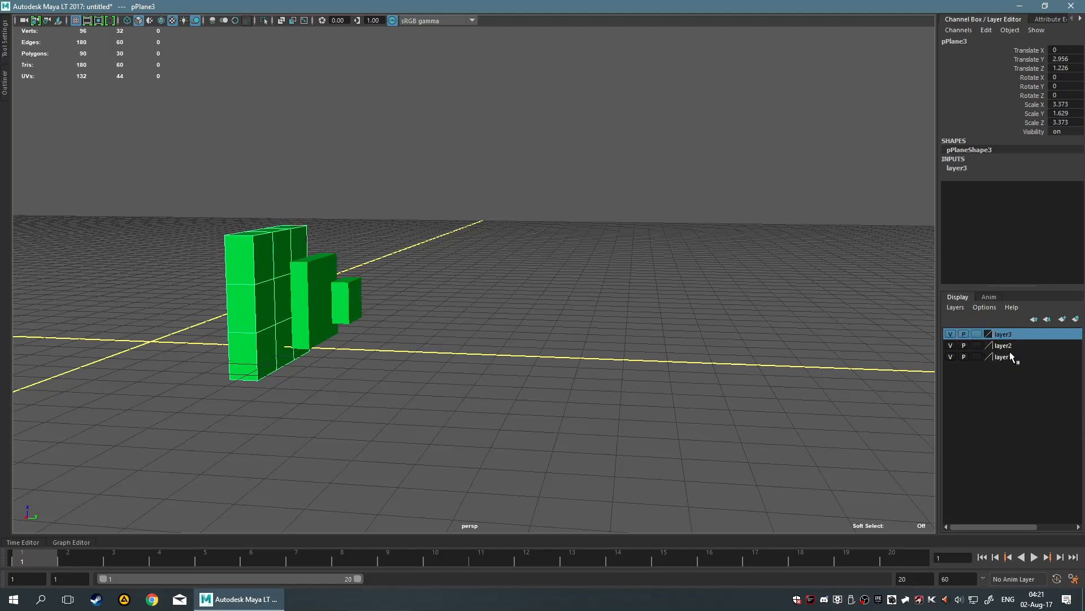
Give layer1 a blue layer colour and select the smallest block.
{"action": "double_click", "coordinate": [987, 357]}
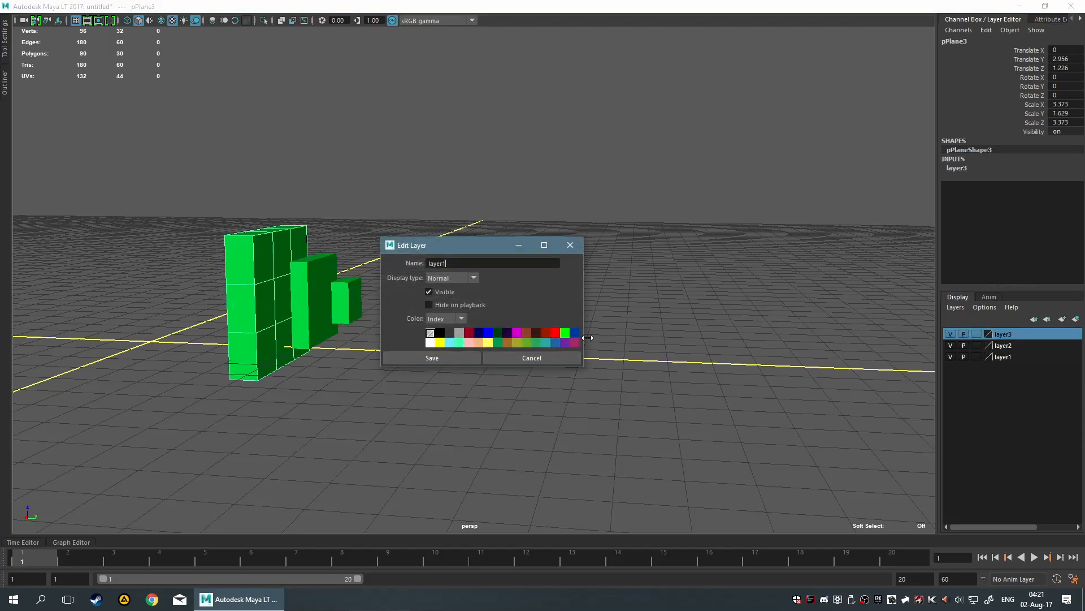
{"action": "left_click", "coordinate": [489, 333]}
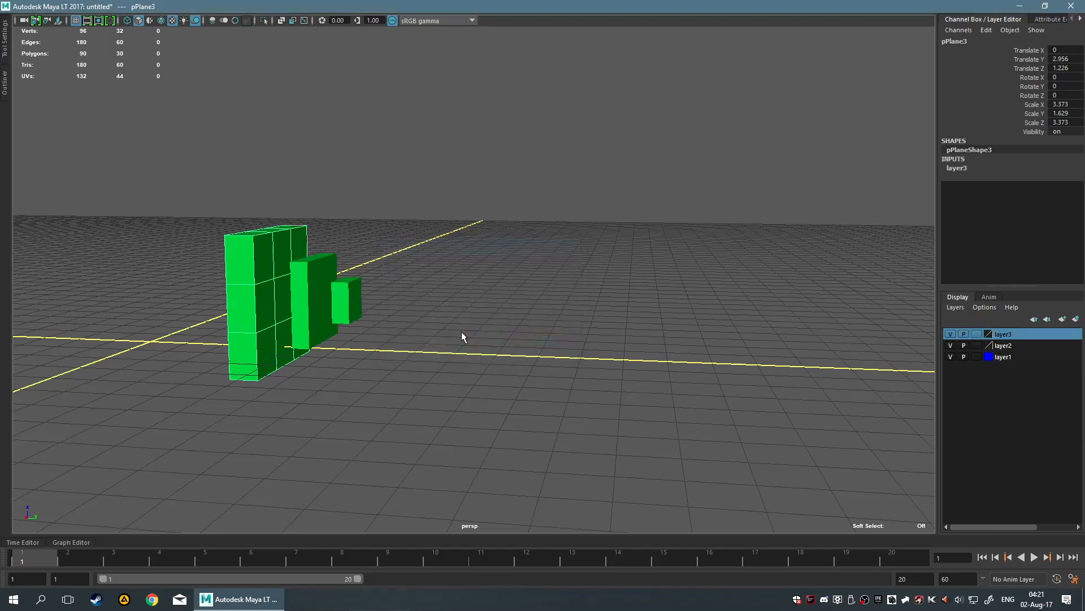
{"action": "left_click", "coordinate": [352, 312]}
{"action": "left_click", "coordinate": [343, 306]}
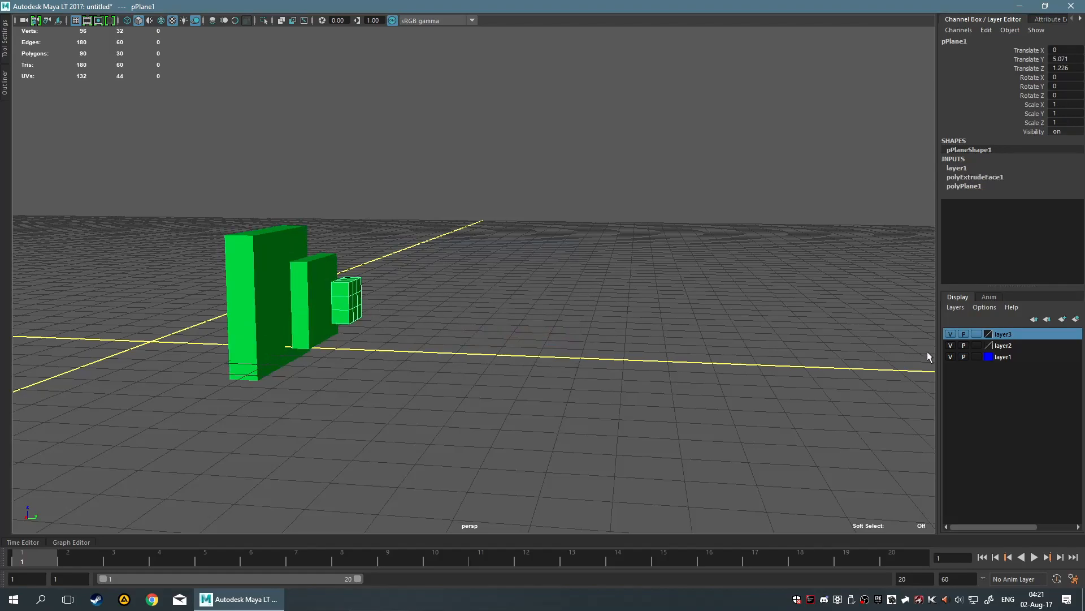
Change the colour of the phong1 material to a pale, nearly white green in the Attribute Editor.
{"action": "left_click", "coordinate": [1046, 18]}
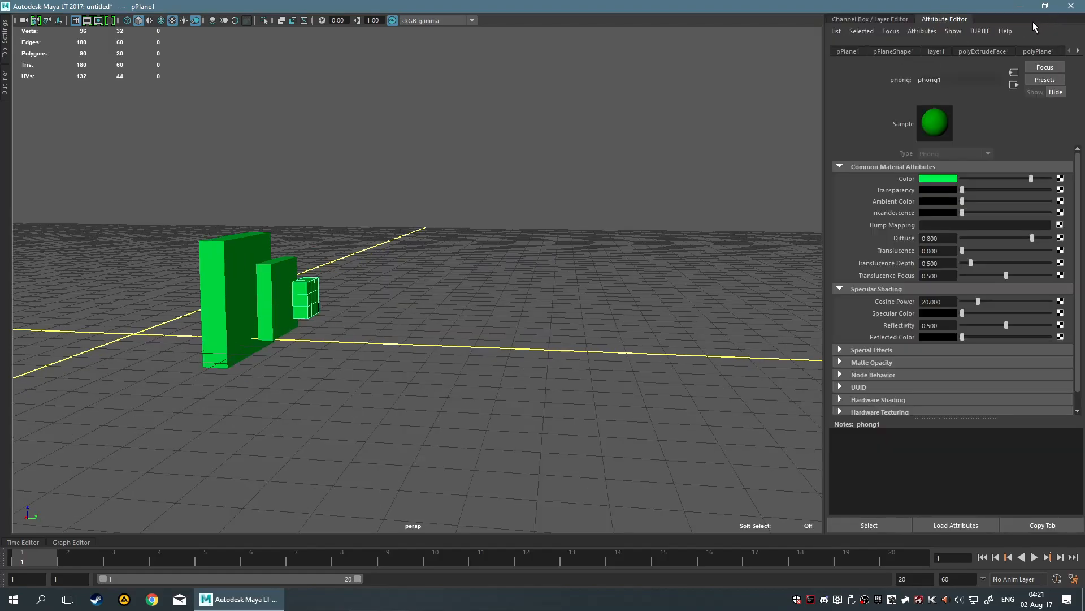
{"action": "left_click_drag", "start_coordinate": [1027, 182], "coordinate": [959, 178]}
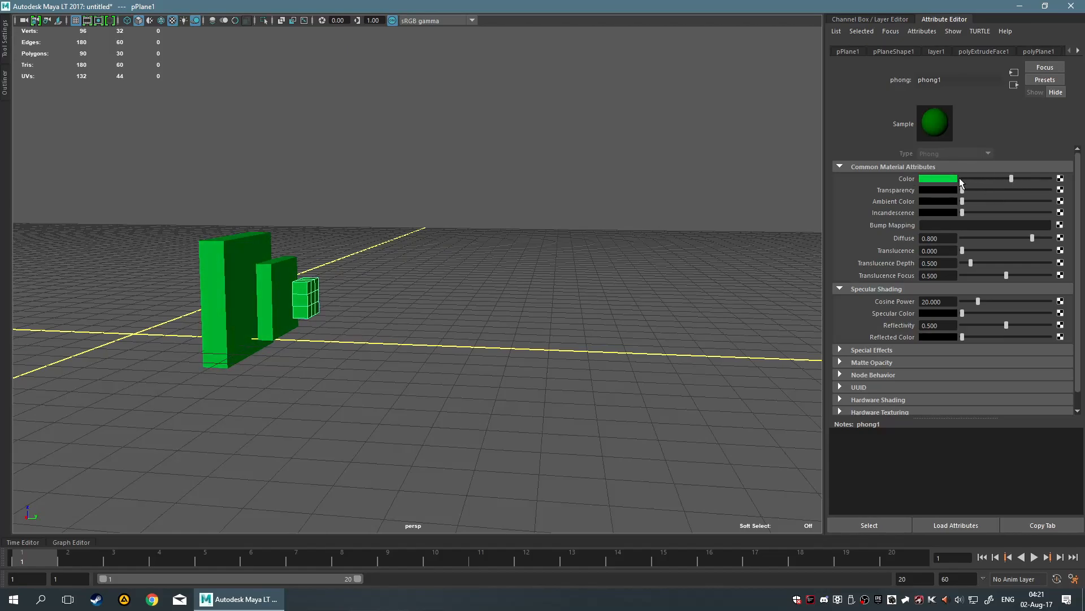
{"action": "left_click", "coordinate": [952, 175]}
{"action": "left_click_drag", "start_coordinate": [1030, 187], "coordinate": [1023, 198]}
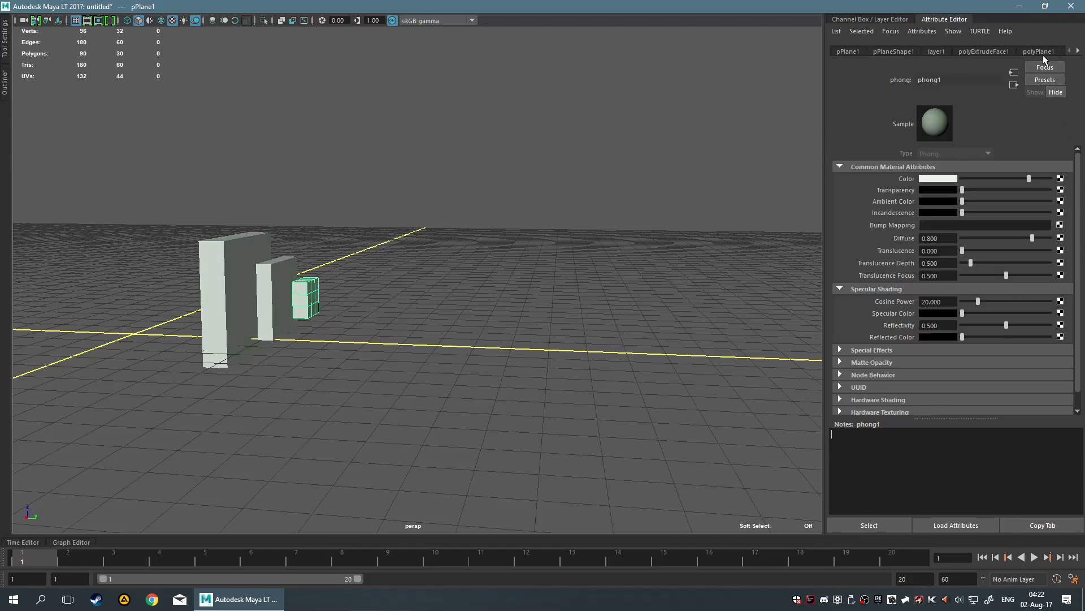
Return to the Layer Editor, select the middle block, and give layer2 a red layer colour.
{"action": "left_click", "coordinate": [887, 20]}
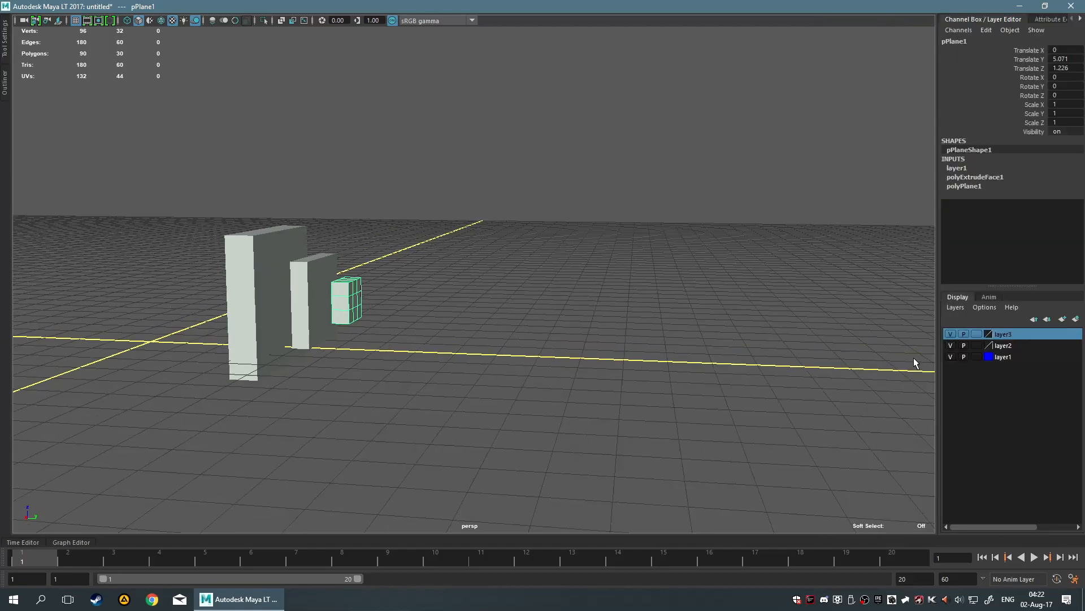
{"action": "left_click", "coordinate": [308, 323]}
{"action": "double_click", "coordinate": [994, 349]}
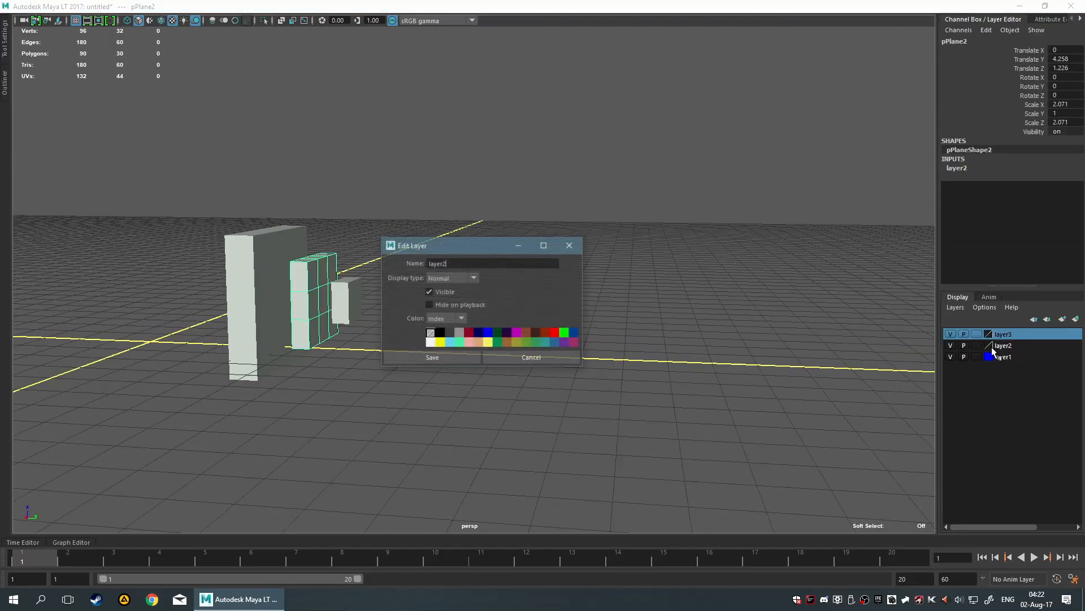
{"action": "left_click", "coordinate": [554, 332]}
{"action": "left_click", "coordinate": [467, 357]}
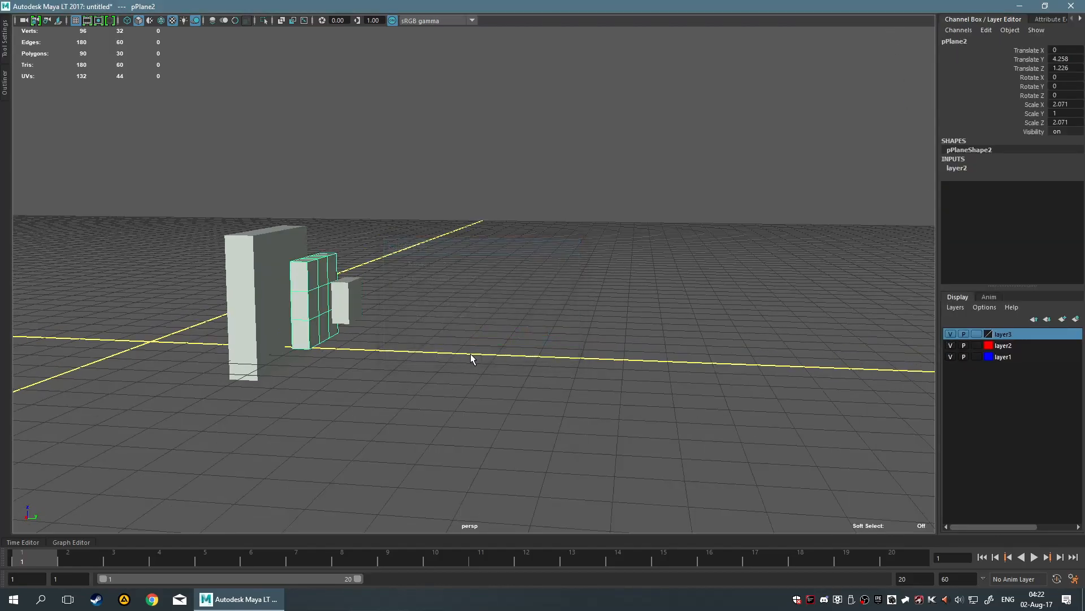
Give layer3 a bright green layer colour and clear the object selection.
{"action": "double_click", "coordinate": [995, 333]}
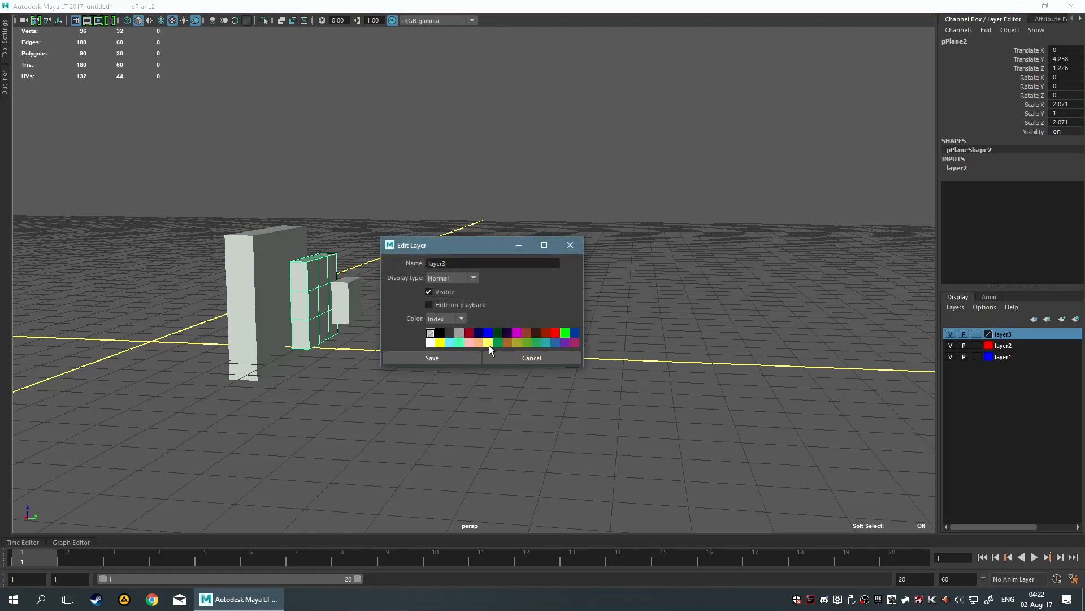
{"action": "left_click", "coordinate": [565, 332]}
{"action": "left_click", "coordinate": [449, 360]}
{"action": "left_click", "coordinate": [462, 368]}
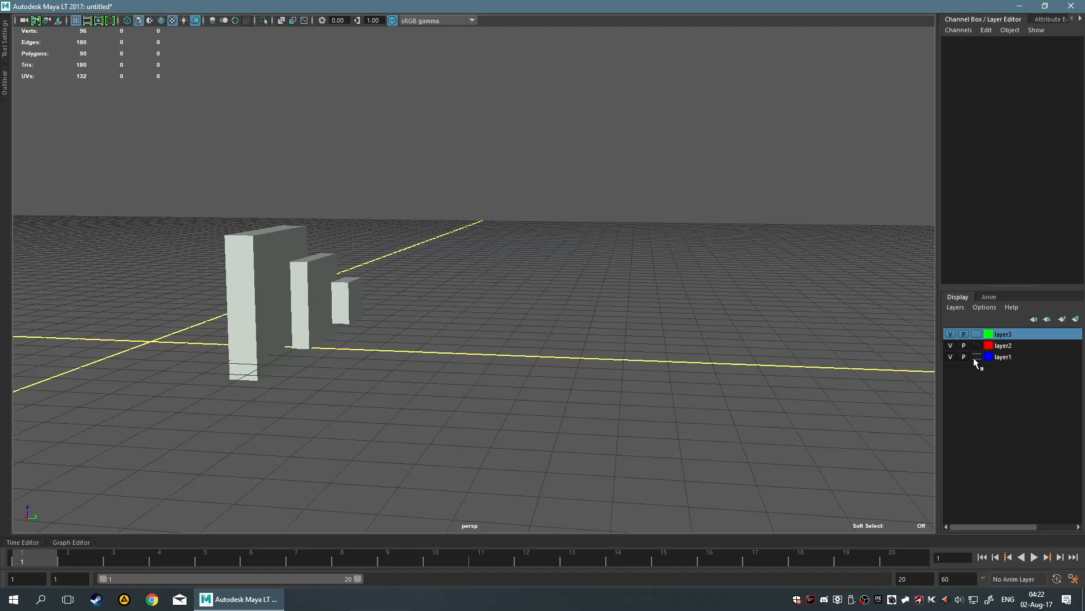
Hide layer1 and make it visible again.
{"action": "left_click", "coordinate": [950, 357]}
{"action": "left_click", "coordinate": [957, 357]}
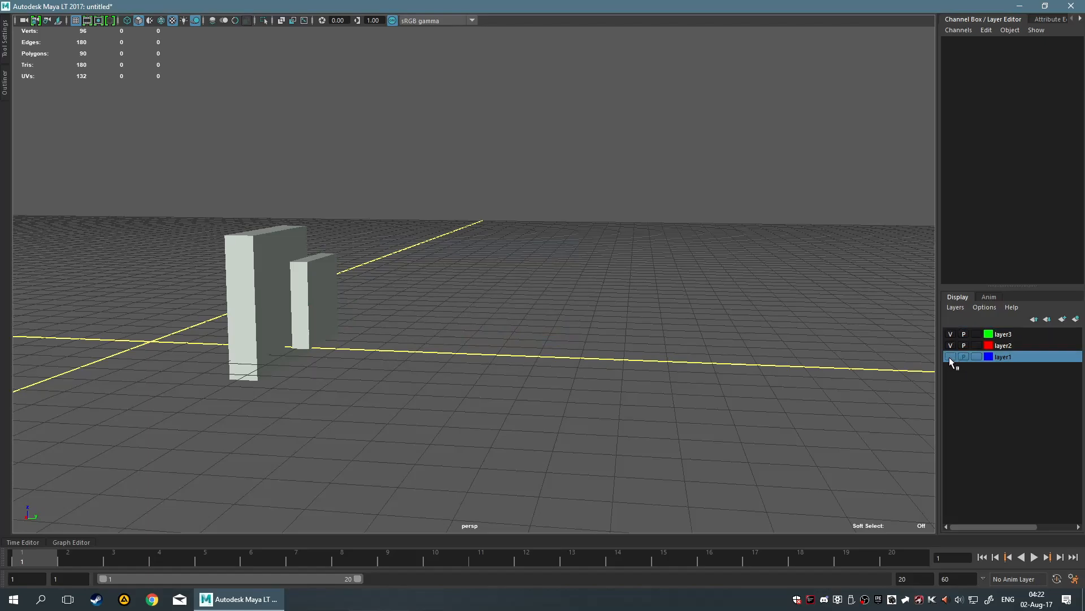
{"action": "left_click", "coordinate": [950, 357]}
Display the perspective view in wireframe and look at the three layer-coloured blocks head-on.
{"action": "left_click_drag", "start_coordinate": [497, 335], "coordinate": [380, 335], "text": "alt"}
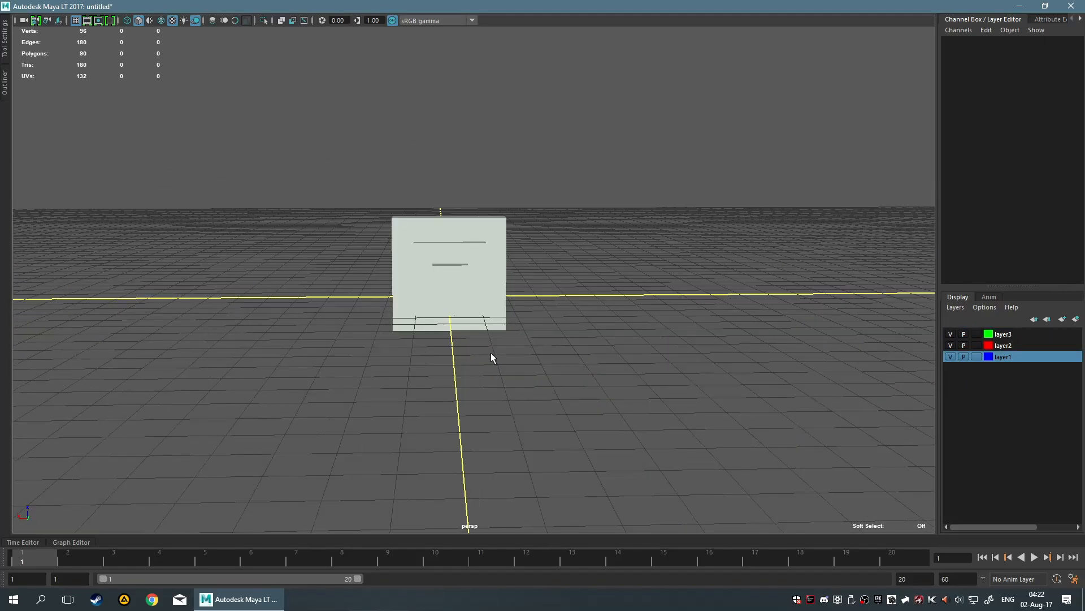
{"action": "key", "text": "4"}
{"action": "left_click_drag", "start_coordinate": [540, 345], "coordinate": [499, 332], "text": "alt"}
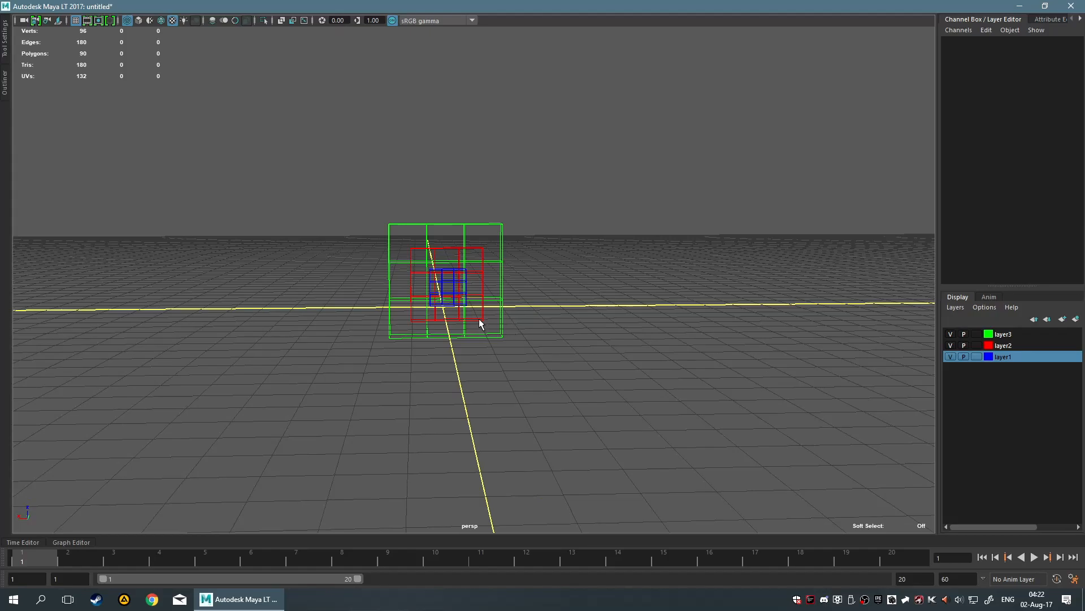
{"action": "scroll", "coordinate": [452, 314], "scroll_direction": "up", "scroll_amount": 5}
Maximise the front view and display its blocks in wireframe.
{"action": "key", "text": "space"}
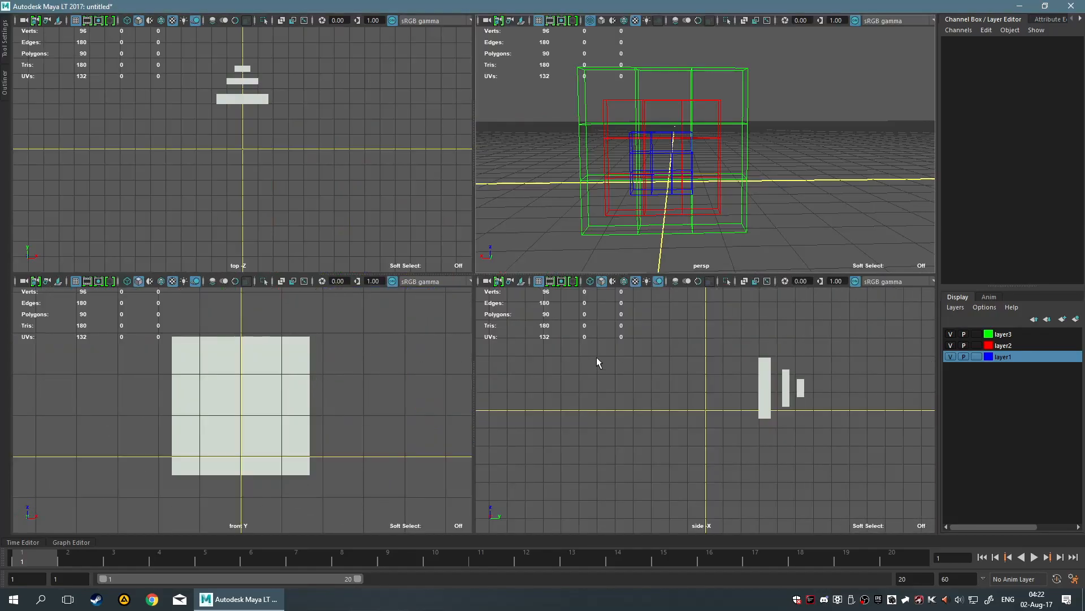
{"action": "scroll", "coordinate": [727, 174], "scroll_direction": "down", "scroll_amount": 5}
{"action": "key", "text": "5"}
{"action": "key", "text": "space"}
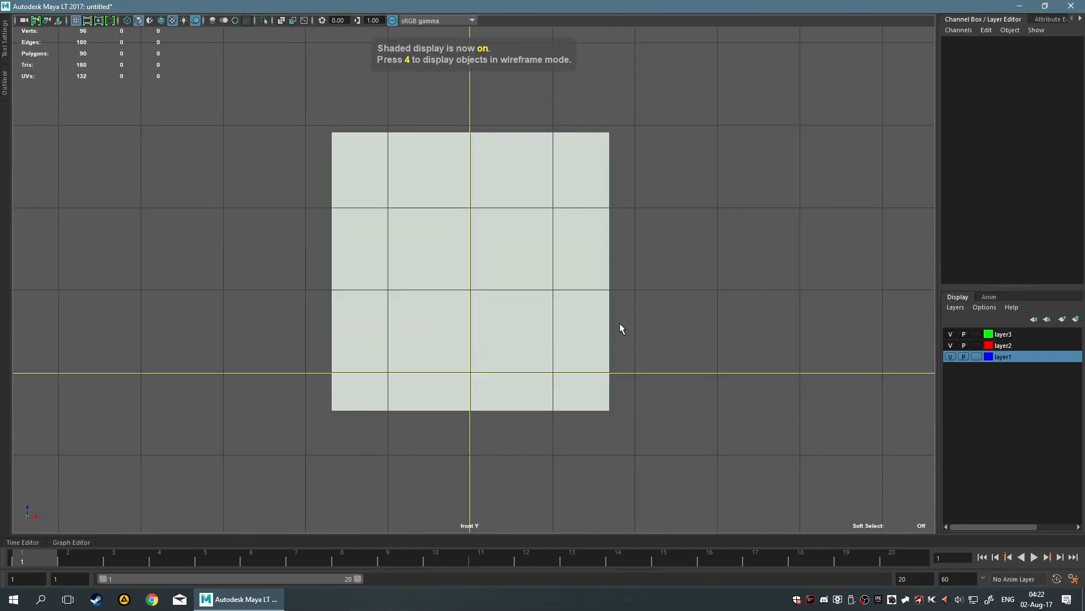
{"action": "key", "text": "4"}
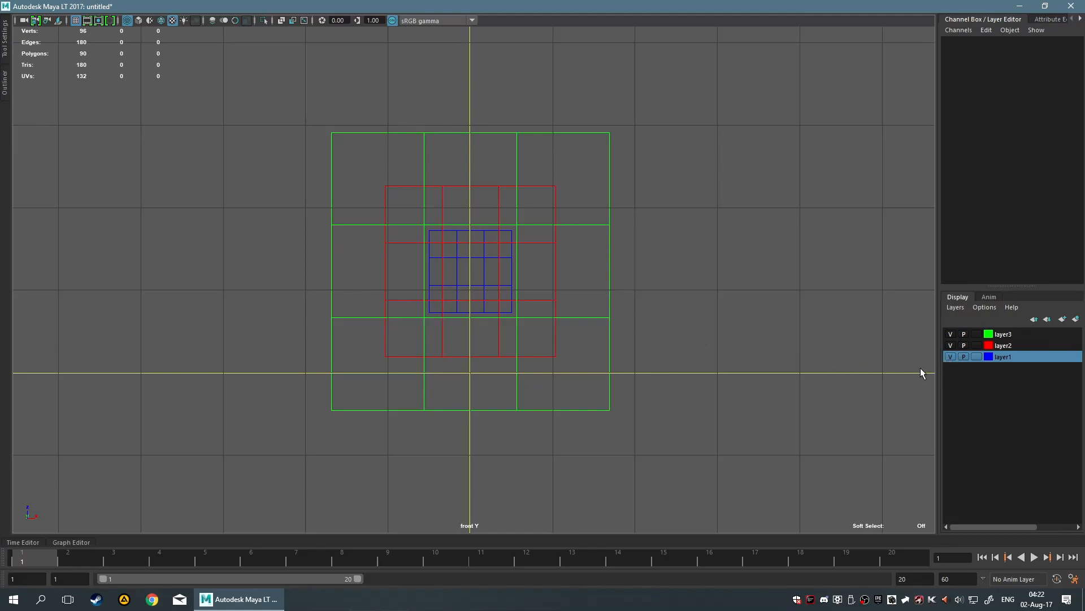
Hide layer1 and layer2 to try selecting only the largest block, and make both layers visible again.
{"action": "left_click", "coordinate": [951, 357]}
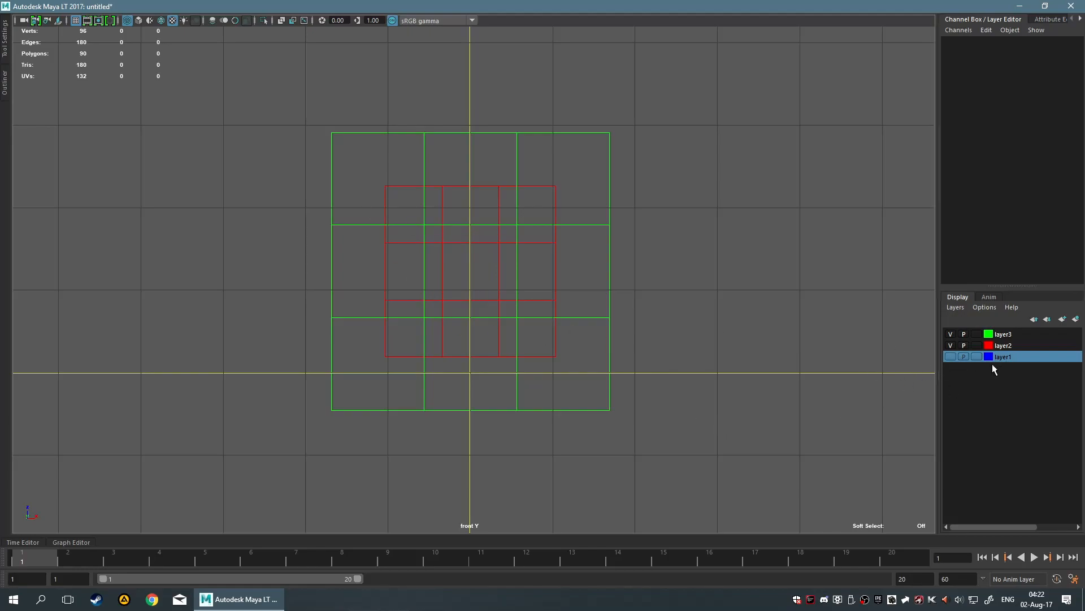
{"action": "left_click", "coordinate": [951, 346]}
{"action": "left_click_drag", "start_coordinate": [215, 104], "coordinate": [677, 460]}
{"action": "left_click", "coordinate": [677, 460]}
{"action": "left_click", "coordinate": [951, 346]}
{"action": "left_click", "coordinate": [951, 357]}
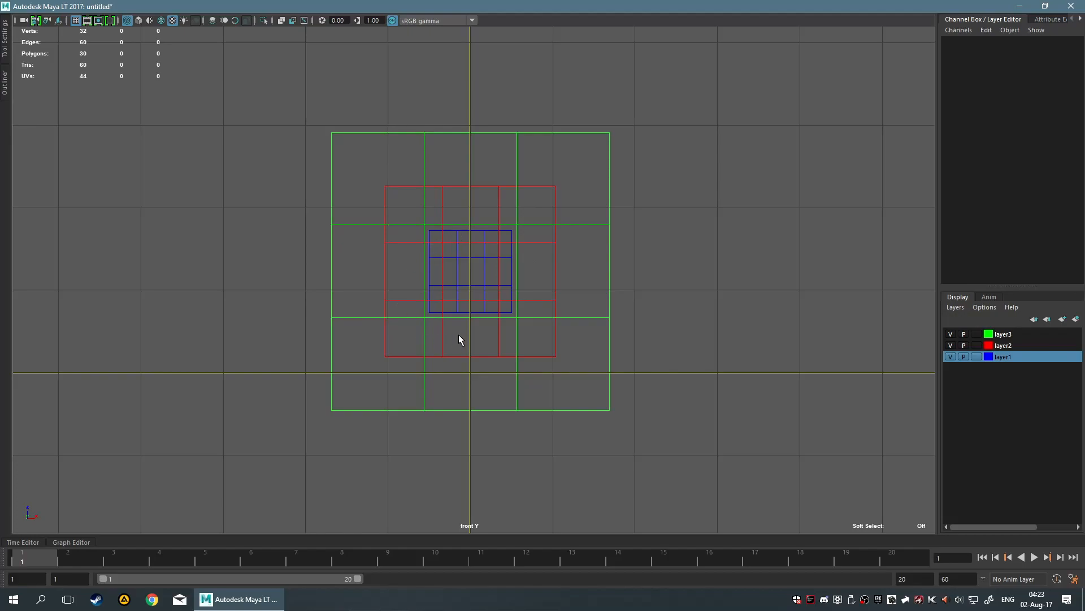
Select all three blocks in the front view with a selection box and delete them.
{"action": "left_click_drag", "start_coordinate": [406, 215], "coordinate": [537, 351]}
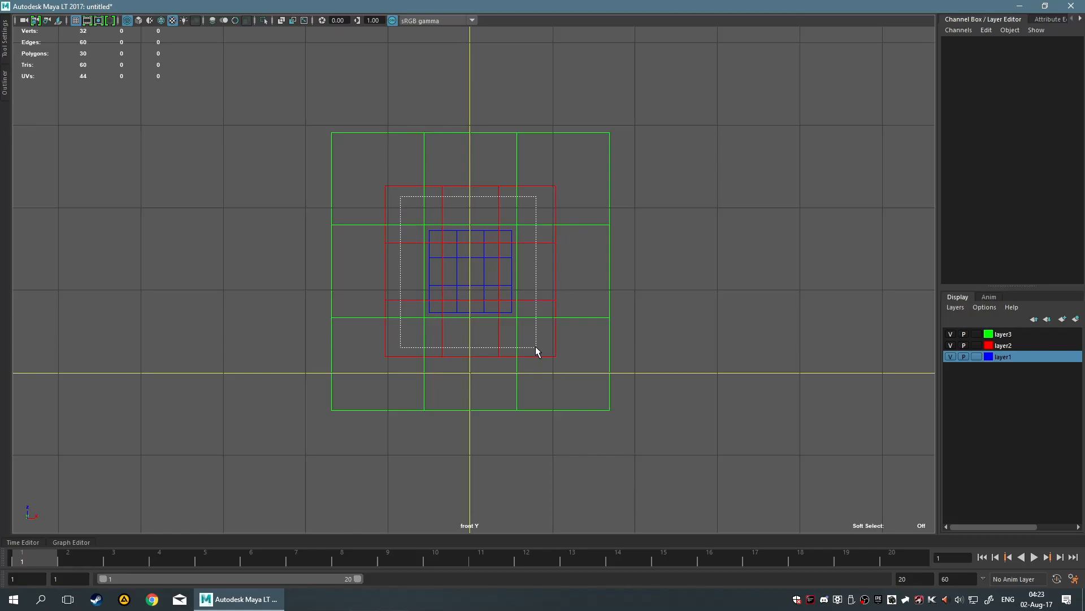
{"action": "left_click_drag", "start_coordinate": [536, 350], "coordinate": [542, 348]}
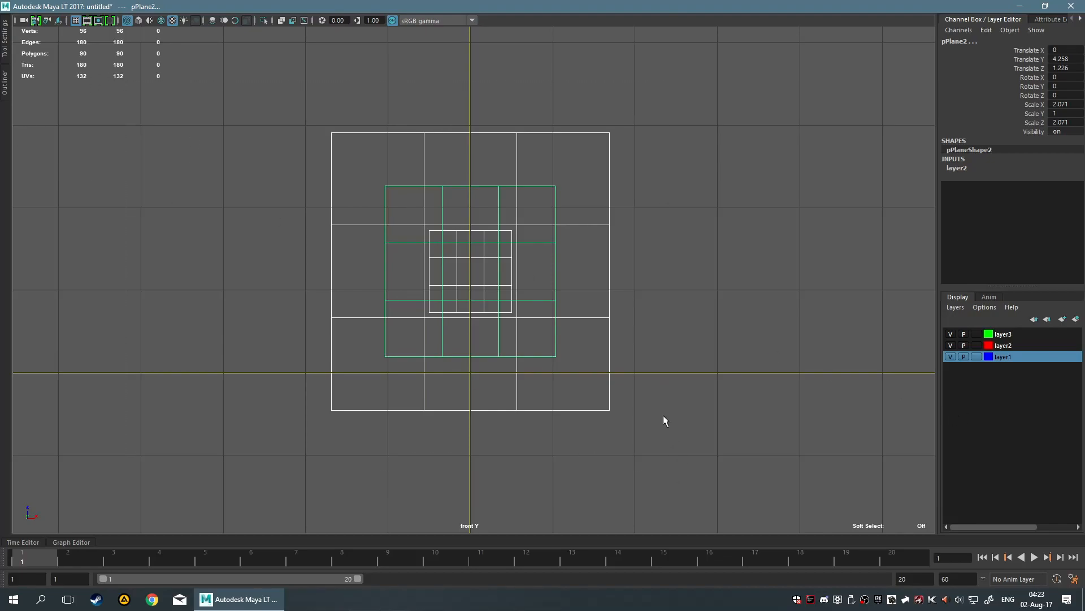
{"action": "key", "text": "Delete"}
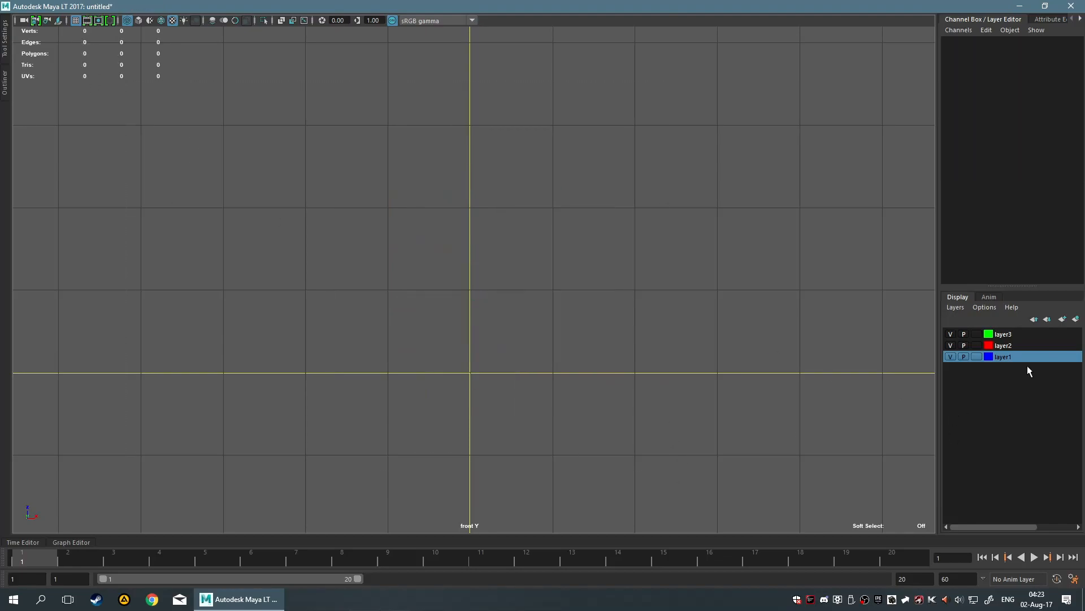
Create a new empty display layer and select it in the layer list.
{"action": "left_click", "coordinate": [1076, 319]}
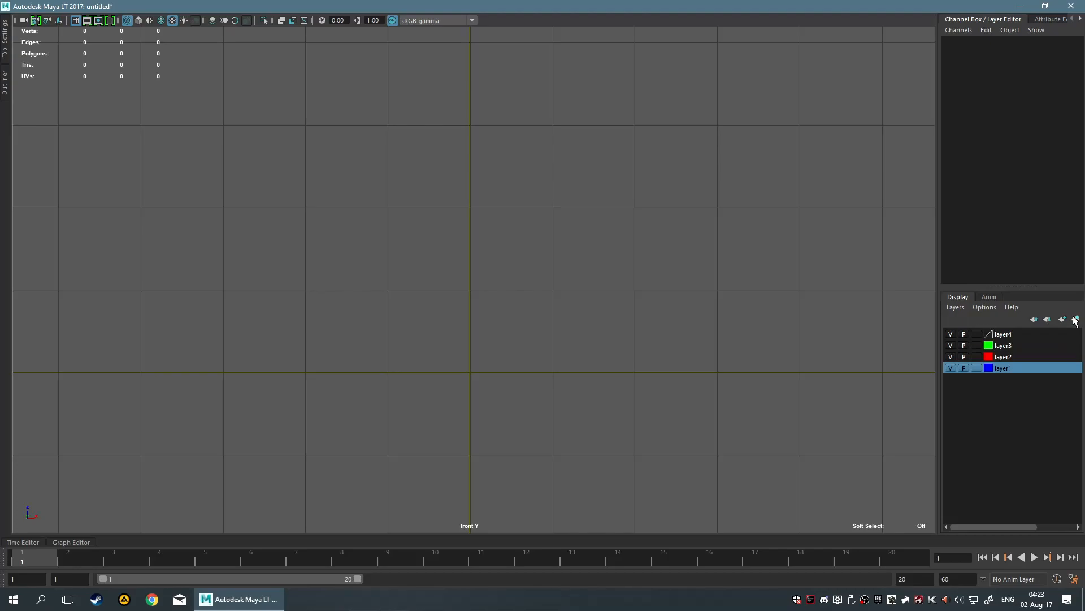
{"action": "left_click", "coordinate": [1010, 346]}
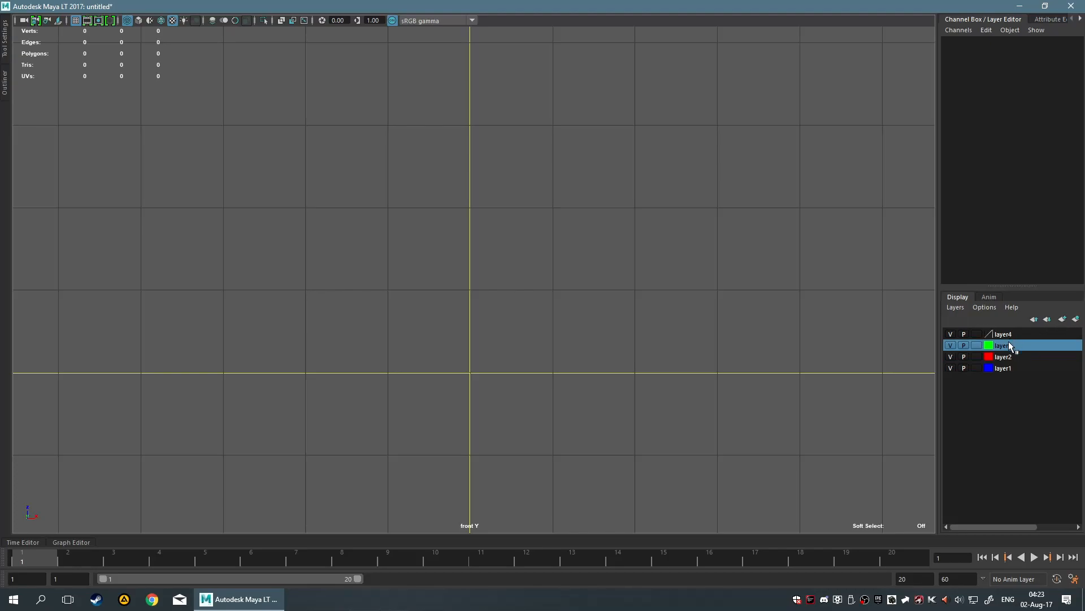
{"action": "left_click", "coordinate": [1005, 336]}
Delete the display layers layer1, layer4, layer2 and layer3.
{"action": "right_click", "coordinate": [1013, 368]}
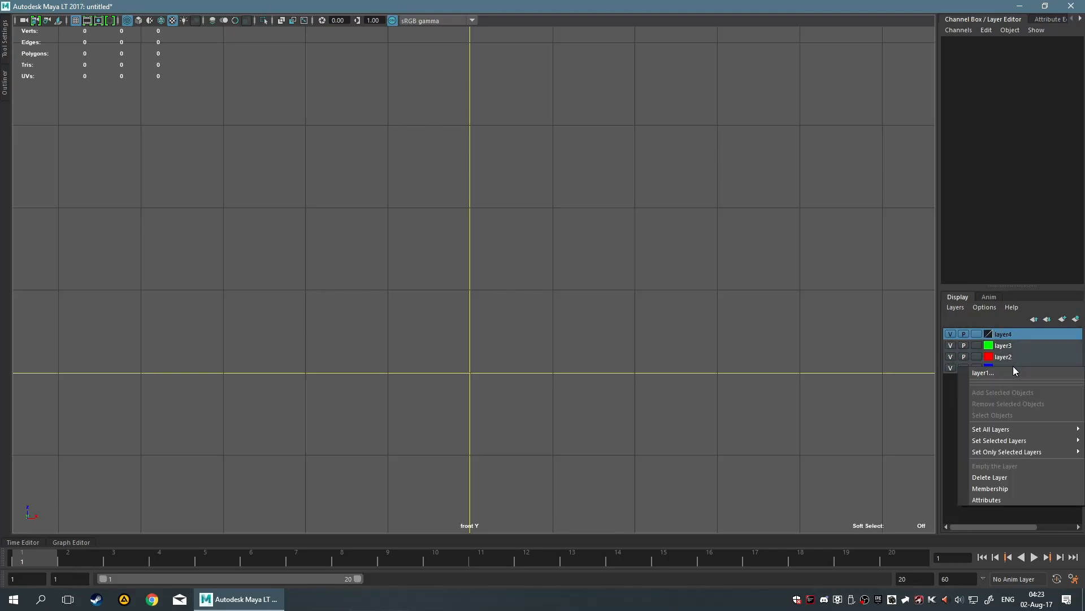
{"action": "left_click", "coordinate": [1015, 478]}
{"action": "double_click", "coordinate": [1007, 335]}
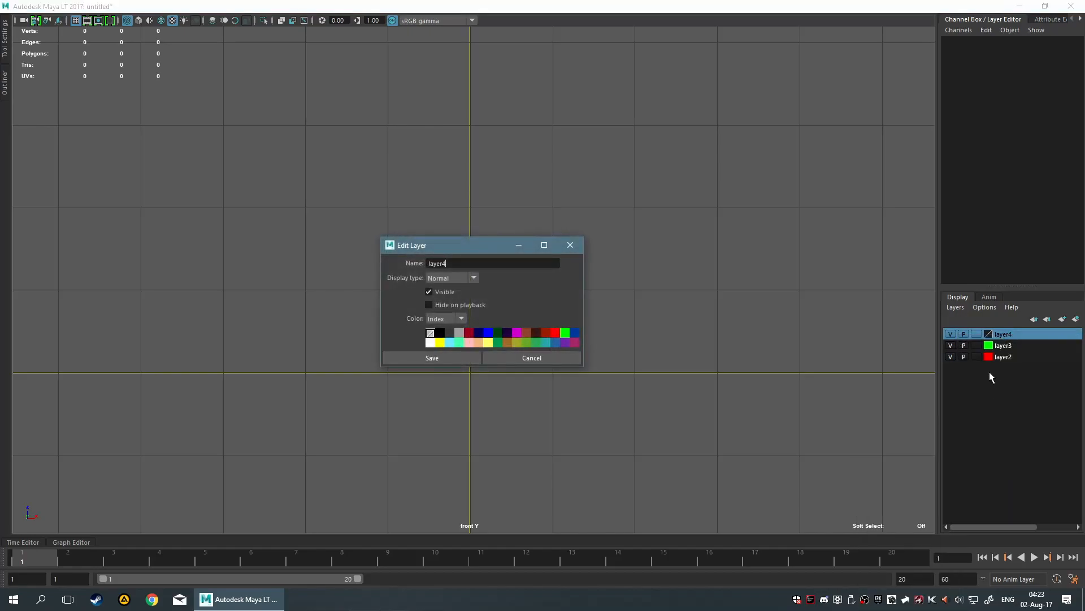
{"action": "left_click", "coordinate": [574, 357]}
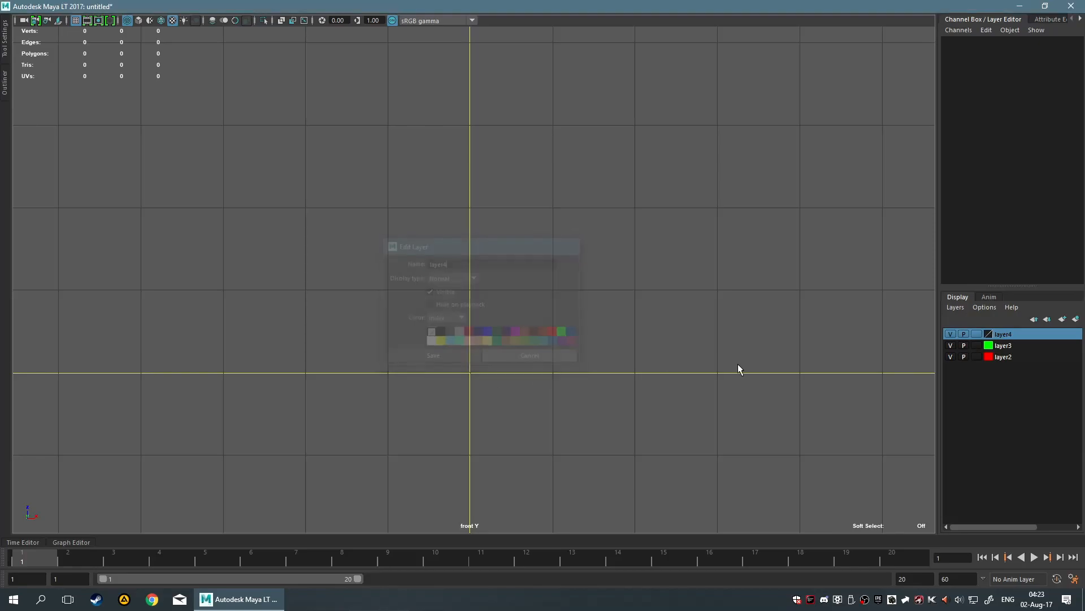
{"action": "right_click", "coordinate": [1016, 334]}
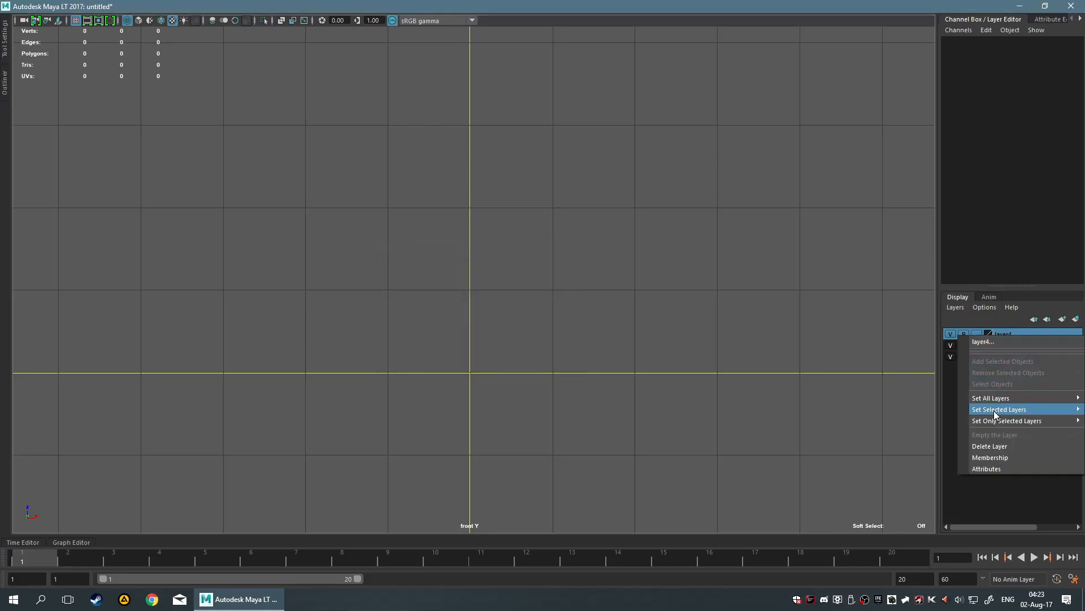
{"action": "left_click", "coordinate": [1007, 453]}
{"action": "right_click", "coordinate": [1000, 342]}
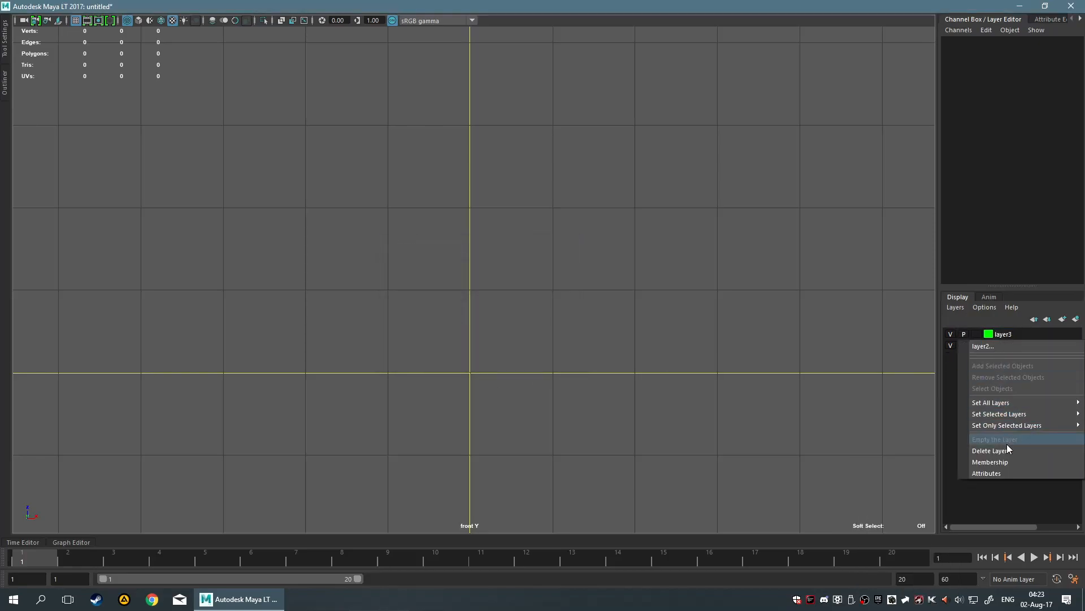
{"action": "left_click", "coordinate": [1007, 453]}
{"action": "right_click", "coordinate": [1008, 337]}
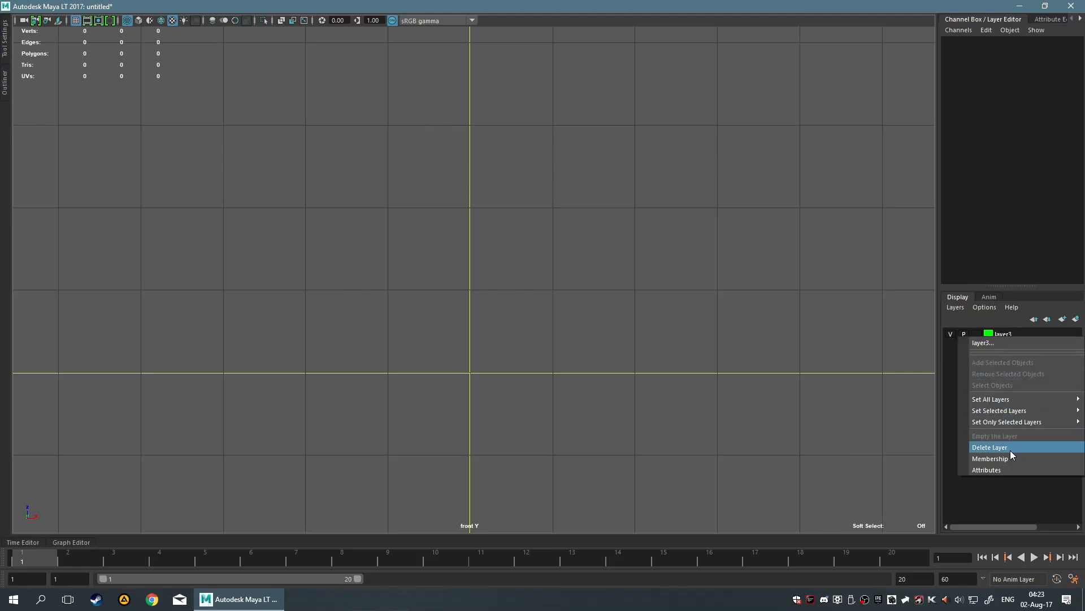
{"action": "left_click", "coordinate": [1009, 450]}
Switch from the front view to a maximised perspective view.
{"action": "key", "text": "space"}
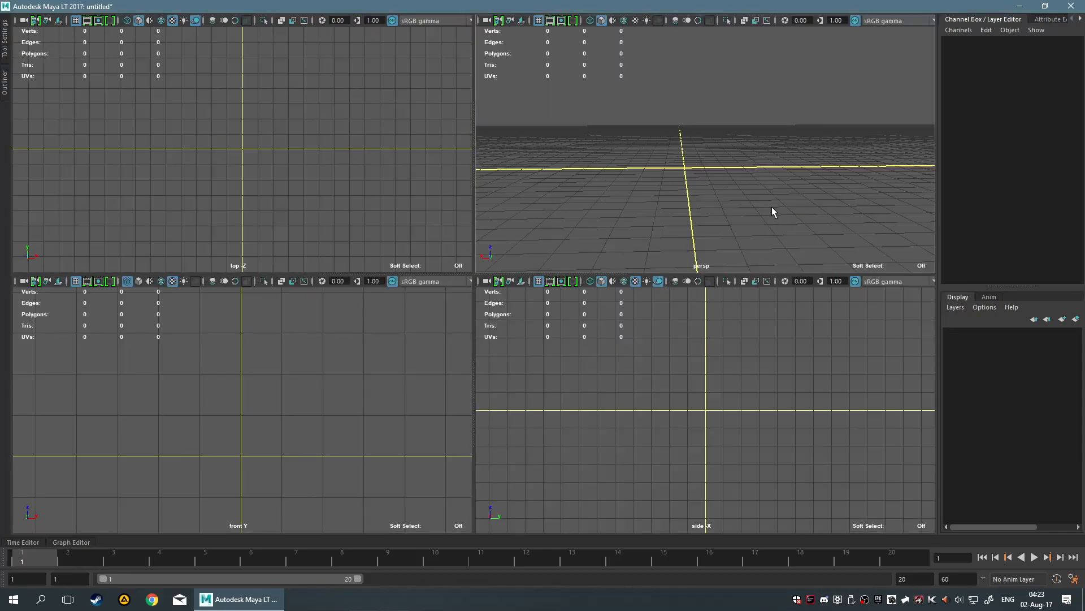
{"action": "key", "text": "space"}
{"action": "mouse_move", "coordinate": [688, 253]}
{"action": "left_mouse_down", "text": "alt"}
{"action": "mouse_move", "coordinate": [667, 242]}
{"action": "mouse_move", "coordinate": [676, 260]}
{"action": "left_mouse_up", "text": "alt"}
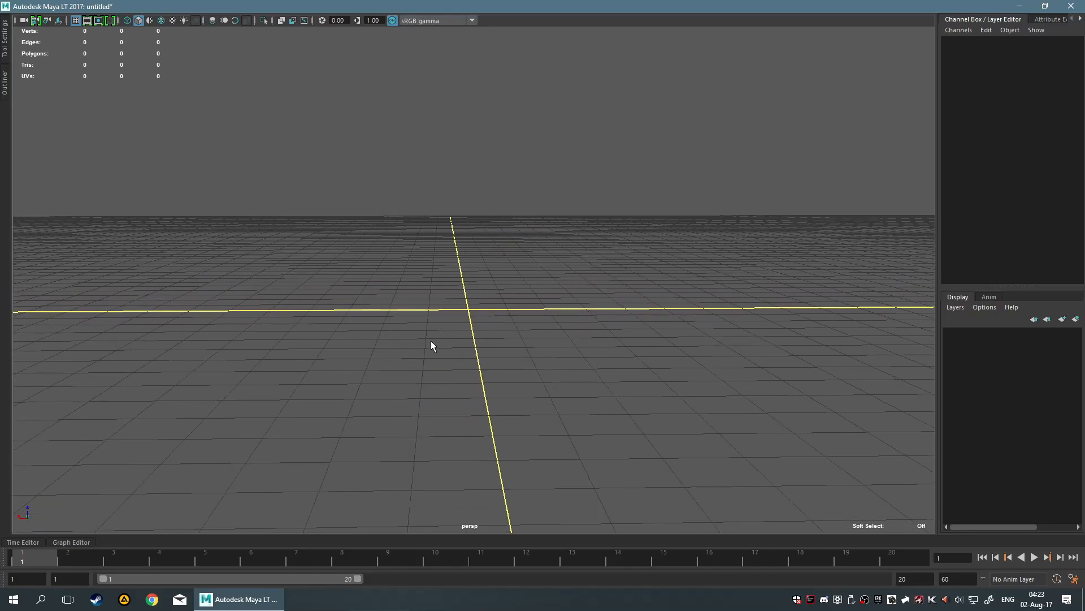
{"action": "left_click_drag", "start_coordinate": [386, 102], "coordinate": [551, 337]}
{"action": "left_click_drag", "start_coordinate": [310, 162], "coordinate": [649, 399]}
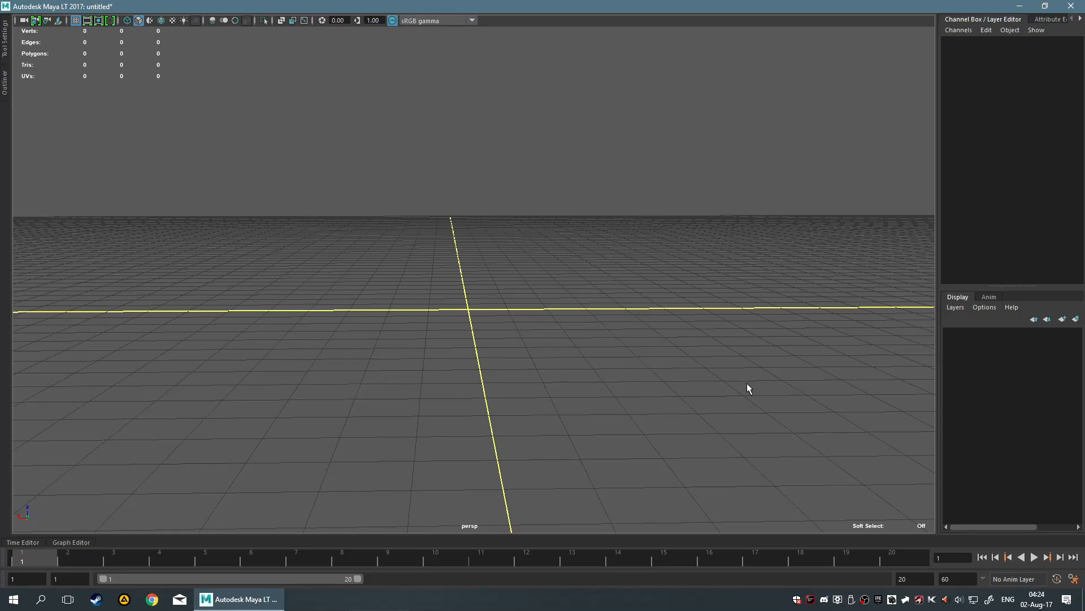
Show the animation layers list and collapse the Channel Box / Layer Editor to widen the viewport.
{"action": "left_click", "coordinate": [986, 297]}
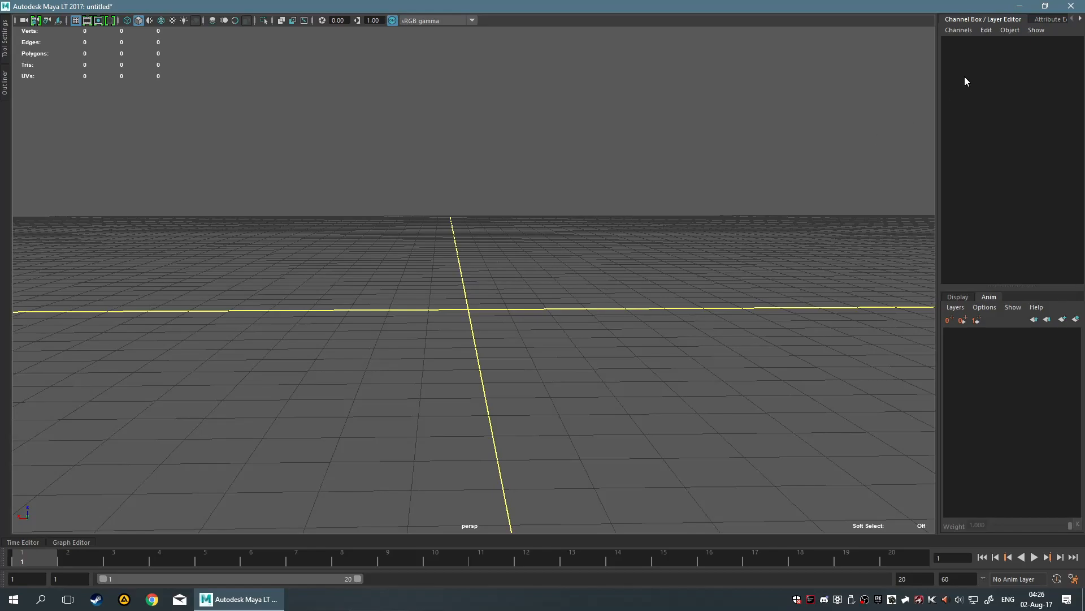
{"action": "left_click", "coordinate": [999, 21]}
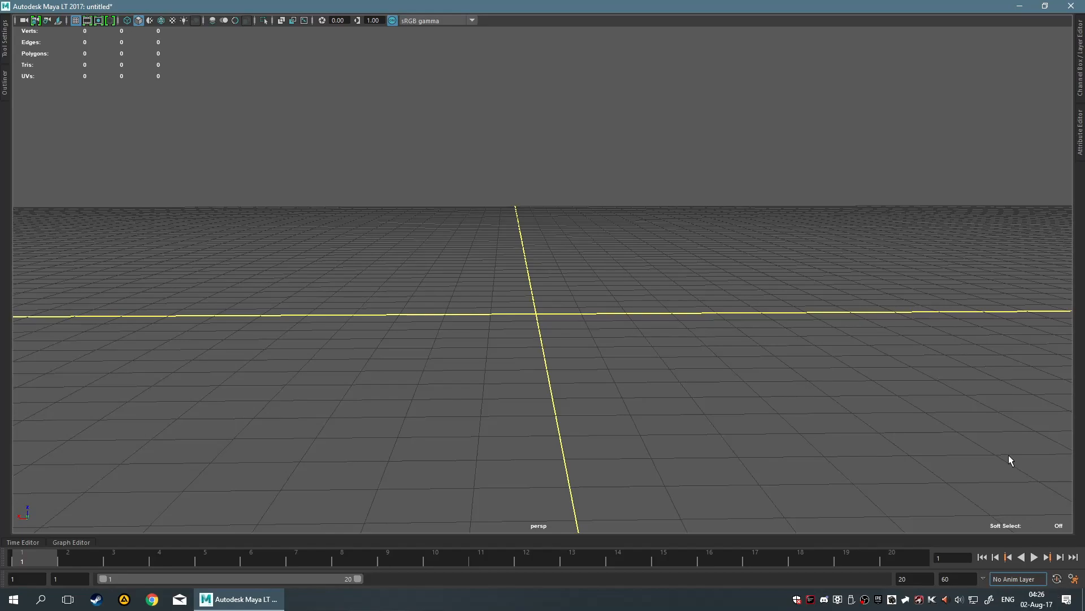
Open the preferences and look through the Animation settings, from evaluation and tangents down to the guide lines.
{"action": "left_click", "coordinate": [1074, 578]}
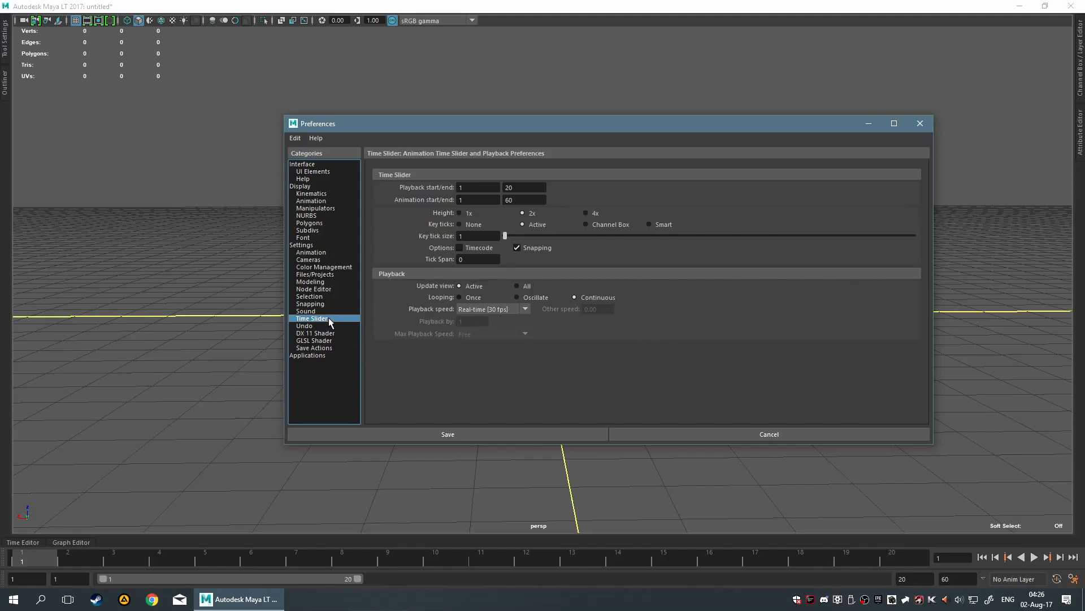
{"action": "left_click", "coordinate": [324, 252]}
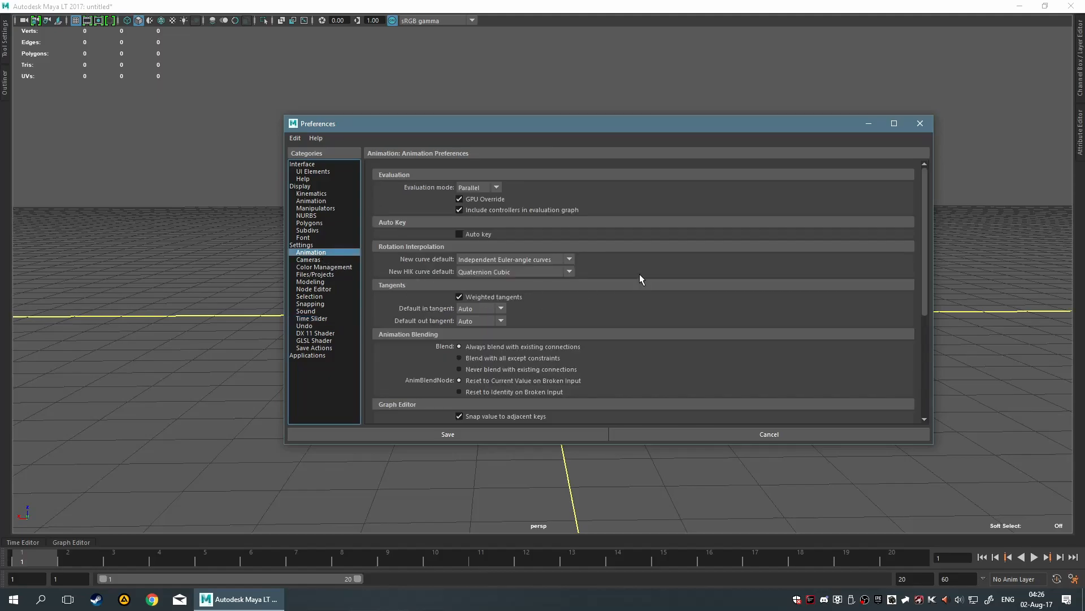
{"action": "scroll", "coordinate": [639, 280], "scroll_direction": "down", "scroll_amount": 5}
{"action": "scroll", "coordinate": [634, 276], "scroll_direction": "up", "scroll_amount": 5}
{"action": "scroll", "coordinate": [599, 257], "scroll_direction": "down", "scroll_amount": 3}
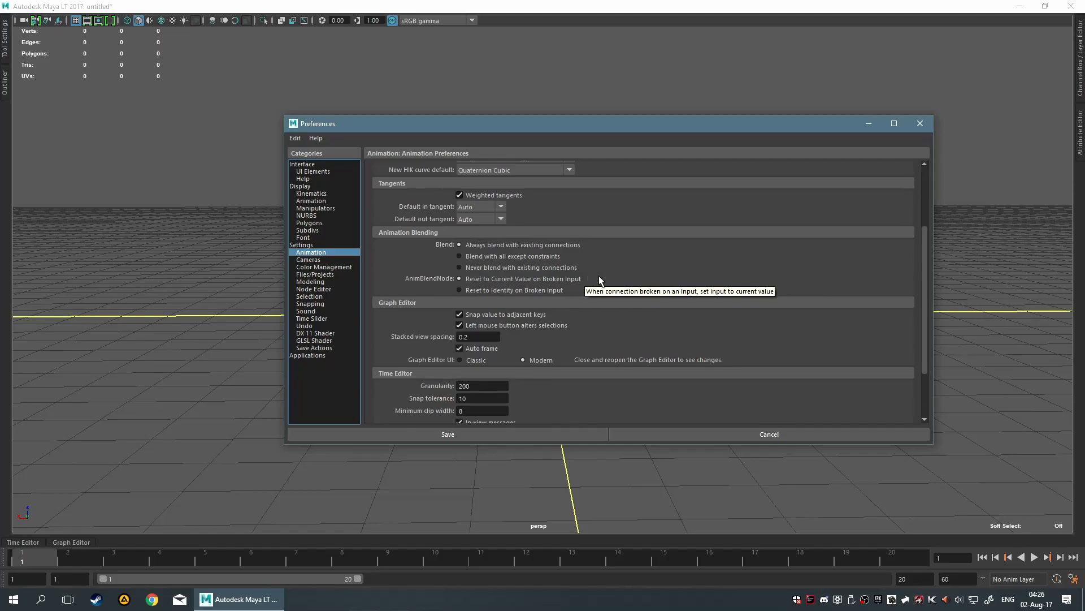
{"action": "scroll", "coordinate": [735, 305], "scroll_direction": "down", "scroll_amount": 2}
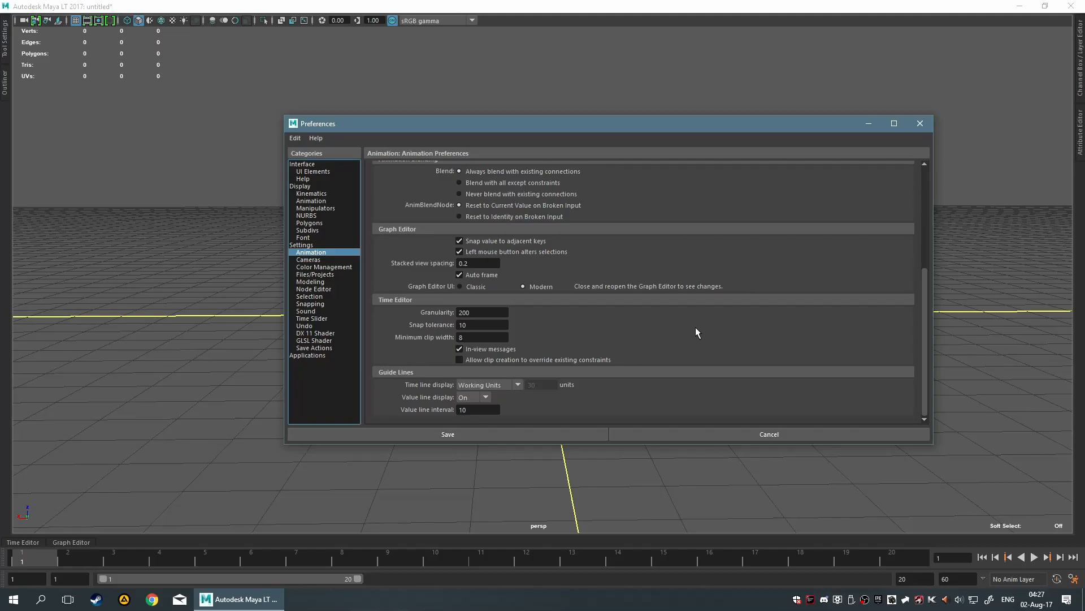
{"action": "scroll", "coordinate": [695, 332], "scroll_direction": "up", "scroll_amount": 5}
{"action": "scroll", "coordinate": [694, 348], "scroll_direction": "down", "scroll_amount": 3}
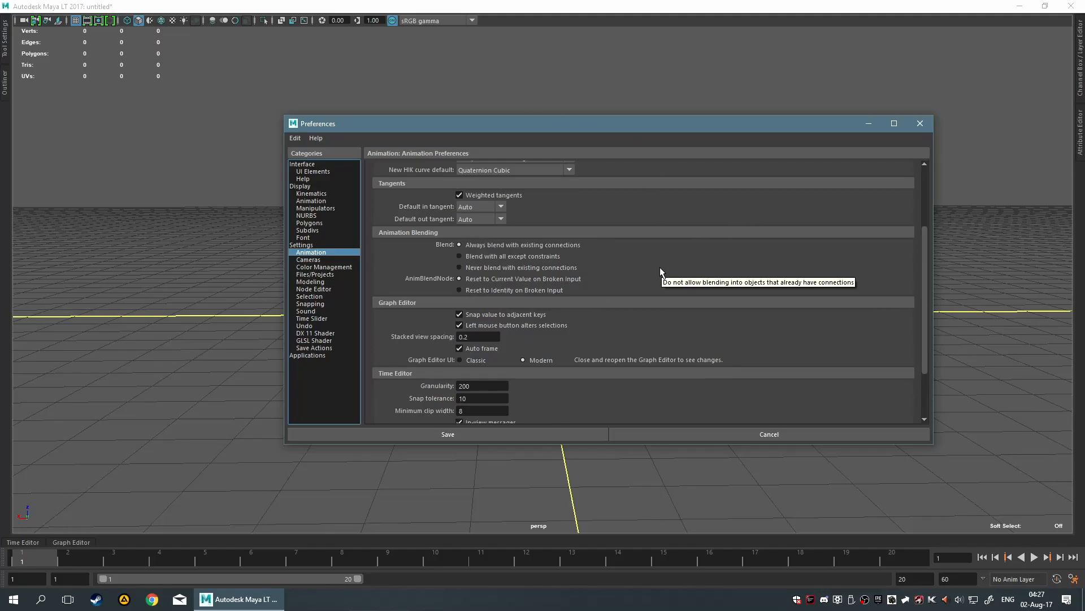
{"action": "scroll", "coordinate": [594, 271], "scroll_direction": "down", "scroll_amount": 2}
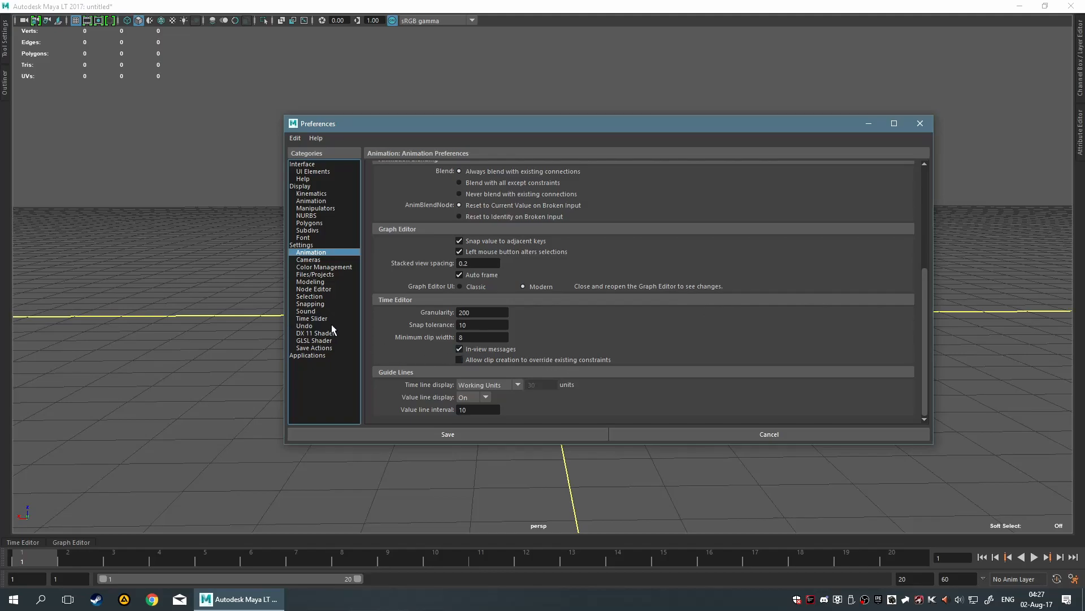
Examine the Time Slider preferences and the available playback speeds, declining the autosave.
{"action": "left_click", "coordinate": [312, 320]}
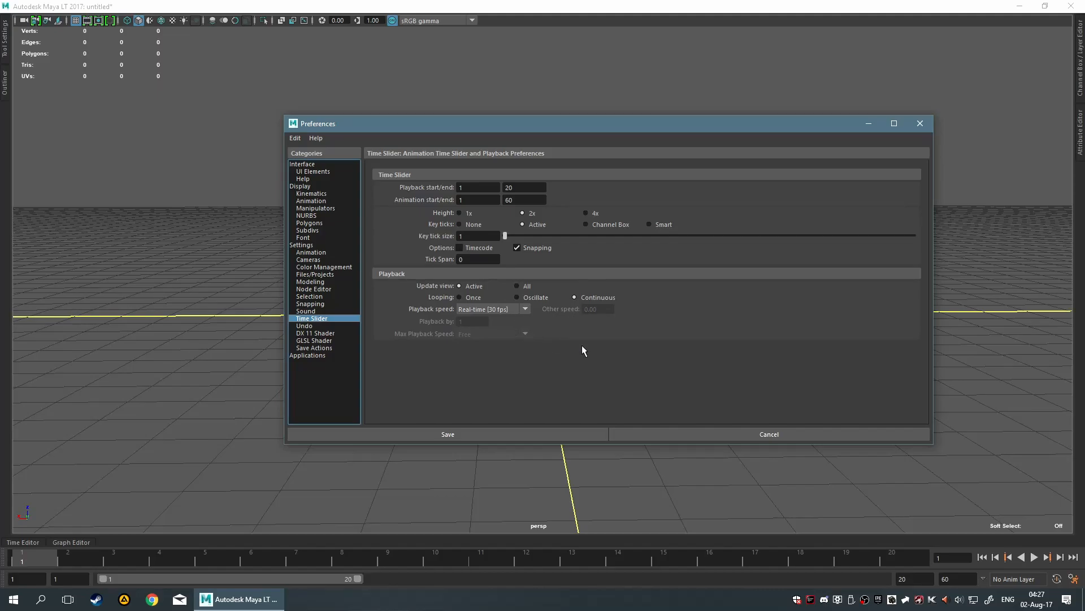
{"action": "left_click", "coordinate": [509, 308]}
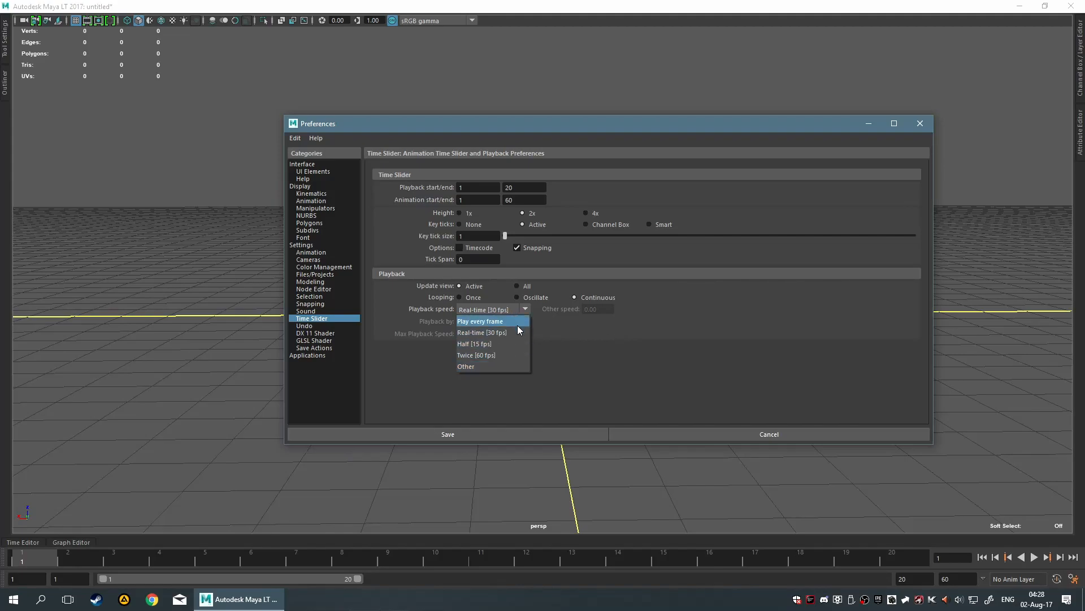
{"action": "left_click", "coordinate": [697, 353]}
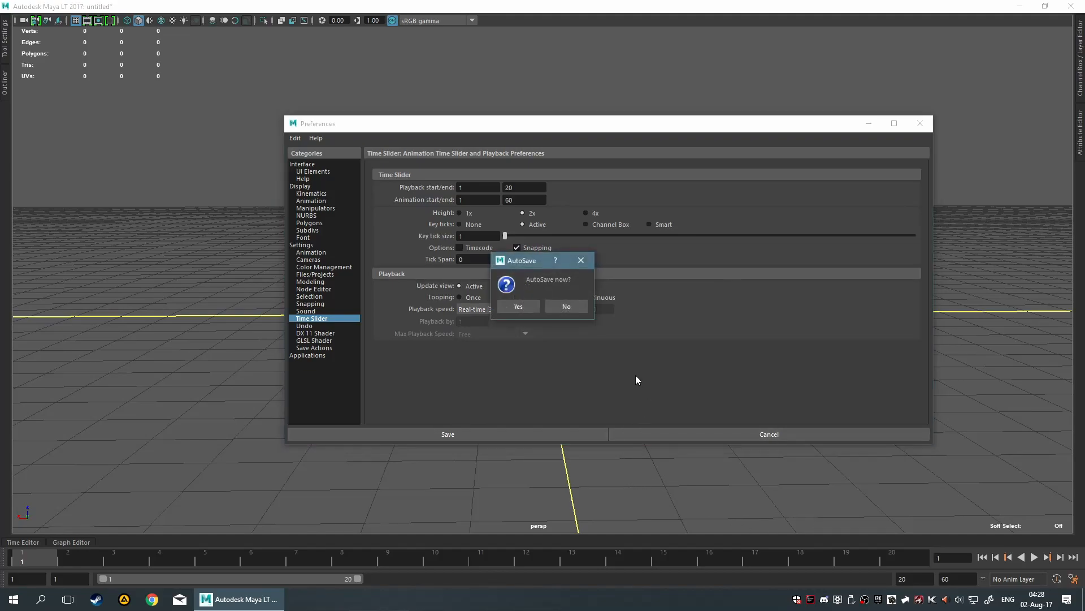
{"action": "left_click", "coordinate": [567, 307]}
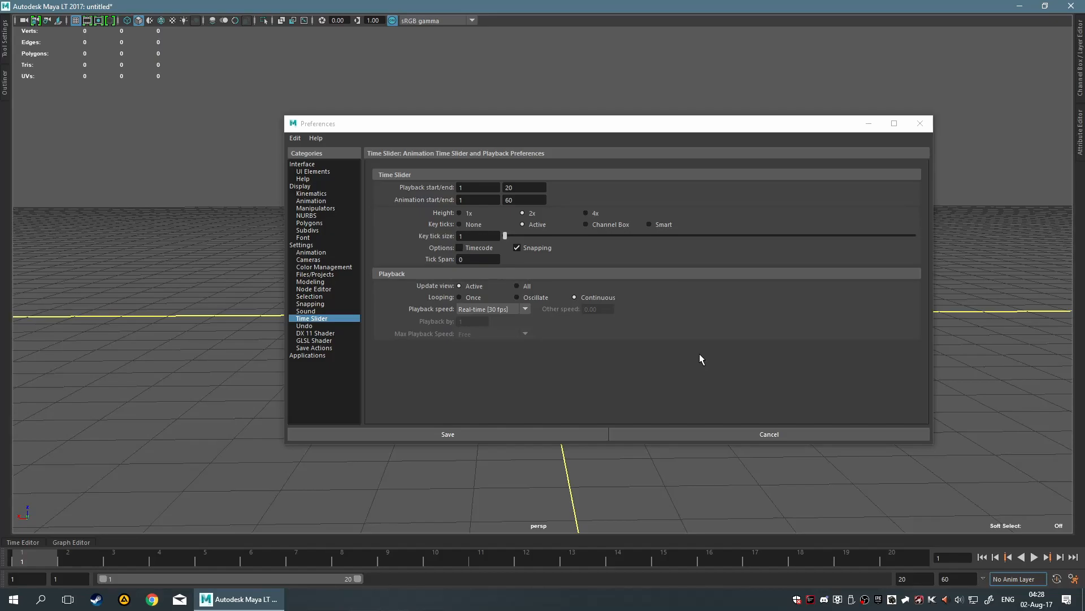
{"action": "left_click", "coordinate": [512, 309]}
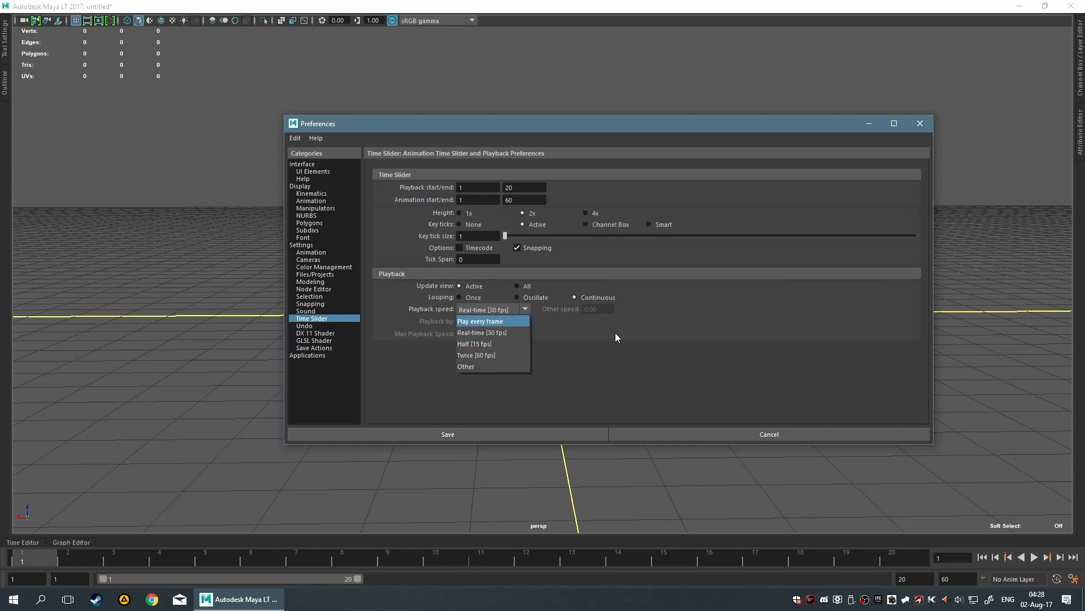
{"action": "left_click", "coordinate": [639, 336]}
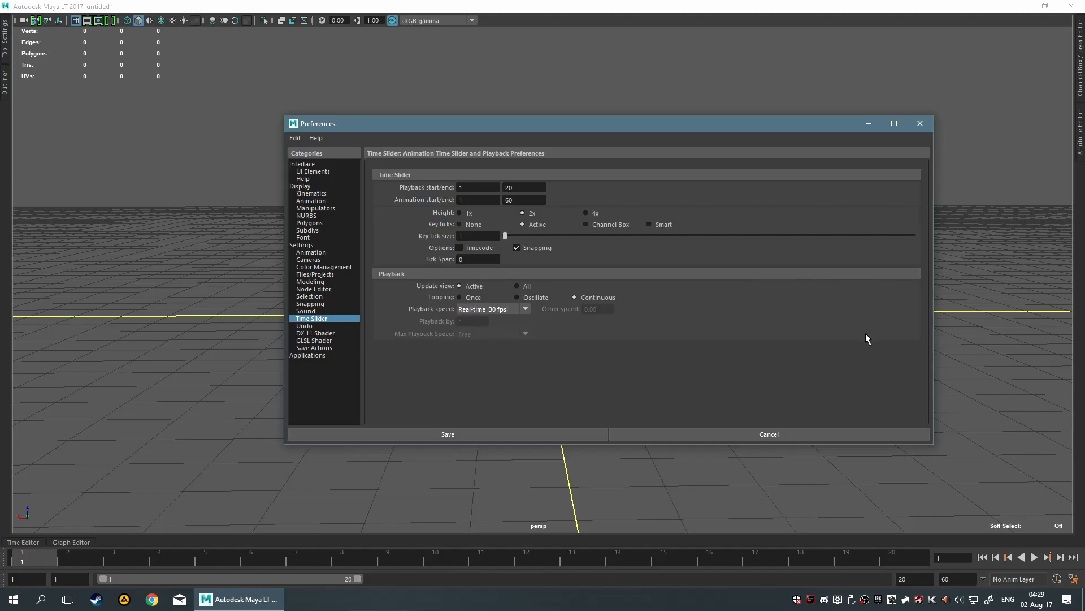
{"action": "left_click", "coordinate": [36, 559]}
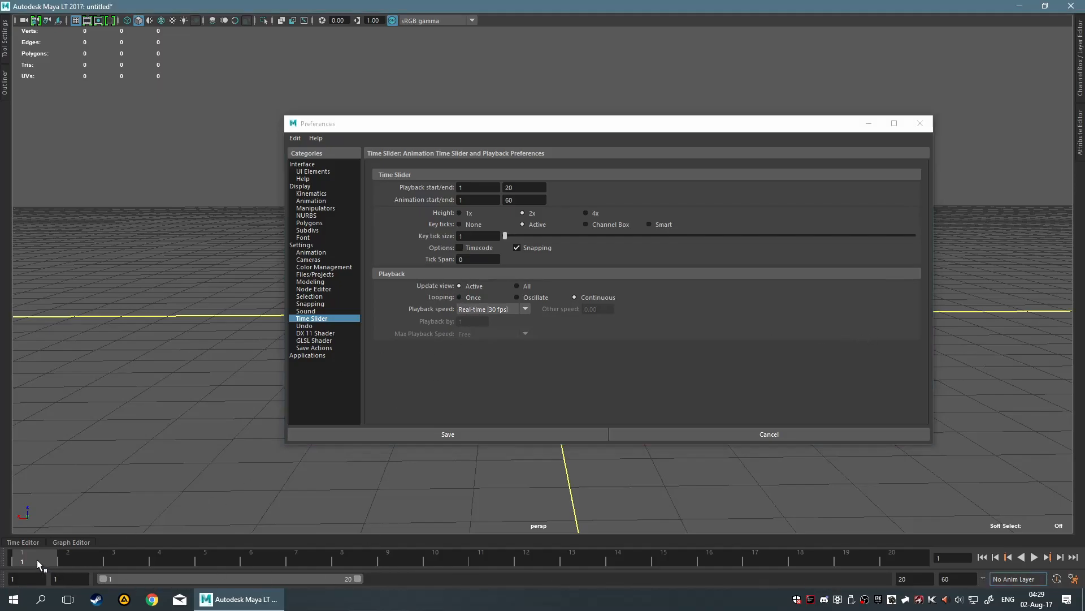
{"action": "key", "text": "alt+v"}
{"action": "key", "text": "alt+v"}
{"action": "left_click_drag", "start_coordinate": [239, 577], "coordinate": [486, 579]}
{"action": "left_click_drag", "start_coordinate": [560, 600], "coordinate": [332, 602]}
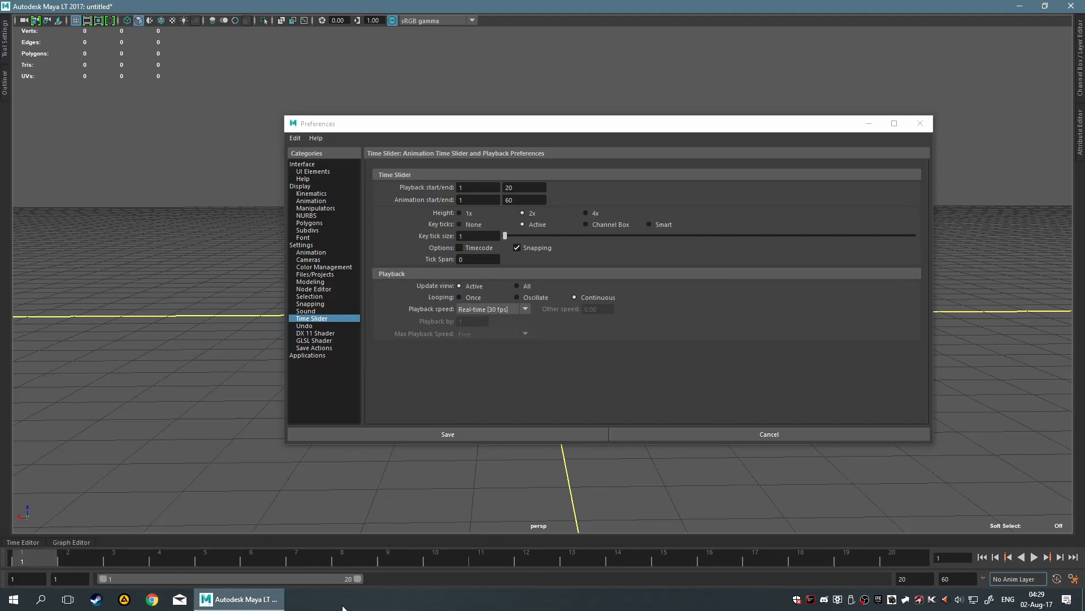
Set the animation end to frame 30 and extend the playback range over the whole animation.
{"action": "left_click_drag", "start_coordinate": [958, 579], "coordinate": [547, 575]}
{"action": "type", "text": "30"}
{"action": "key", "text": "Return"}
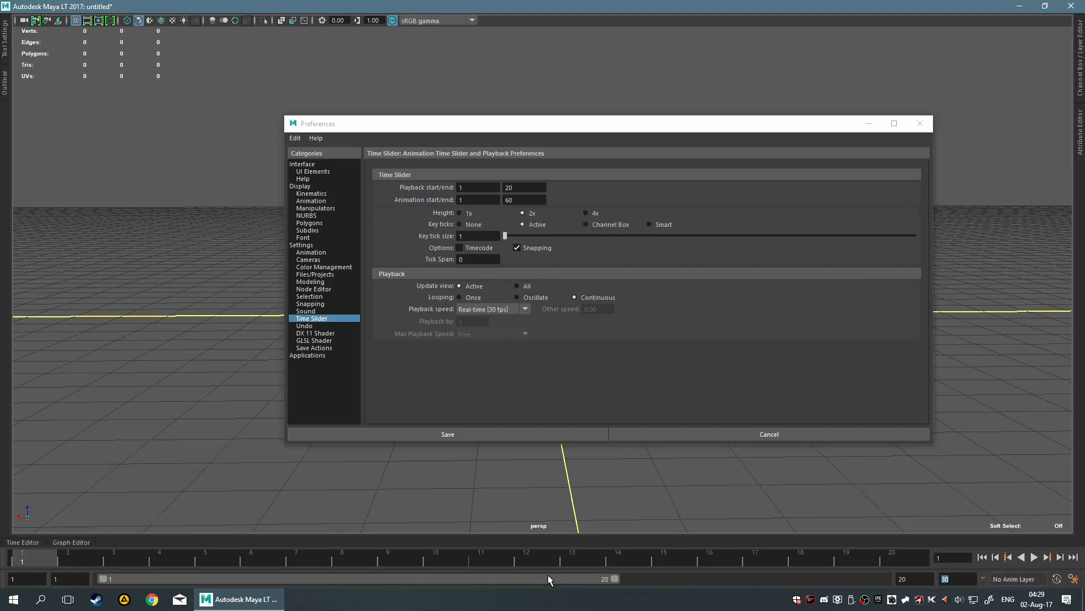
{"action": "double_click", "coordinate": [607, 580]}
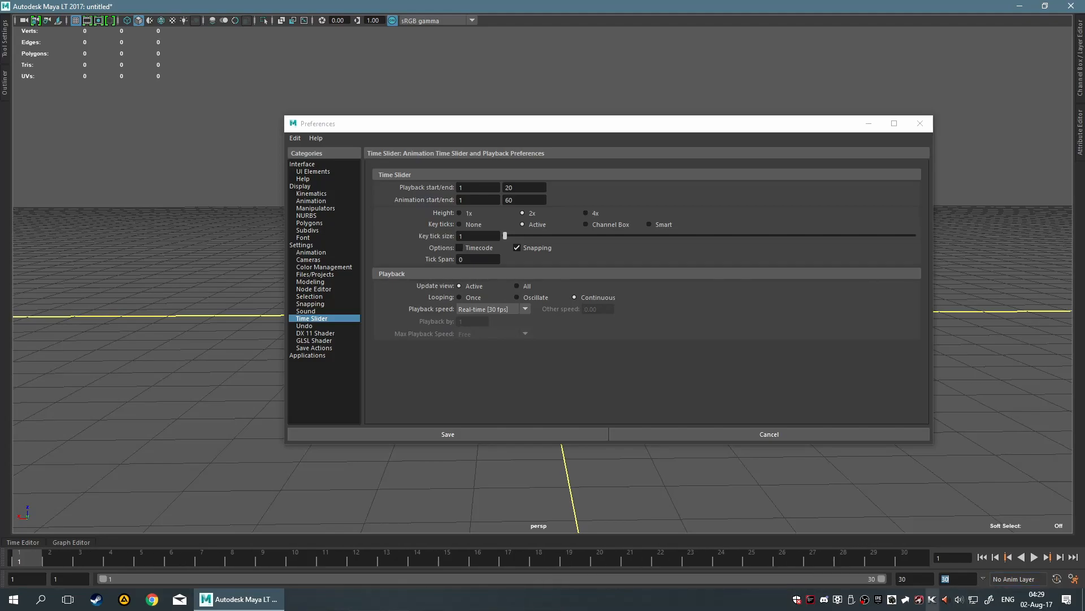
Preview the timeline by scrubbing between frames 1 and 30 and playing it back at real-time speed.
{"action": "left_click_drag", "start_coordinate": [58, 552], "coordinate": [911, 560]}
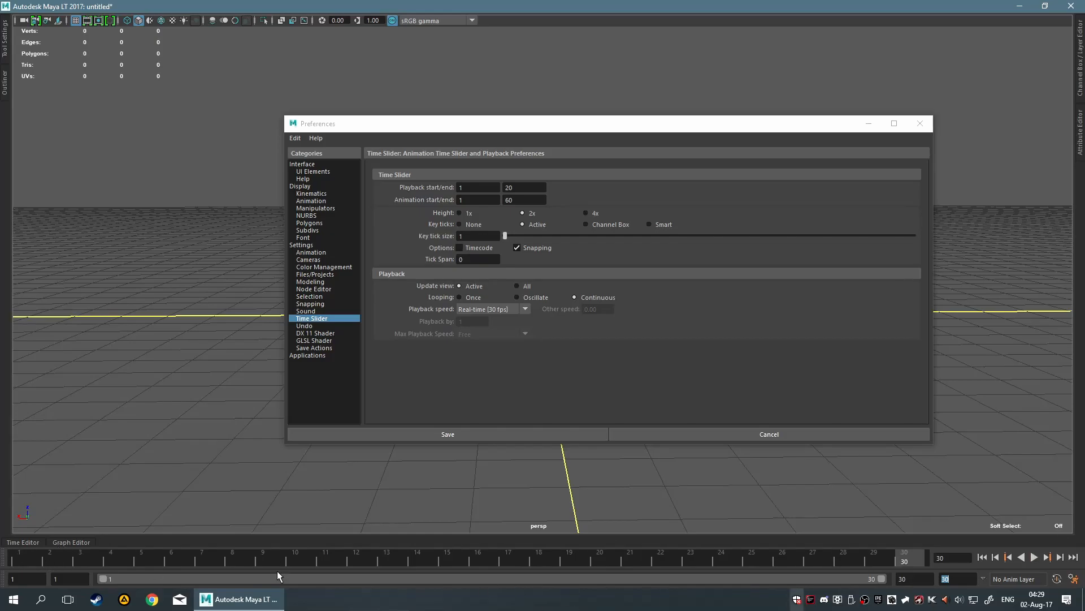
{"action": "left_click", "coordinate": [467, 407]}
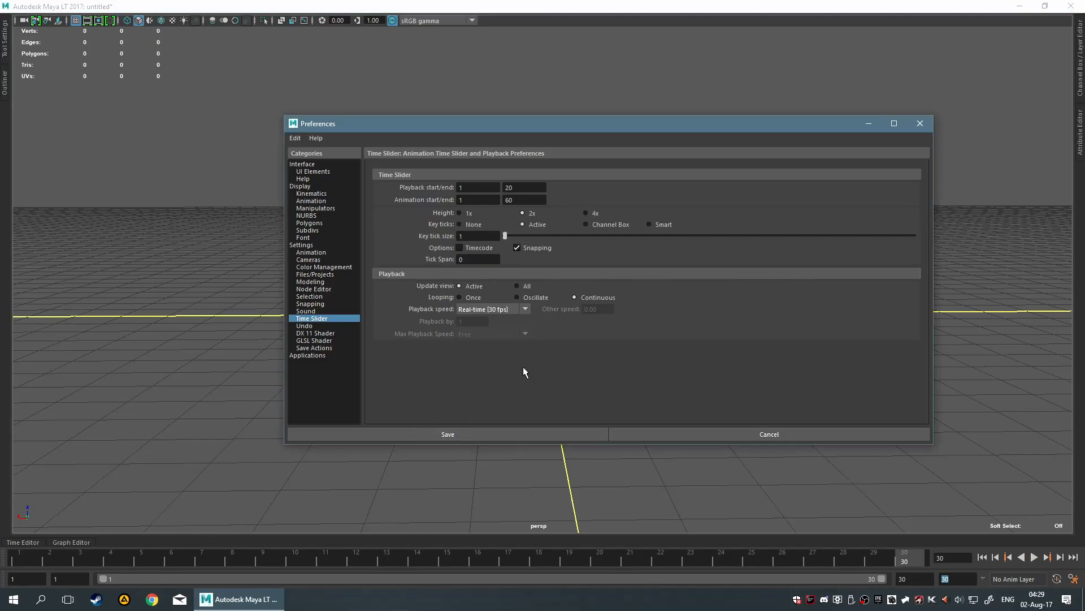
{"action": "left_click_drag", "start_coordinate": [915, 555], "coordinate": [1084, 603]}
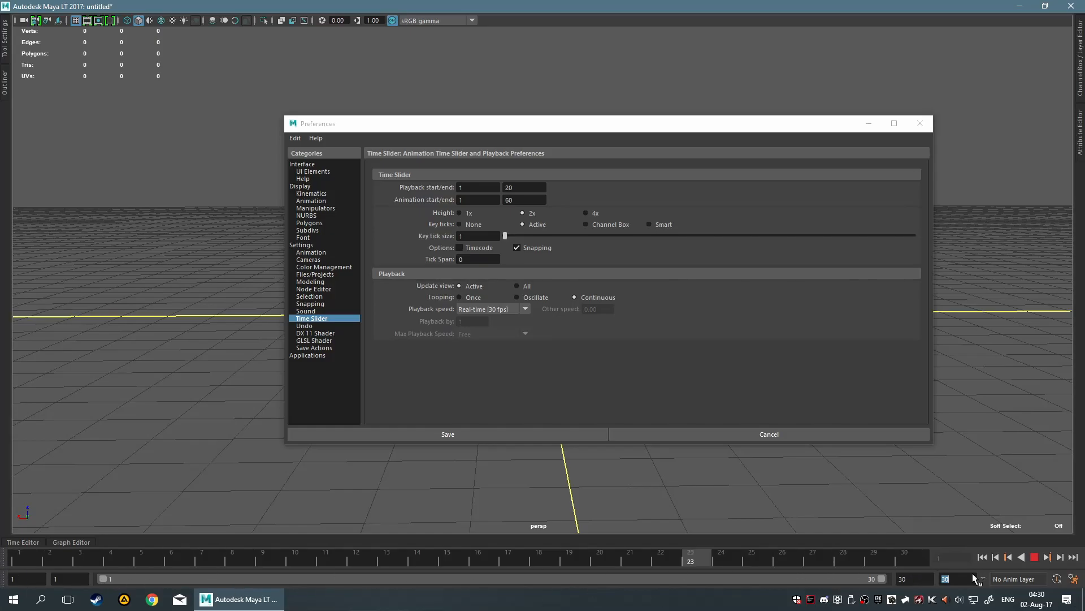
{"action": "left_click_drag", "start_coordinate": [32, 548], "coordinate": [1, 512]}
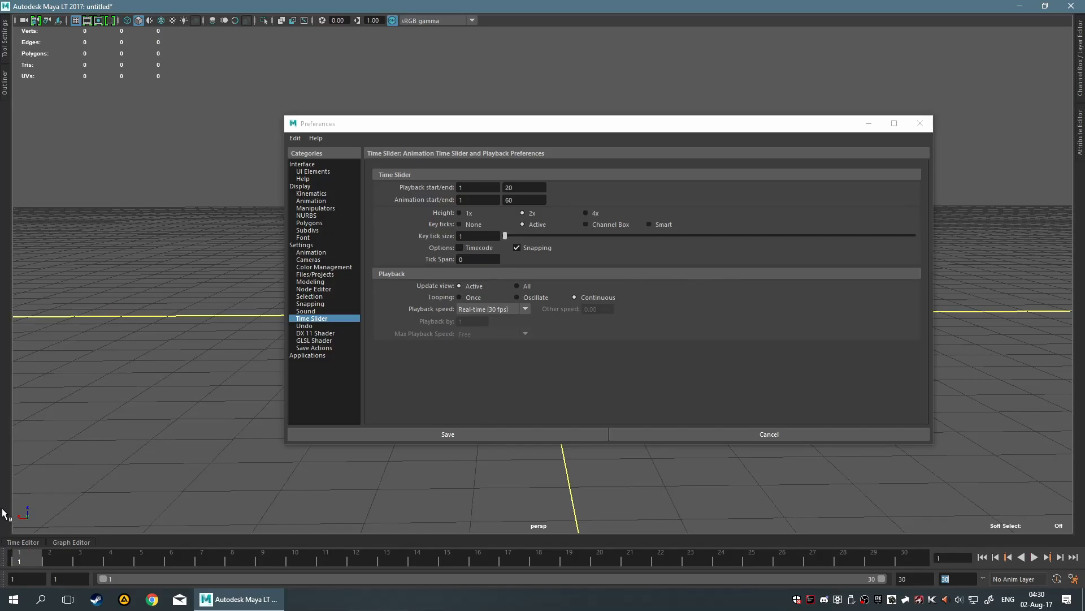
{"action": "left_click", "coordinate": [499, 375]}
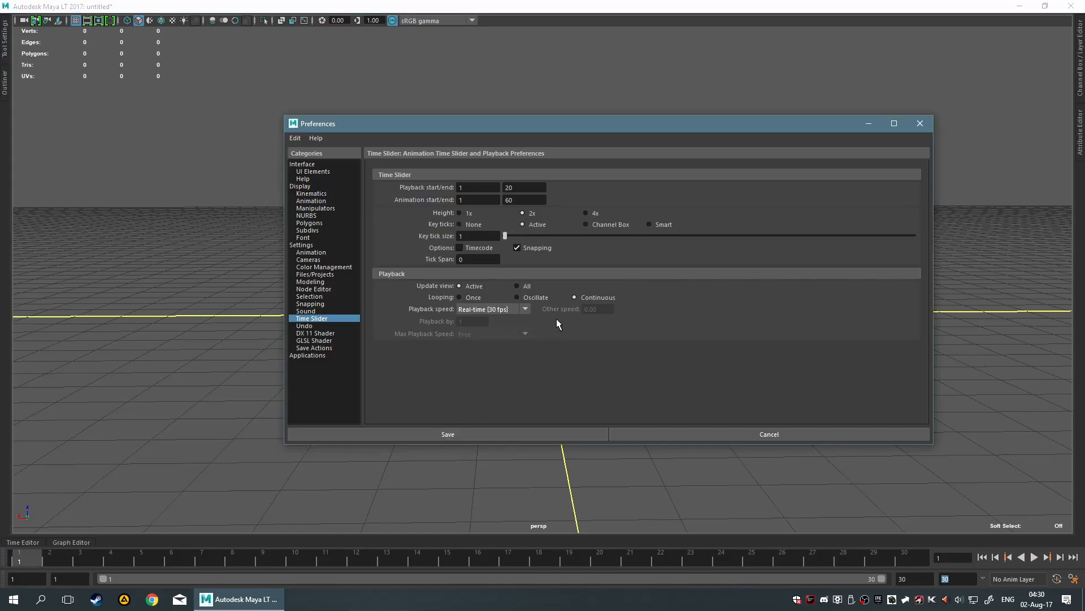
{"action": "left_click_drag", "start_coordinate": [20, 553], "coordinate": [1082, 574]}
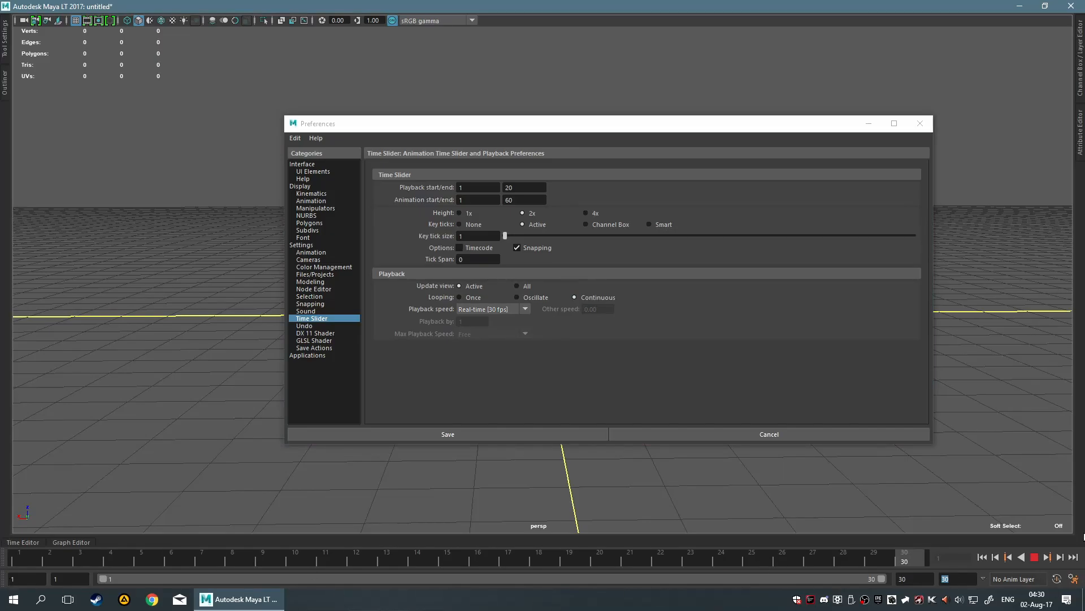
Return the timeline to frame 1 and set the key tick size to 2.
{"action": "left_click_drag", "start_coordinate": [707, 570], "coordinate": [2, 555]}
{"action": "left_click", "coordinate": [514, 381]}
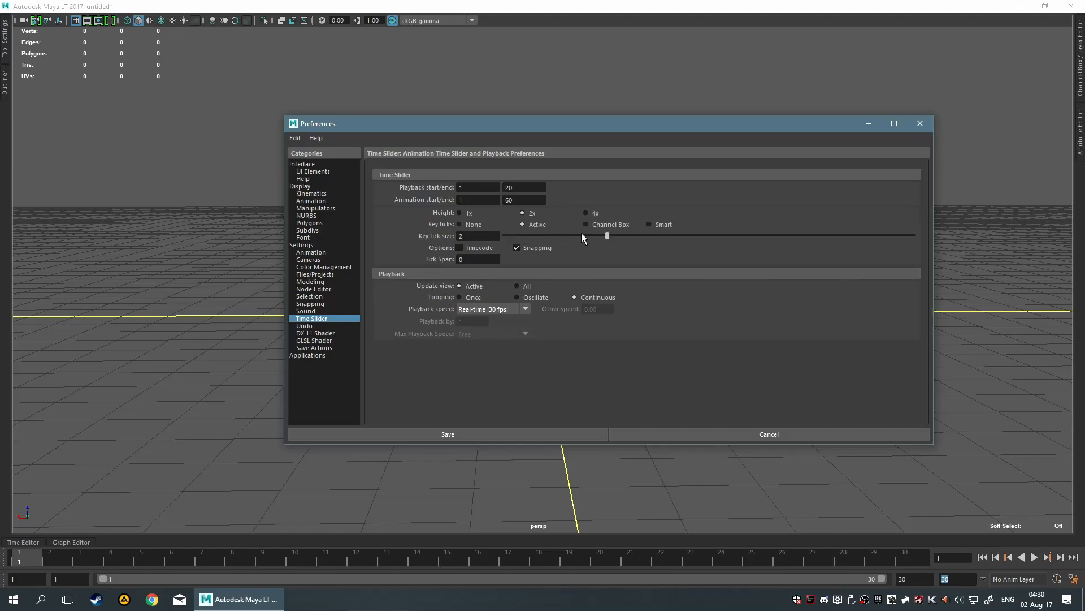
{"action": "left_click_drag", "start_coordinate": [639, 232], "coordinate": [505, 236]}
{"action": "double_click", "coordinate": [486, 235]}
{"action": "type", "text": "2"}
{"action": "key", "text": "Return"}
{"action": "left_click", "coordinate": [833, 582]}
{"action": "left_click", "coordinate": [727, 596]}
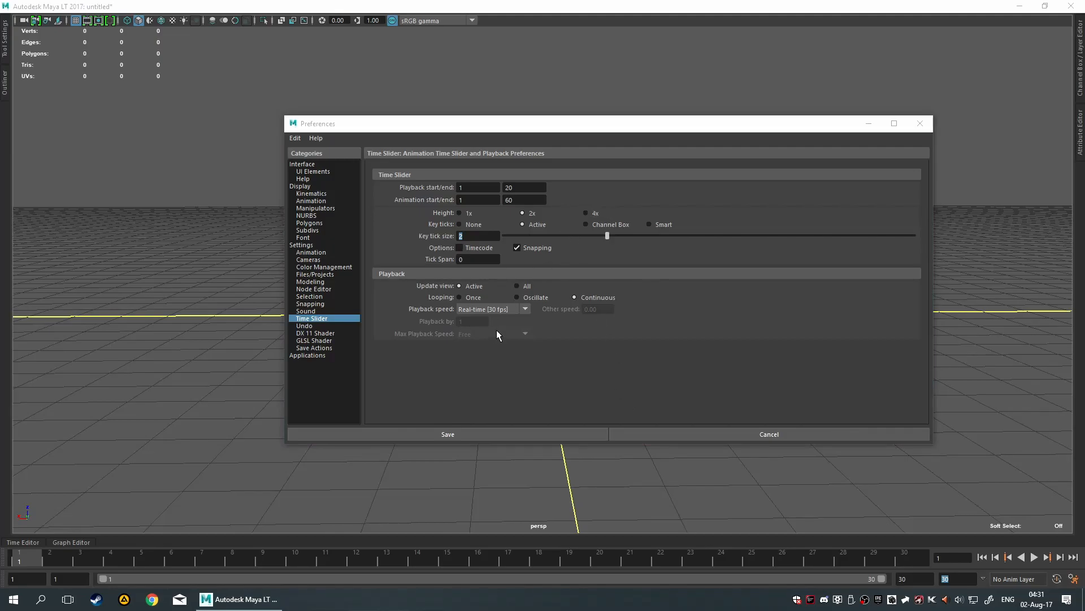
Compare the 1x, 2x and 4x time slider heights, set the height to 1x, and try the None option for key ticks.
{"action": "left_click", "coordinate": [587, 212]}
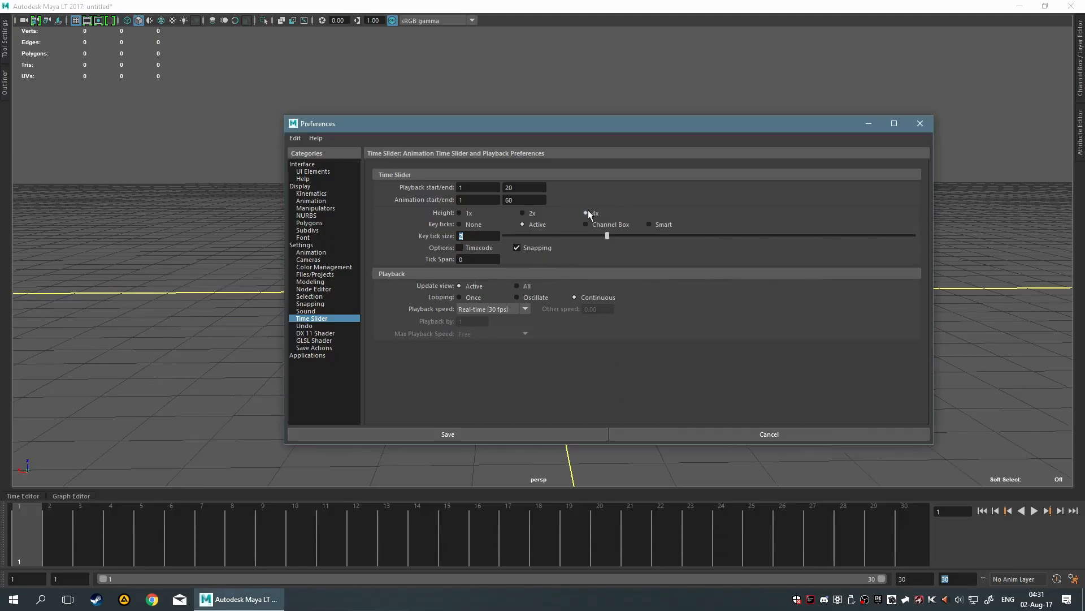
{"action": "left_click", "coordinate": [529, 212]}
{"action": "left_click", "coordinate": [465, 211]}
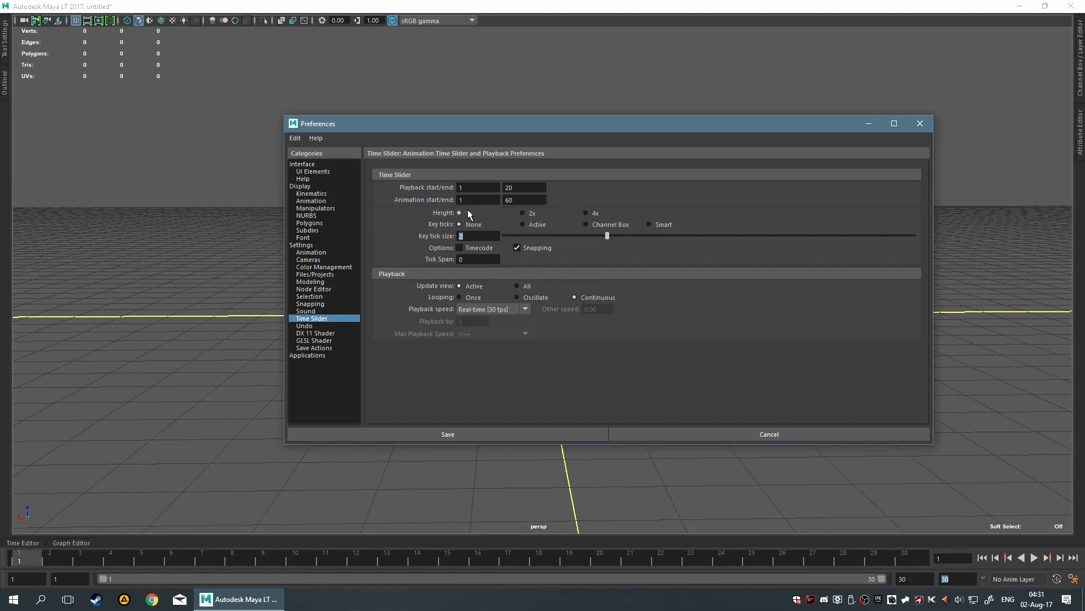
{"action": "left_click", "coordinate": [523, 213]}
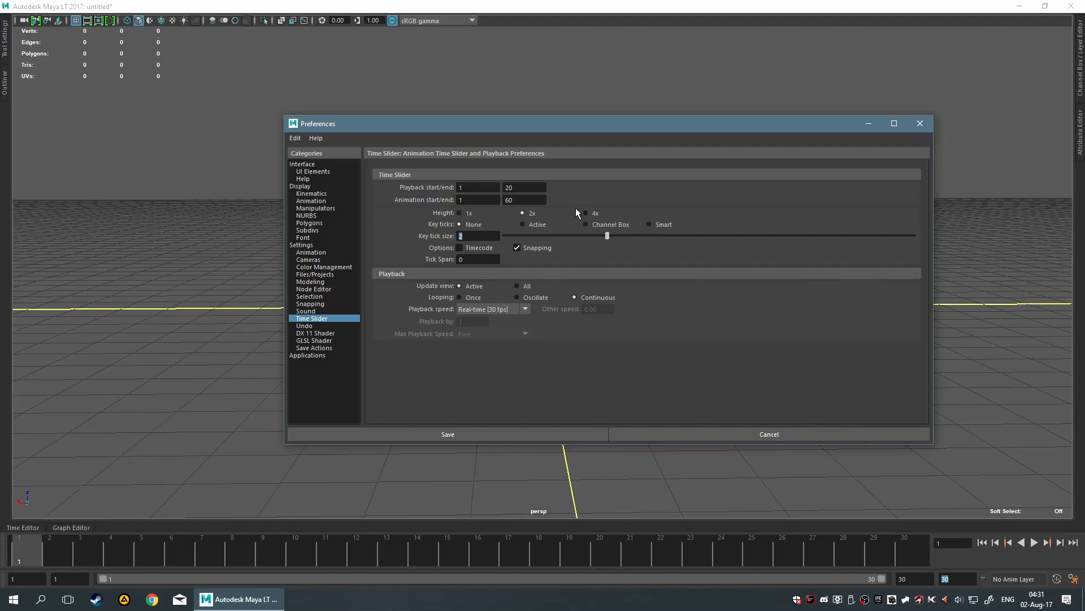
{"action": "left_click", "coordinate": [586, 213]}
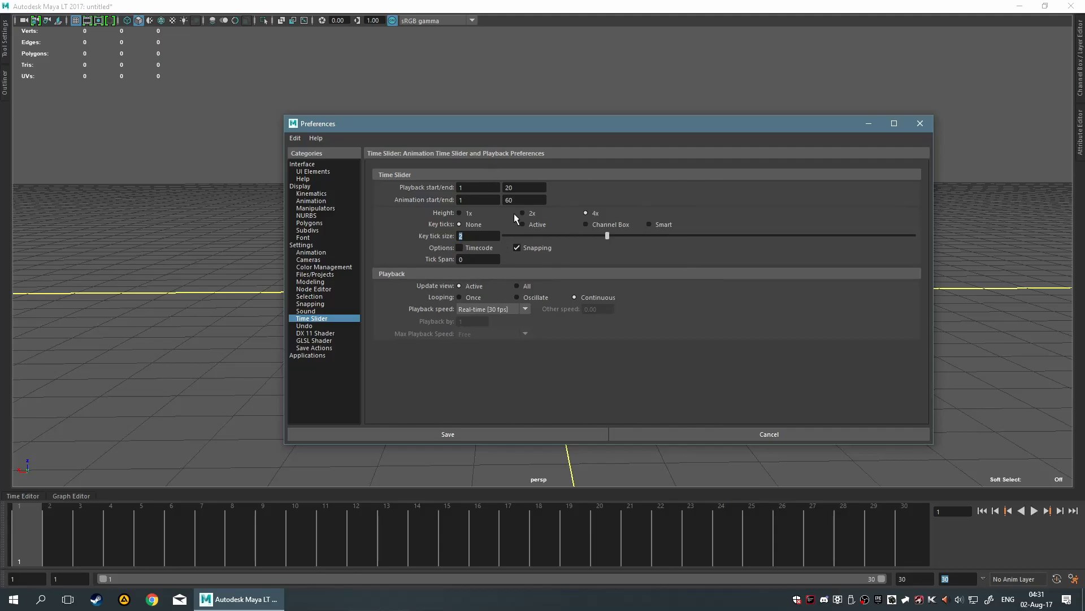
{"action": "left_click", "coordinate": [464, 213]}
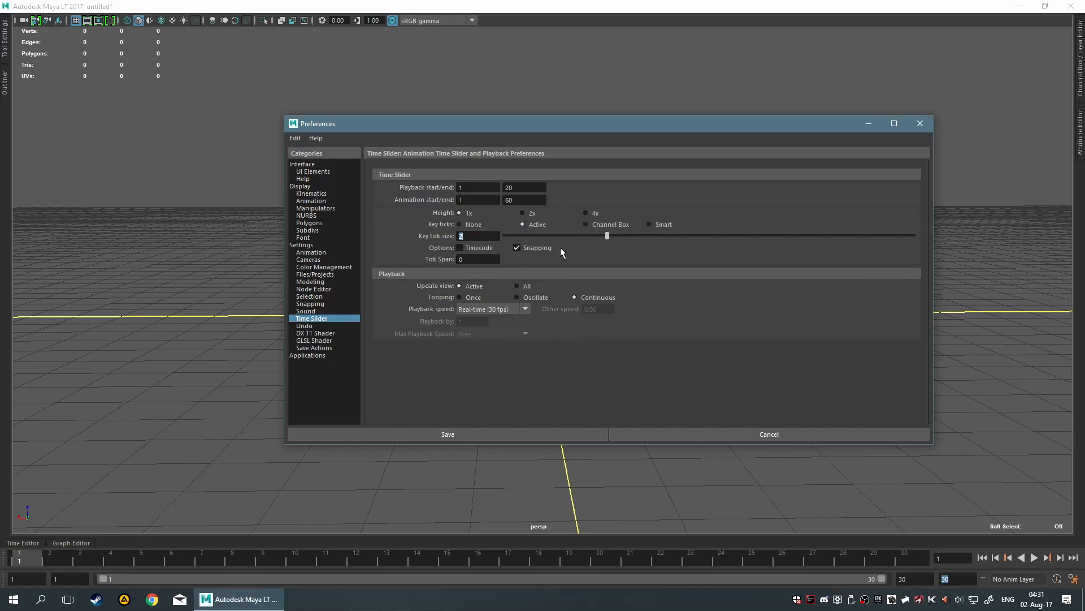
{"action": "left_click", "coordinate": [482, 221]}
{"action": "left_click_drag", "start_coordinate": [537, 126], "coordinate": [413, 192]}
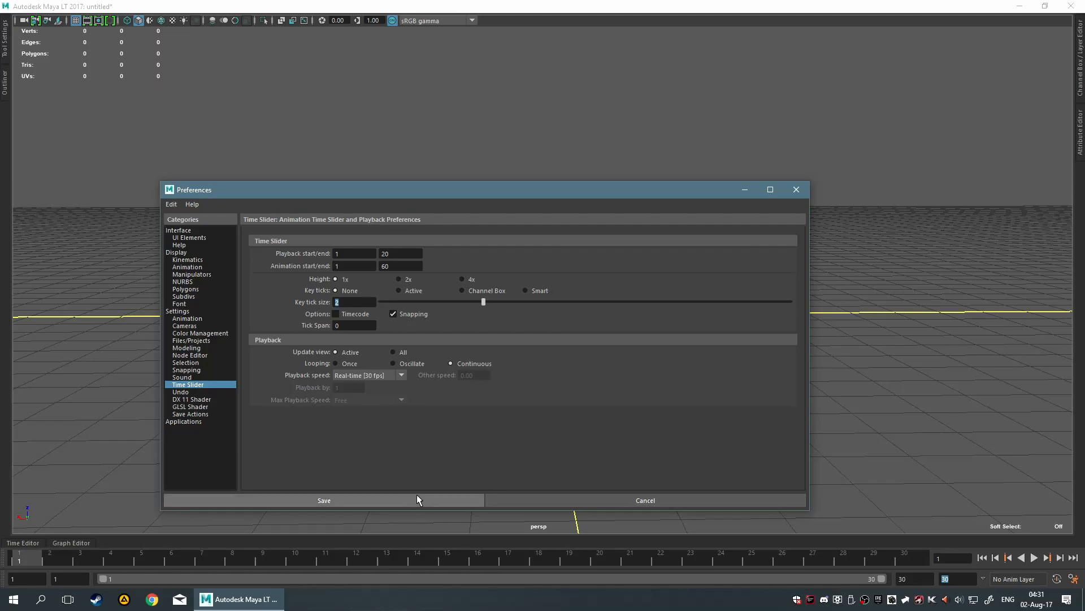
Consult the Preferences help on the Time Slider settings, reading the description of the Active key ticks option.
{"action": "left_click", "coordinate": [191, 204]}
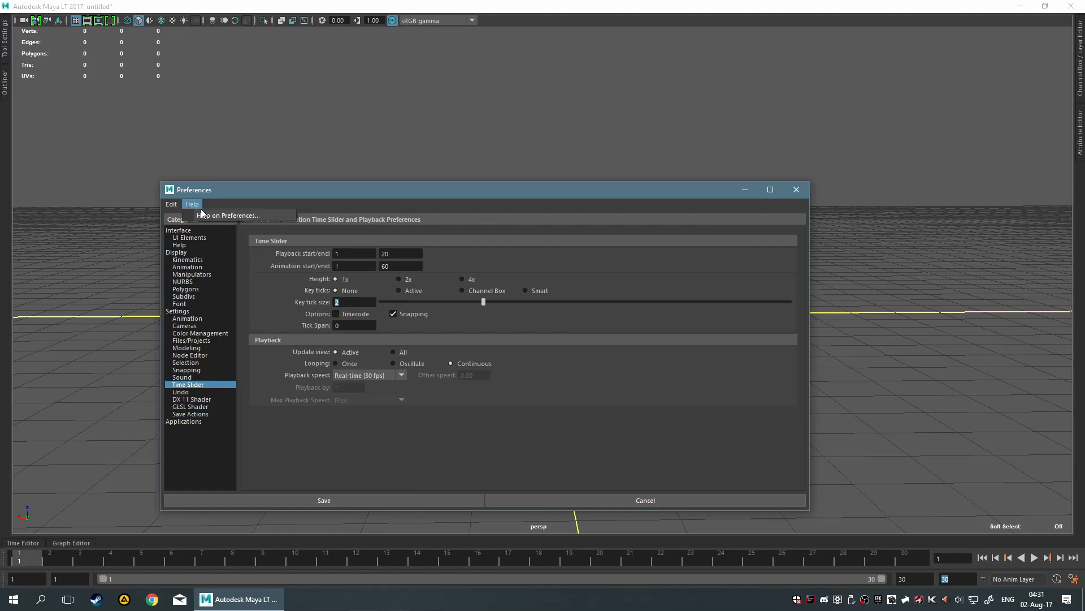
{"action": "left_click", "coordinate": [206, 211]}
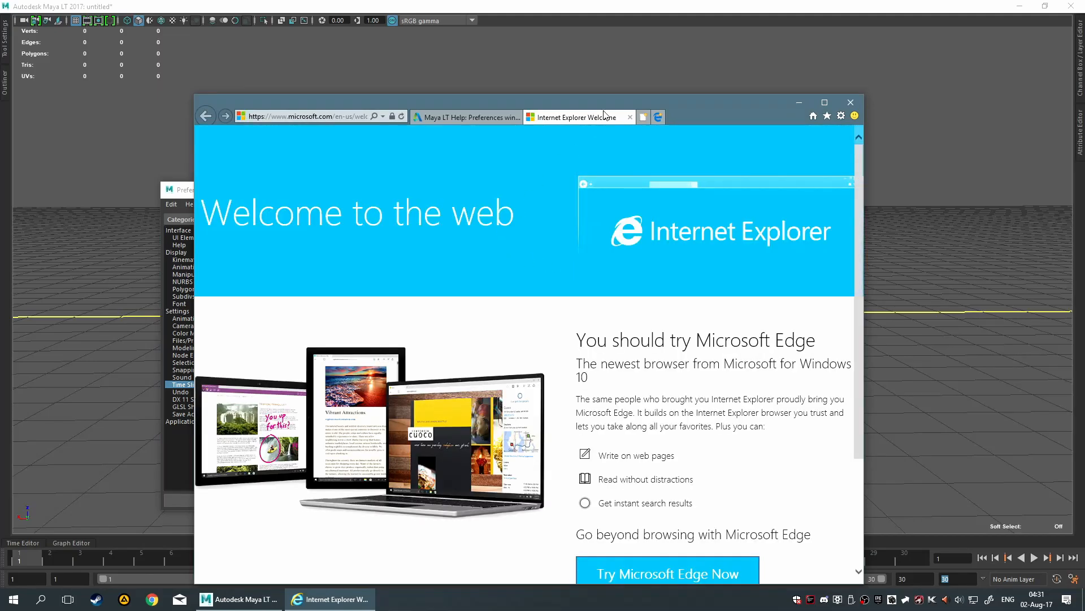
{"action": "left_click", "coordinate": [629, 117]}
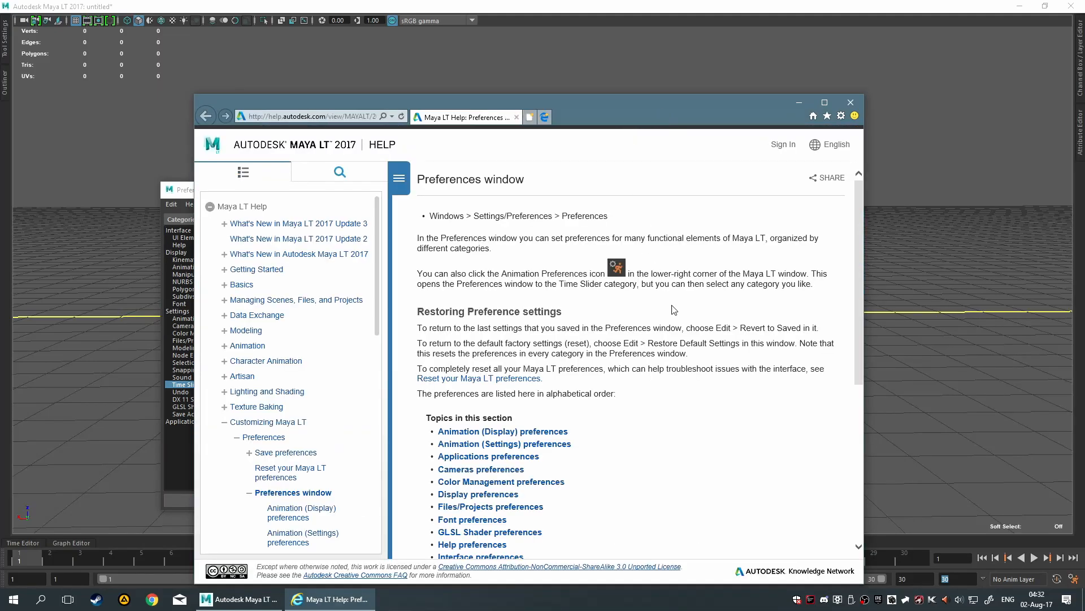
{"action": "scroll", "coordinate": [319, 394], "scroll_direction": "down", "scroll_amount": 8}
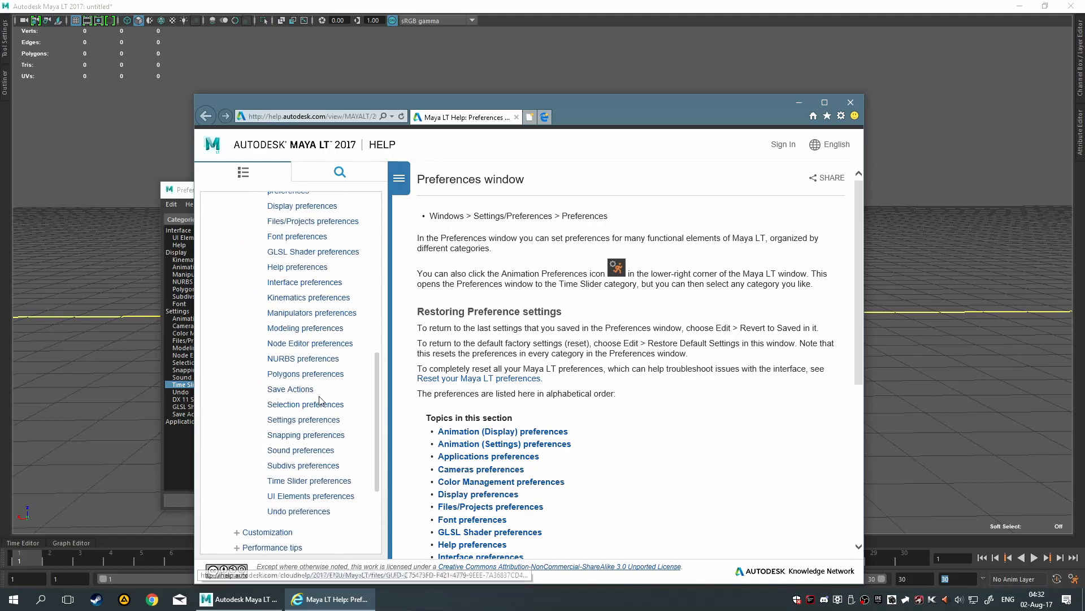
{"action": "left_click", "coordinate": [310, 480]}
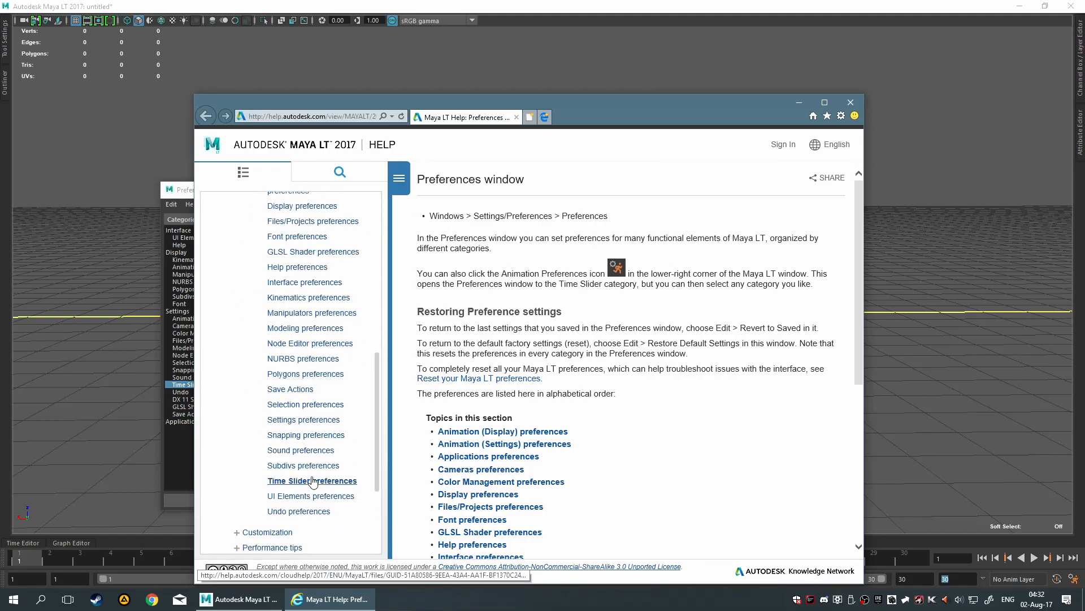
{"action": "scroll", "coordinate": [697, 427], "scroll_direction": "down", "scroll_amount": 7}
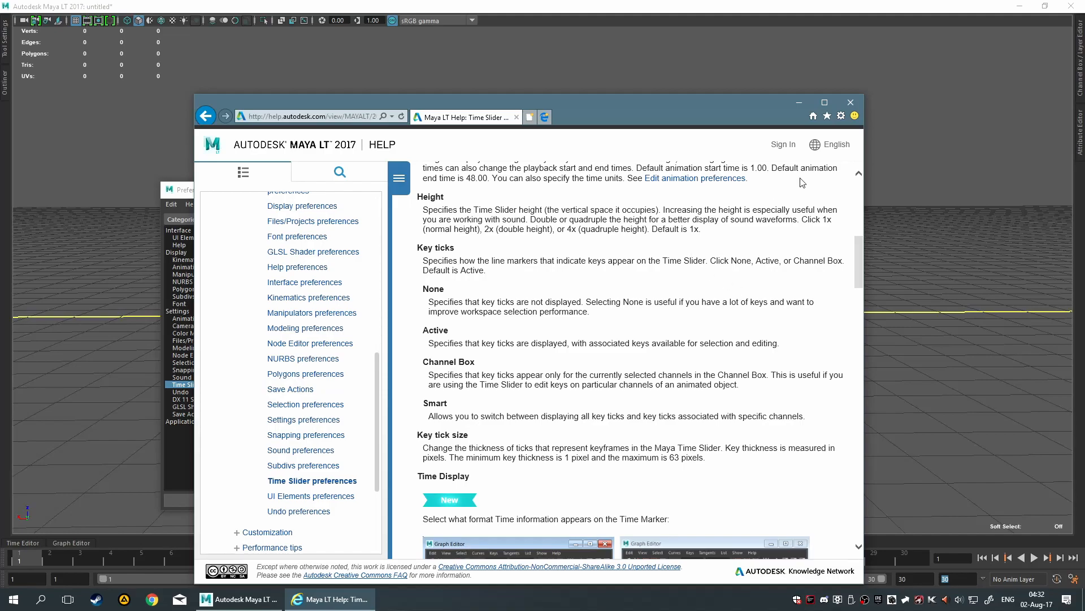
{"action": "left_click_drag", "start_coordinate": [430, 345], "coordinate": [779, 344]}
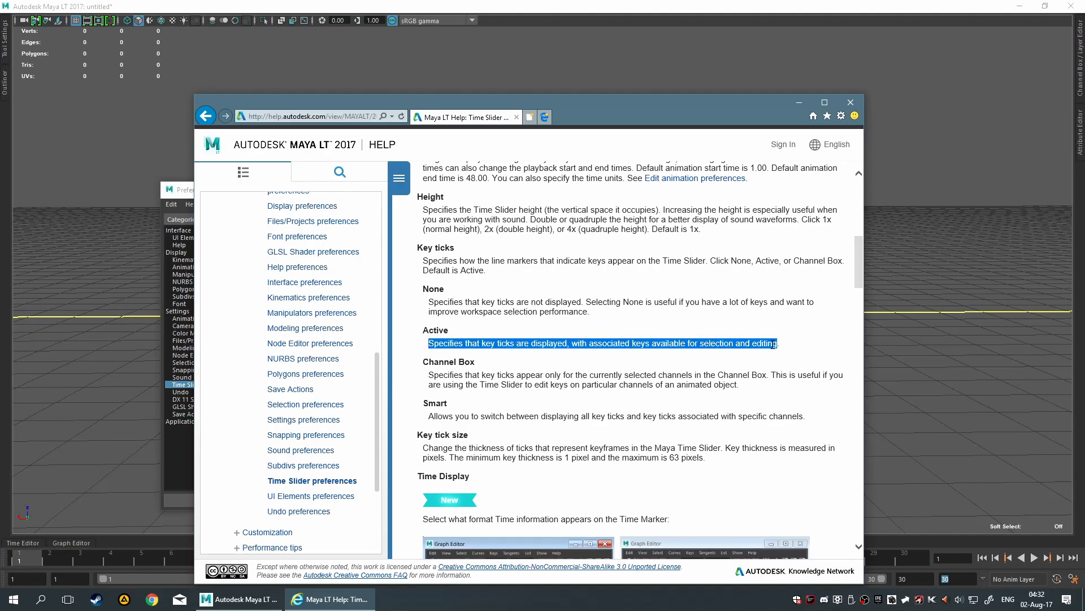
{"action": "left_click", "coordinate": [428, 343]}
{"action": "left_click", "coordinate": [850, 103]}
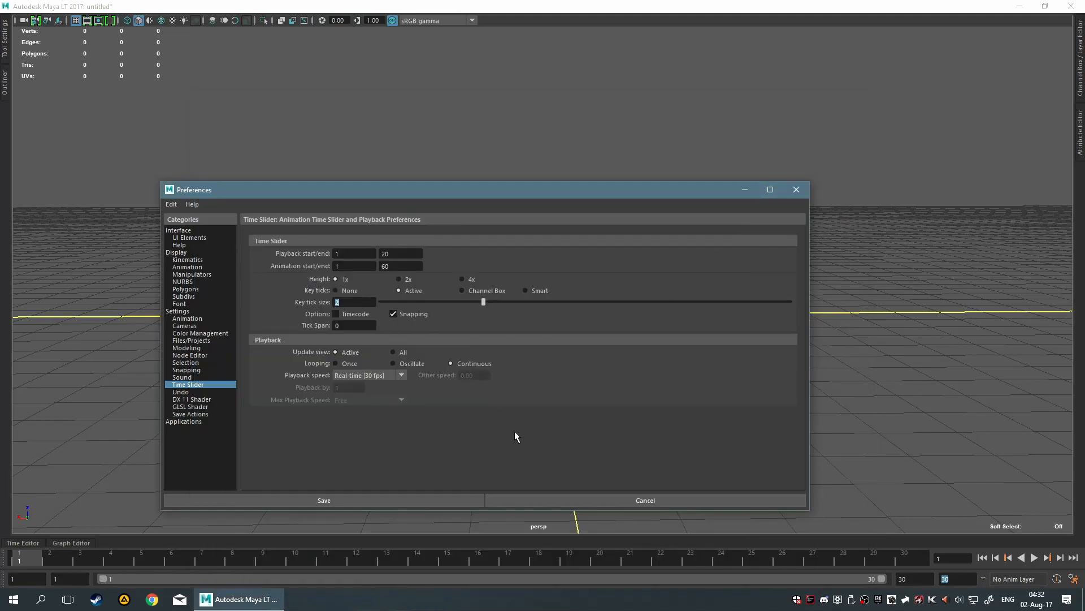
Save the Time Slider preferences with key ticks on Active.
{"action": "left_click", "coordinate": [352, 496]}
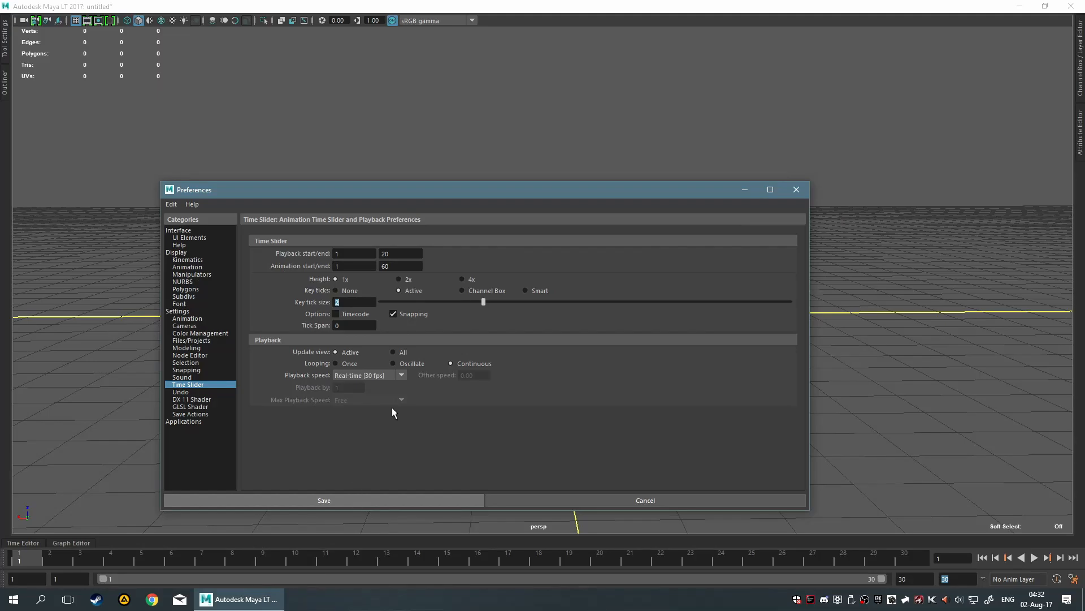
{"action": "left_click_drag", "start_coordinate": [600, 289], "coordinate": [553, 340], "text": "alt"}
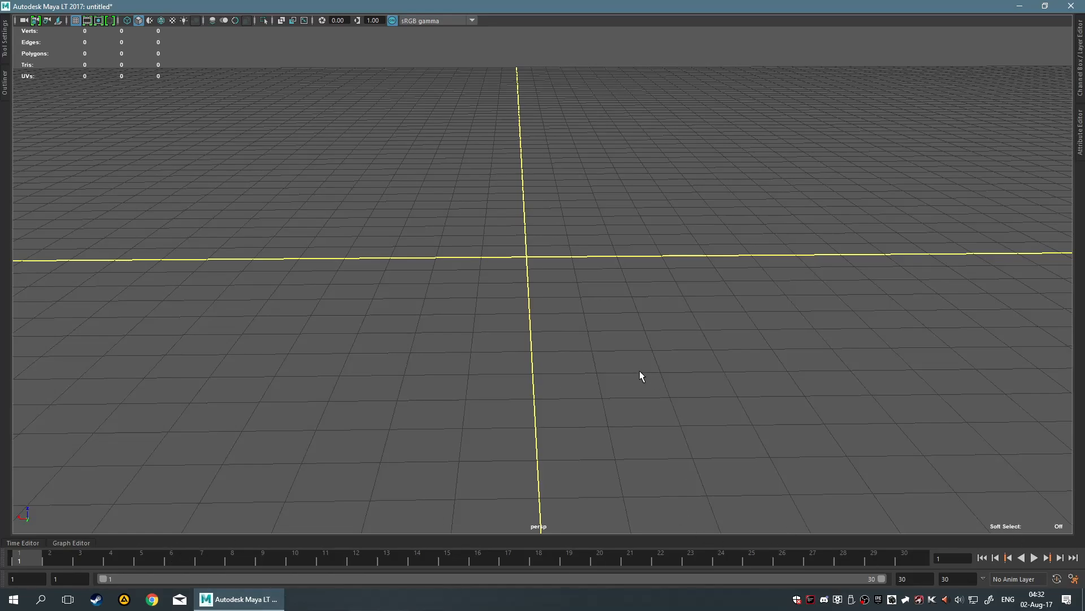
{"action": "left_click_drag", "start_coordinate": [666, 325], "coordinate": [669, 223], "text": "alt"}
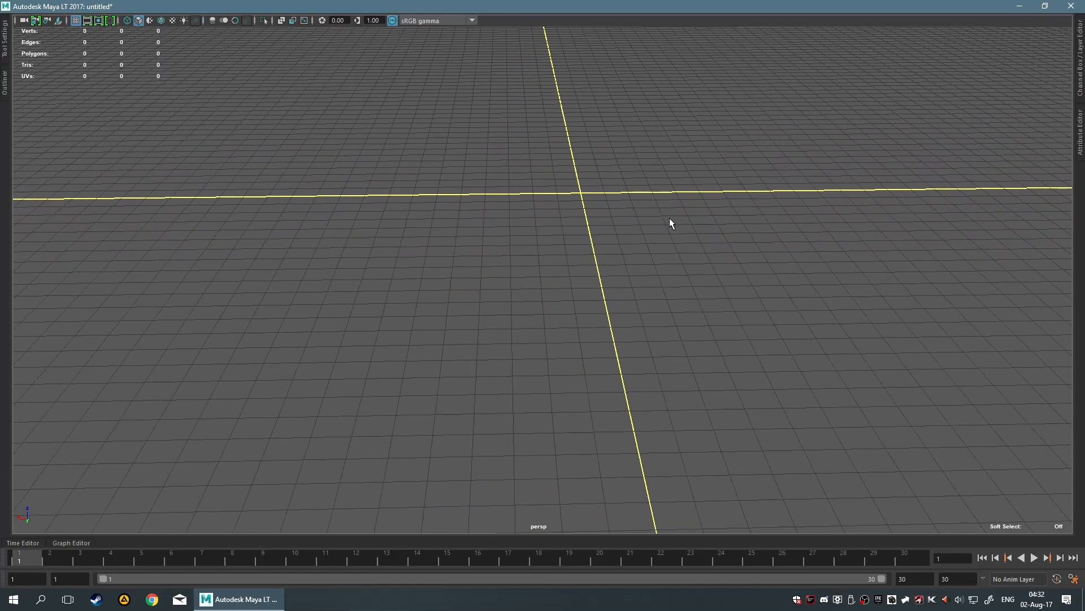
{"action": "left_click_drag", "start_coordinate": [588, 230], "coordinate": [527, 310], "text": "alt"}
{"action": "key", "text": "space"}
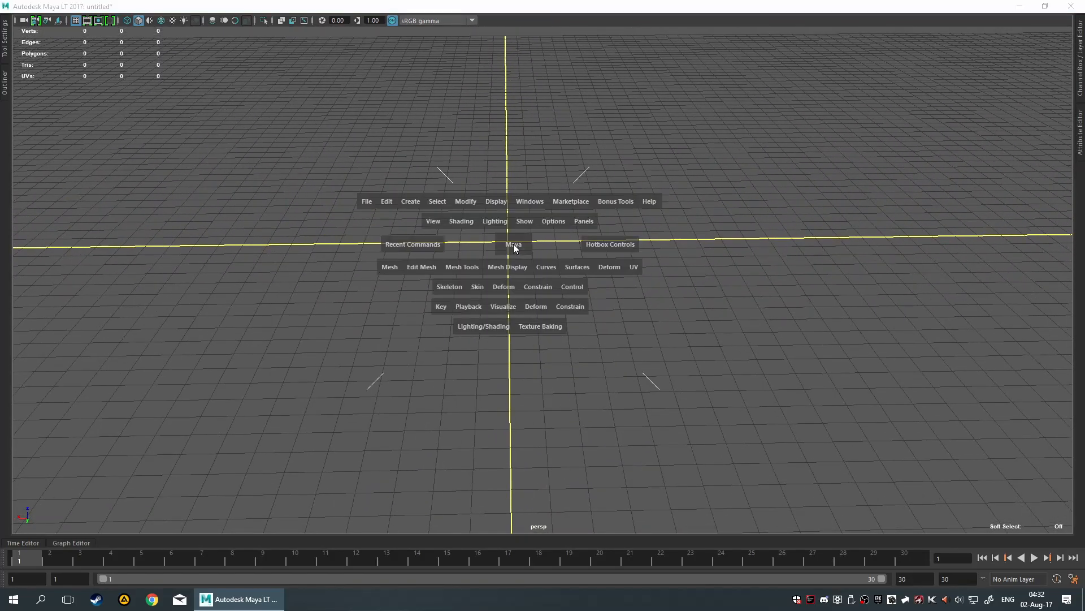
{"action": "right_click", "coordinate": [518, 247], "text": "shift"}
{"action": "right_click_drag", "start_coordinate": [517, 247], "coordinate": [441, 269], "text": "shift"}
{"action": "scroll", "coordinate": [499, 263], "scroll_direction": "down", "scroll_amount": 5}
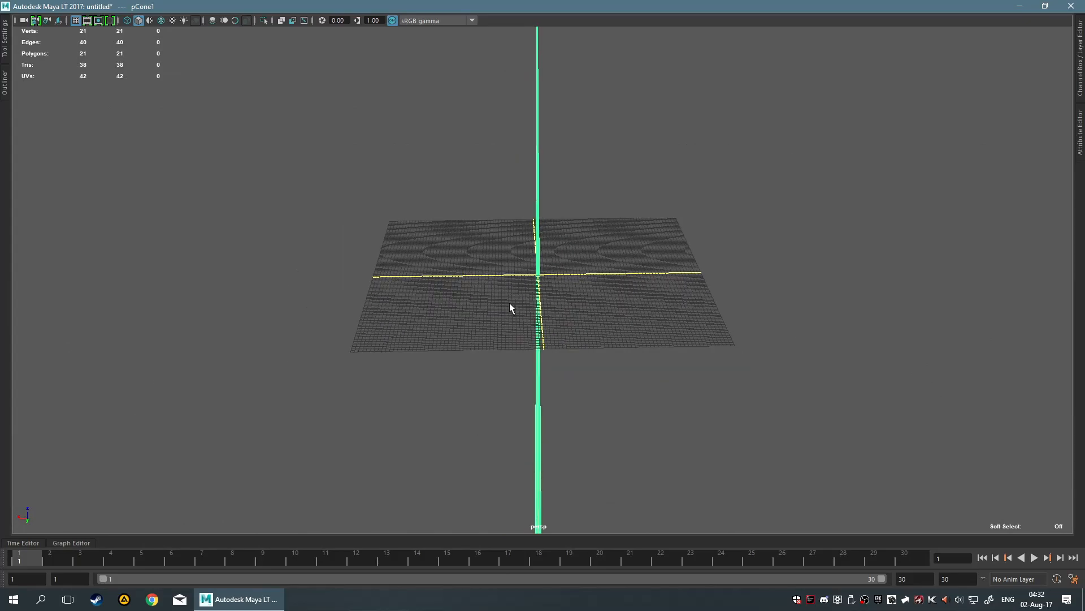
{"action": "key", "text": "Delete"}
Create a polygon cube, frame it in the view, and move it away from the origin.
{"action": "right_click_drag", "start_coordinate": [530, 281], "coordinate": [524, 307], "text": "shift"}
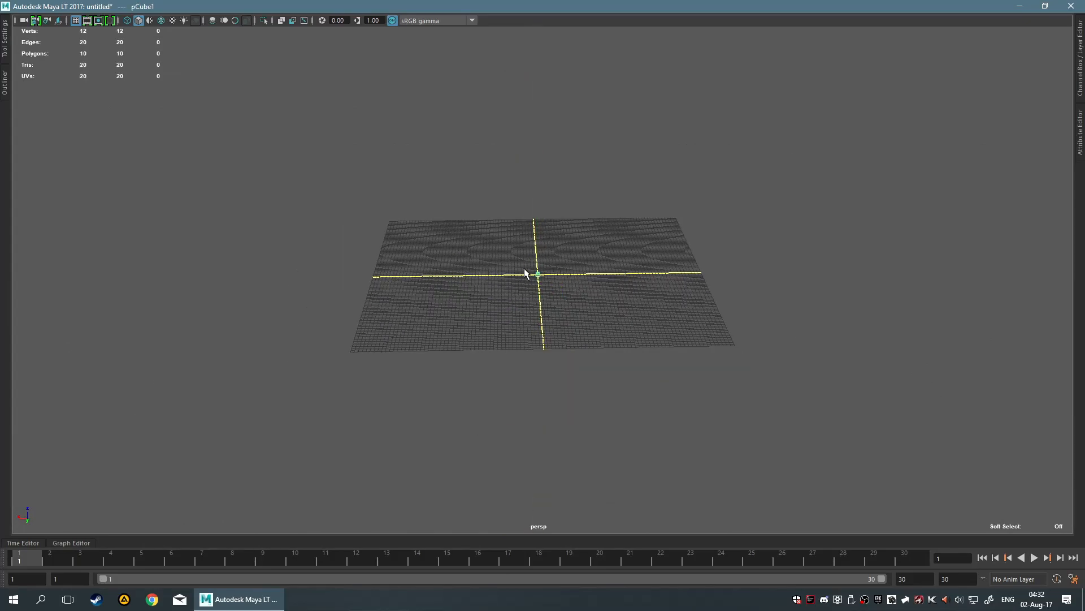
{"action": "key", "text": "f"}
{"action": "left_click_drag", "start_coordinate": [525, 264], "coordinate": [182, 151]}
{"action": "scroll", "coordinate": [446, 224], "scroll_direction": "down", "scroll_amount": 4}
{"action": "mouse_move", "coordinate": [535, 238]}
{"action": "left_mouse_down", "text": "alt"}
{"action": "mouse_move", "coordinate": [593, 229]}
{"action": "mouse_move", "coordinate": [381, 235]}
{"action": "mouse_move", "coordinate": [553, 238]}
{"action": "mouse_move", "coordinate": [526, 237]}
{"action": "left_mouse_up", "text": "alt"}
{"action": "left_click_drag", "start_coordinate": [396, 238], "coordinate": [527, 240]}
{"action": "scroll", "coordinate": [388, 325], "scroll_direction": "down", "scroll_amount": 3}
Move the cube's pivot to its bottom edge and snap the cube by that pivot onto the grid's centre line.
{"action": "key", "text": "d"}
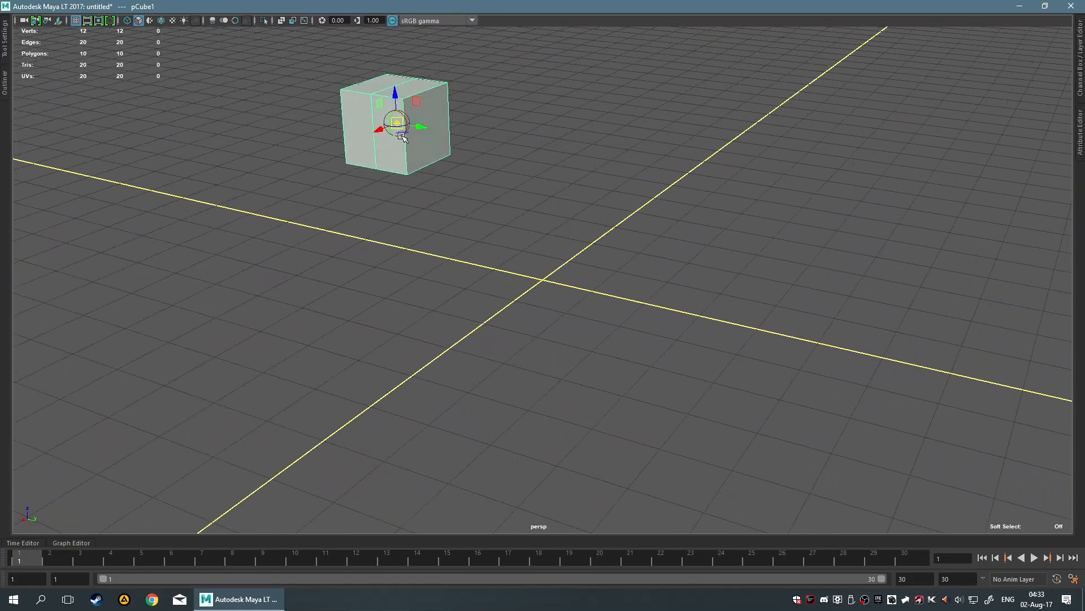
{"action": "left_click_drag", "start_coordinate": [396, 123], "coordinate": [373, 160]}
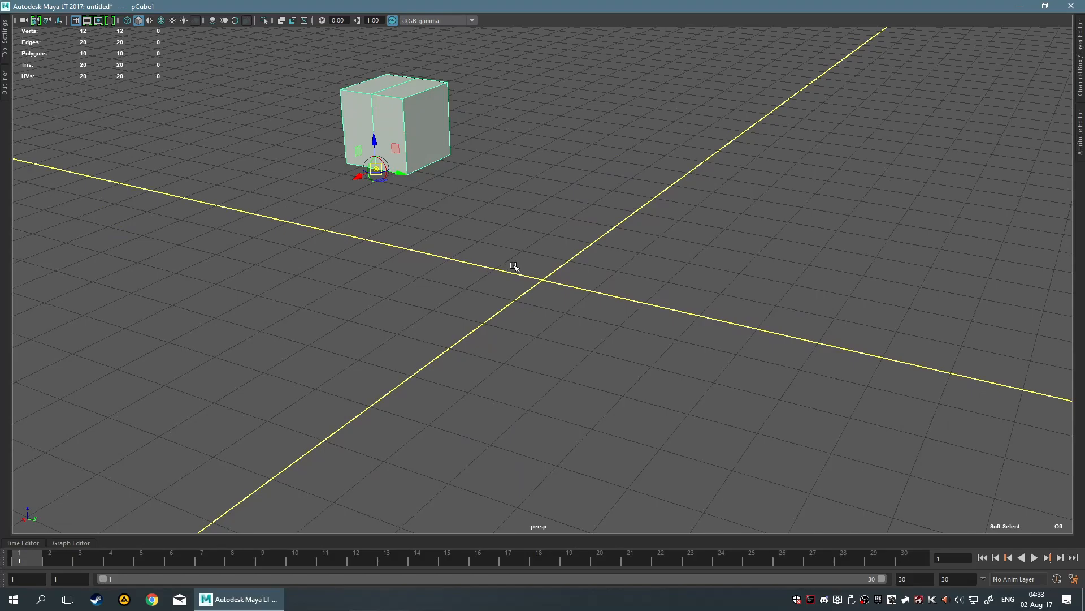
{"action": "left_click_drag", "start_coordinate": [376, 168], "coordinate": [408, 377]}
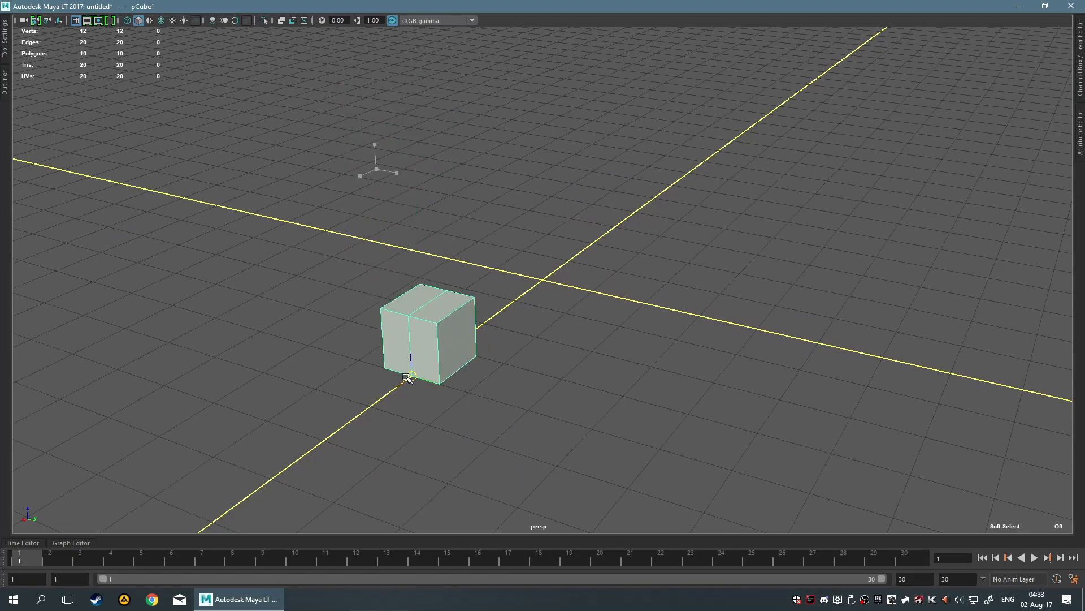
Move the cube along the X axis away from the origin and scale it up uniformly to about 6.24.
{"action": "left_click_drag", "start_coordinate": [582, 364], "coordinate": [500, 350], "text": "alt"}
{"action": "right_click_drag", "start_coordinate": [500, 350], "coordinate": [419, 290], "text": "alt"}
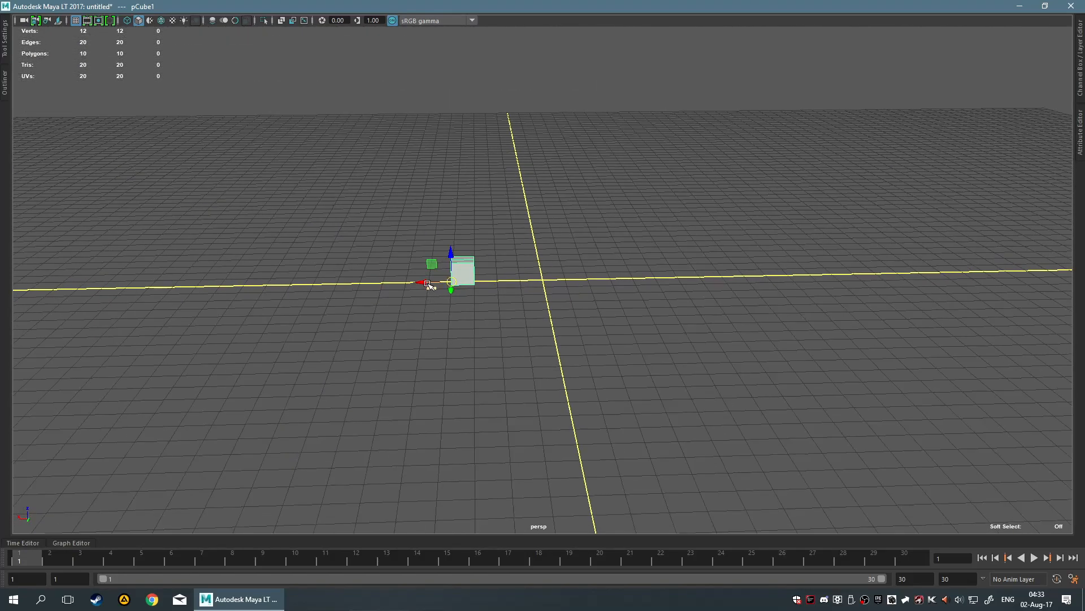
{"action": "left_click_drag", "start_coordinate": [424, 283], "coordinate": [74, 290]}
{"action": "right_click_drag", "start_coordinate": [480, 327], "coordinate": [396, 297], "text": "alt"}
{"action": "middle_click_drag", "start_coordinate": [396, 297], "coordinate": [484, 275], "text": "alt"}
{"action": "left_click_drag", "start_coordinate": [453, 315], "coordinate": [530, 297], "text": "alt"}
{"action": "key", "text": "r"}
{"action": "left_click_drag", "start_coordinate": [476, 260], "coordinate": [526, 259]}
{"action": "left_click_drag", "start_coordinate": [646, 309], "coordinate": [613, 315], "text": "alt"}
Move the cube along the X axis to the edge of the grid, at about X 48.5, and keep it selected.
{"action": "key", "text": "w"}
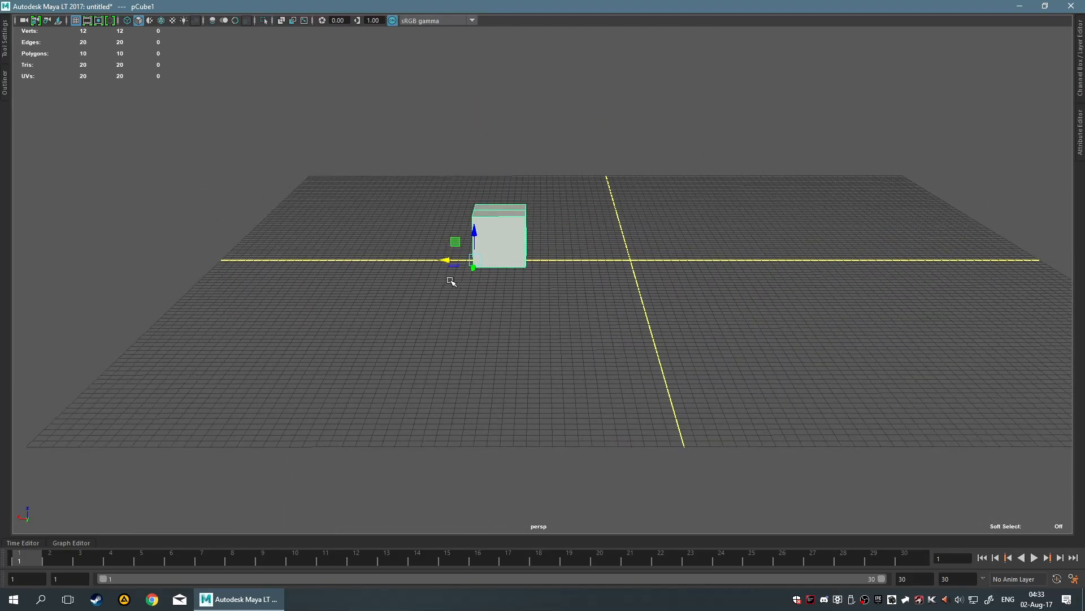
{"action": "left_click_drag", "start_coordinate": [446, 261], "coordinate": [202, 259]}
{"action": "left_click", "coordinate": [456, 315]}
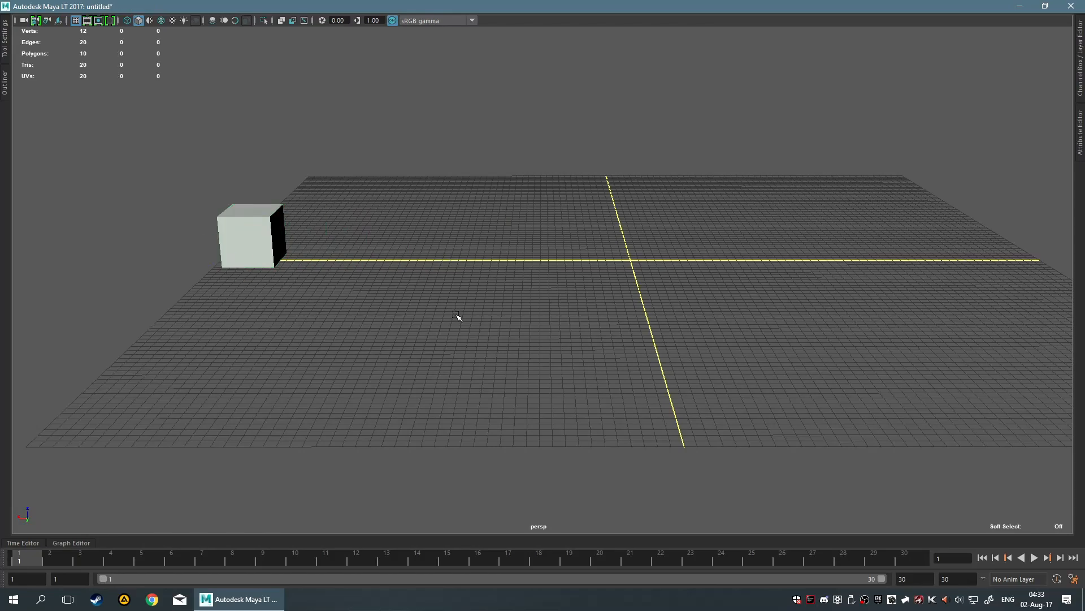
{"action": "left_click", "coordinate": [247, 247]}
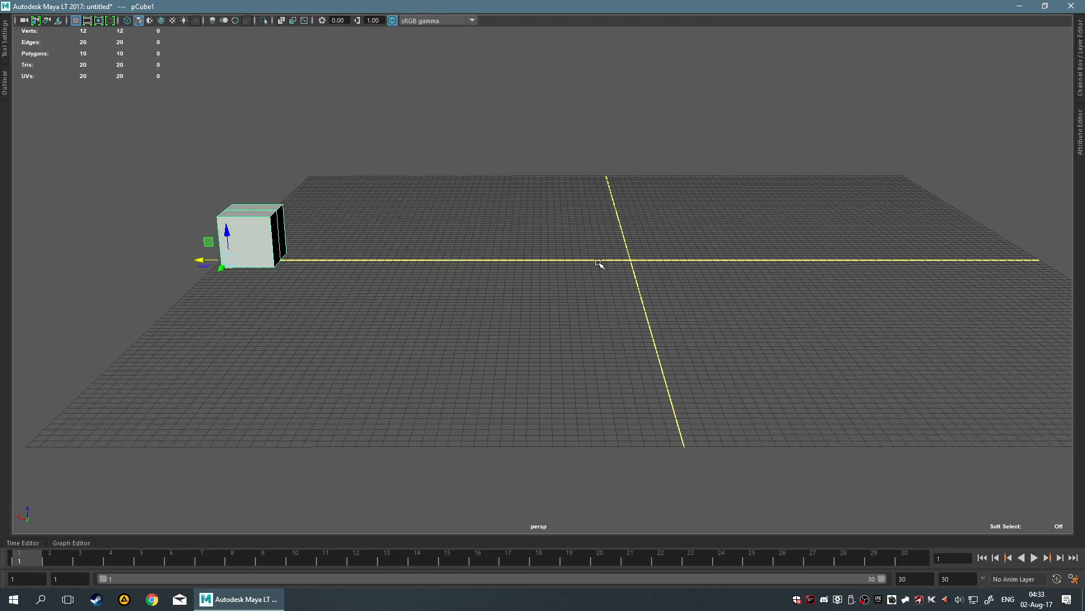
{"action": "middle_click_drag", "start_coordinate": [571, 229], "coordinate": [474, 225], "text": "alt"}
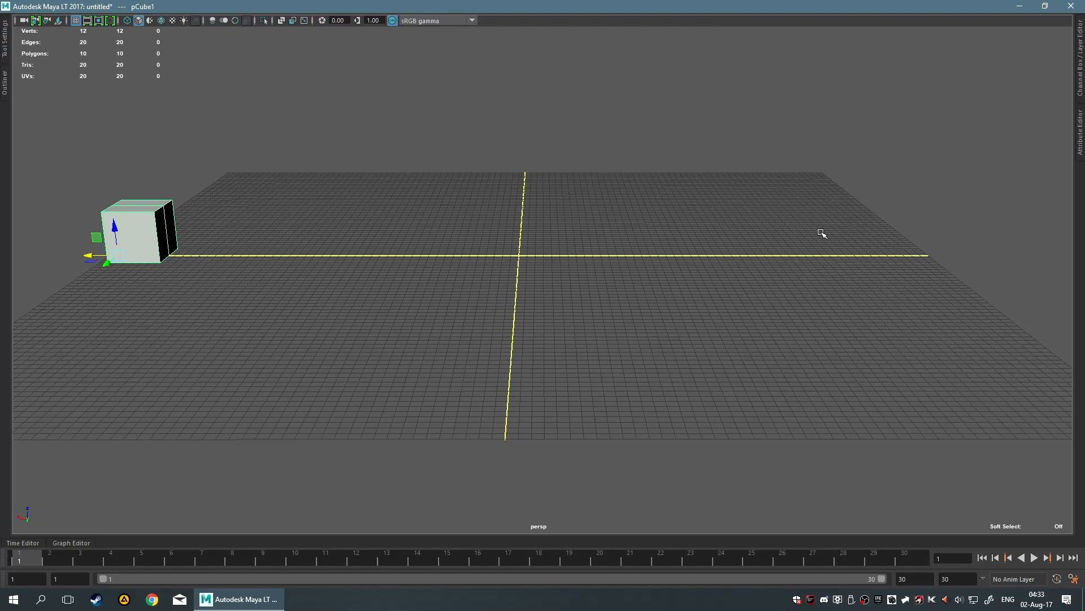
Display the cube's channel values and set a keyframe on all its channels at frame 1.
{"action": "left_click", "coordinate": [1081, 74]}
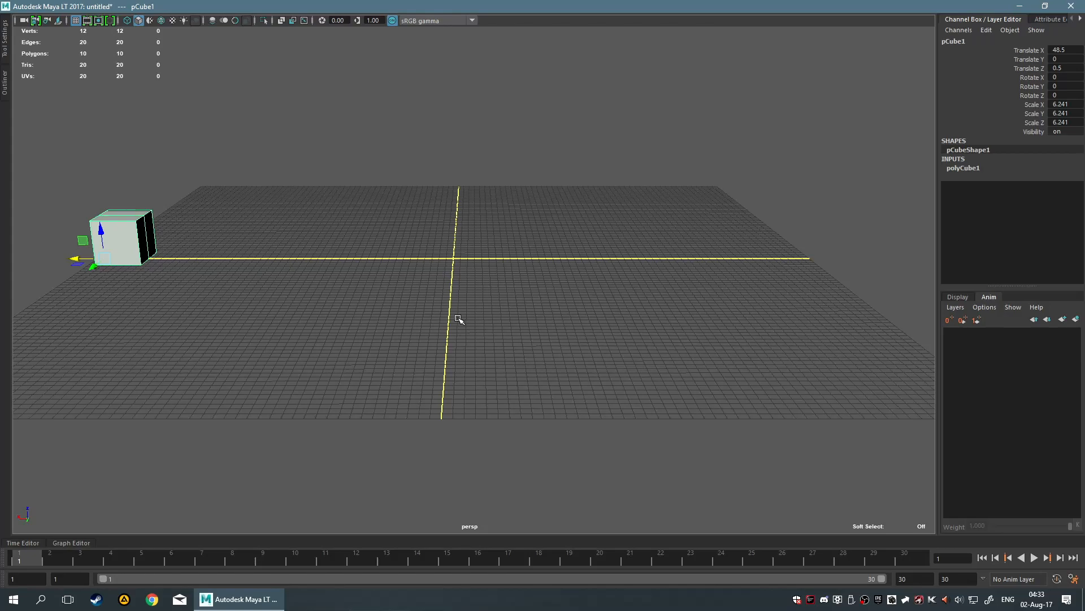
{"action": "key", "text": "s"}
{"action": "middle_click_drag", "start_coordinate": [269, 332], "coordinate": [422, 332], "text": "alt"}
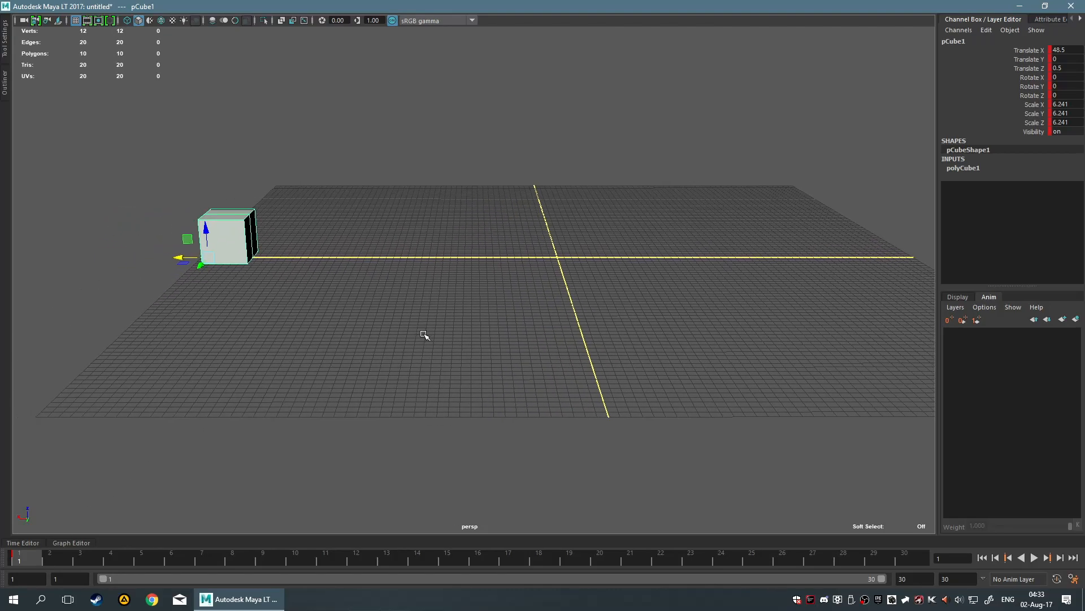
{"action": "key", "text": "super"}
{"action": "key", "text": "super"}
Move the keyed cube across to the opposite edge of the grid, to about X -43.
{"action": "middle_click_drag", "start_coordinate": [360, 355], "coordinate": [452, 349], "text": "alt"}
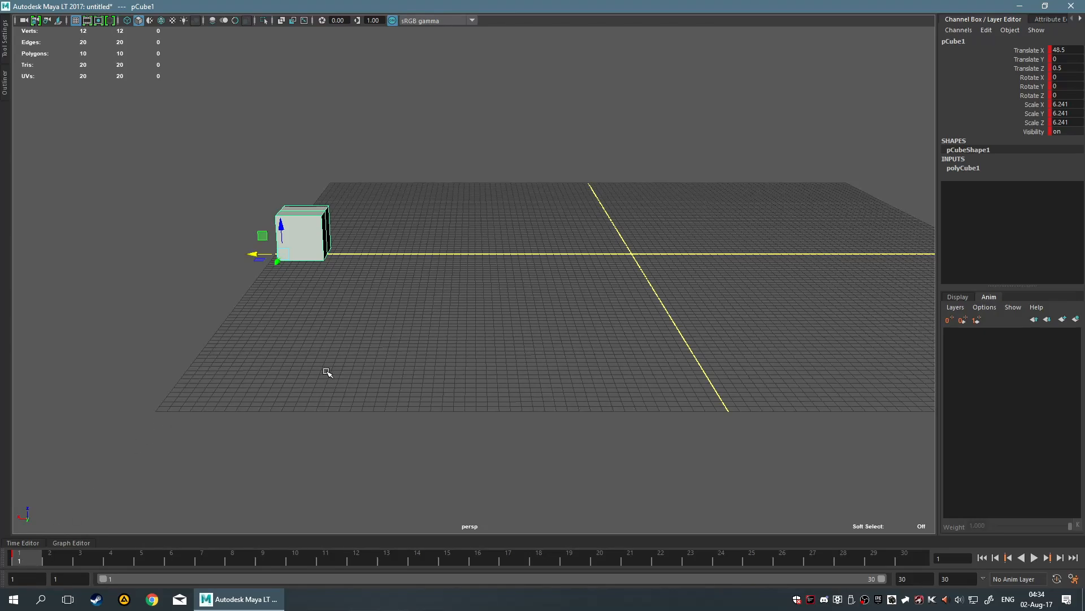
{"action": "scroll", "coordinate": [453, 337], "scroll_direction": "down", "scroll_amount": 3}
{"action": "left_click_drag", "start_coordinate": [489, 325], "coordinate": [486, 334], "text": "alt"}
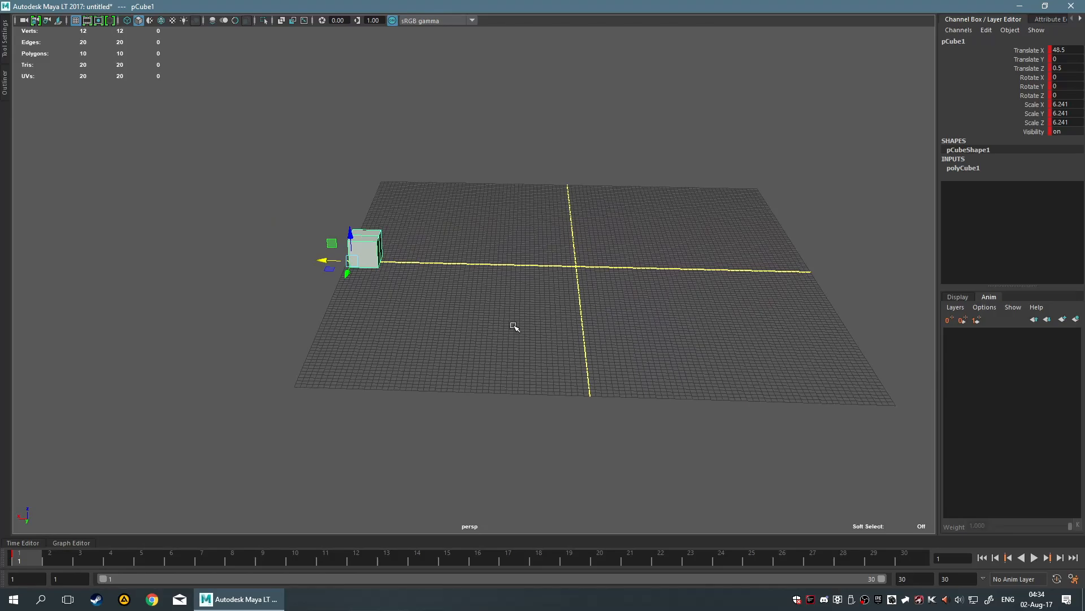
{"action": "middle_click_drag", "start_coordinate": [521, 326], "coordinate": [452, 324], "text": "alt"}
{"action": "left_click_drag", "start_coordinate": [310, 260], "coordinate": [729, 270]}
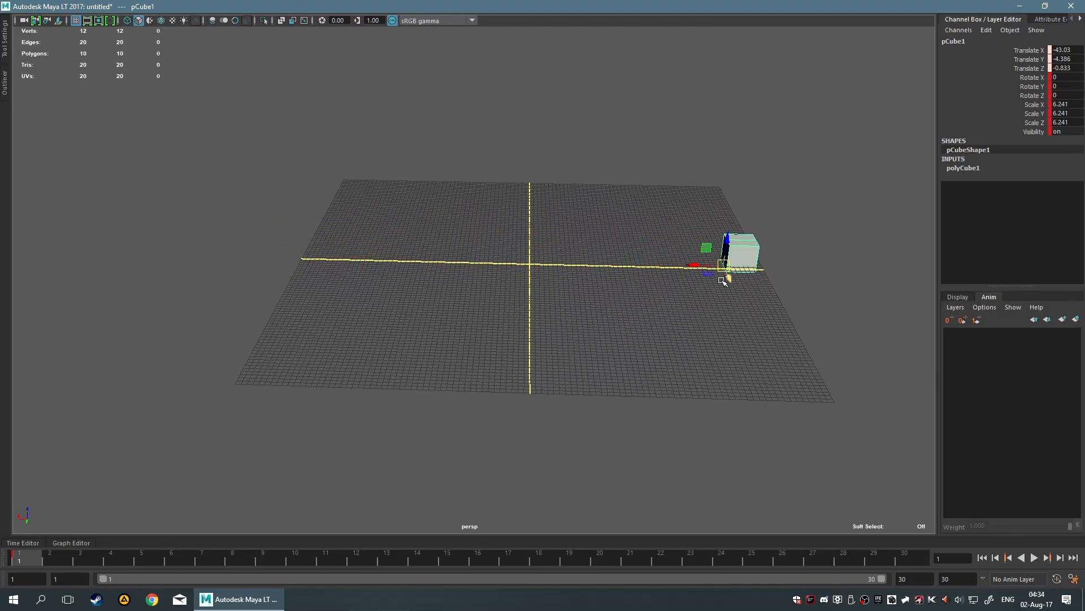
Undo the last cube move and, still at frame 1, move the cube only along X to -46.5.
{"action": "key", "text": "ctrl+z"}
{"action": "left_click_drag", "start_coordinate": [278, 260], "coordinate": [707, 286]}
{"action": "left_click_drag", "start_coordinate": [756, 341], "coordinate": [611, 332], "text": "alt"}
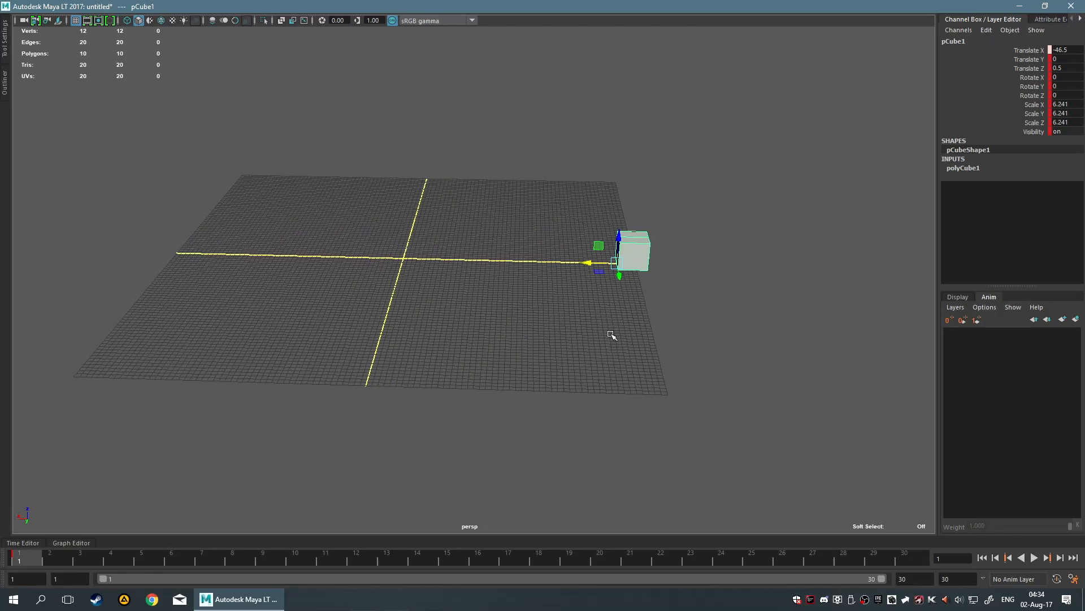
At frame 30, move the cube along X to the opposite grid edge at -46.5 and set a keyframe on all its channels.
{"action": "left_click_drag", "start_coordinate": [41, 557], "coordinate": [896, 555]}
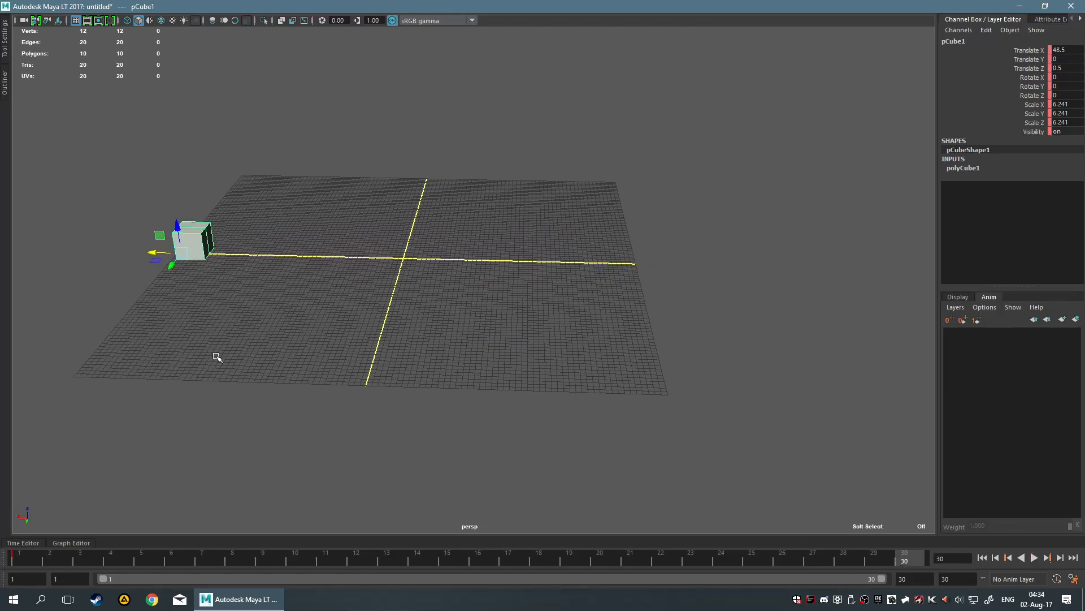
{"action": "left_click_drag", "start_coordinate": [163, 254], "coordinate": [593, 296]}
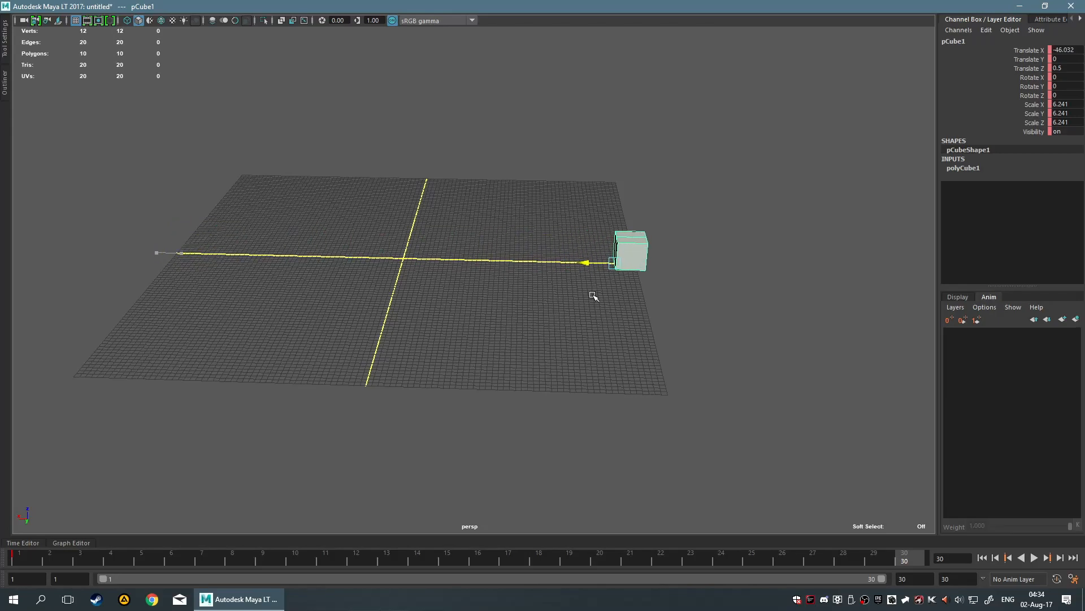
{"action": "key", "text": "ctrl+z"}
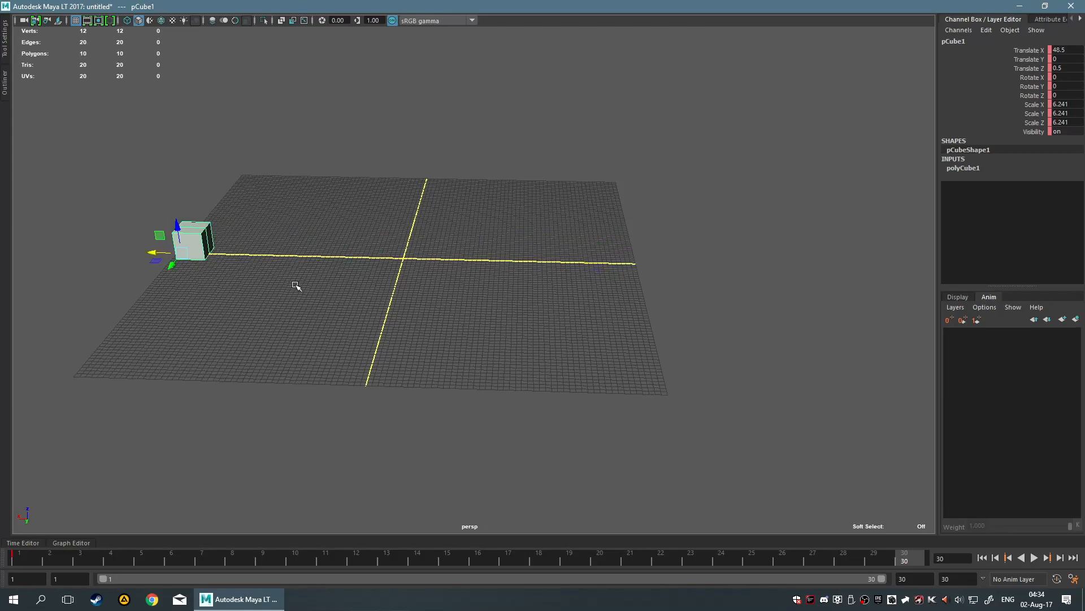
{"action": "left_click_drag", "start_coordinate": [153, 256], "coordinate": [578, 287]}
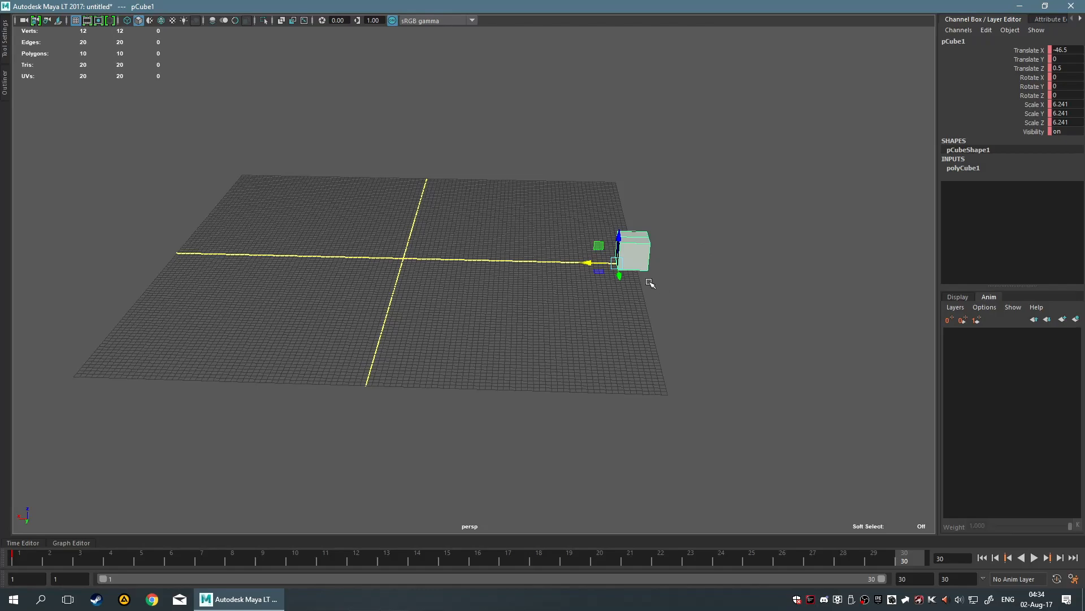
{"action": "key", "text": "s"}
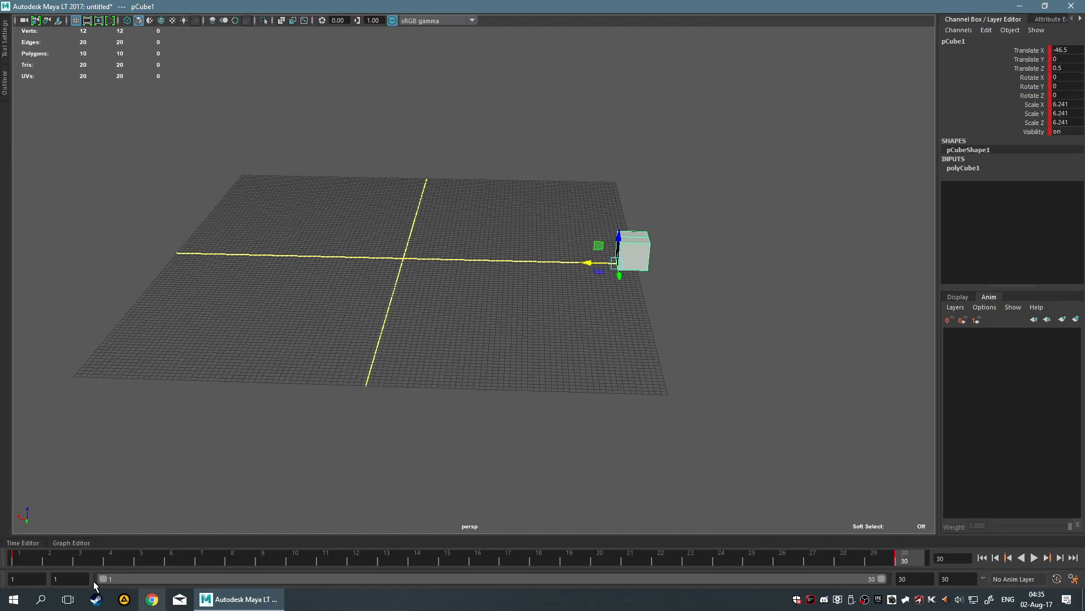
Scrub the timeline from frame 1 to 30, play the cube animation, and stop it.
{"action": "left_click", "coordinate": [21, 553]}
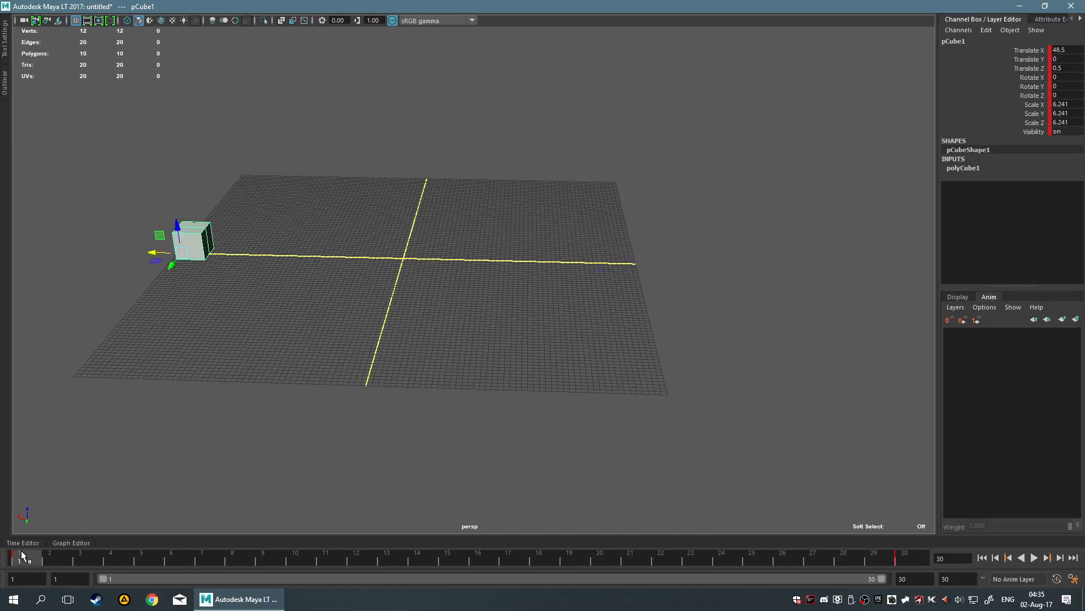
{"action": "left_click_drag", "start_coordinate": [42, 553], "coordinate": [921, 558]}
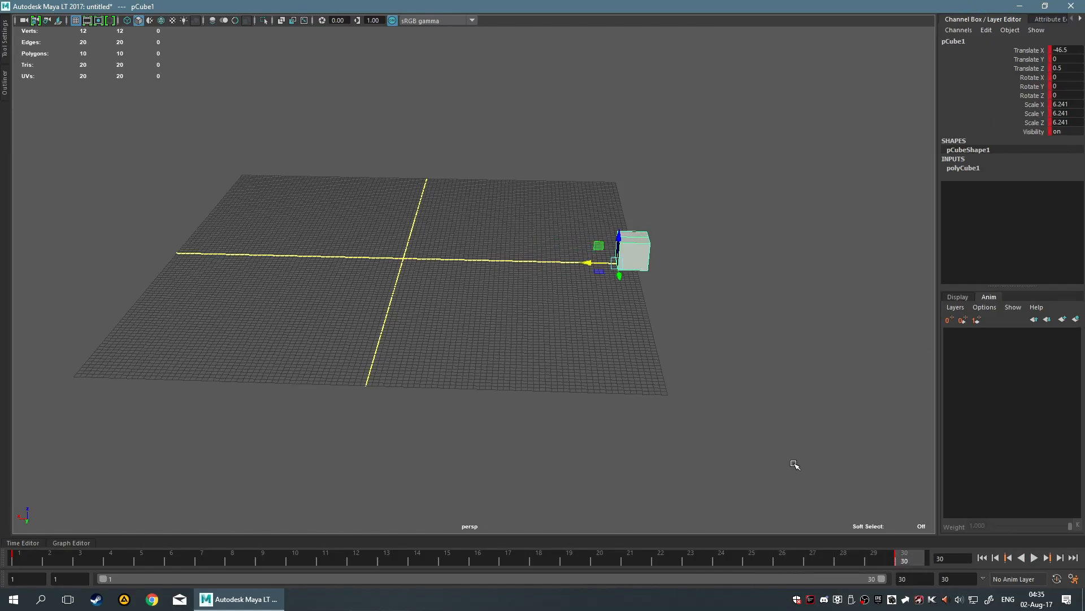
{"action": "left_click", "coordinate": [1034, 558]}
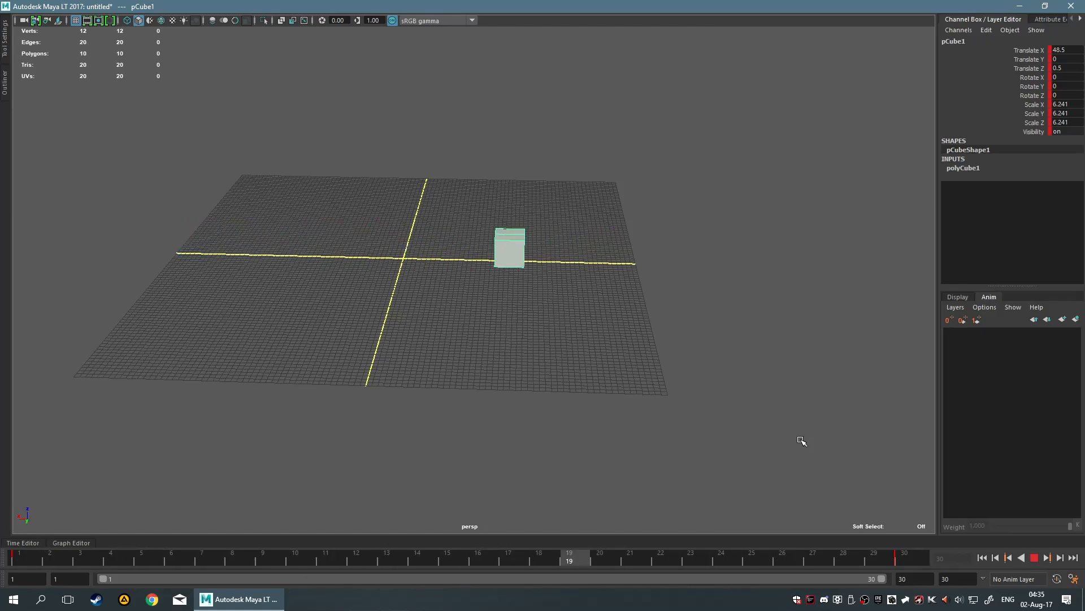
{"action": "left_click", "coordinate": [1036, 559]}
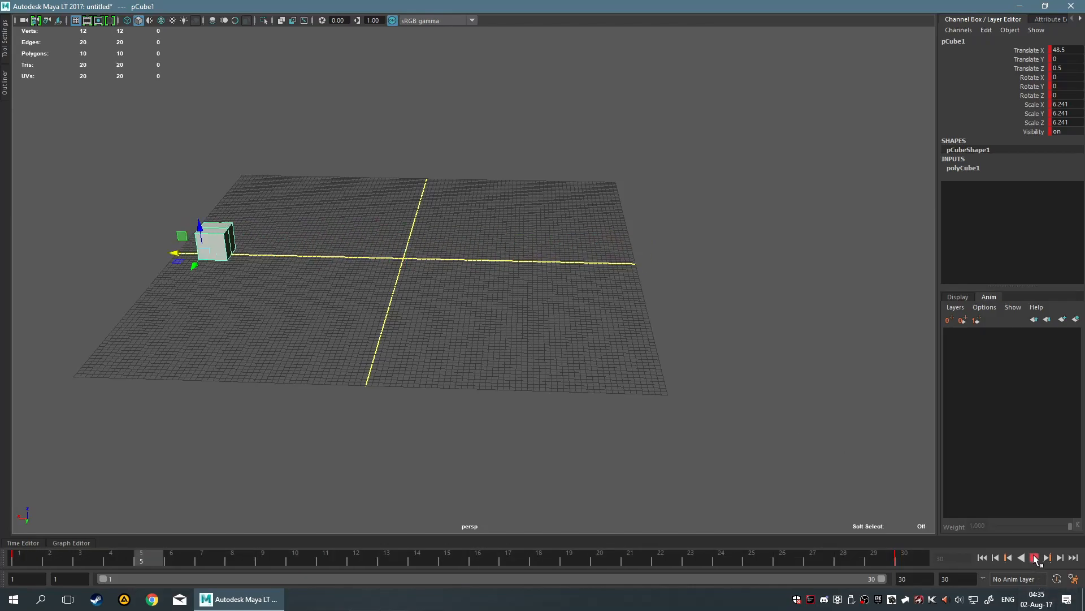
Set the playback looping to Oscillate in the Time Slider preferences, save, and play the animation from frame 1.
{"action": "left_click", "coordinate": [1073, 577]}
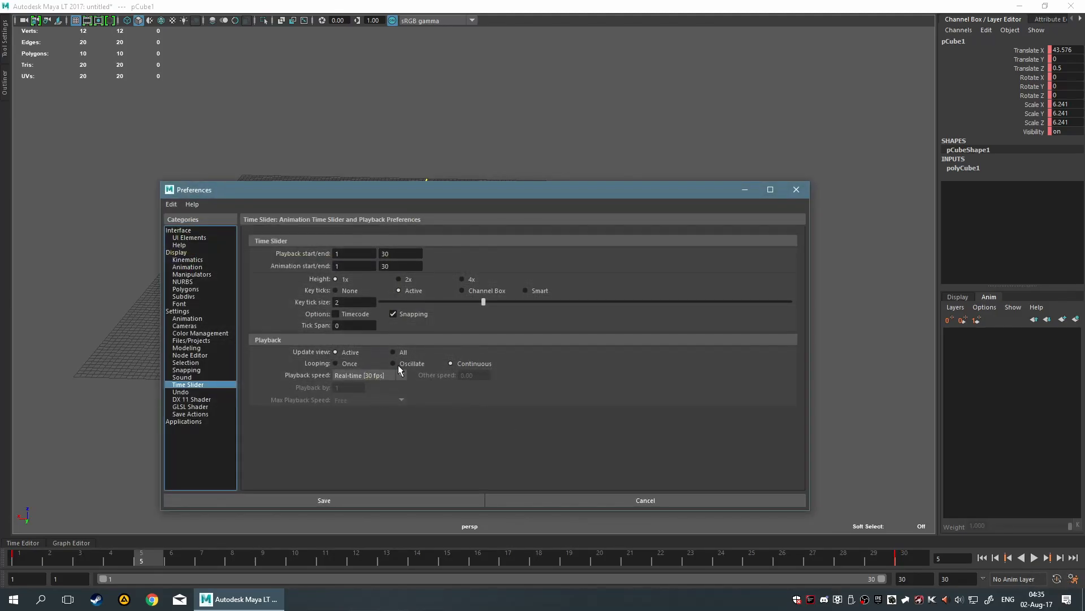
{"action": "left_click", "coordinate": [356, 499]}
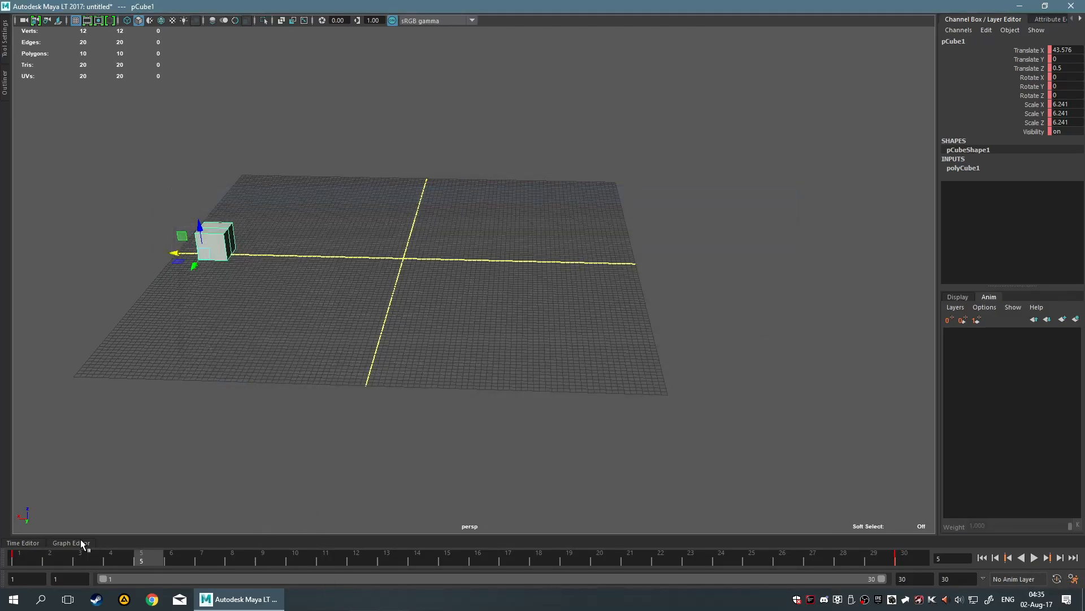
{"action": "left_click_drag", "start_coordinate": [141, 563], "coordinate": [1, 561]}
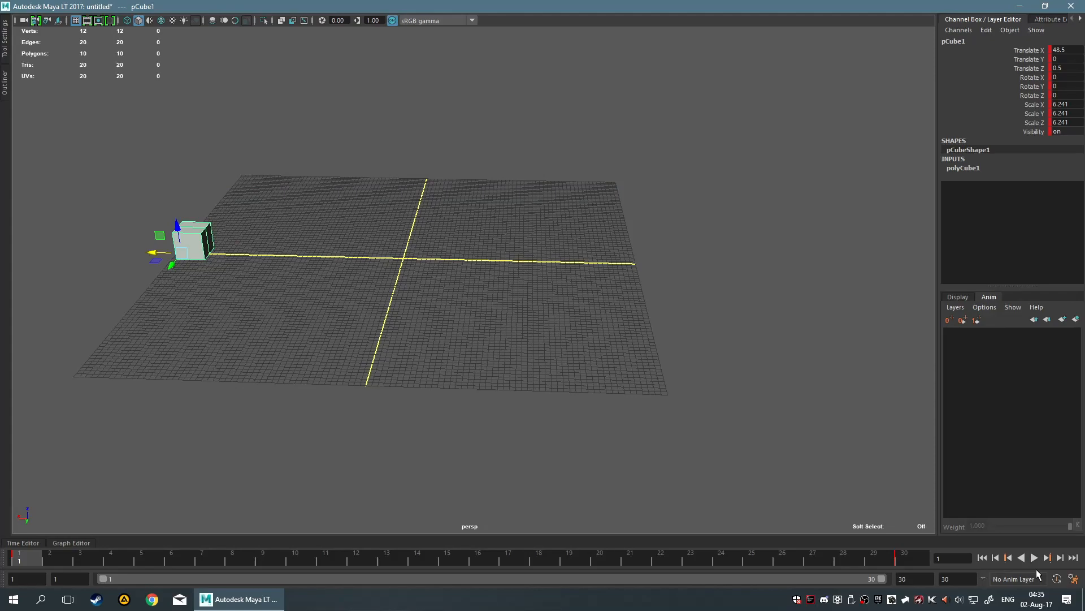
{"action": "left_click", "coordinate": [1034, 558]}
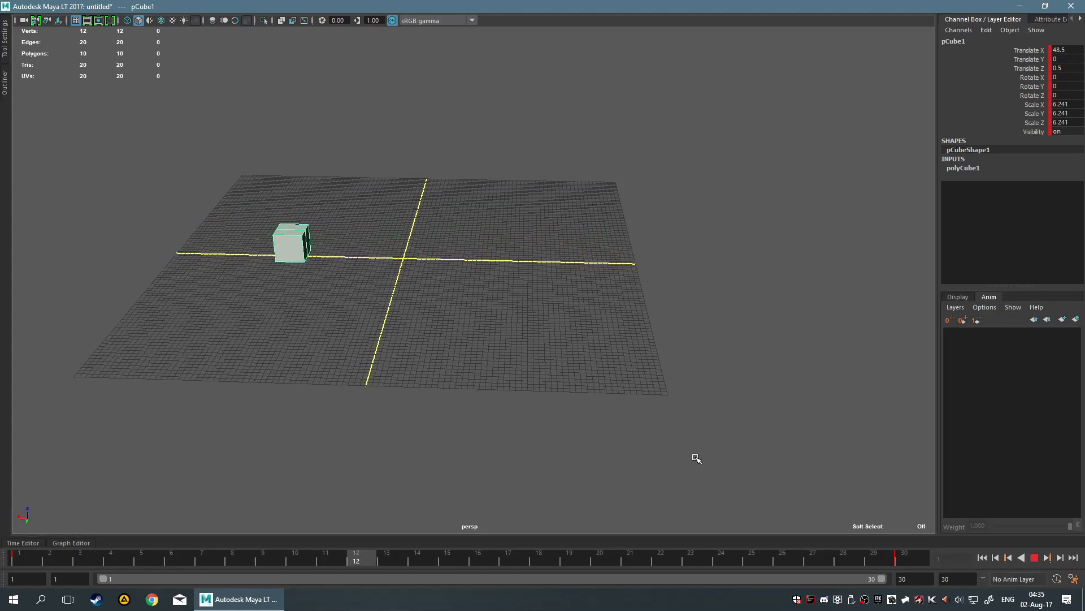
Examine the back-and-forth playback in the perspective view and in a shaded front view, and stop it back in perspective.
{"action": "left_click_drag", "start_coordinate": [439, 271], "coordinate": [436, 249], "text": "alt"}
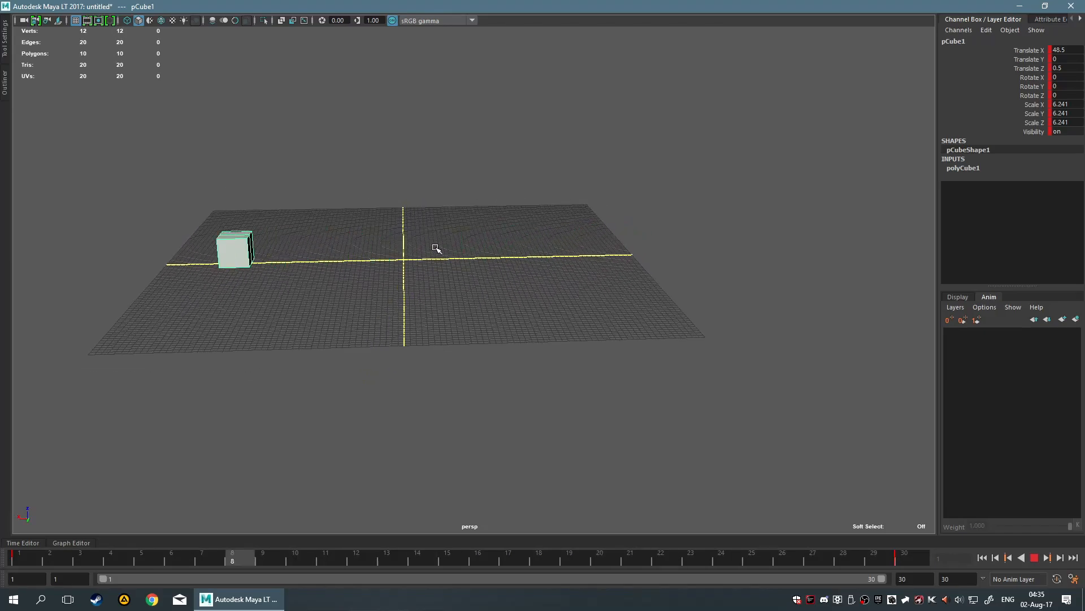
{"action": "key", "text": "space"}
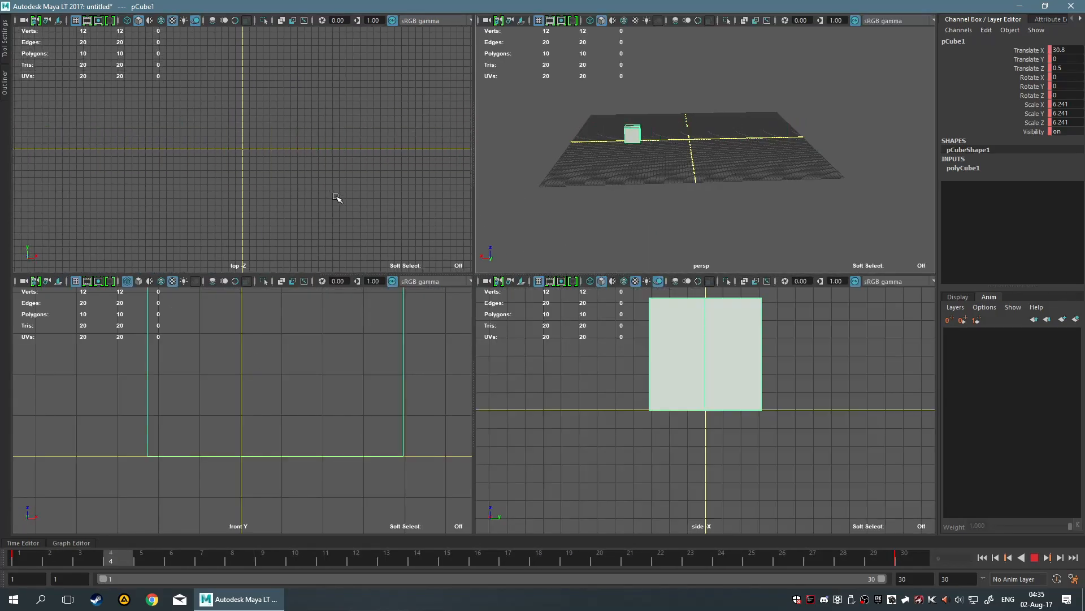
{"action": "key", "text": "space"}
{"action": "scroll", "coordinate": [348, 394], "scroll_direction": "down", "scroll_amount": 5}
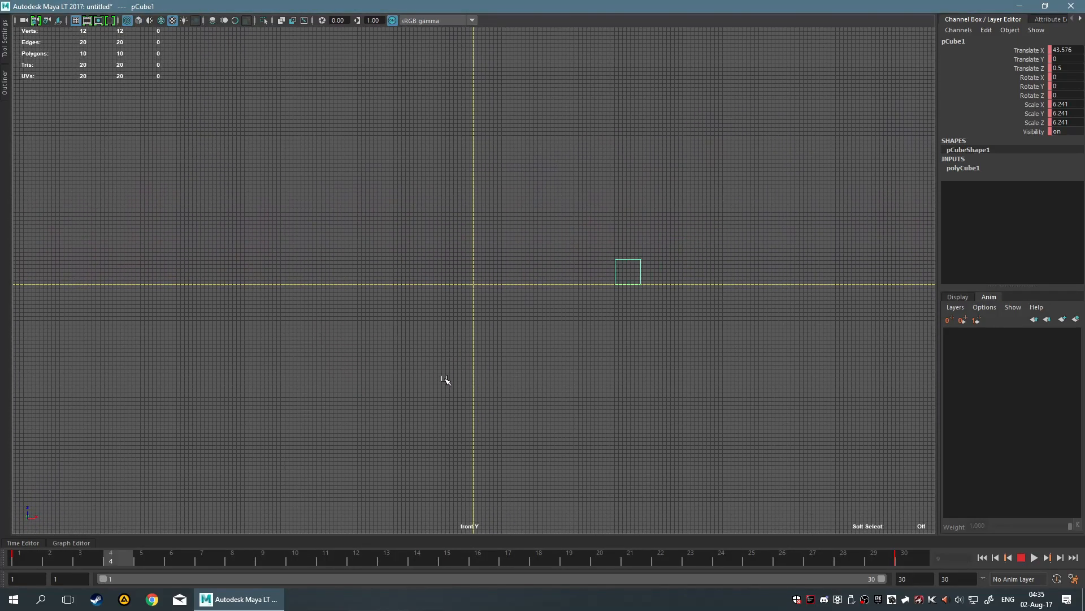
{"action": "key", "text": "5"}
{"action": "scroll", "coordinate": [447, 379], "scroll_direction": "up", "scroll_amount": 1}
{"action": "scroll", "coordinate": [446, 379], "scroll_direction": "up", "scroll_amount": 1}
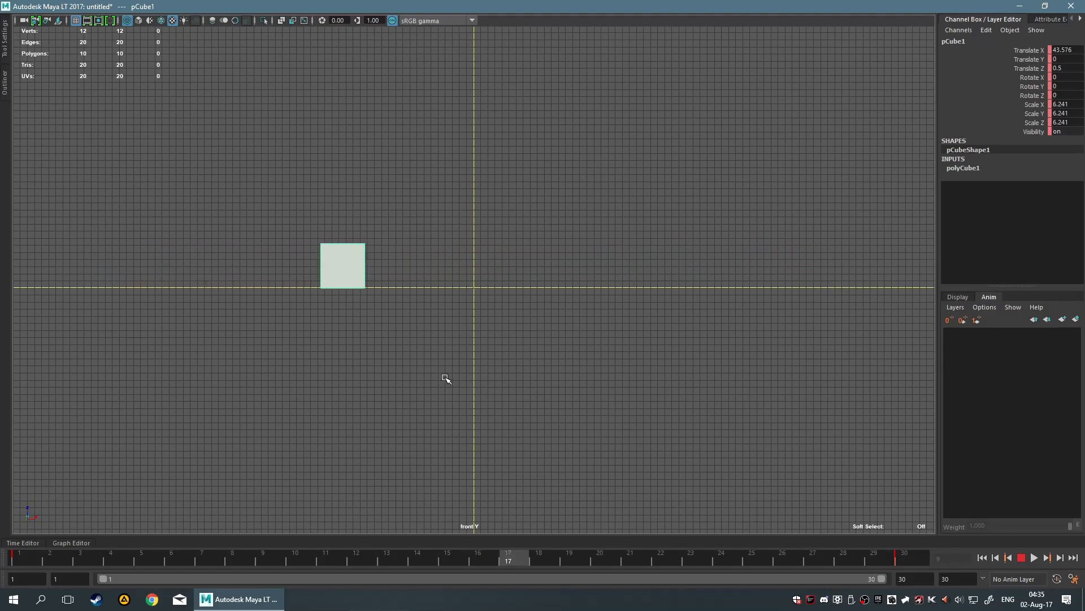
{"action": "key", "text": "space"}
{"action": "key", "text": "space"}
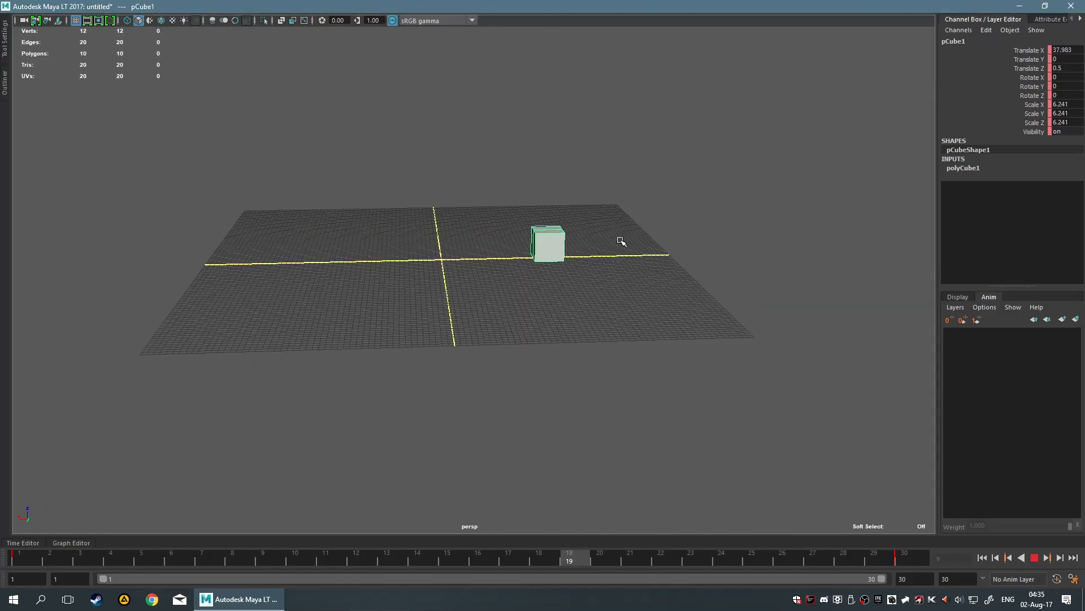
{"action": "left_click_drag", "start_coordinate": [511, 243], "coordinate": [482, 250], "text": "alt"}
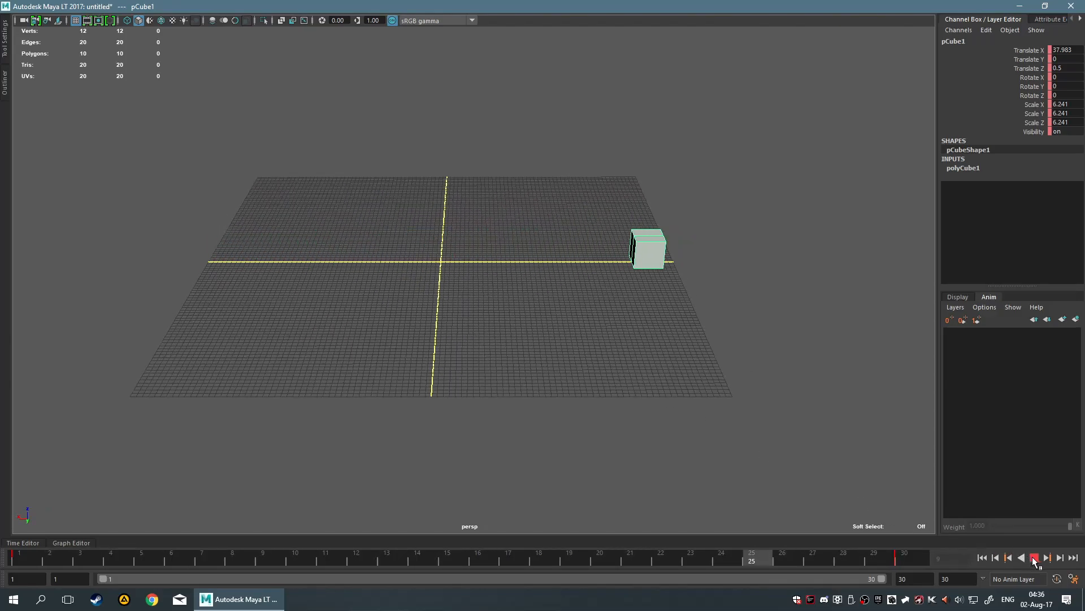
{"action": "left_click", "coordinate": [1034, 558]}
Set the playback looping to Continuous in the Time Slider preferences, save, and play the animation to check it.
{"action": "left_click", "coordinate": [1074, 578]}
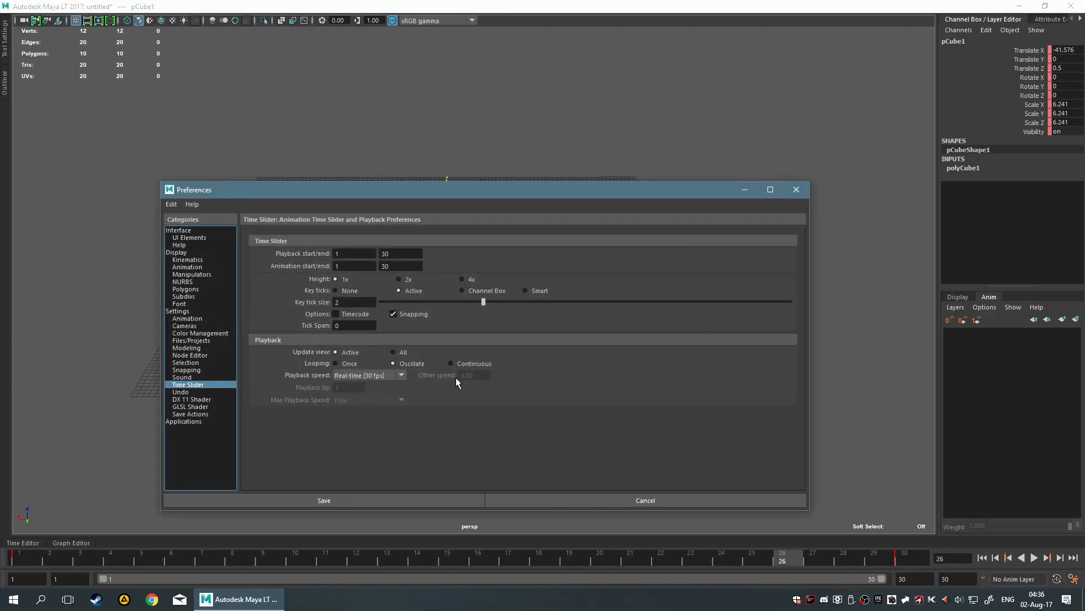
{"action": "left_click", "coordinate": [470, 366]}
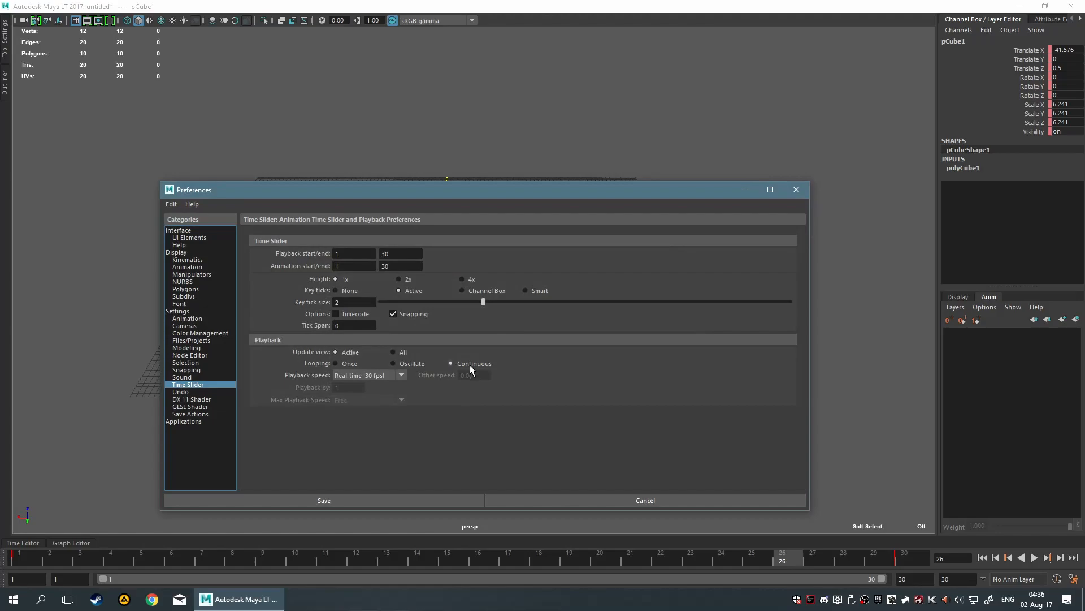
{"action": "left_click", "coordinate": [430, 500]}
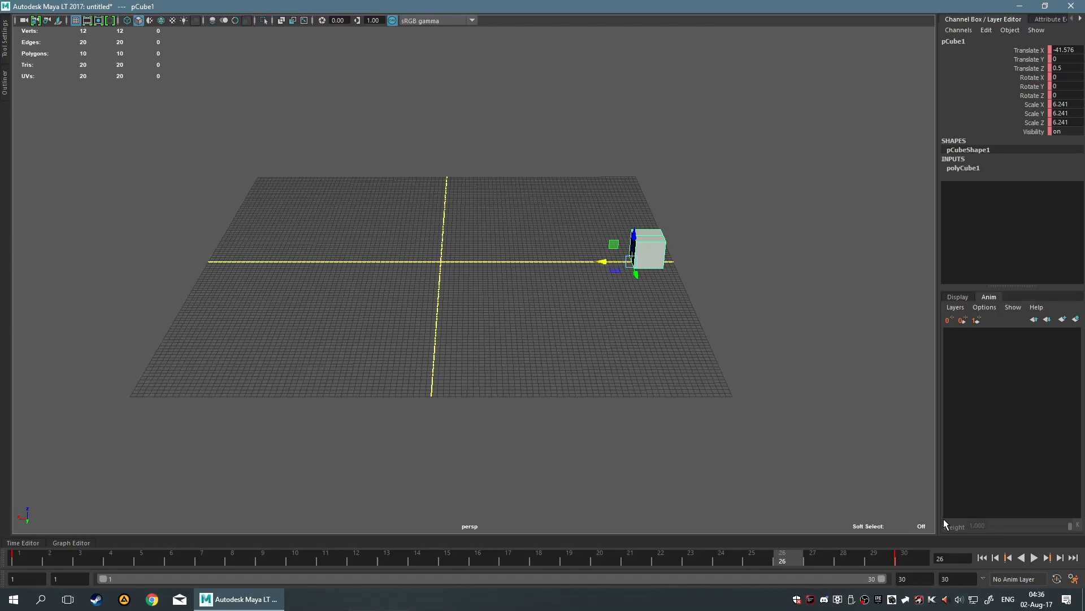
{"action": "left_click", "coordinate": [1034, 558]}
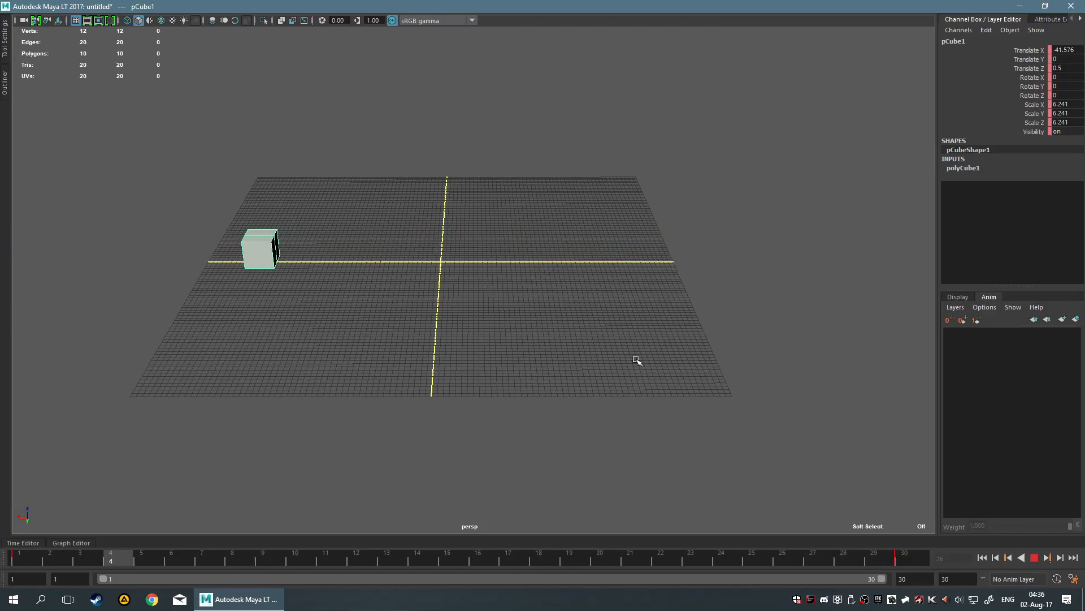
{"action": "left_click", "coordinate": [1034, 557]}
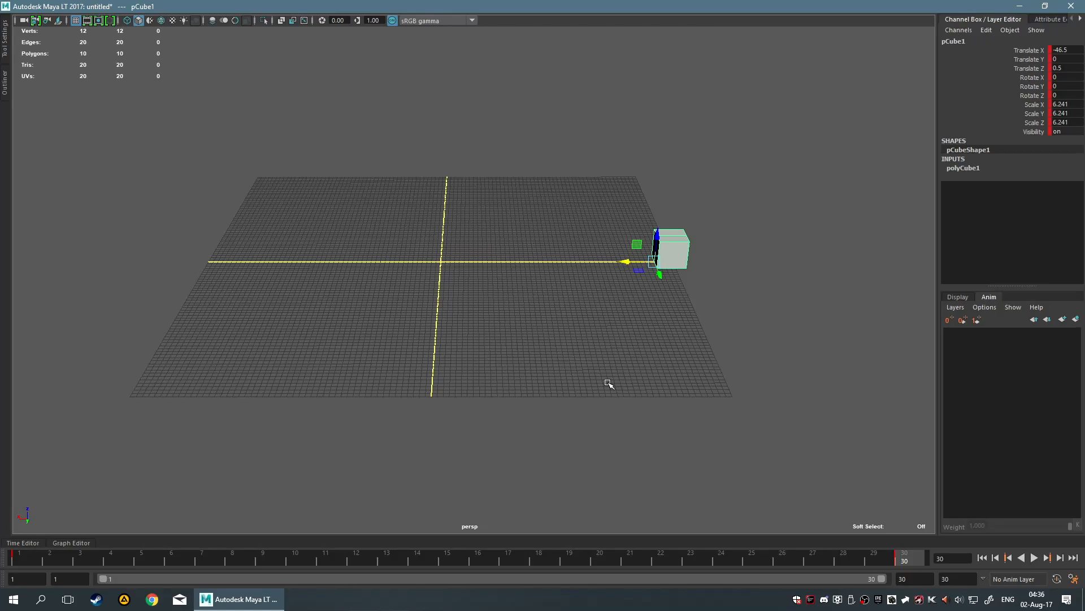
At frame 30, move the cube in the XZ plane above the grid's centre, to about X 0.42 and Z 32.2, and key it.
{"action": "left_click_drag", "start_coordinate": [433, 324], "coordinate": [588, 341], "text": "alt"}
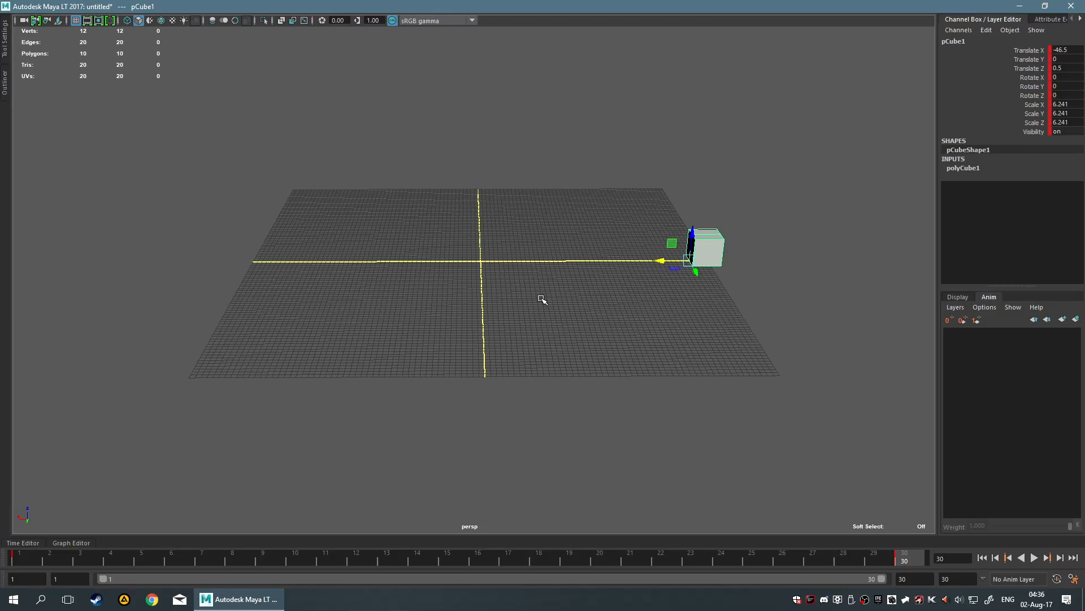
{"action": "left_click_drag", "start_coordinate": [538, 335], "coordinate": [588, 302], "text": "alt"}
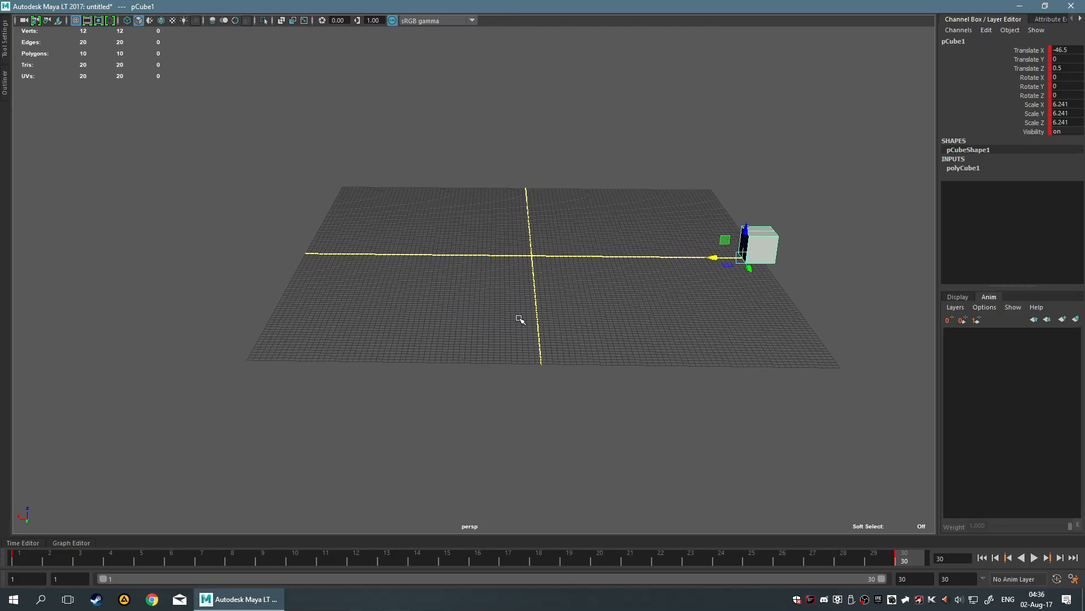
{"action": "left_click_drag", "start_coordinate": [731, 241], "coordinate": [521, 94]}
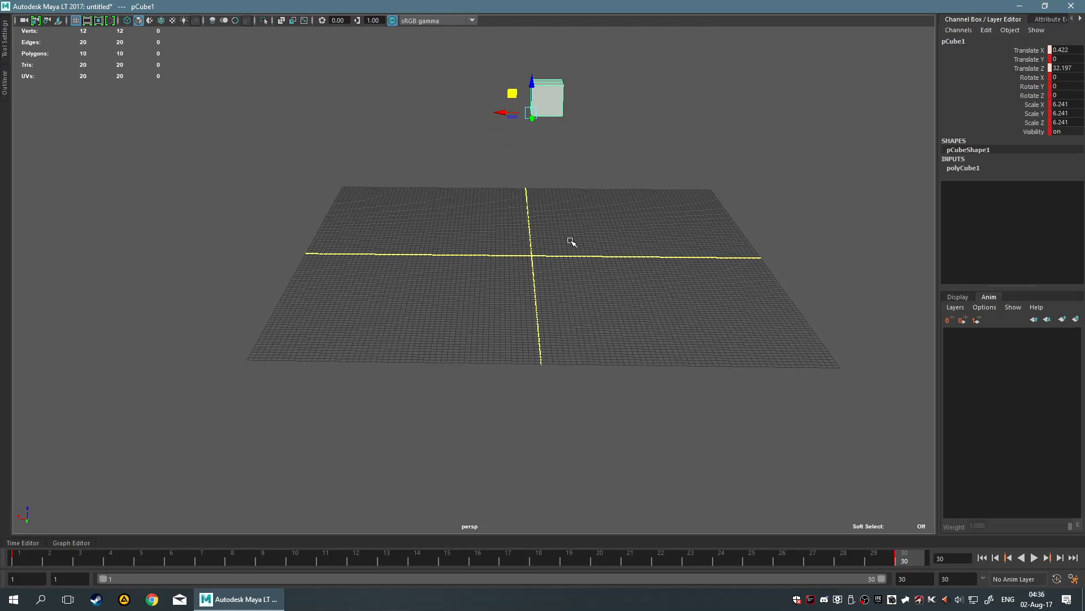
{"action": "left_click_drag", "start_coordinate": [572, 242], "coordinate": [548, 294], "text": "alt"}
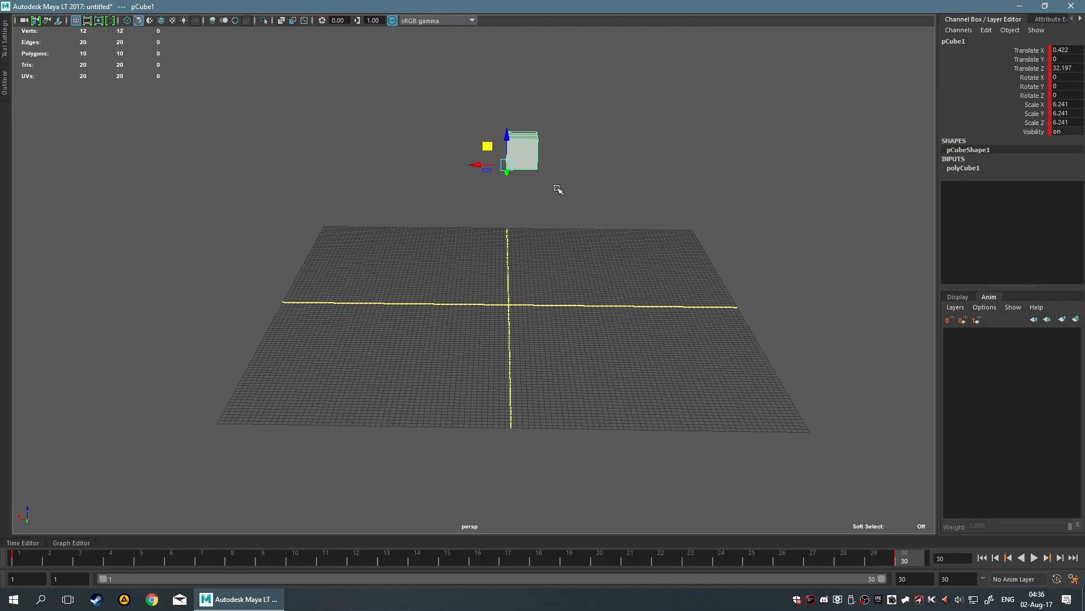
{"action": "left_click_drag", "start_coordinate": [506, 166], "coordinate": [751, 334]}
{"action": "key", "text": "ctrl+z"}
Play and stop the animation with the raised end position, and undo the cube's raised keyframe and move at frame 30.
{"action": "left_click", "coordinate": [1035, 556]}
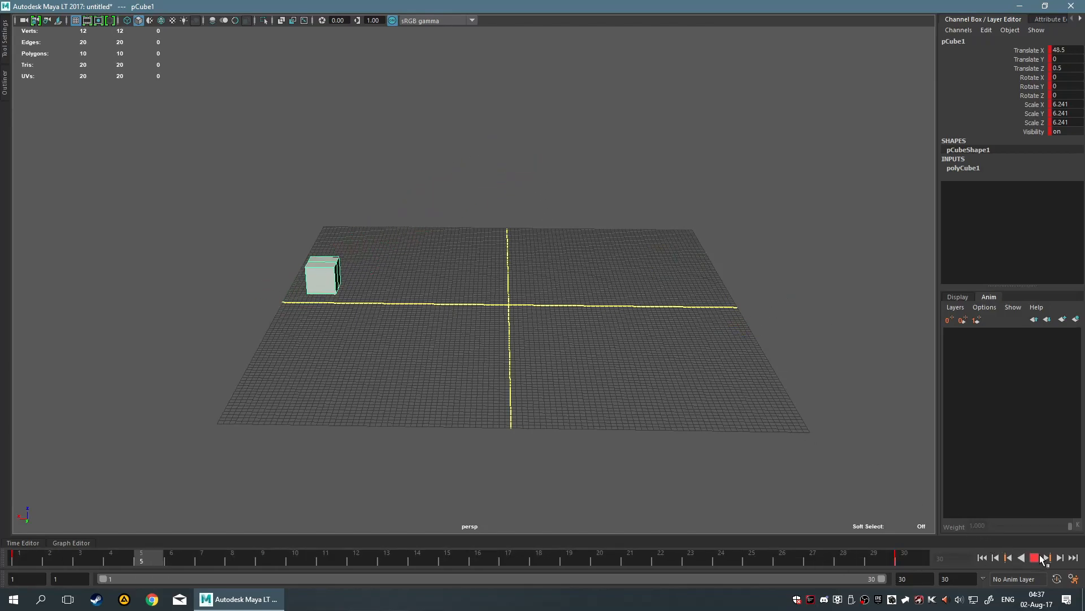
{"action": "left_click", "coordinate": [1037, 558]}
{"action": "key", "text": "ctrl+z"}
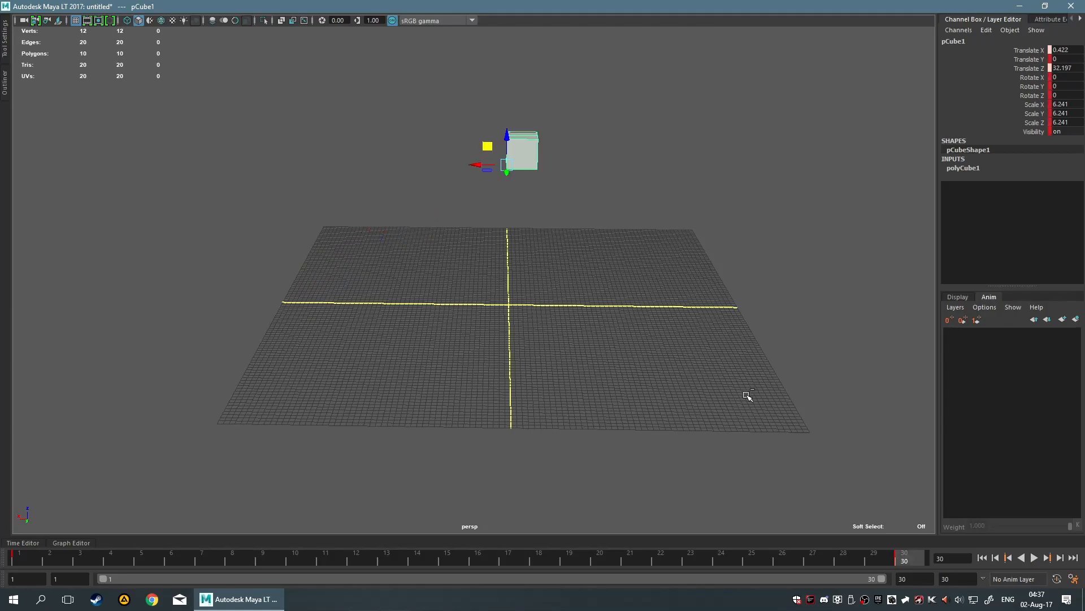
{"action": "key", "text": "ctrl+z"}
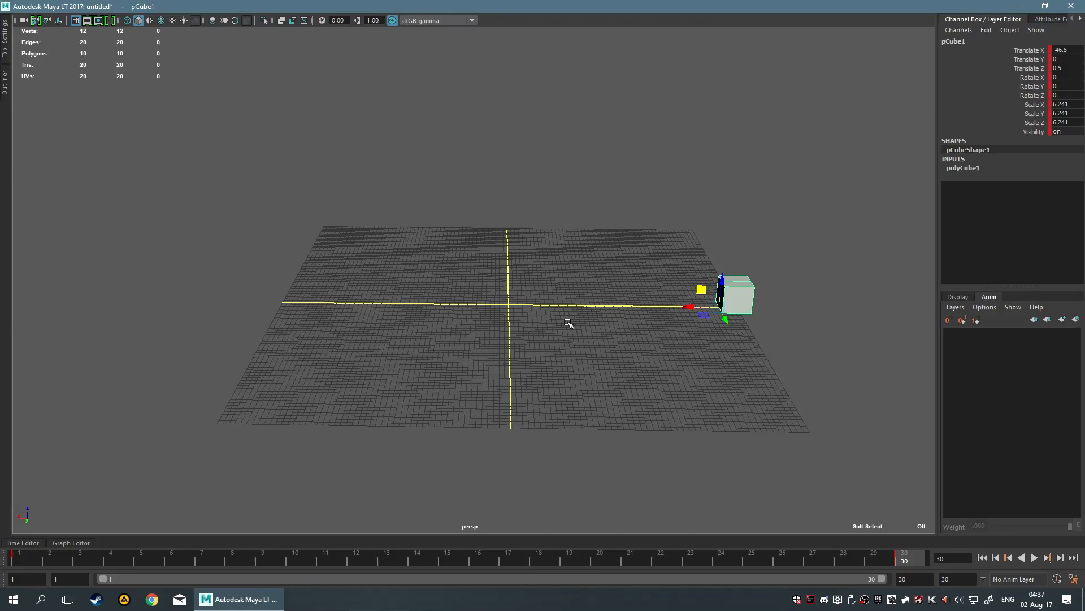
At frame 15, move the cube along Y to about 41.8 and key it.
{"action": "left_click_drag", "start_coordinate": [703, 315], "coordinate": [495, 375]}
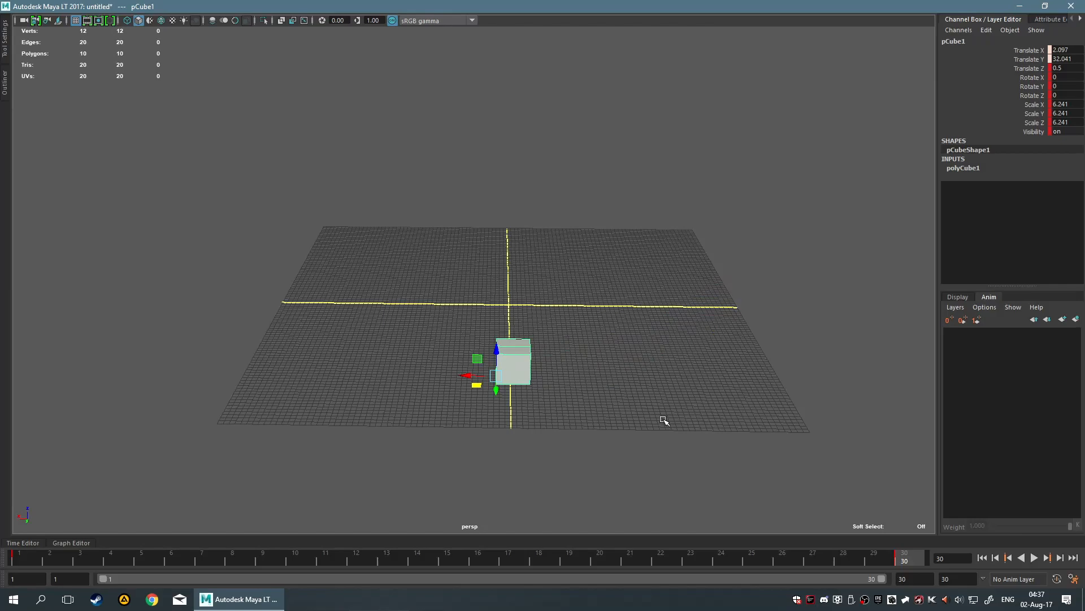
{"action": "left_click", "coordinate": [478, 563]}
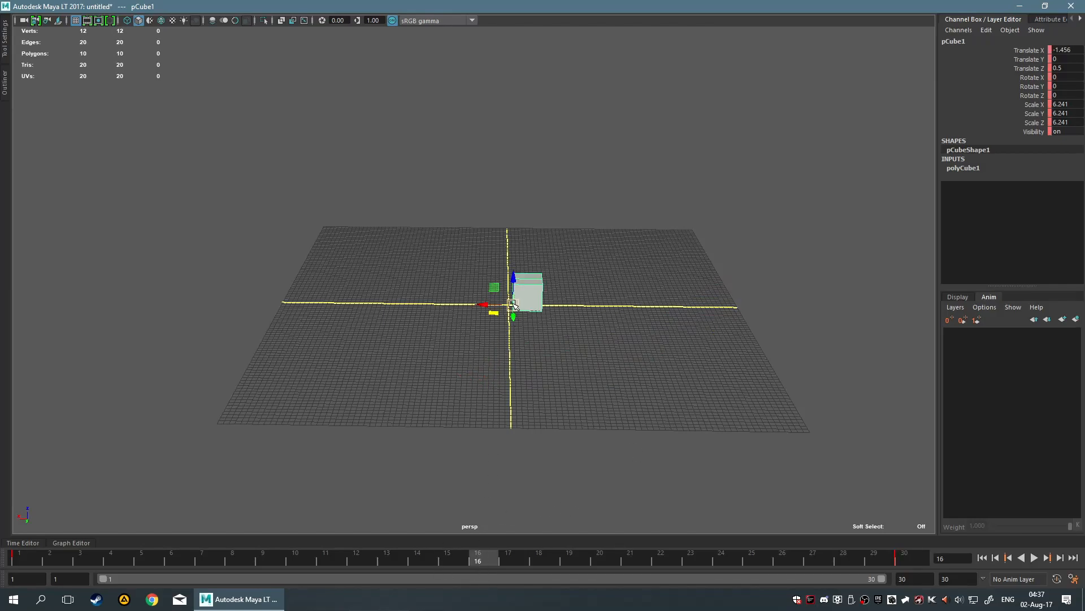
{"action": "left_click", "coordinate": [459, 558]}
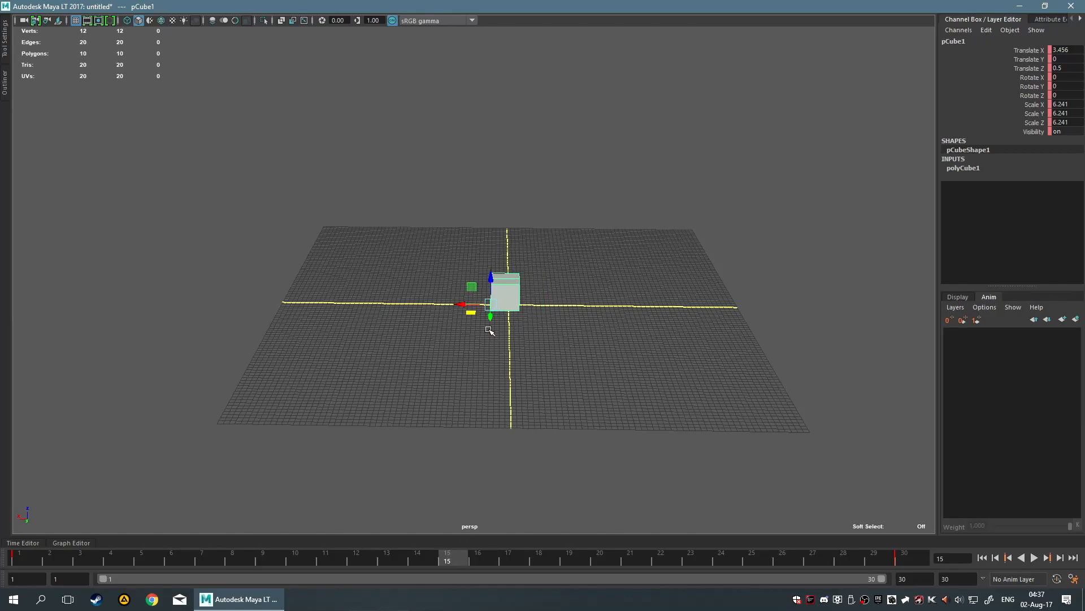
{"action": "left_click_drag", "start_coordinate": [493, 315], "coordinate": [506, 419]}
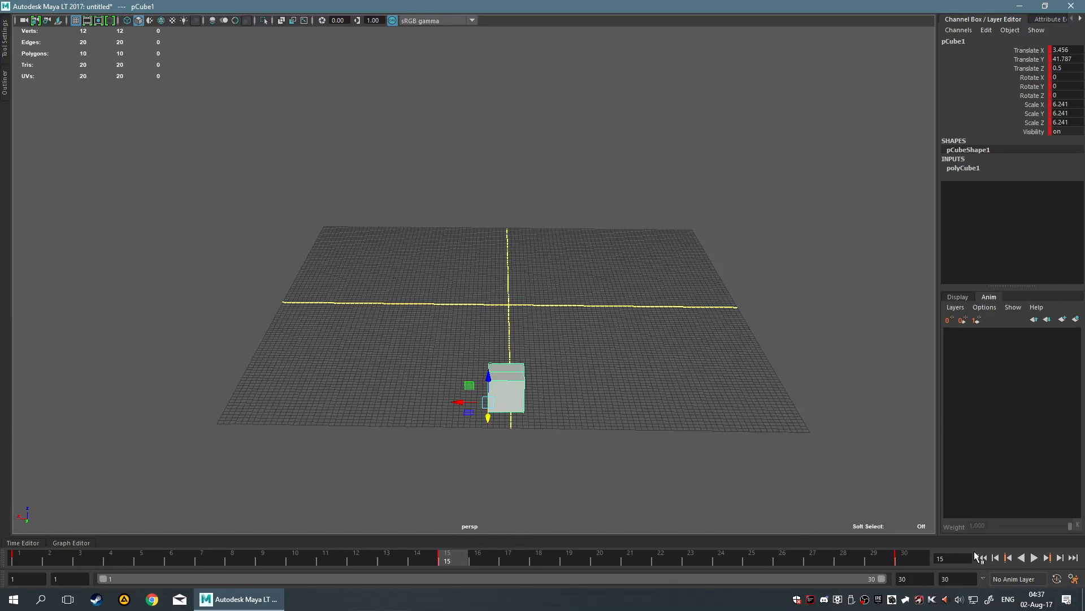
Play the animation from the start to examine the cube's sideways path from several angles, and stop it.
{"action": "left_click", "coordinate": [982, 558]}
{"action": "left_click", "coordinate": [1034, 558]}
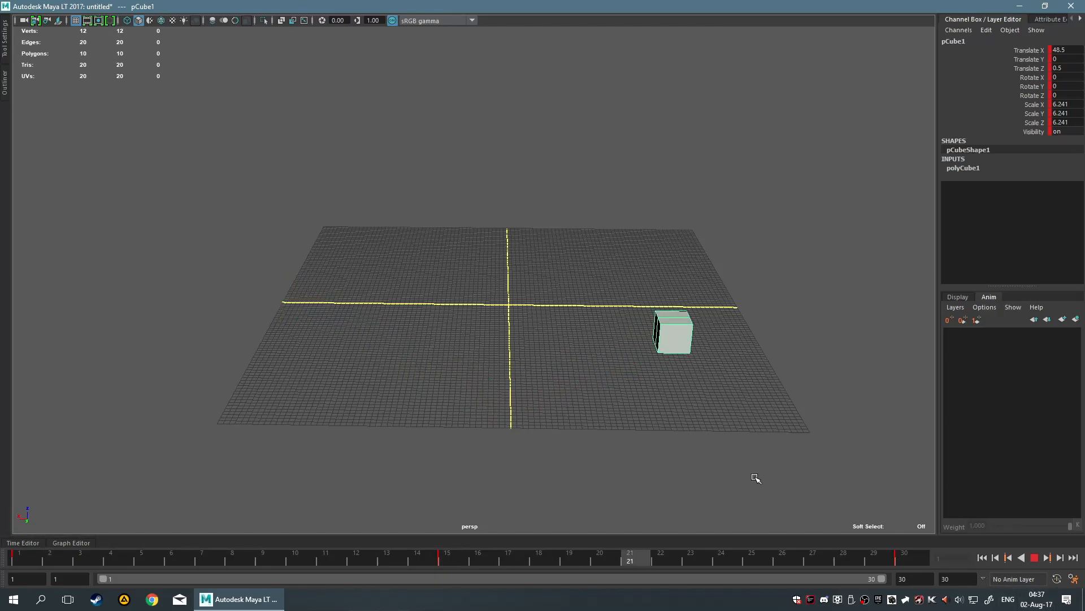
{"action": "left_click_drag", "start_coordinate": [494, 339], "coordinate": [661, 373], "text": "alt"}
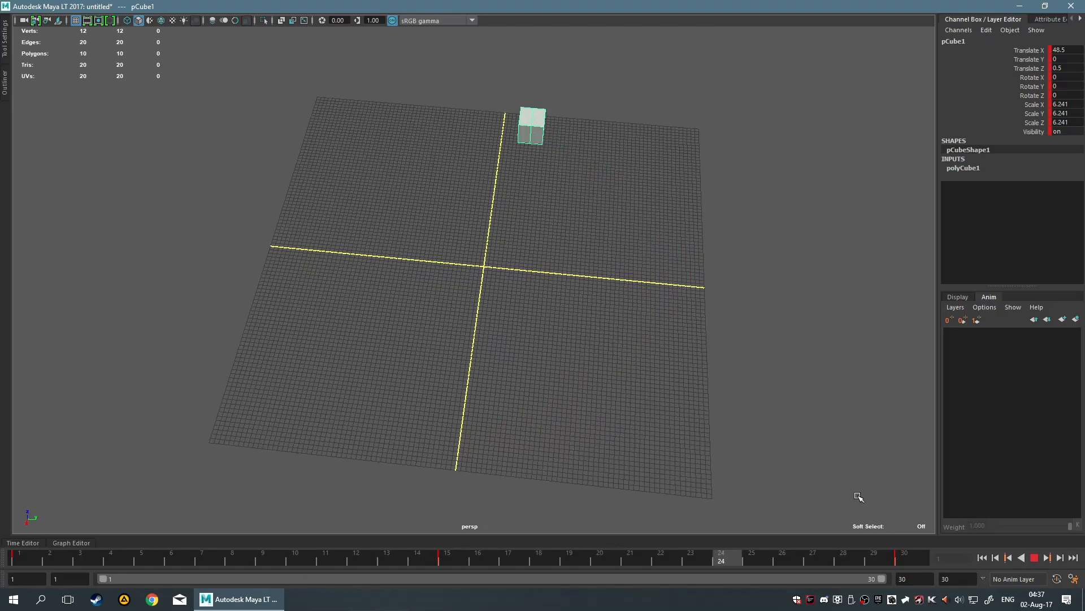
{"action": "left_click", "coordinate": [1033, 559]}
Scale the cube uniformly to about 10.6 at frame 23 and about 3.24 at frame 7, keying both frames.
{"action": "left_click_drag", "start_coordinate": [788, 405], "coordinate": [474, 343], "text": "alt"}
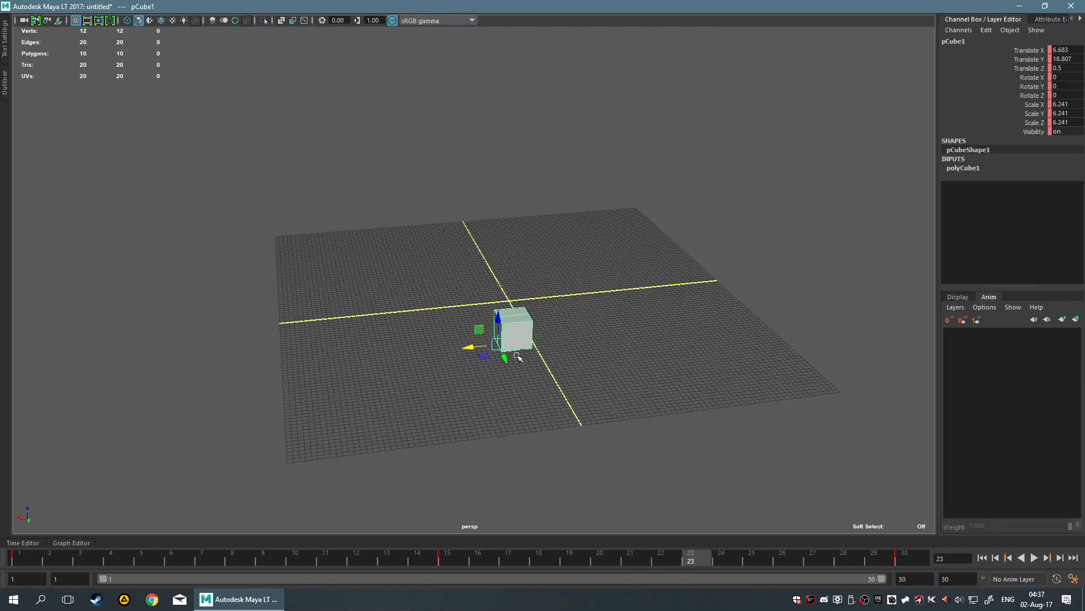
{"action": "key", "text": "ctrl+z"}
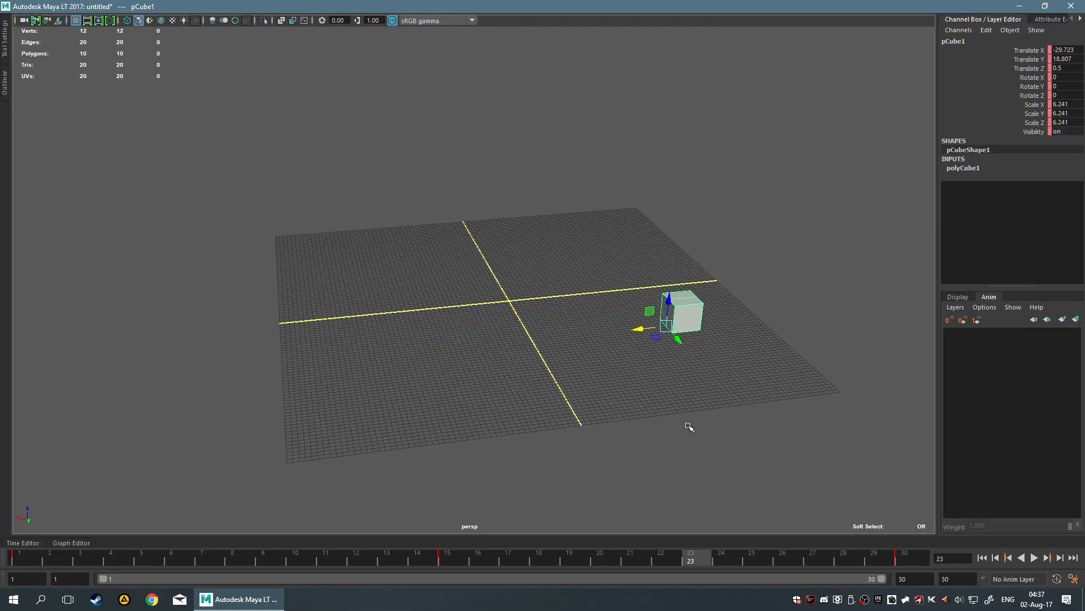
{"action": "key", "text": "r"}
{"action": "left_click_drag", "start_coordinate": [664, 330], "coordinate": [728, 441]}
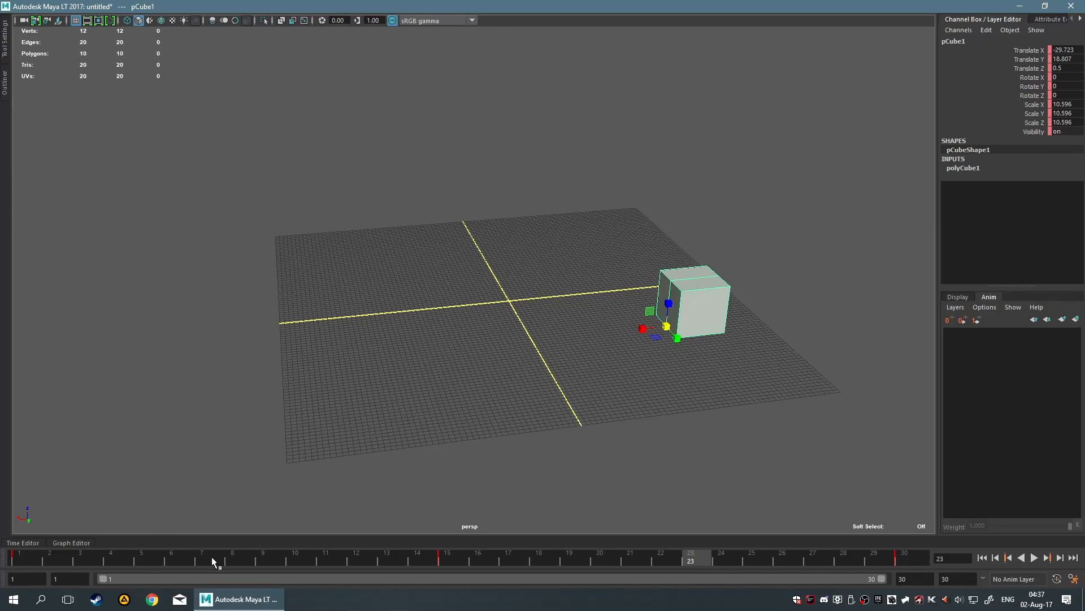
{"action": "key", "text": "s"}
{"action": "left_click", "coordinate": [208, 562]}
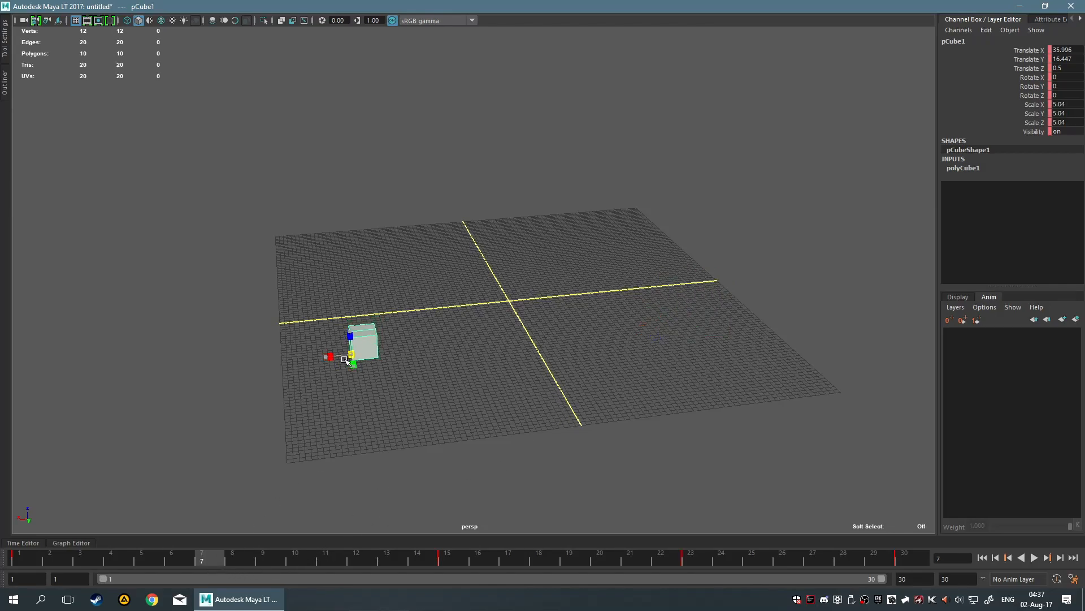
{"action": "left_click_drag", "start_coordinate": [346, 360], "coordinate": [325, 362]}
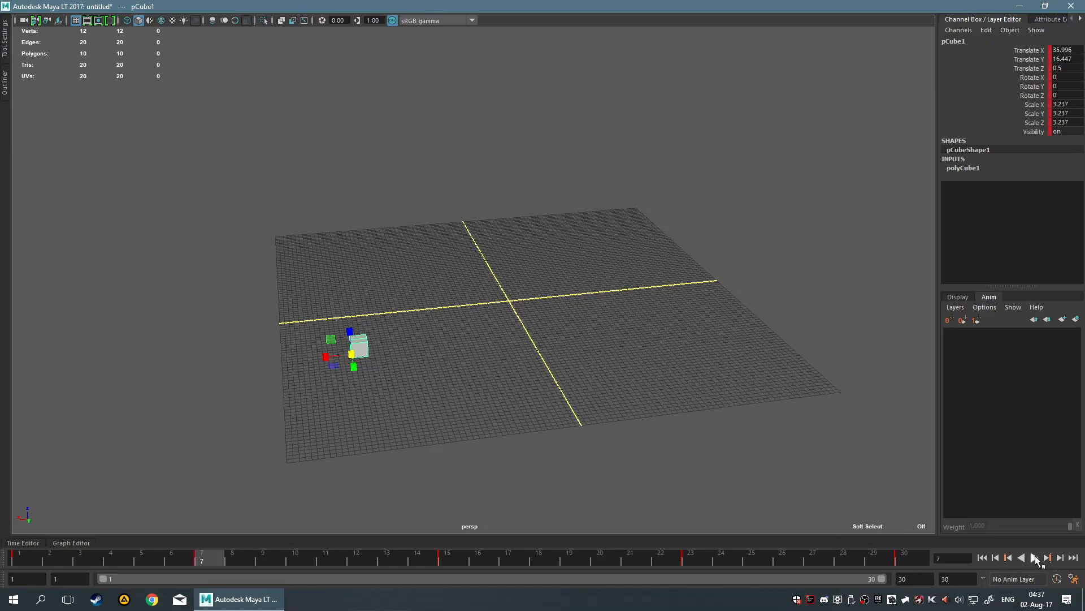
Play the animation from frame 1 to examine the cube's size changes from another angle, and stop it.
{"action": "left_click", "coordinate": [28, 555]}
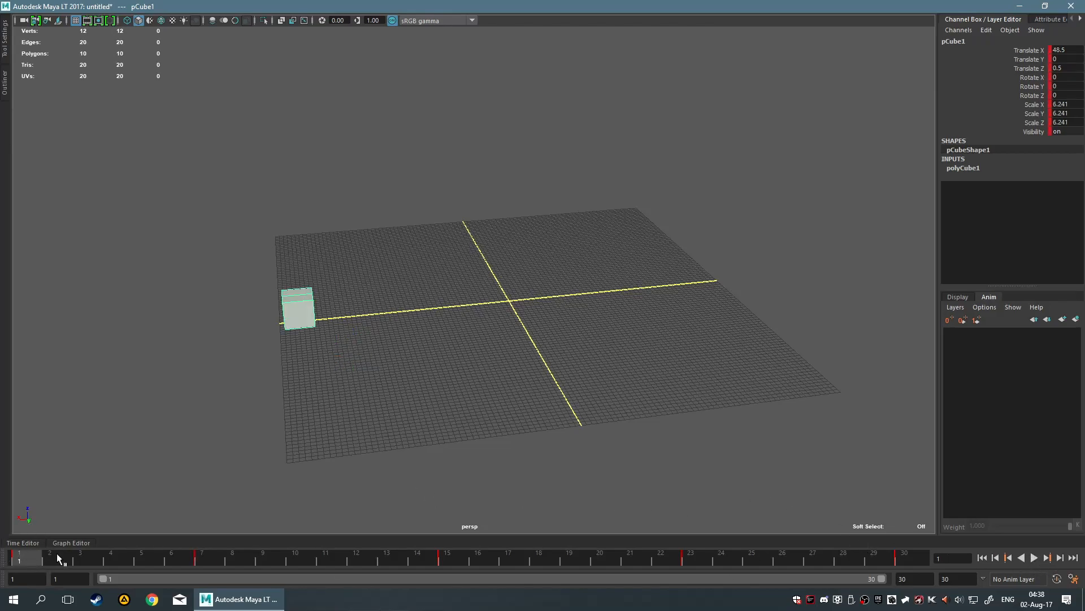
{"action": "left_click", "coordinate": [1032, 561]}
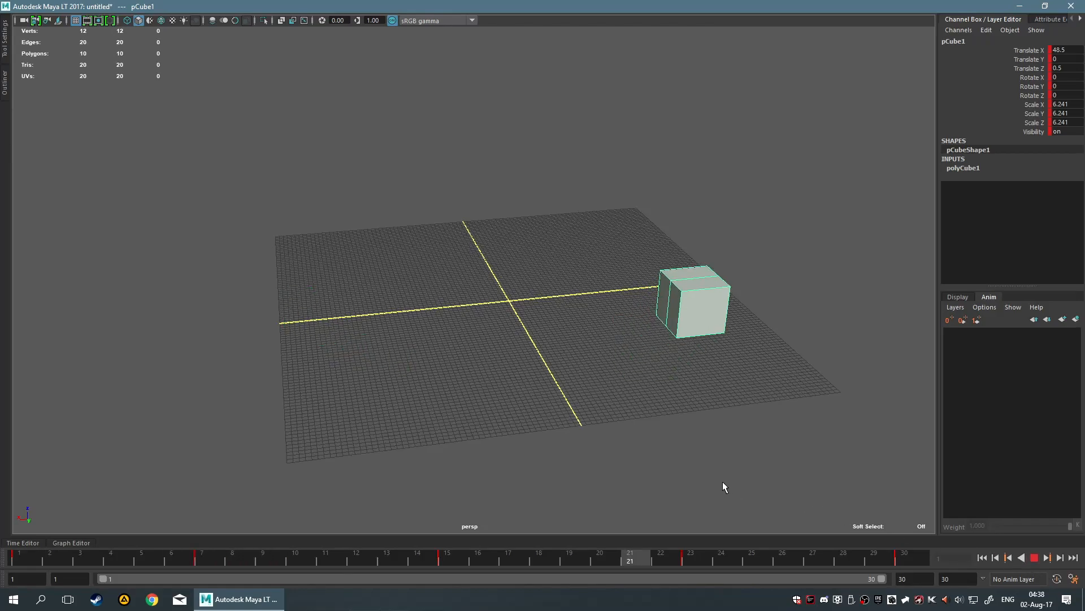
{"action": "left_click_drag", "start_coordinate": [766, 358], "coordinate": [676, 369], "text": "alt"}
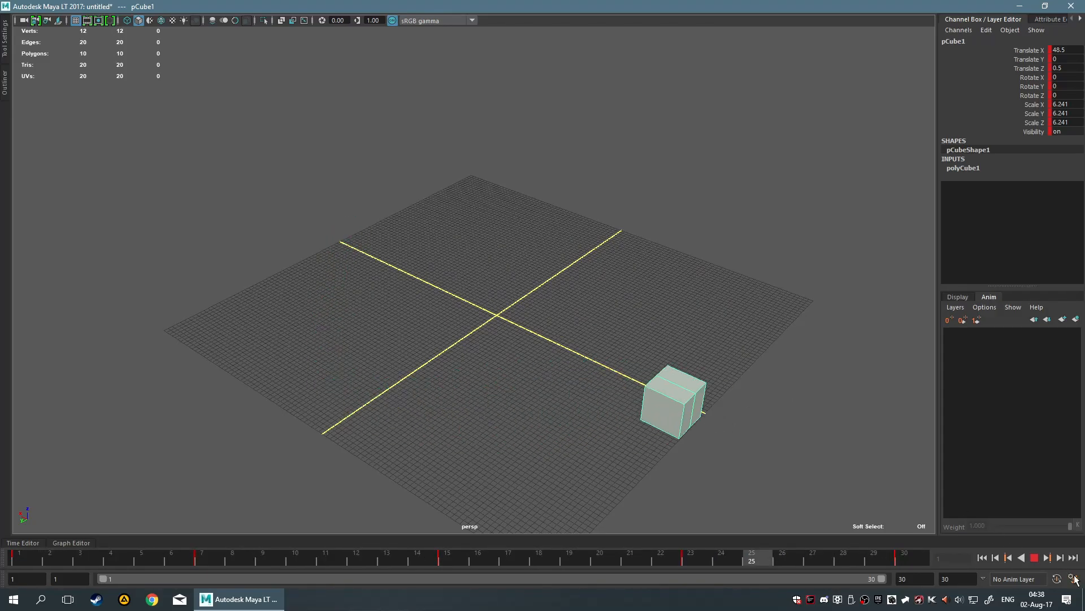
{"action": "left_click", "coordinate": [1035, 558]}
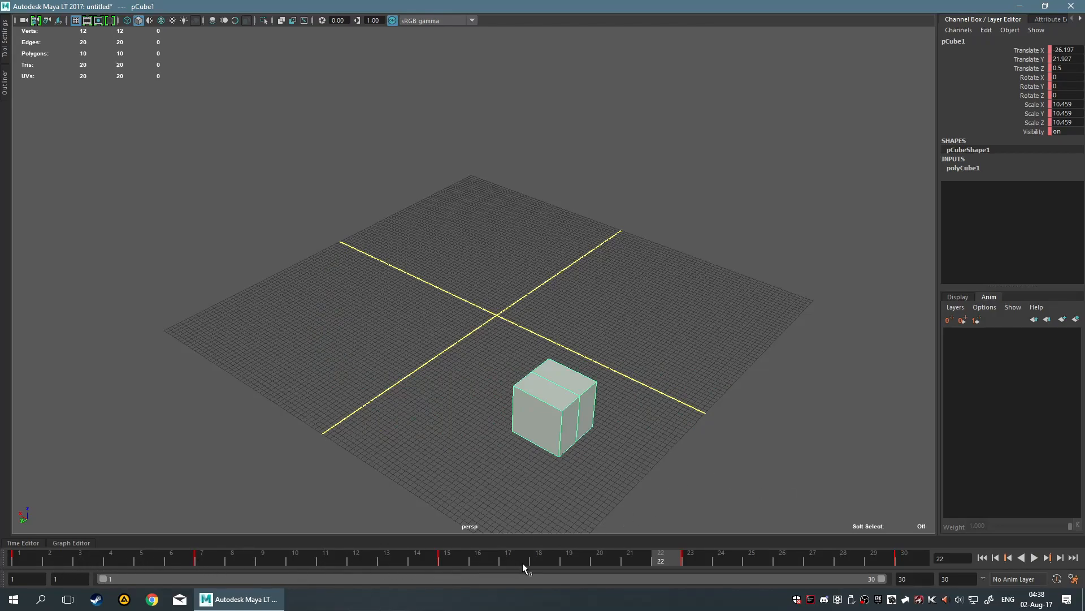
At frame 9, rotate the cube to about X 29.9, Y 1.9 and Z 33, and key it.
{"action": "left_click", "coordinate": [268, 552]}
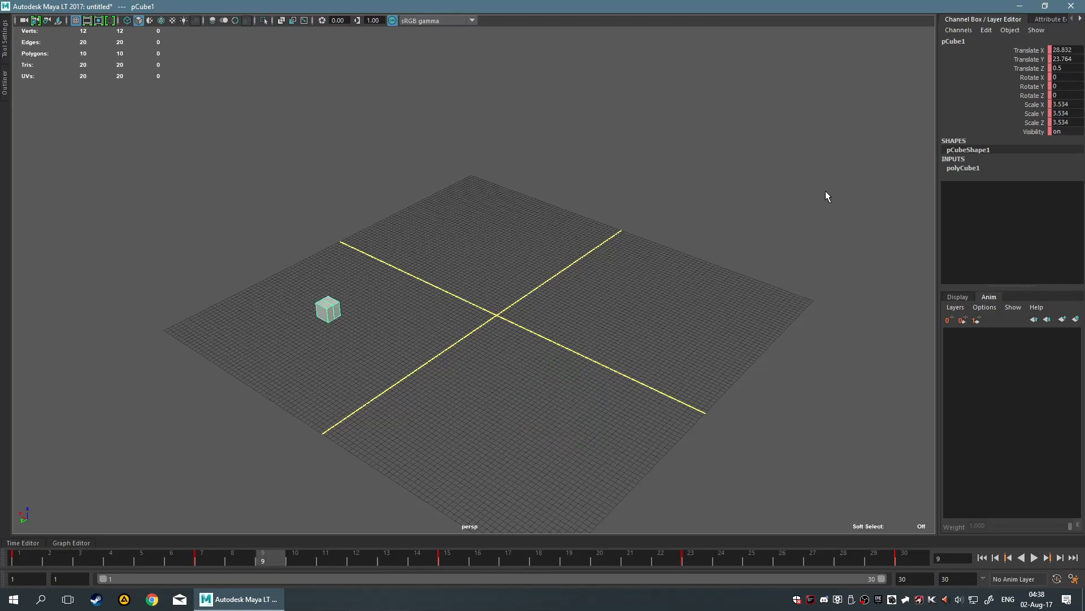
{"action": "key", "text": "w"}
{"action": "key", "text": "e"}
{"action": "left_click_drag", "start_coordinate": [443, 295], "coordinate": [487, 296], "text": "alt"}
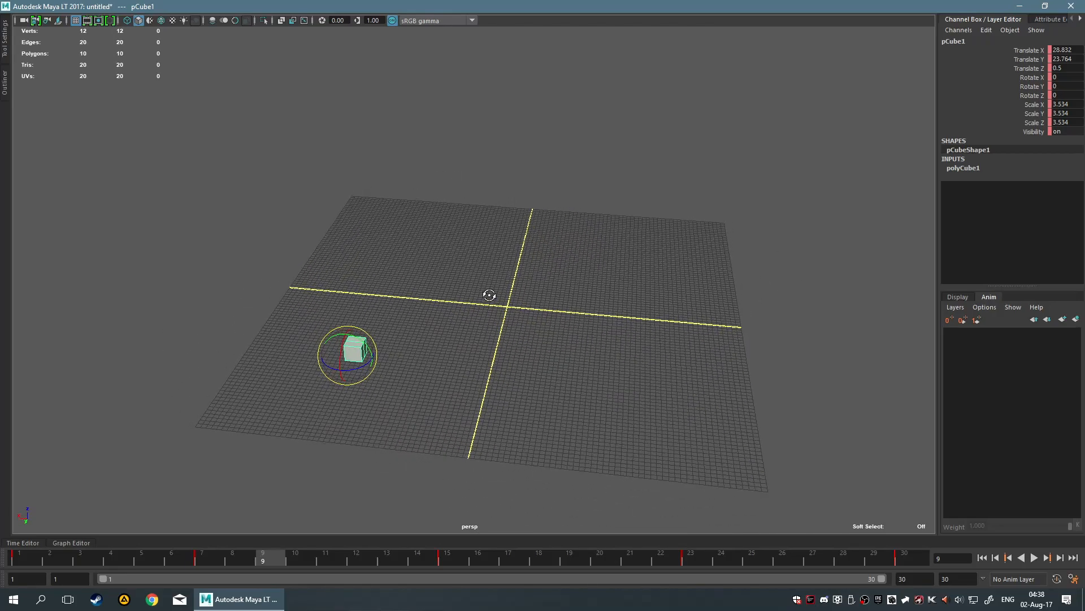
{"action": "left_click", "coordinate": [514, 348]}
{"action": "mouse_move", "coordinate": [308, 325]}
{"action": "left_mouse_down"}
{"action": "mouse_move", "coordinate": [460, 417]}
{"action": "mouse_move", "coordinate": [453, 413]}
{"action": "left_mouse_up"}
{"action": "left_click_drag", "start_coordinate": [351, 348], "coordinate": [357, 342]}
{"action": "left_click_drag", "start_coordinate": [361, 339], "coordinate": [370, 340]}
{"action": "key", "text": "ctrl+z"}
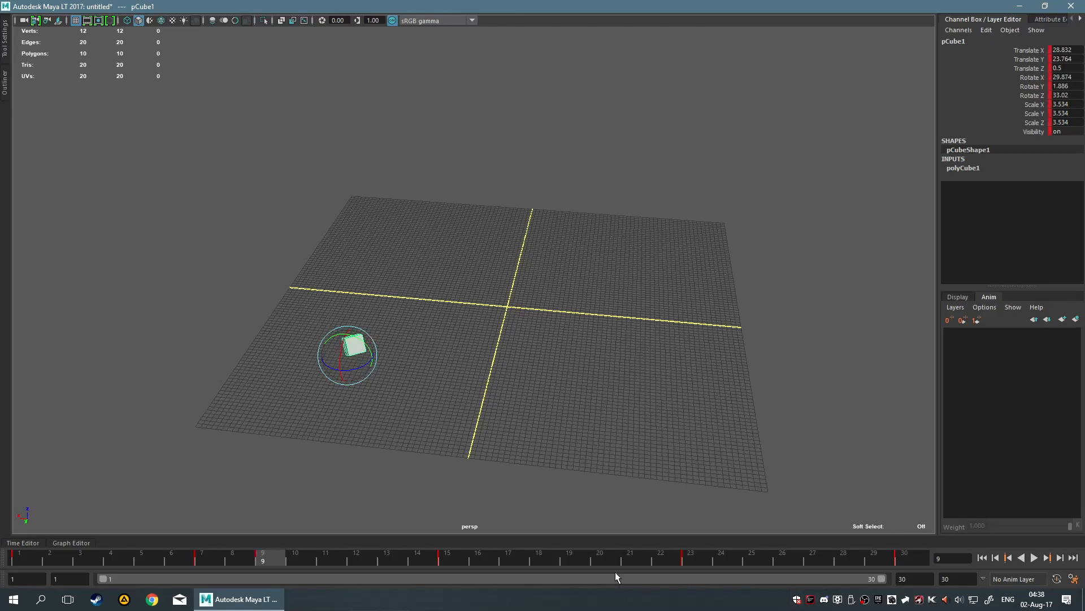
At frame 21, rotate the cube to about X -40.6, Y 16.3 and Z -20.7, and key it.
{"action": "left_click", "coordinate": [631, 560]}
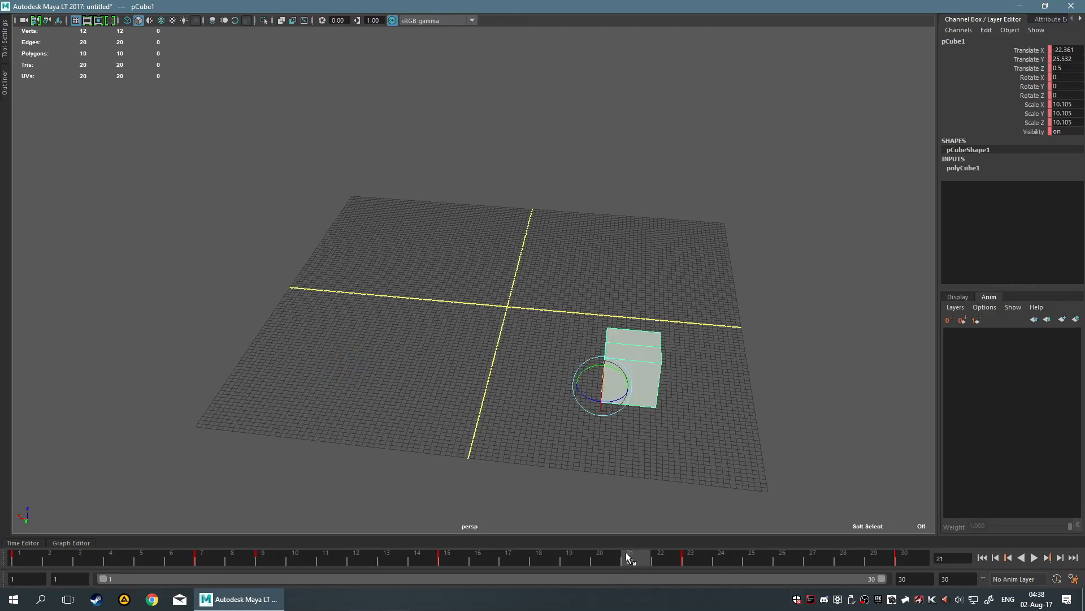
{"action": "mouse_move", "coordinate": [598, 403]}
{"action": "left_mouse_down"}
{"action": "mouse_move", "coordinate": [580, 400]}
{"action": "mouse_move", "coordinate": [586, 413]}
{"action": "left_mouse_up"}
{"action": "key", "text": "s"}
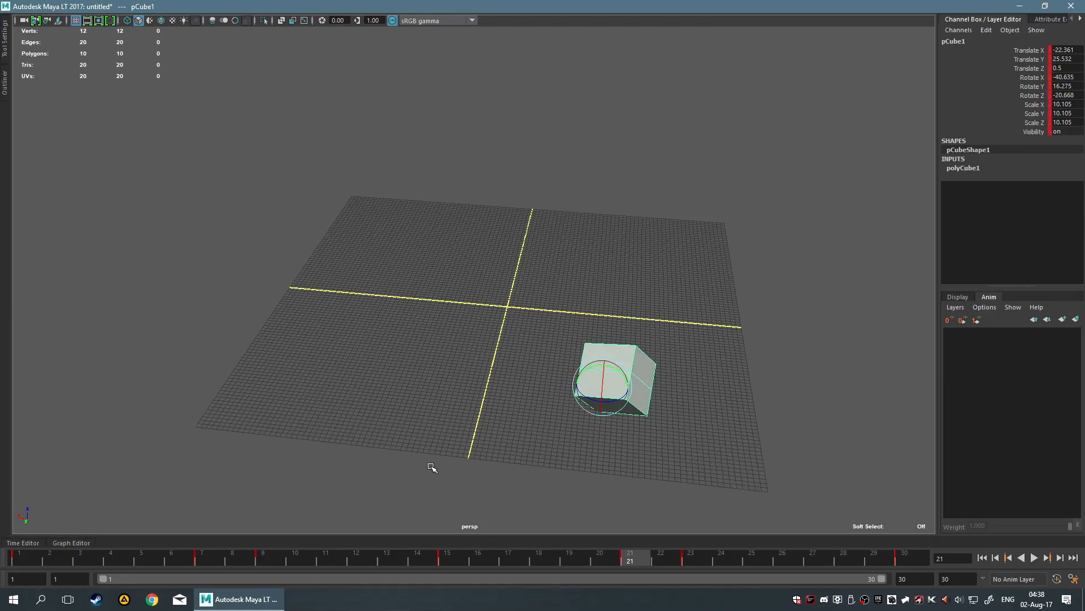
{"action": "key", "text": "q"}
Play the animation from frame 1 to examine the cube's keyed rotations from several angles, and stop it.
{"action": "left_click_drag", "start_coordinate": [625, 557], "coordinate": [0, 567]}
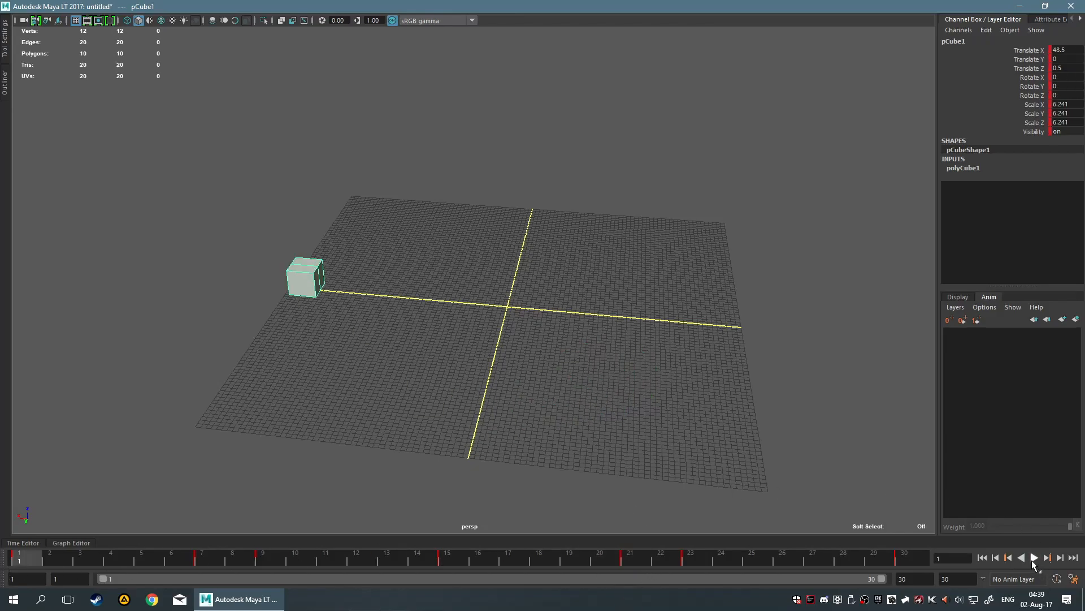
{"action": "left_click", "coordinate": [1033, 558]}
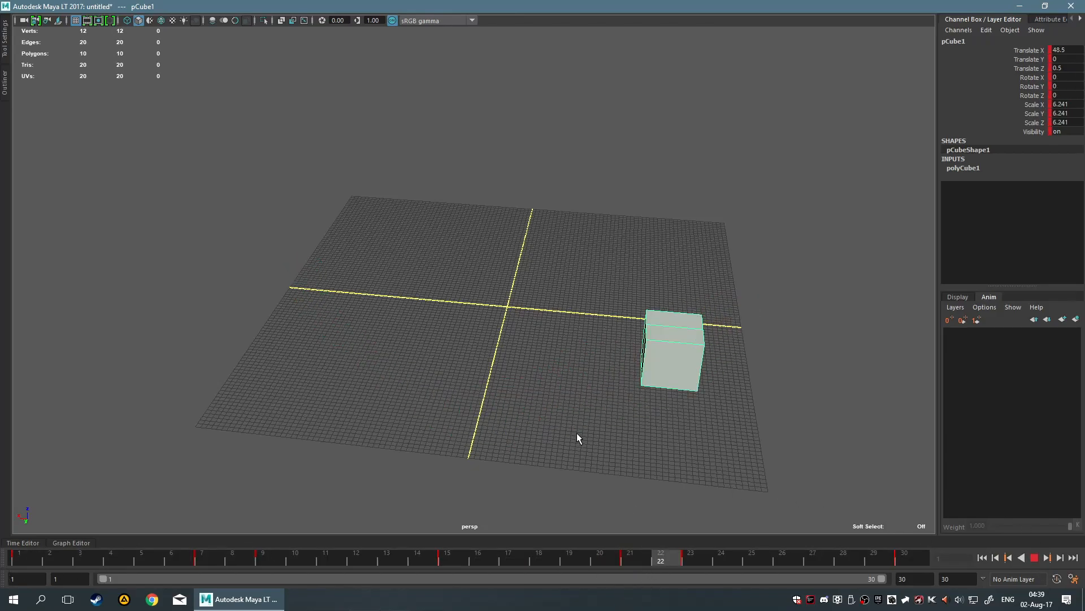
{"action": "left_click_drag", "start_coordinate": [804, 367], "coordinate": [686, 342], "text": "alt"}
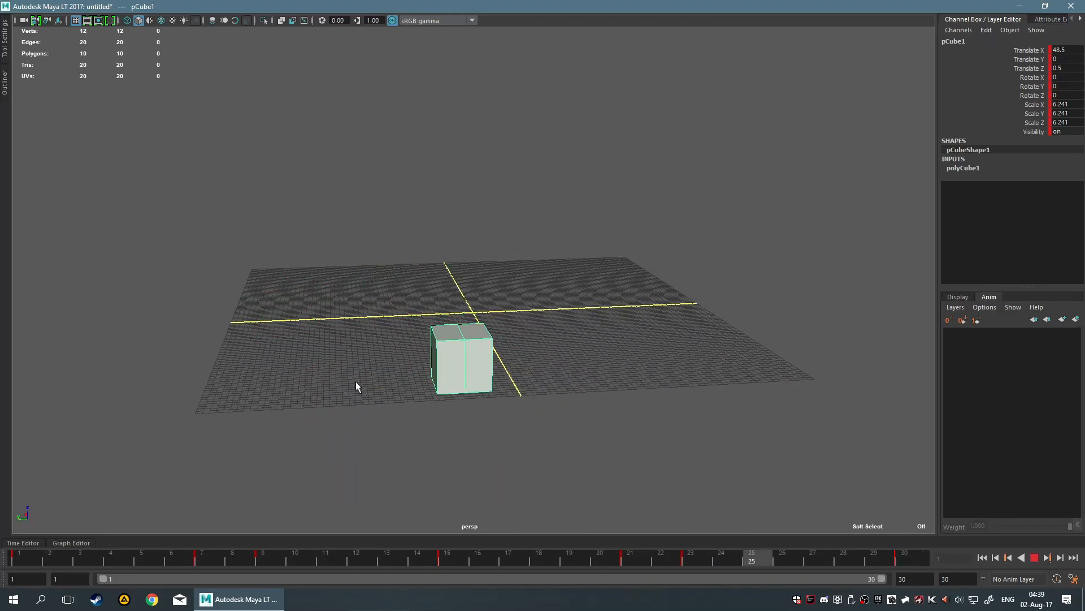
{"action": "left_click_drag", "start_coordinate": [492, 388], "coordinate": [563, 378], "text": "alt"}
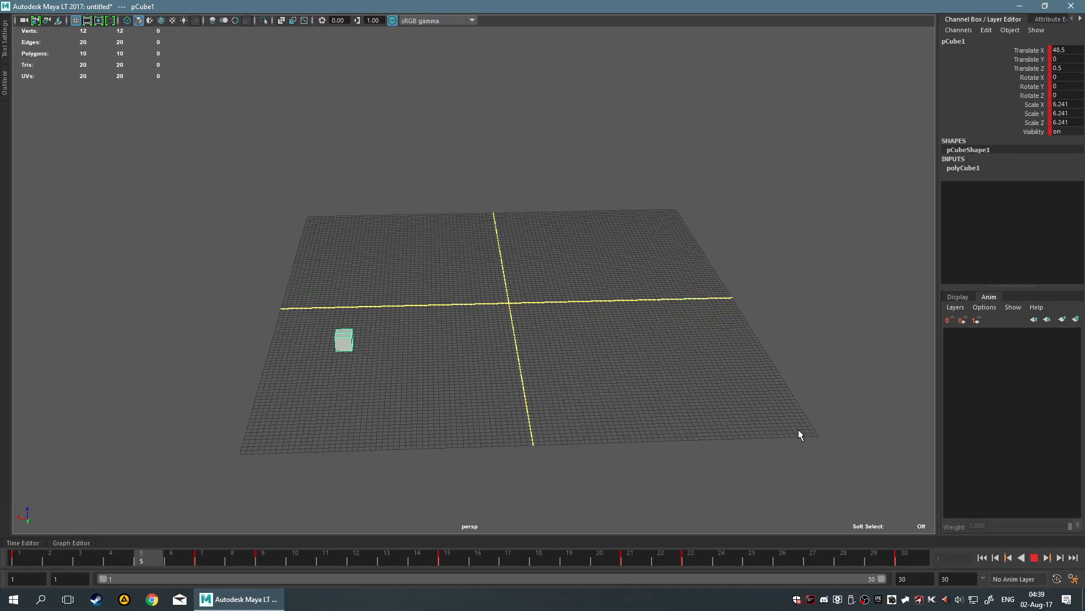
{"action": "left_click", "coordinate": [1035, 558]}
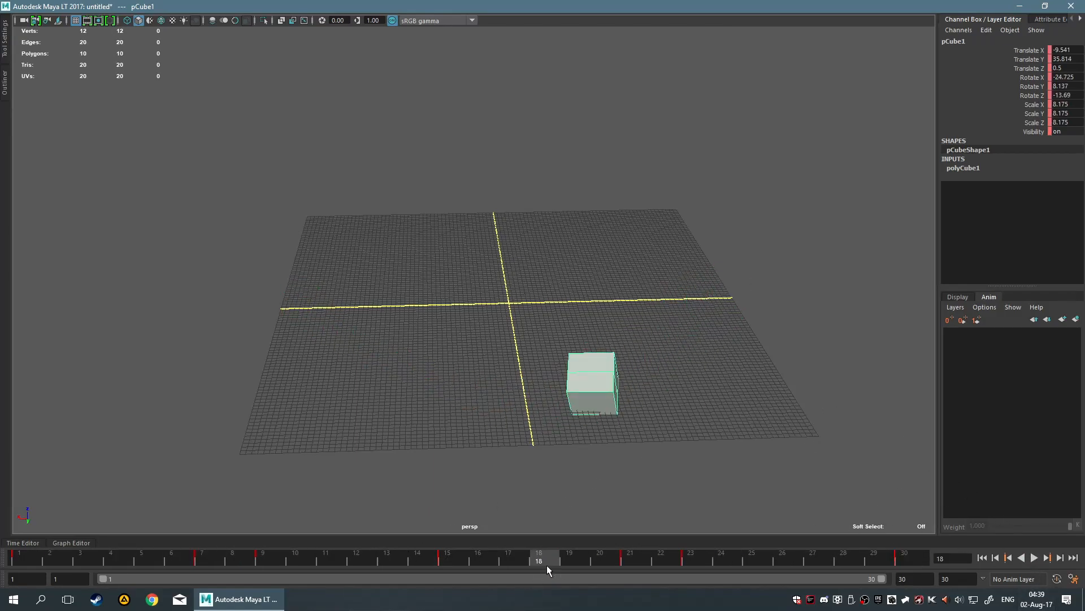
At frame 15, change the cube's Translate X to about 30.7, key it, and keep the cube selected.
{"action": "left_click_drag", "start_coordinate": [528, 555], "coordinate": [446, 556]}
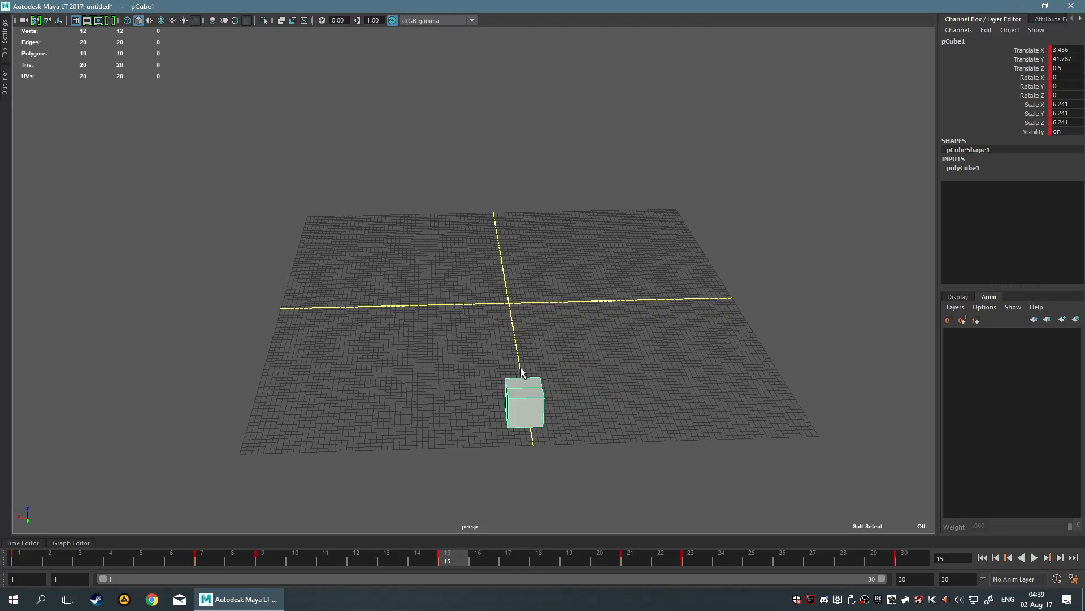
{"action": "key", "text": "w"}
{"action": "left_click_drag", "start_coordinate": [576, 431], "coordinate": [665, 438], "text": "alt"}
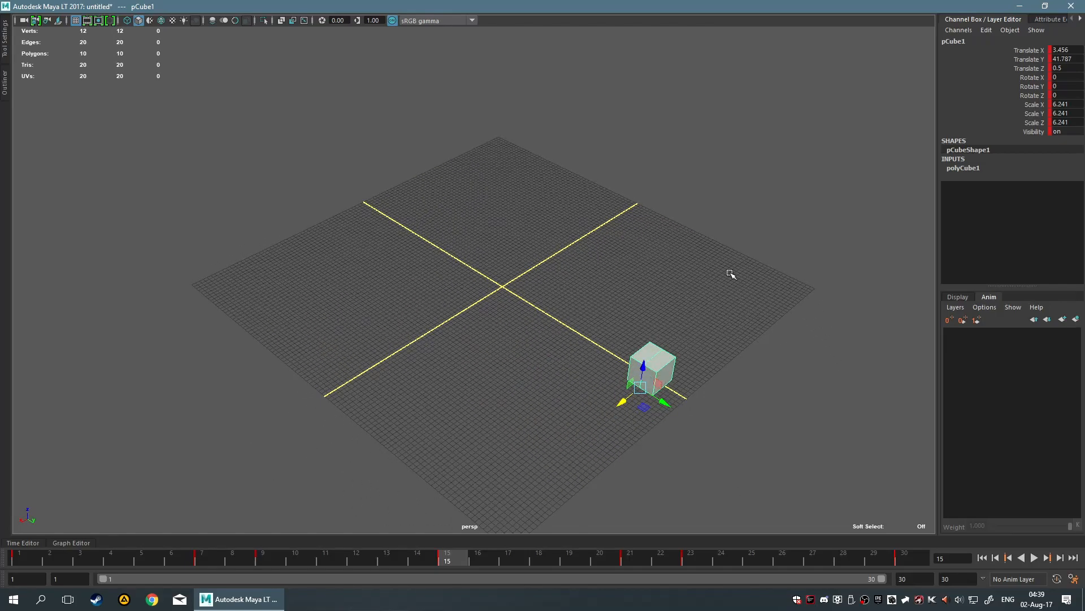
{"action": "left_click", "coordinate": [1032, 53]}
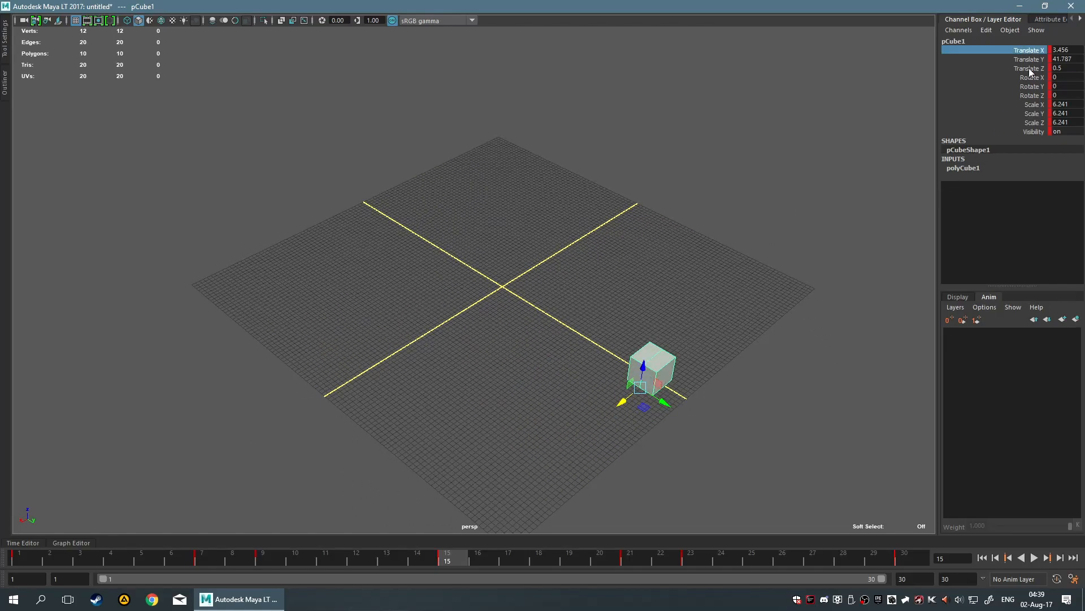
{"action": "middle_click_drag", "start_coordinate": [792, 198], "coordinate": [664, 242]}
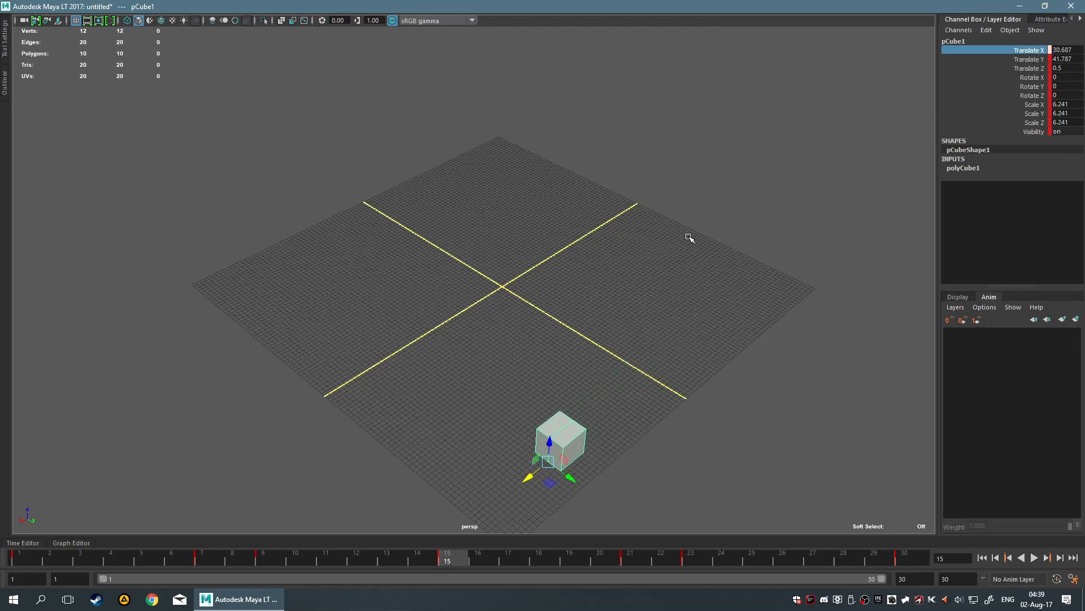
{"action": "left_click_drag", "start_coordinate": [824, 240], "coordinate": [826, 215], "text": "alt"}
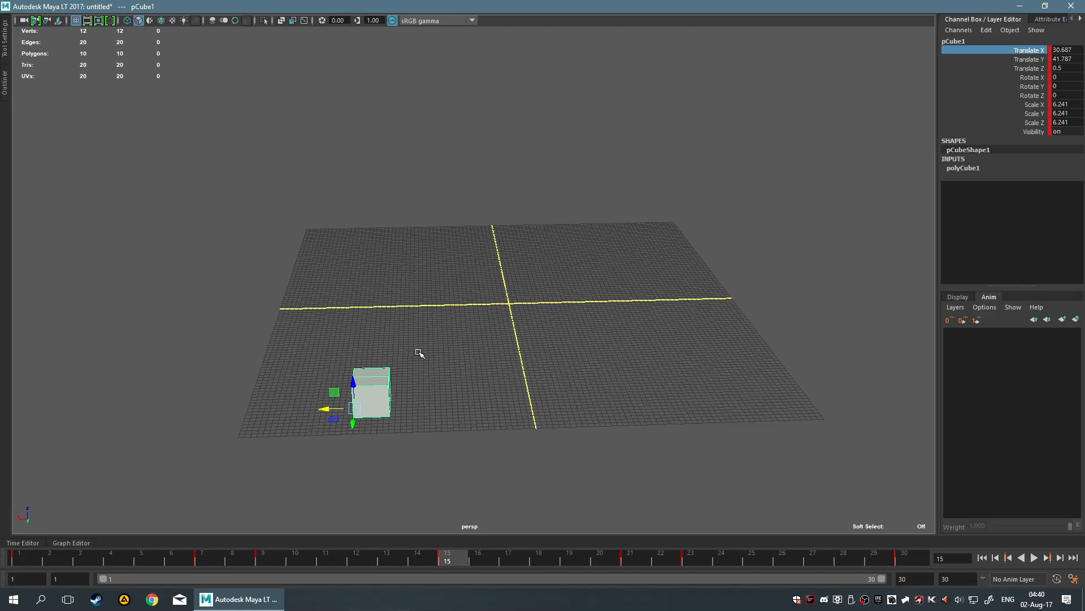
{"action": "left_click", "coordinate": [450, 361]}
{"action": "left_click_drag", "start_coordinate": [232, 315], "coordinate": [597, 493]}
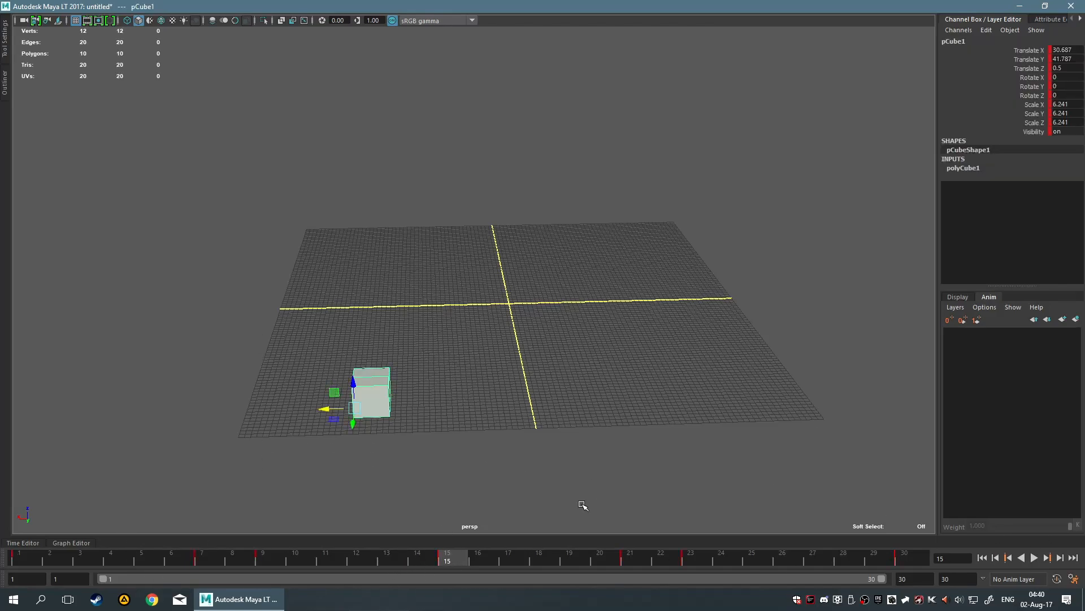
Play the animation from frame 1 to examine the cube's adjusted mid-path position from several angles, and stop it.
{"action": "left_click_drag", "start_coordinate": [449, 562], "coordinate": [19, 560]}
{"action": "left_click", "coordinate": [1034, 557]}
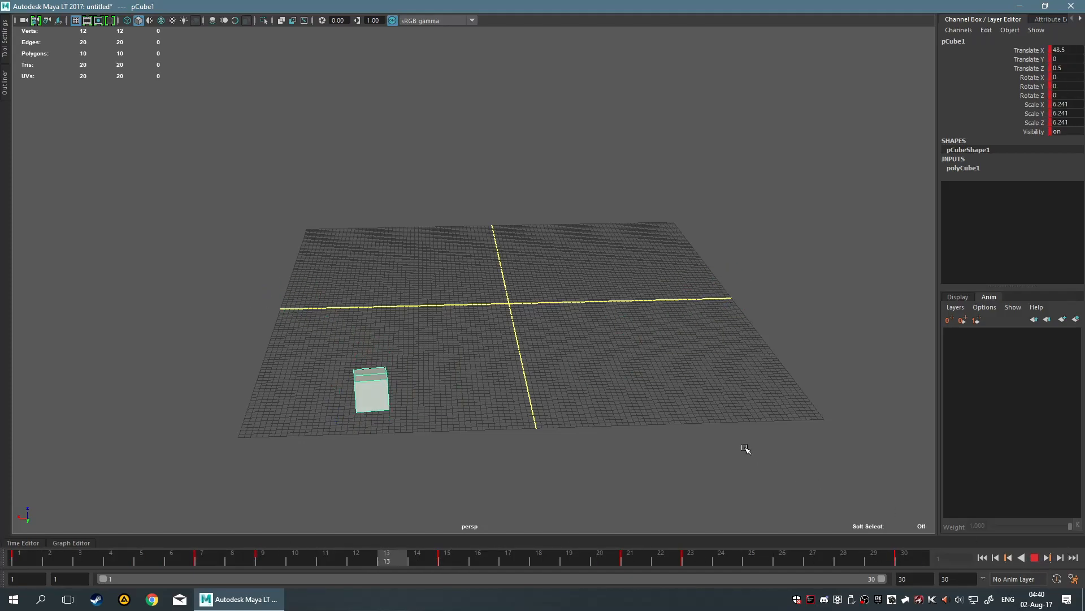
{"action": "left_click_drag", "start_coordinate": [744, 448], "coordinate": [490, 368], "text": "alt"}
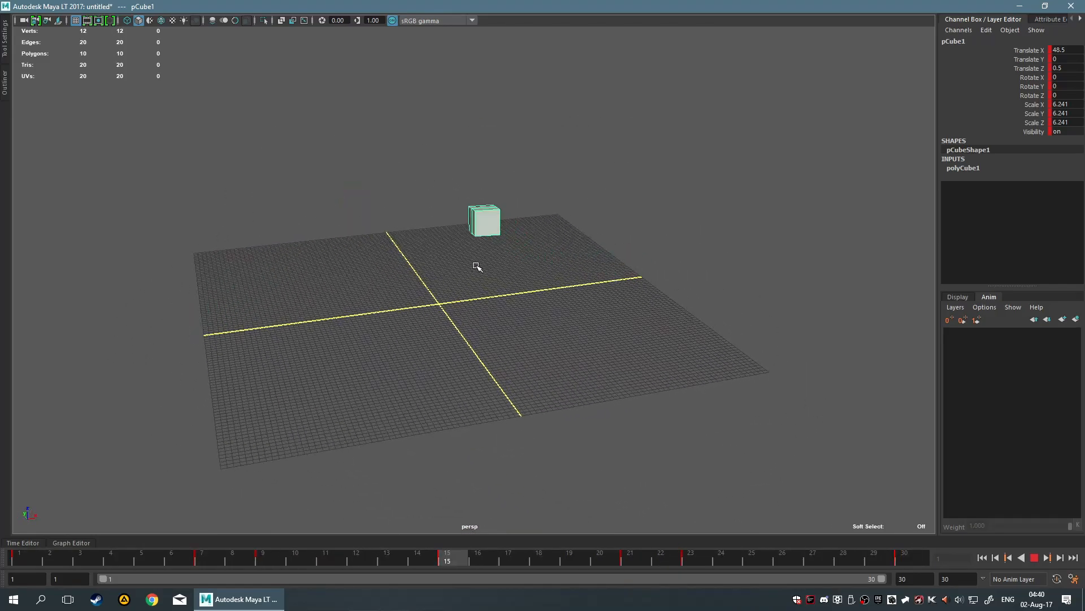
{"action": "left_click_drag", "start_coordinate": [552, 279], "coordinate": [570, 350], "text": "alt"}
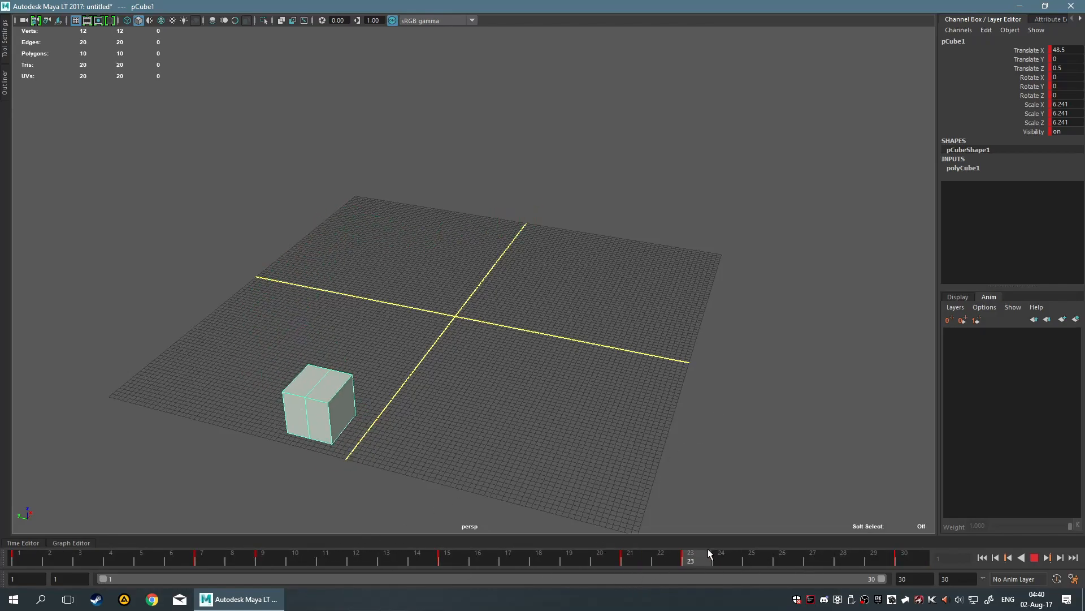
{"action": "left_click", "coordinate": [1034, 558]}
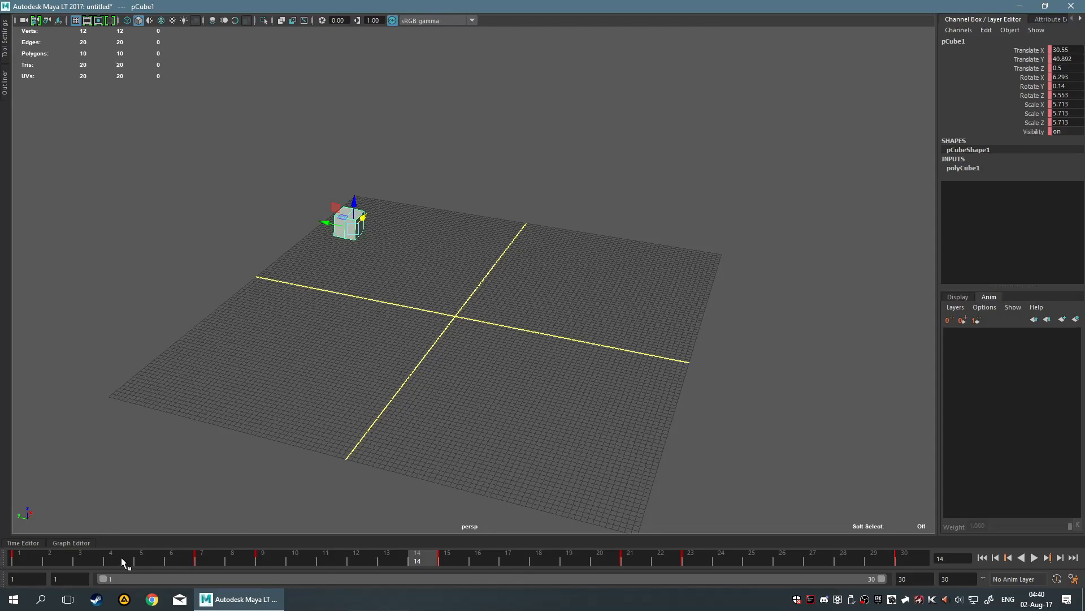
Scrub the timeline through frames 2, 6 and 12 to examine the cube's in-between poses and channel values.
{"action": "left_click", "coordinate": [55, 562]}
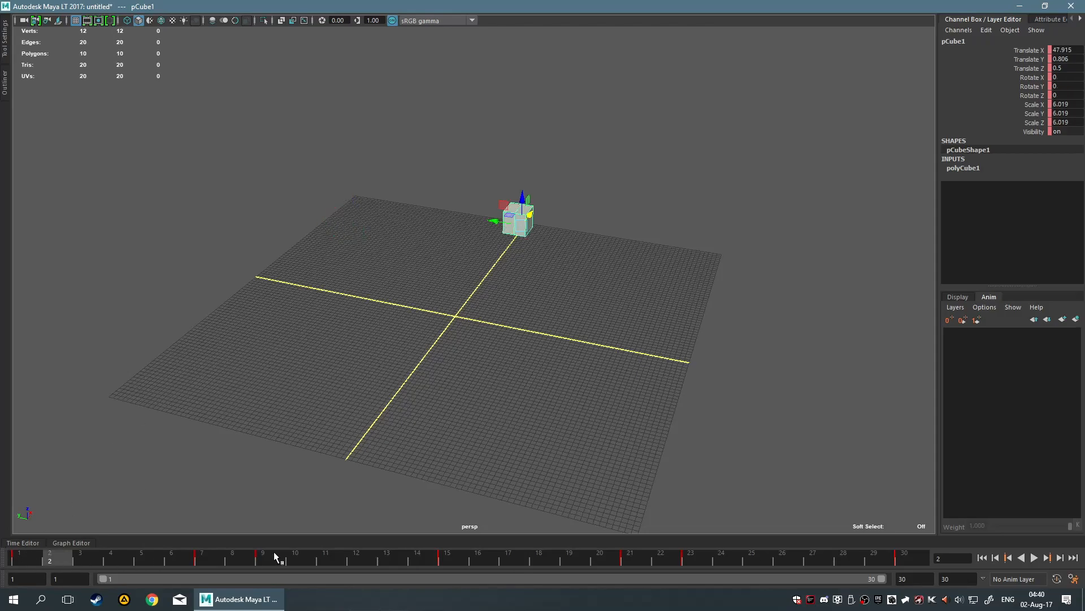
{"action": "left_click_drag", "start_coordinate": [45, 562], "coordinate": [180, 559]}
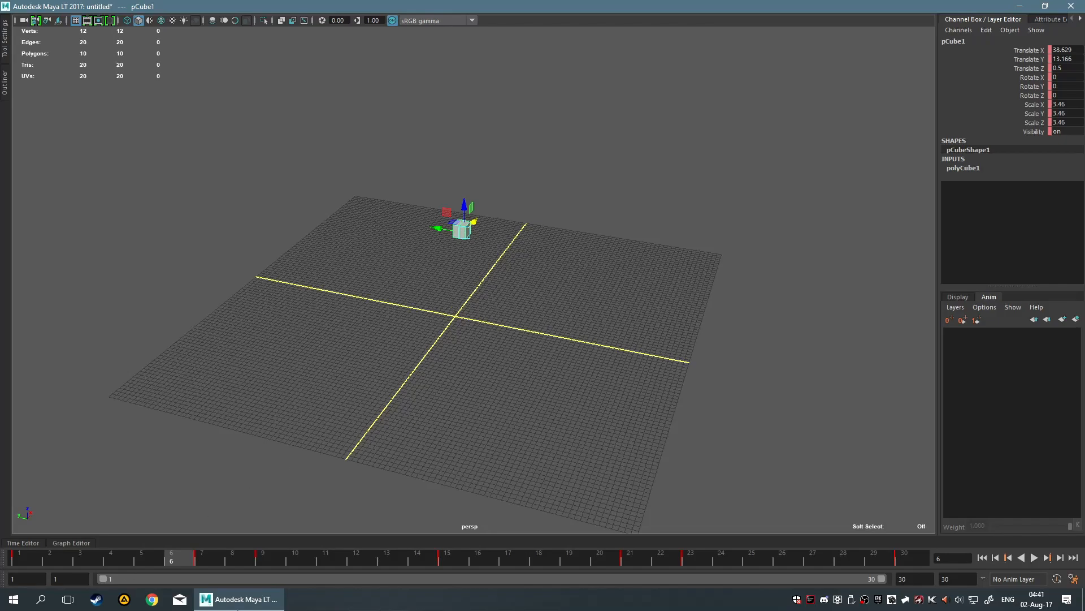
{"action": "left_click_drag", "start_coordinate": [205, 558], "coordinate": [357, 562]}
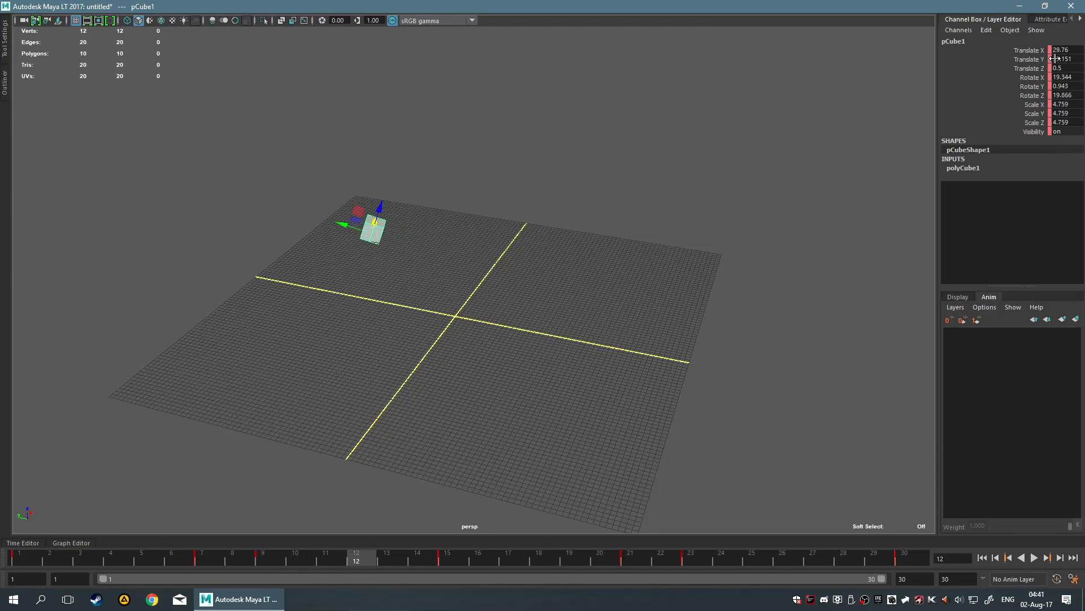
{"action": "left_click", "coordinate": [962, 298]}
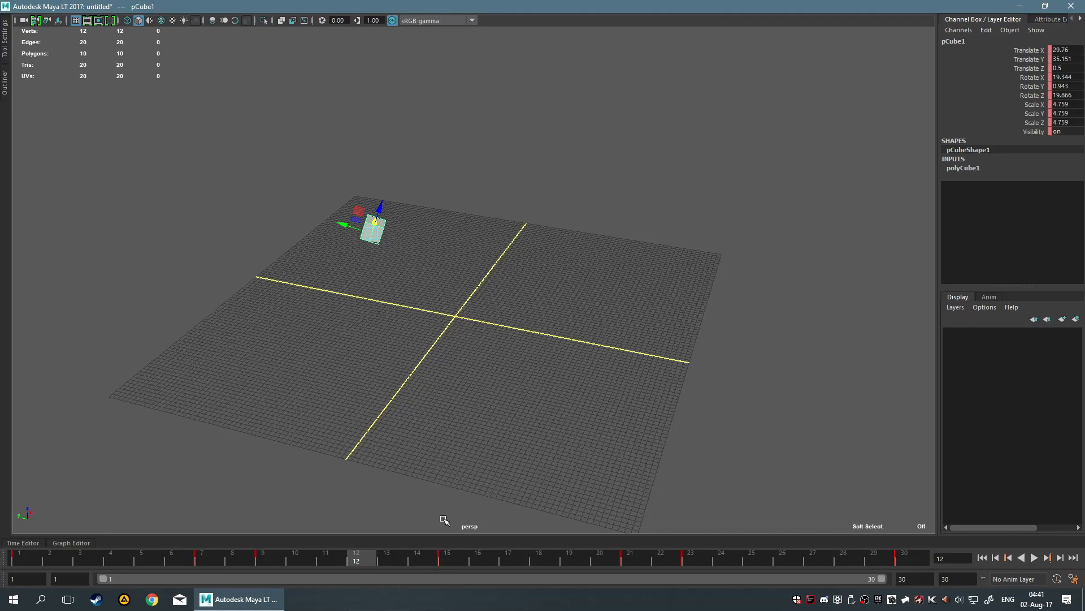
{"action": "left_click", "coordinate": [437, 558]}
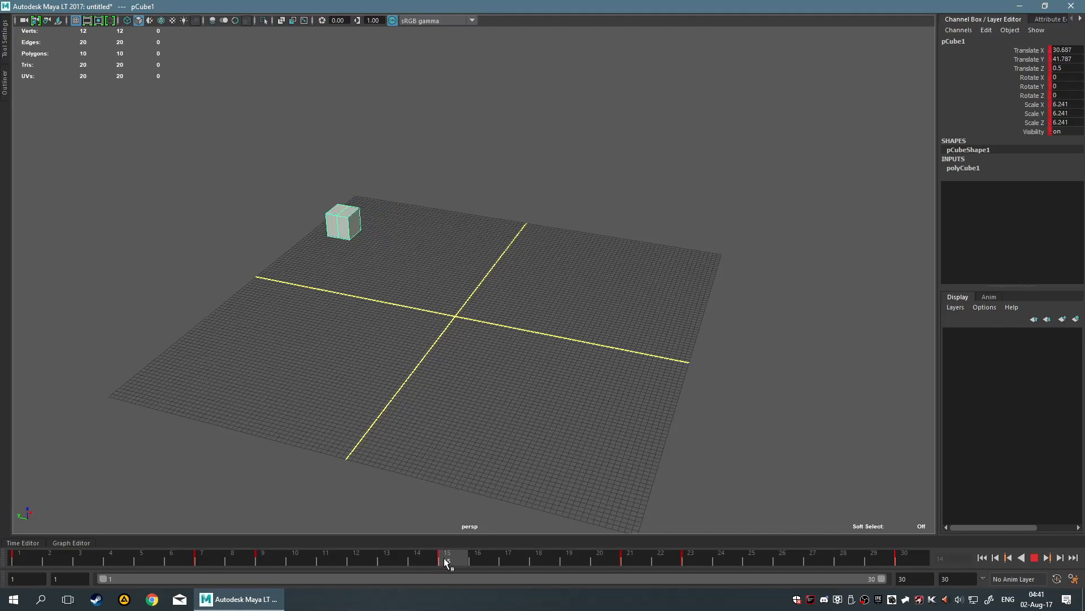
Review the Time Slider playback preferences, close them without saving, and go to frame 13.
{"action": "left_click", "coordinate": [1073, 579]}
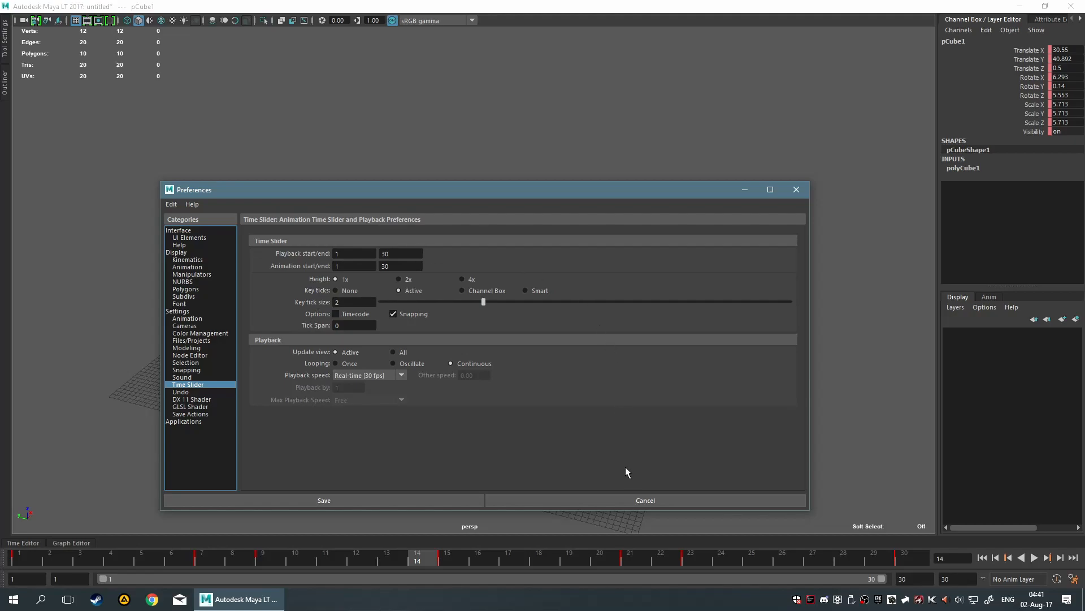
{"action": "left_click", "coordinate": [635, 500]}
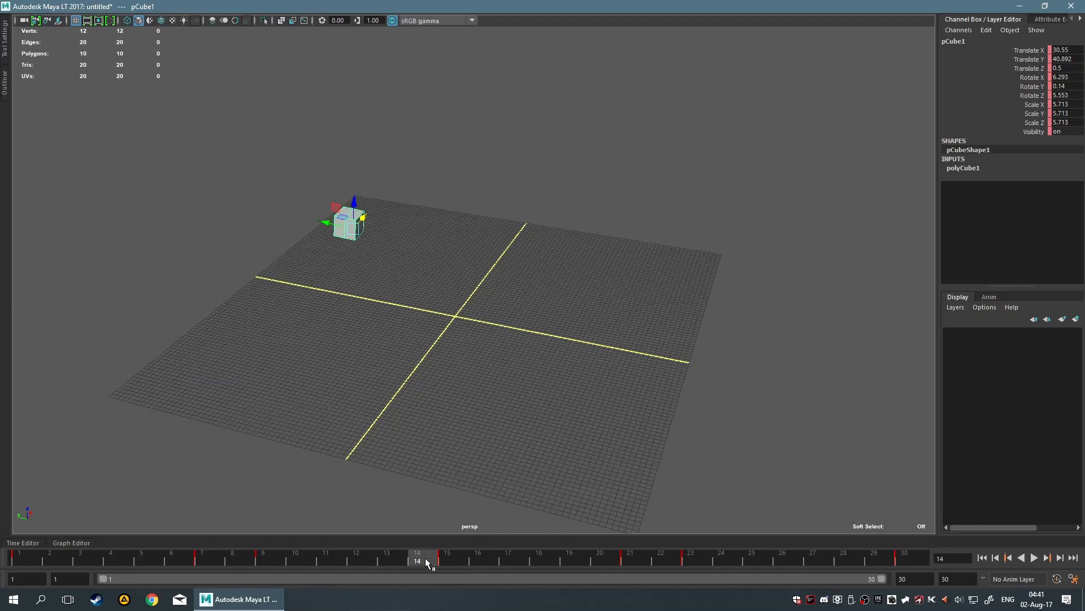
{"action": "left_click_drag", "start_coordinate": [424, 560], "coordinate": [396, 562]}
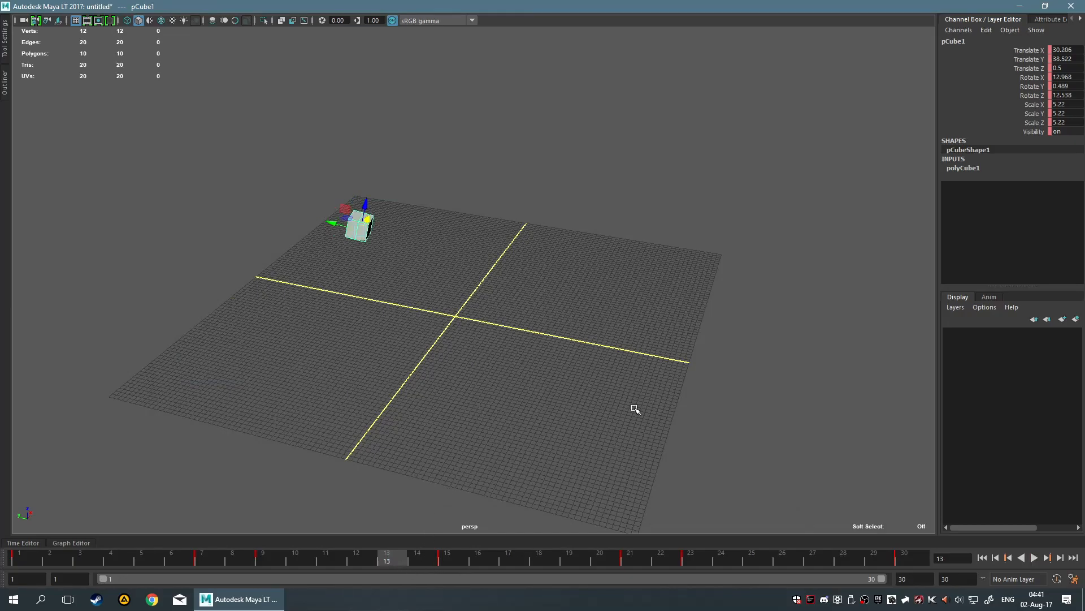
Create a new display layer and set its colour to red in the layer settings.
{"action": "left_click", "coordinate": [990, 297]}
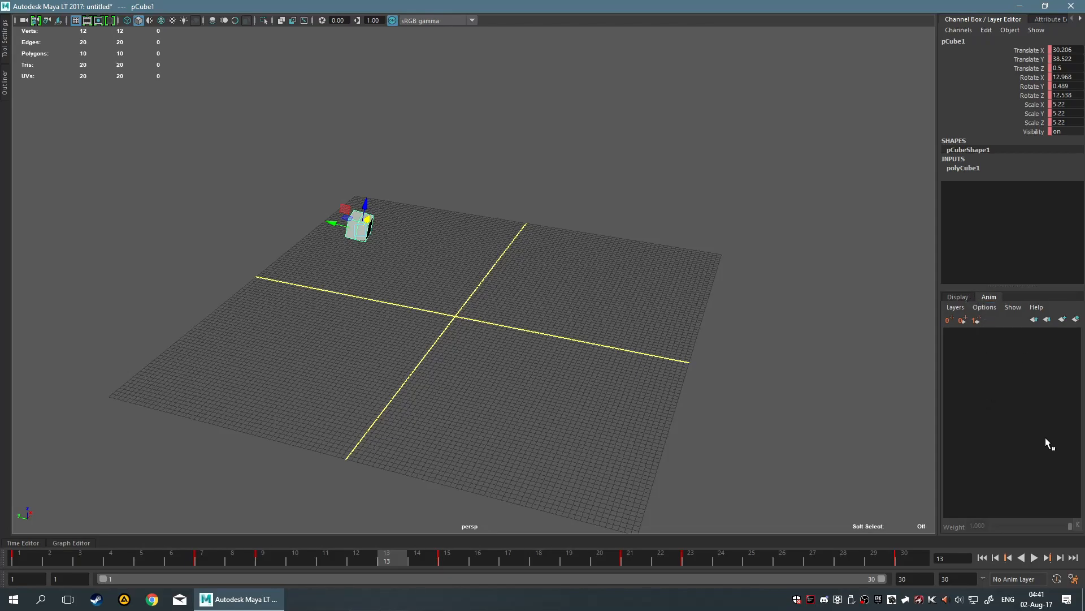
{"action": "left_click", "coordinate": [965, 296]}
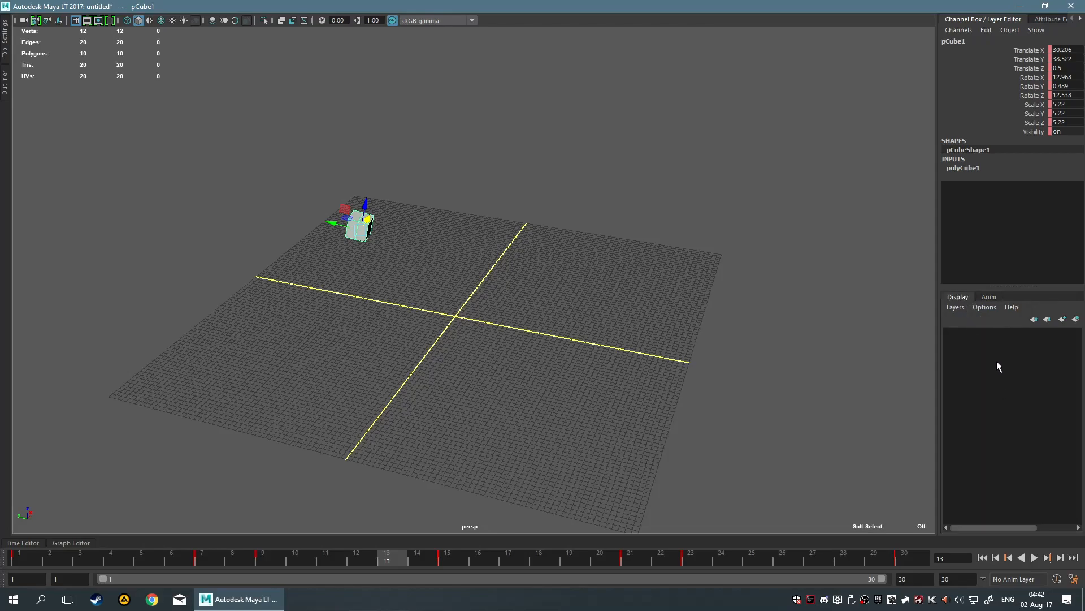
{"action": "left_click", "coordinate": [1062, 318]}
{"action": "double_click", "coordinate": [992, 334]}
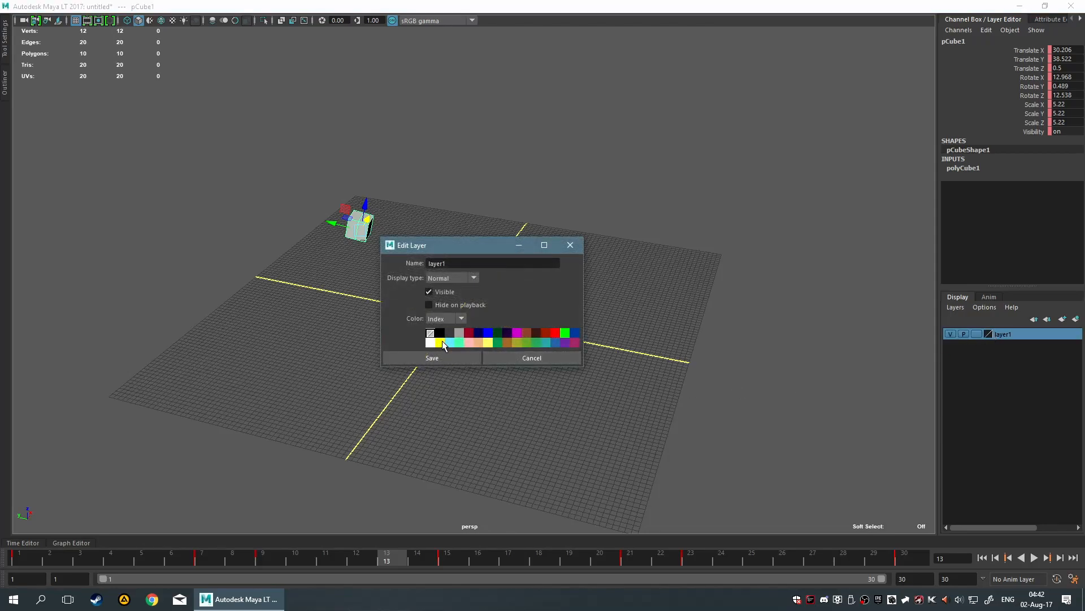
{"action": "left_click", "coordinate": [568, 358]}
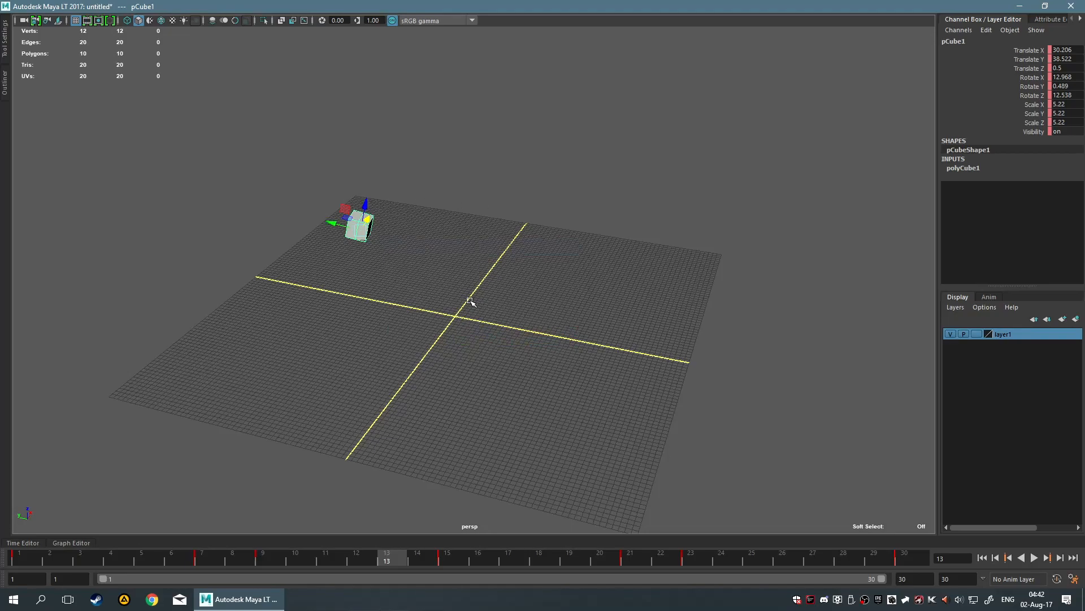
{"action": "double_click", "coordinate": [982, 338]}
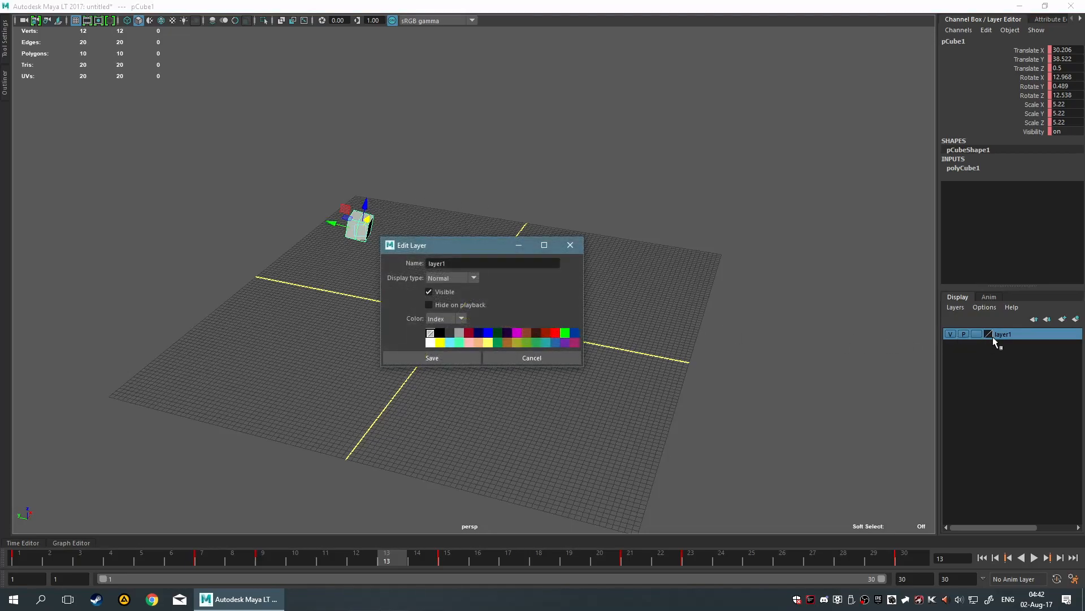
{"action": "left_click", "coordinate": [488, 332]}
{"action": "left_click", "coordinate": [564, 333]}
{"action": "left_click", "coordinate": [554, 332]}
{"action": "left_click", "coordinate": [432, 358]}
Add the selected cube to the red display layer, then reselect the cube for a close look.
{"action": "right_click", "coordinate": [1023, 334]}
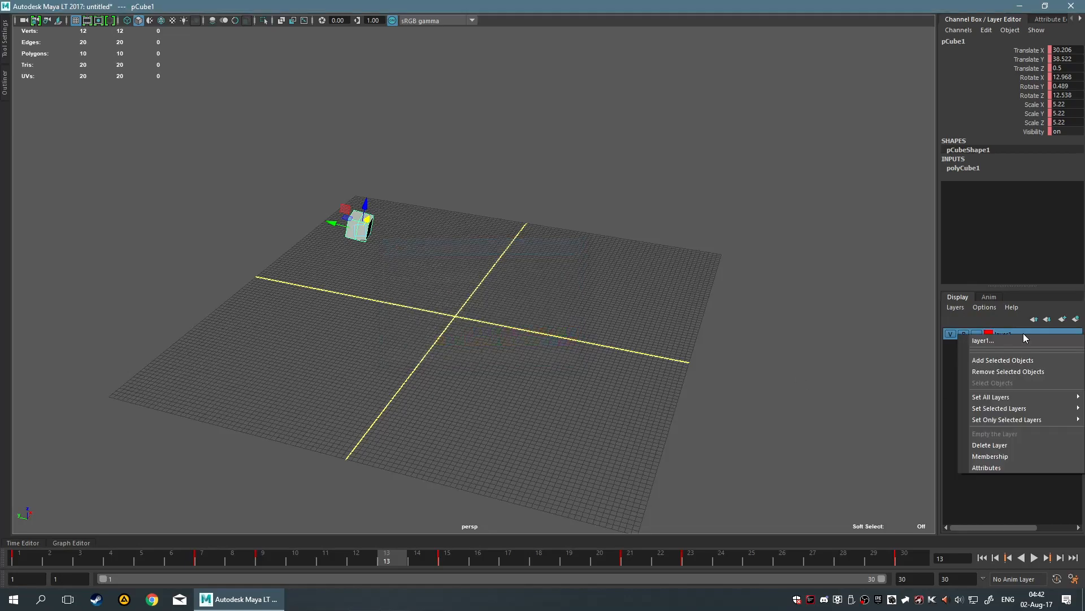
{"action": "left_click", "coordinate": [1015, 361]}
{"action": "left_click", "coordinate": [311, 205]}
{"action": "left_click", "coordinate": [355, 228]}
{"action": "left_click_drag", "start_coordinate": [396, 263], "coordinate": [573, 261], "text": "alt"}
{"action": "middle_click_drag", "start_coordinate": [573, 262], "coordinate": [650, 110], "text": "alt"}
{"action": "scroll", "coordinate": [580, 216], "scroll_direction": "up", "scroll_amount": 6}
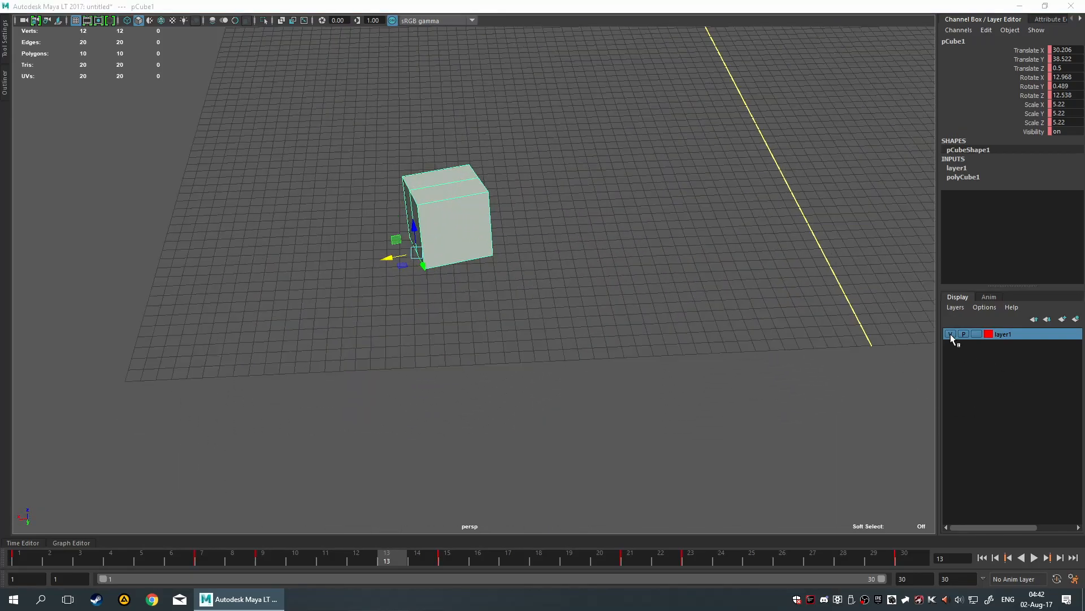
Turn the red layer's visibility off and on again to check its effect on the cube.
{"action": "double_click", "coordinate": [948, 334]}
{"action": "left_click", "coordinate": [569, 358]}
{"action": "left_click", "coordinate": [950, 333]}
{"action": "left_click", "coordinate": [950, 333]}
Switch to wireframe display to examine the layer colour, try moving the cube across the grid, and undo the move.
{"action": "left_click_drag", "start_coordinate": [717, 250], "coordinate": [613, 233], "text": "alt"}
{"action": "key", "text": "4"}
{"action": "left_click", "coordinate": [583, 204]}
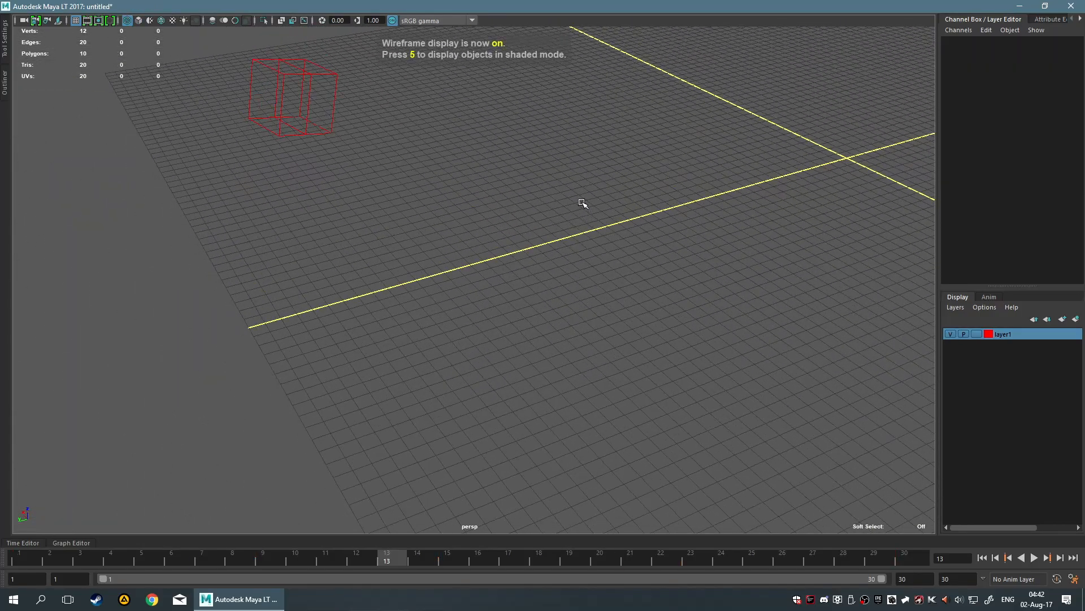
{"action": "left_click_drag", "start_coordinate": [422, 134], "coordinate": [548, 134], "text": "alt"}
{"action": "left_click_drag", "start_coordinate": [425, 200], "coordinate": [537, 197]}
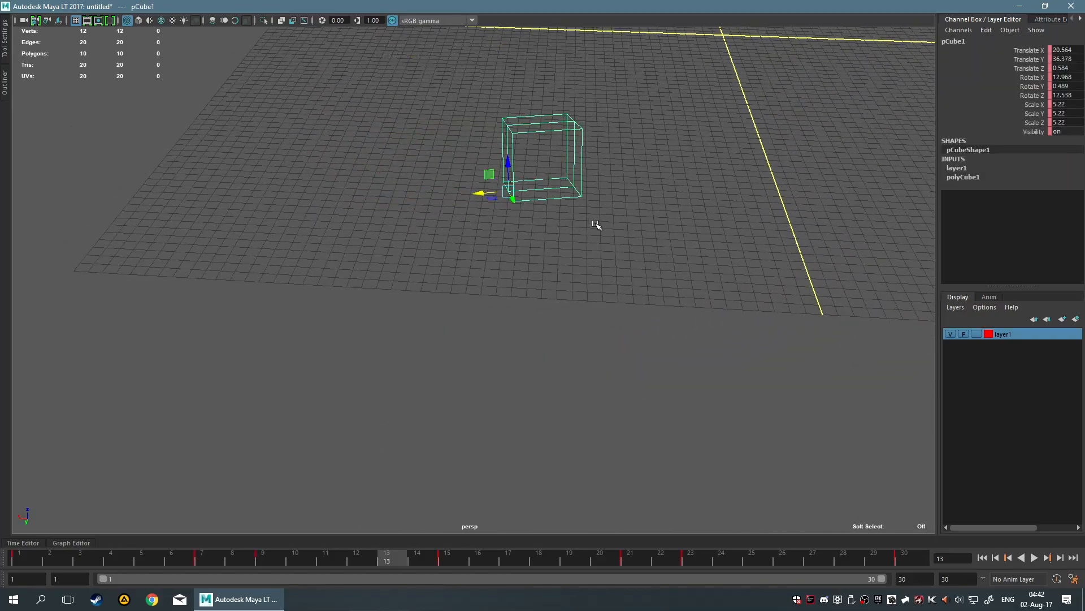
{"action": "key", "text": "ctrl+z"}
Return to shaded display and compare how the layered cube looks when selected and deselected.
{"action": "left_click", "coordinate": [576, 224]}
{"action": "key", "text": "4"}
{"action": "key", "text": "5"}
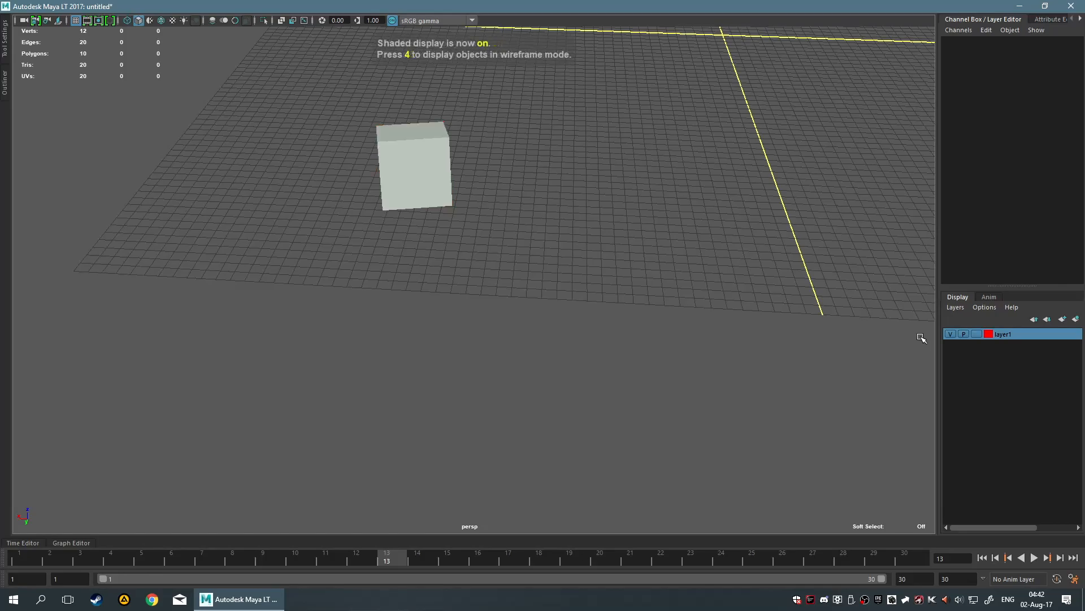
{"action": "left_click", "coordinate": [451, 181]}
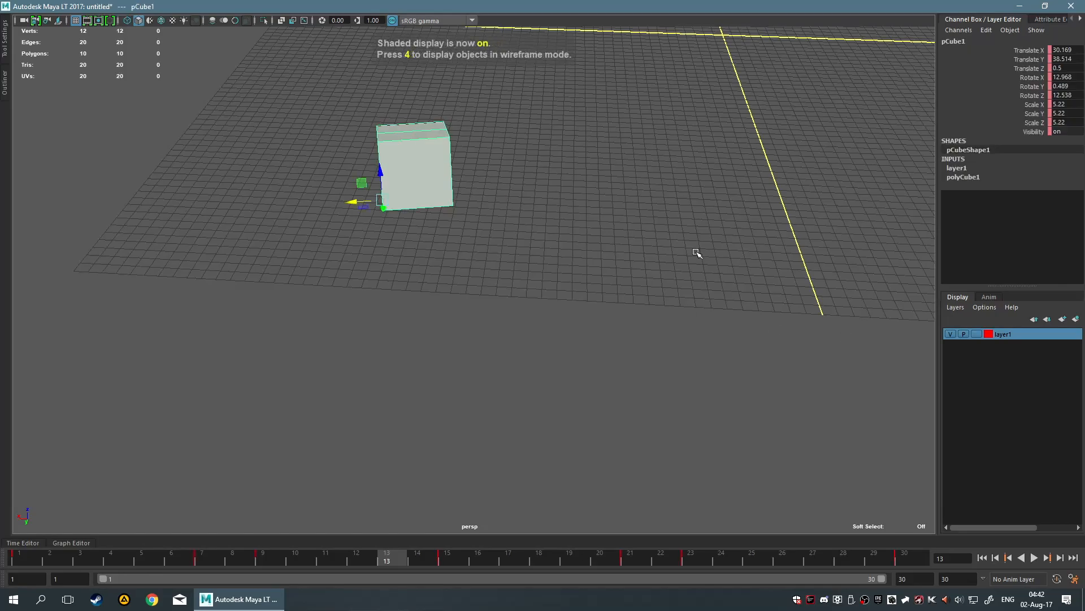
{"action": "left_click", "coordinate": [633, 254]}
{"action": "left_click_drag", "start_coordinate": [659, 257], "coordinate": [723, 223], "text": "alt"}
{"action": "left_click", "coordinate": [509, 200]}
{"action": "left_click", "coordinate": [728, 213]}
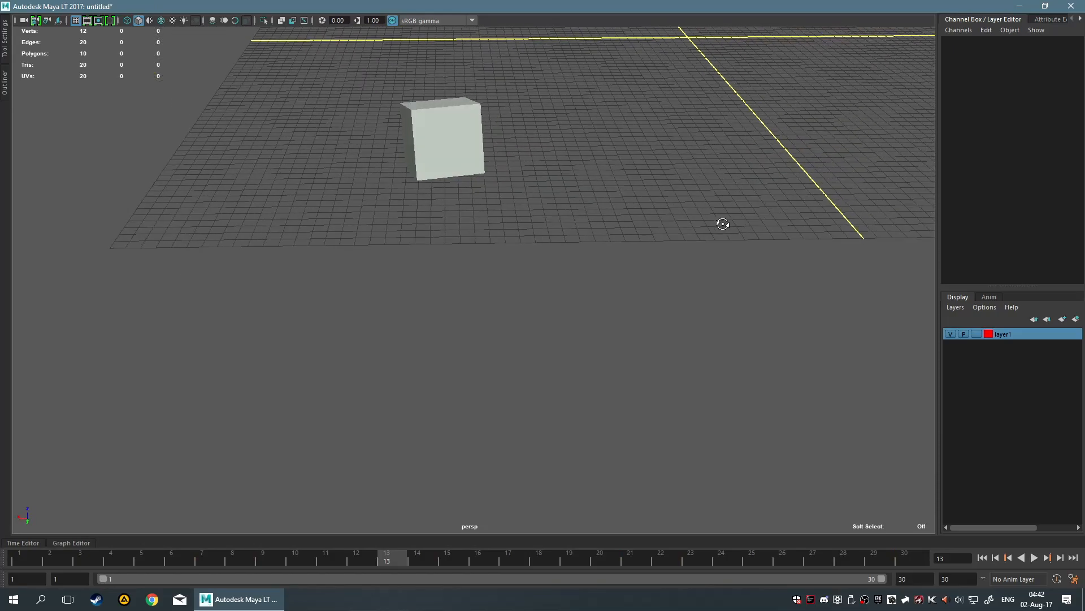
Delete the red display layer and select the cube.
{"action": "right_click", "coordinate": [995, 336]}
{"action": "left_click", "coordinate": [1007, 450]}
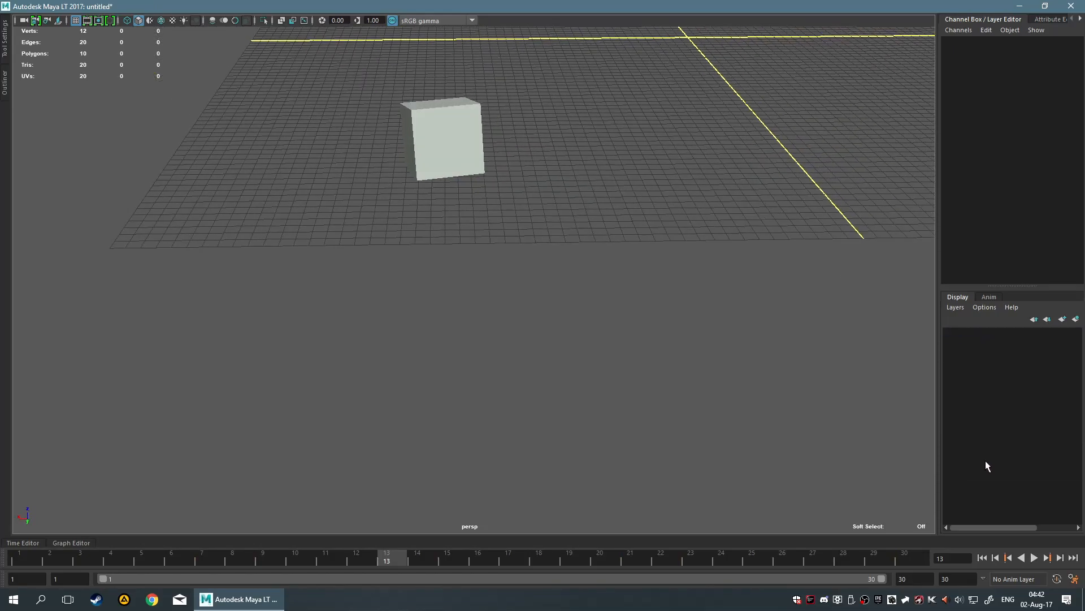
{"action": "left_click", "coordinate": [441, 155]}
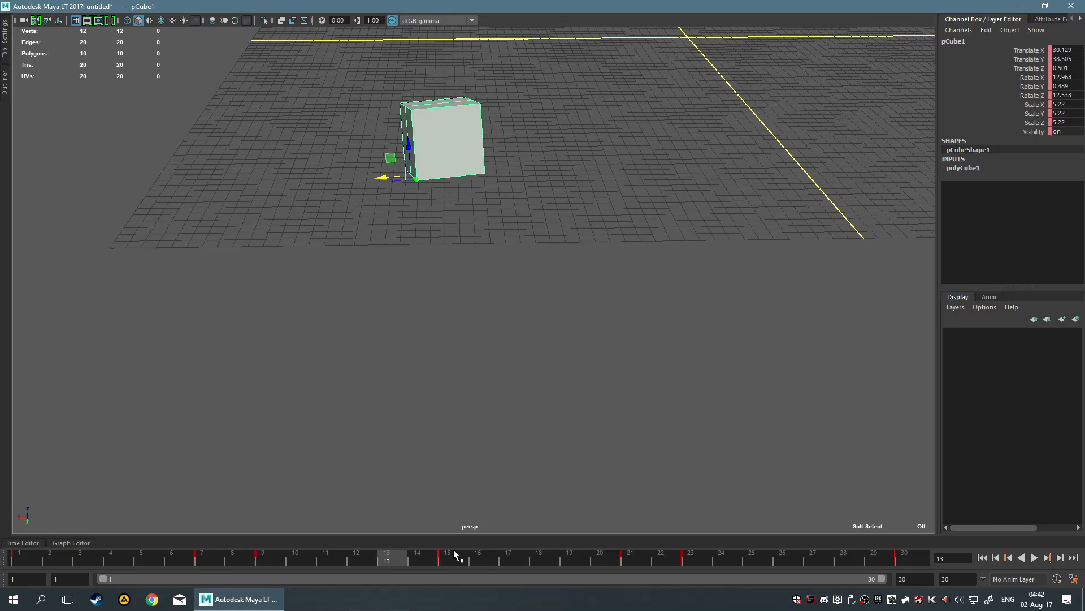
Go to frame 9 and examine the cube's keyed pose and channel values from several angles.
{"action": "mouse_move", "coordinate": [389, 554]}
{"action": "left_mouse_down"}
{"action": "mouse_move", "coordinate": [447, 559]}
{"action": "mouse_move", "coordinate": [262, 560]}
{"action": "left_mouse_up"}
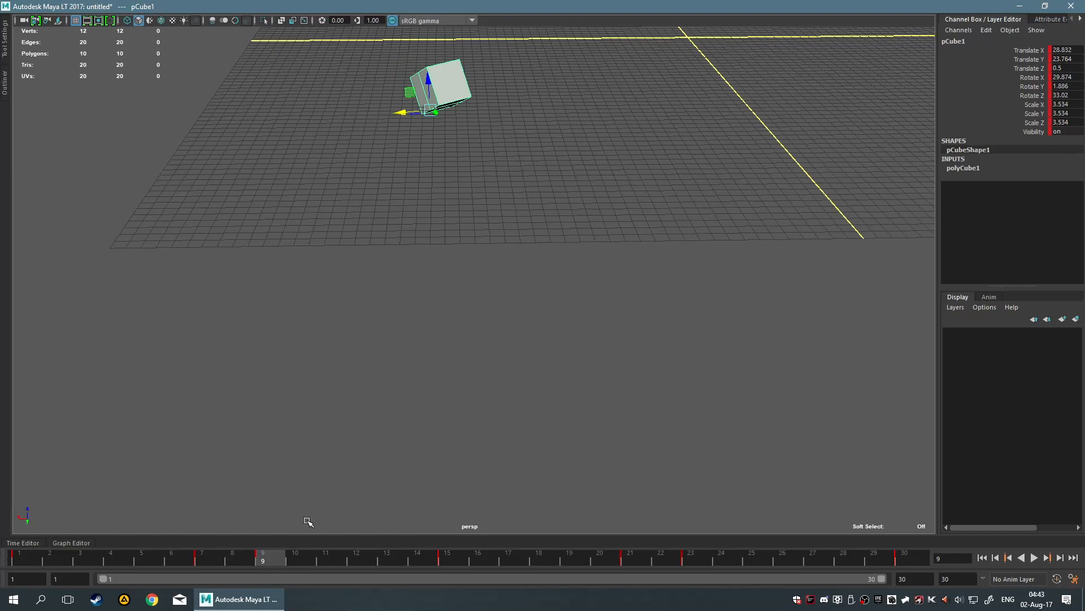
{"action": "scroll", "coordinate": [507, 286], "scroll_direction": "down", "scroll_amount": 3}
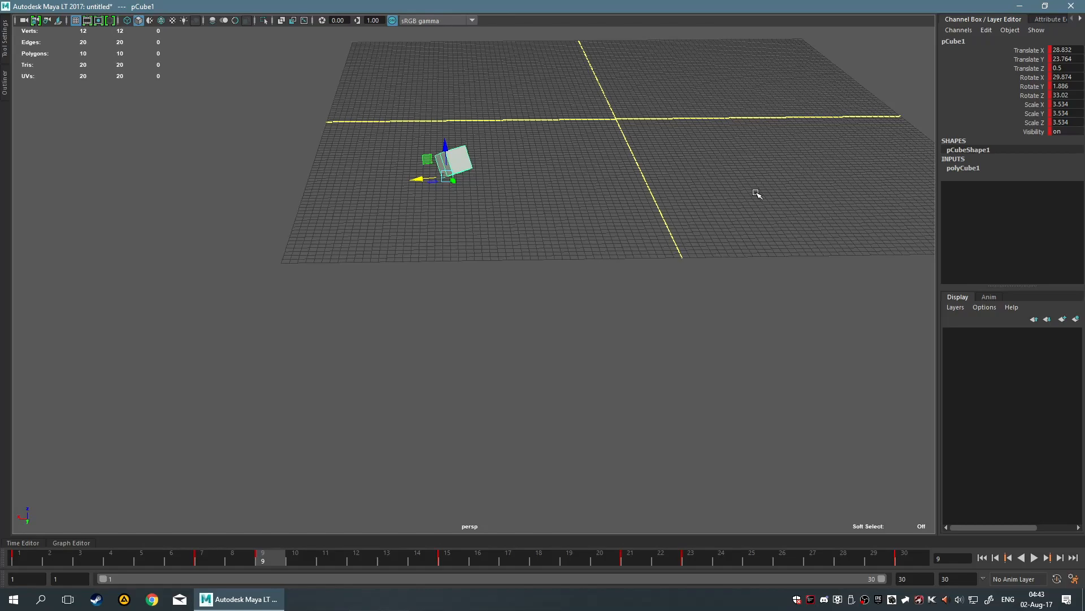
{"action": "middle_click_drag", "start_coordinate": [693, 175], "coordinate": [565, 316], "text": "alt"}
{"action": "left_click_drag", "start_coordinate": [526, 325], "coordinate": [528, 354], "text": "alt"}
{"action": "left_click_drag", "start_coordinate": [406, 427], "coordinate": [431, 370], "text": "alt"}
{"action": "middle_click_drag", "start_coordinate": [431, 371], "coordinate": [487, 281], "text": "alt"}
{"action": "scroll", "coordinate": [493, 287], "scroll_direction": "up", "scroll_amount": 6}
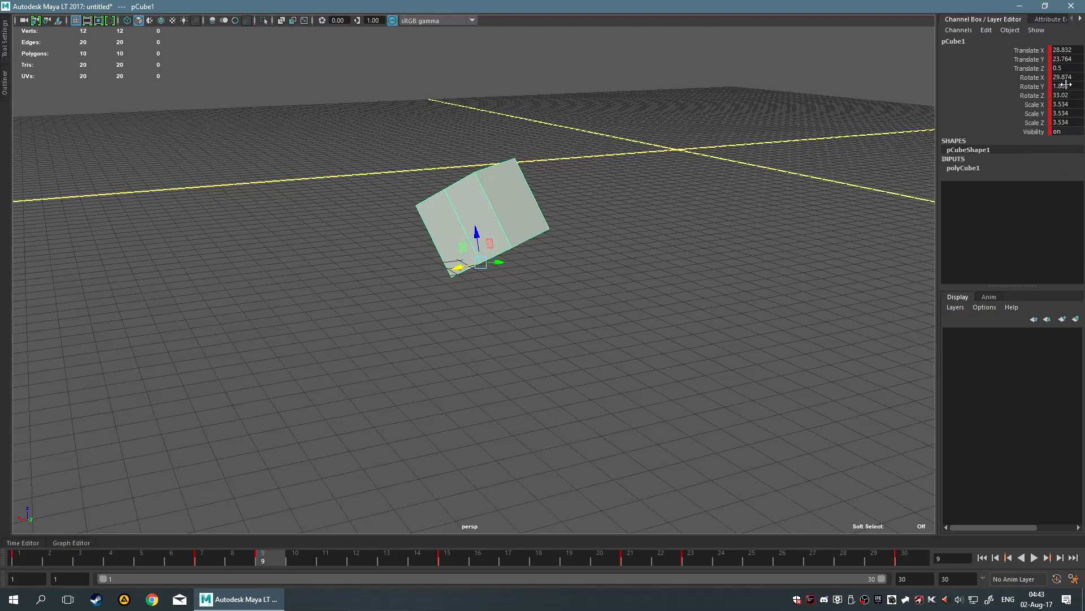
{"action": "left_click_drag", "start_coordinate": [850, 155], "coordinate": [848, 113], "text": "alt"}
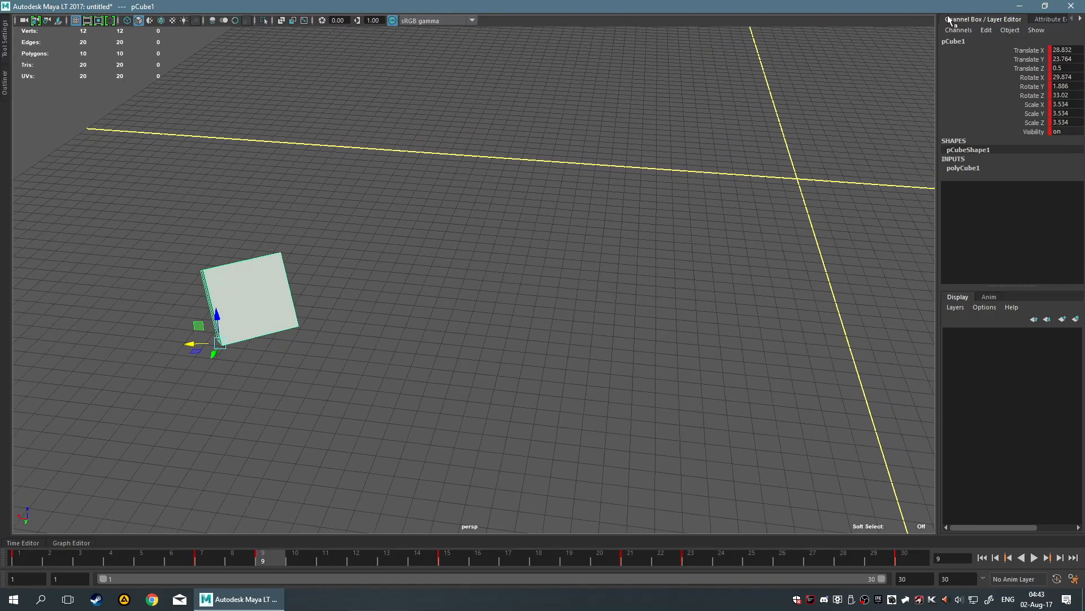
{"action": "left_click_drag", "start_coordinate": [596, 181], "coordinate": [676, 169], "text": "alt"}
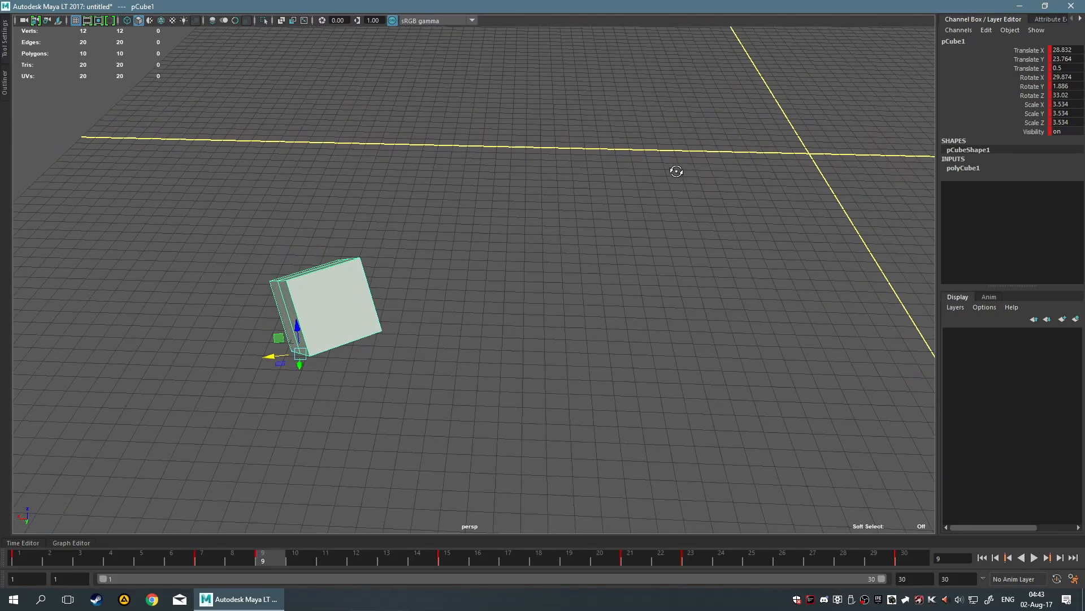
{"action": "middle_click_drag", "start_coordinate": [751, 81], "coordinate": [770, 61], "text": "alt"}
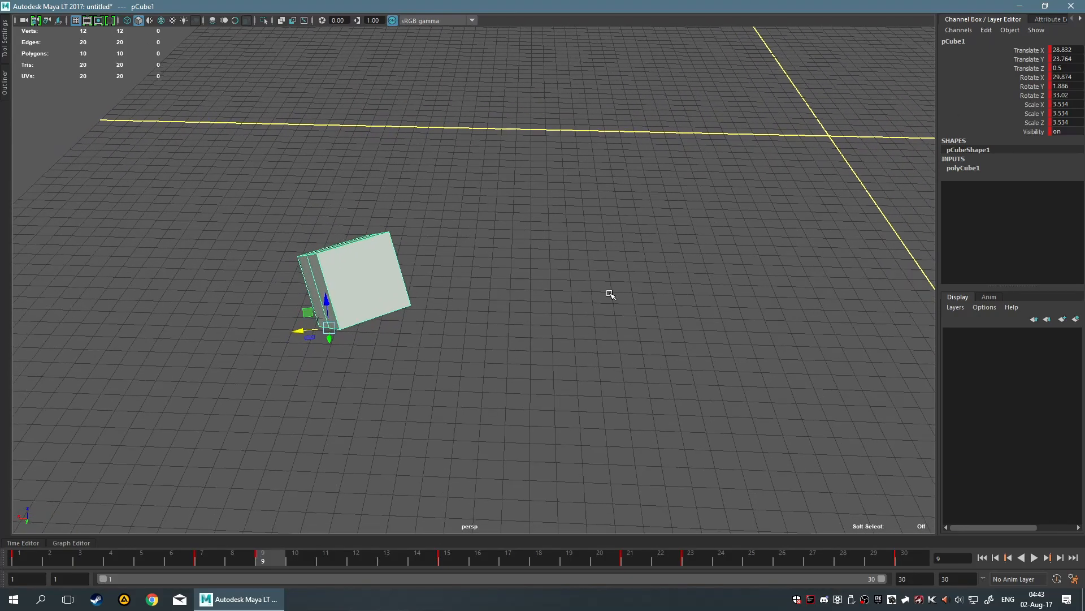
{"action": "right_click_drag", "start_coordinate": [610, 294], "coordinate": [575, 325], "text": "alt"}
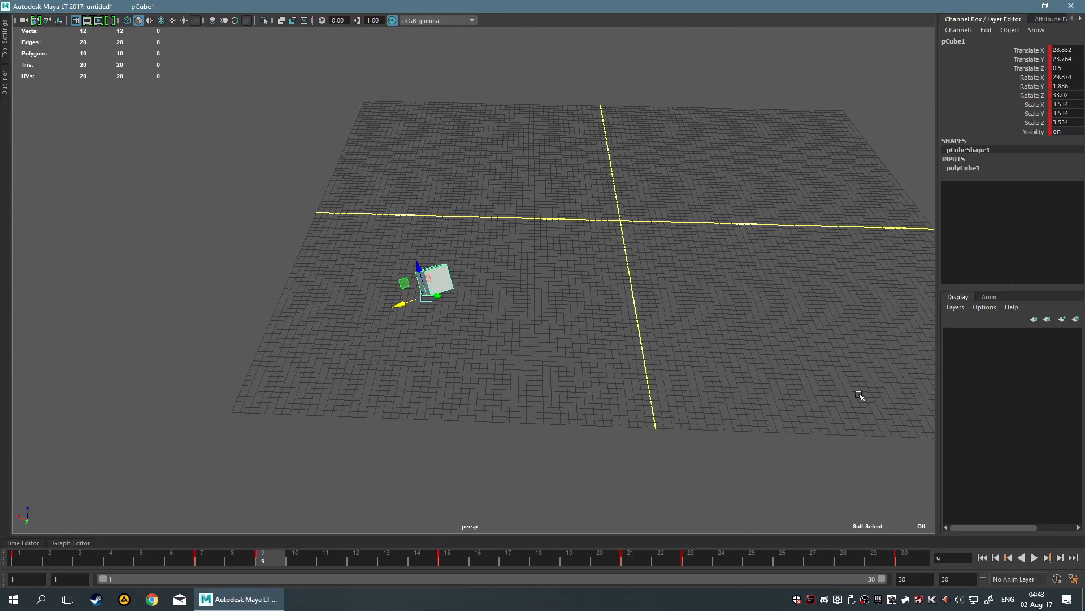
Delete the animated cube and create a new polygon cube at the grid's origin.
{"action": "key", "text": "Delete"}
{"action": "left_click_drag", "start_coordinate": [682, 233], "coordinate": [493, 301], "text": "alt"}
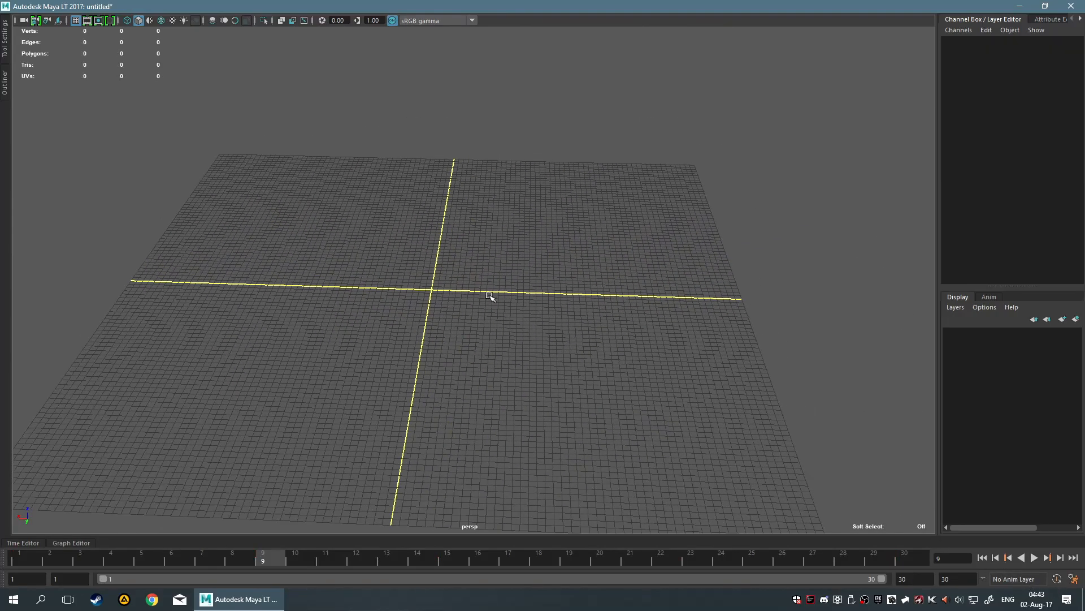
{"action": "key", "text": "space"}
{"action": "right_click", "coordinate": [485, 280], "text": "shift"}
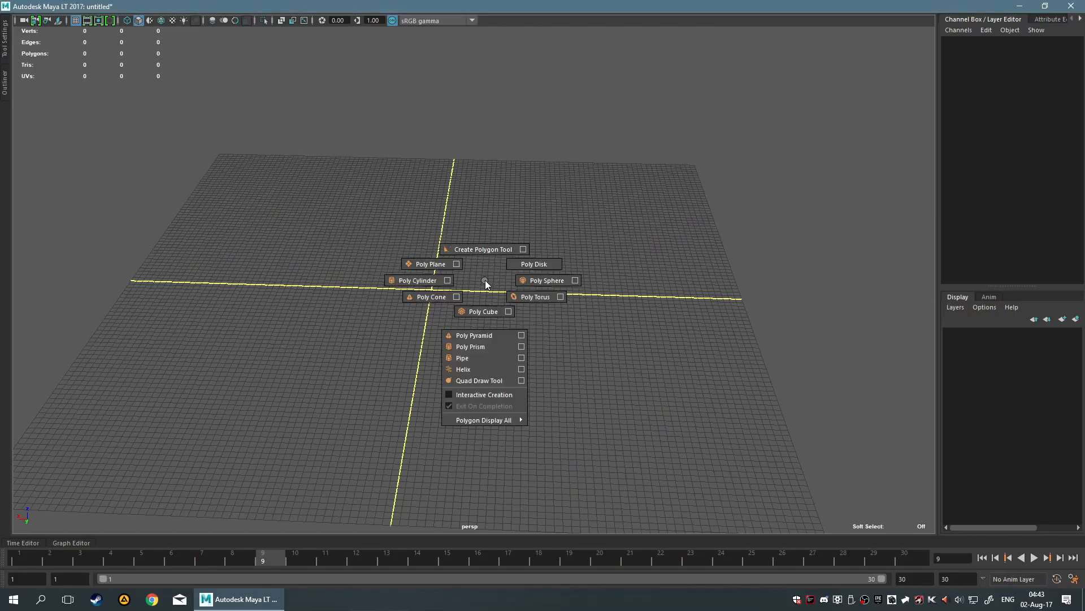
{"action": "left_click", "coordinate": [487, 309]}
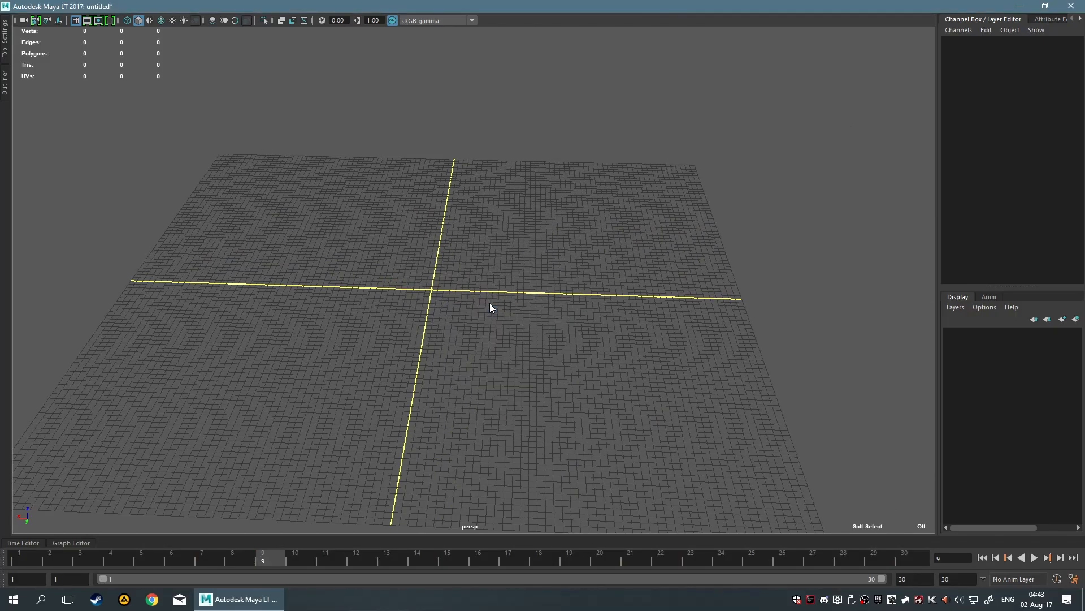
{"action": "scroll", "coordinate": [458, 315], "scroll_direction": "up", "scroll_amount": 7}
{"action": "middle_click_drag", "start_coordinate": [477, 293], "coordinate": [597, 262], "text": "alt"}
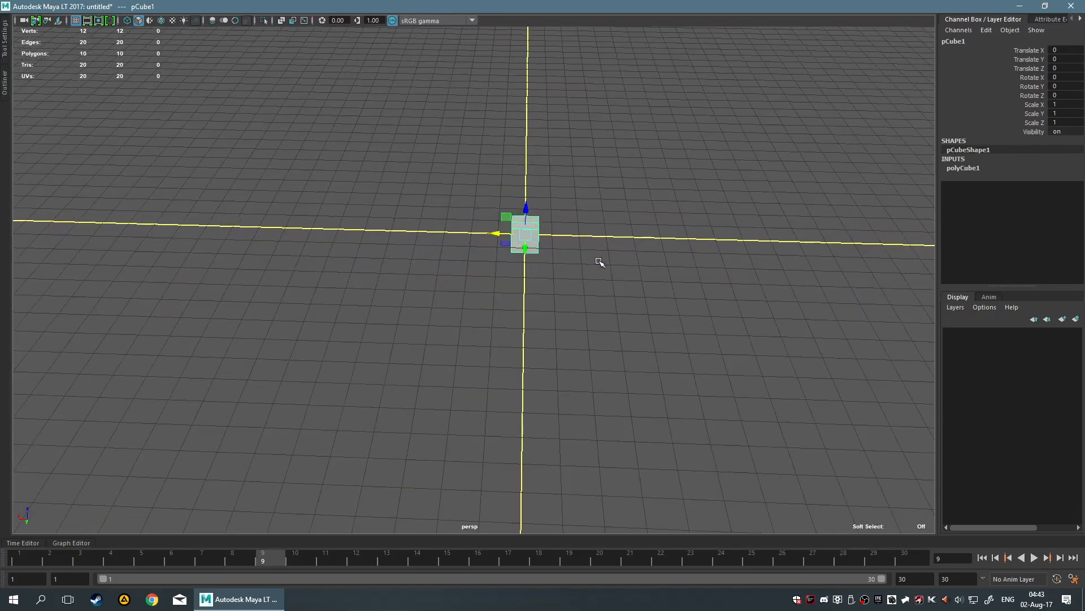
Raise the new cube to about 1.43 in Translate Z, scale it up uniformly until it roughly rests on the grid, and deselect it.
{"action": "left_click_drag", "start_coordinate": [527, 209], "coordinate": [526, 169]}
{"action": "left_click_drag", "start_coordinate": [693, 251], "coordinate": [576, 219], "text": "alt"}
{"action": "left_click_drag", "start_coordinate": [344, 226], "coordinate": [503, 242], "text": "alt"}
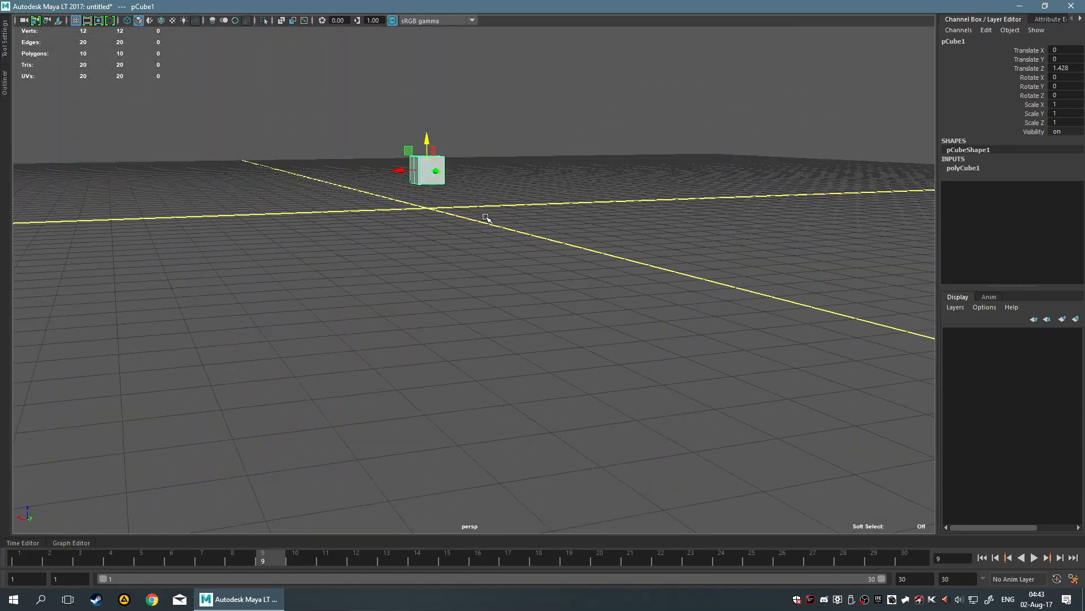
{"action": "key", "text": "r"}
{"action": "left_click_drag", "start_coordinate": [427, 170], "coordinate": [456, 168]}
{"action": "left_click", "coordinate": [616, 169]}
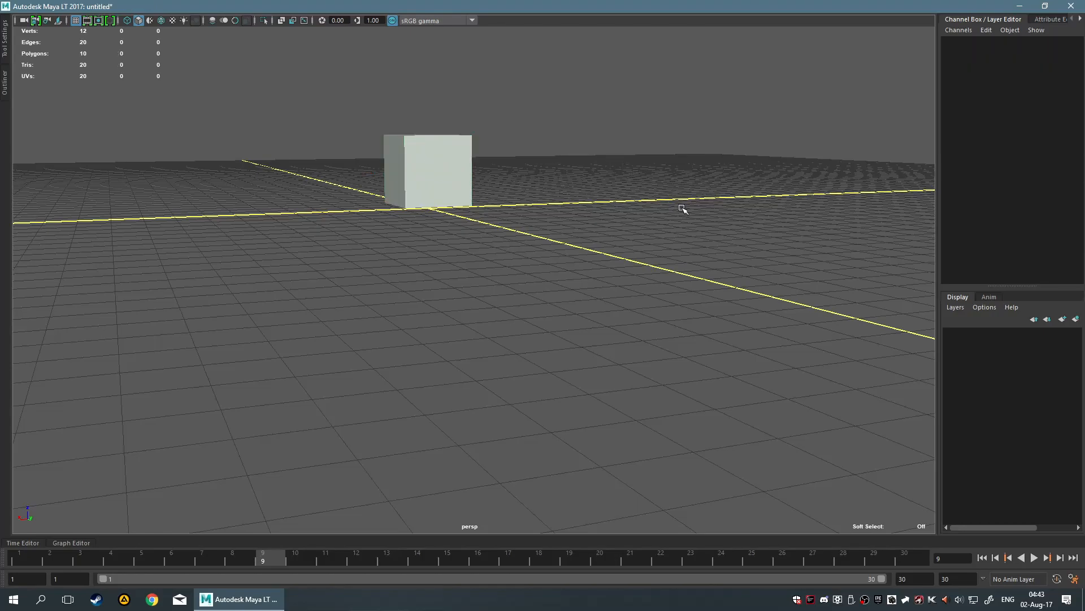
Select the cube and slide it along the X axis to the grid's edge, at about 48.2 in Translate X.
{"action": "left_click_drag", "start_coordinate": [681, 209], "coordinate": [479, 163], "text": "alt"}
{"action": "left_click", "coordinate": [475, 164]}
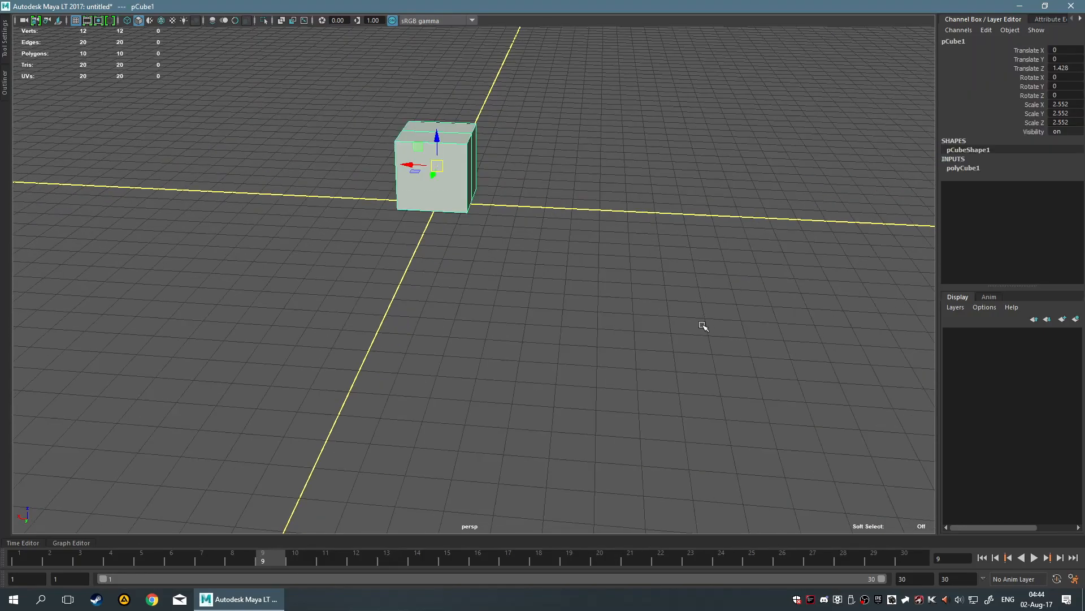
{"action": "left_click", "coordinate": [988, 24]}
{"action": "left_click_drag", "start_coordinate": [825, 227], "coordinate": [760, 305], "text": "alt"}
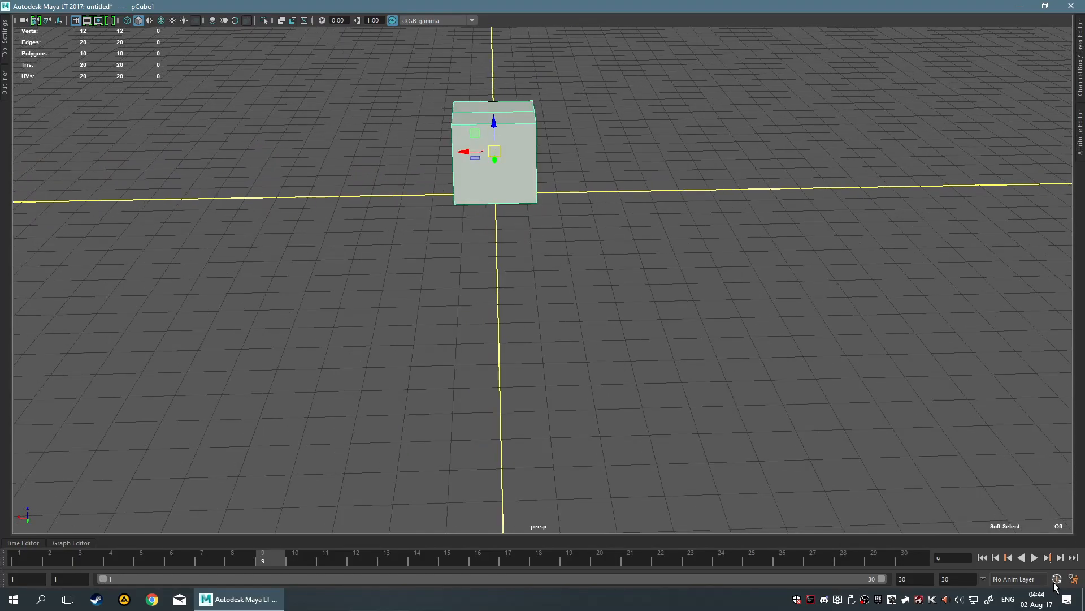
{"action": "scroll", "coordinate": [543, 288], "scroll_direction": "down", "scroll_amount": 6}
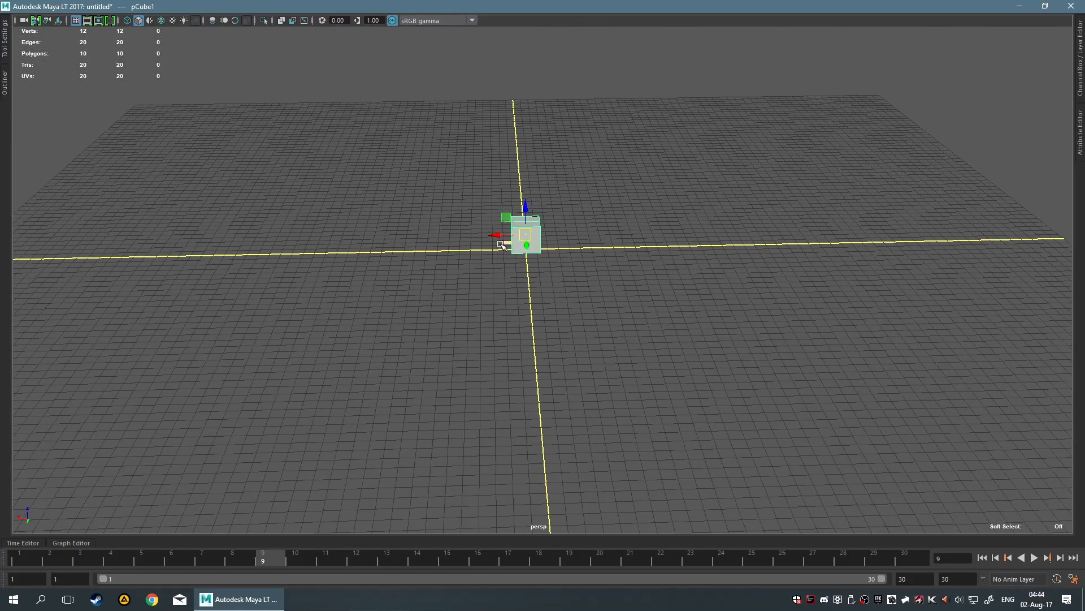
{"action": "left_click_drag", "start_coordinate": [500, 242], "coordinate": [90, 267]}
{"action": "scroll", "coordinate": [121, 295], "scroll_direction": "down", "scroll_amount": 5}
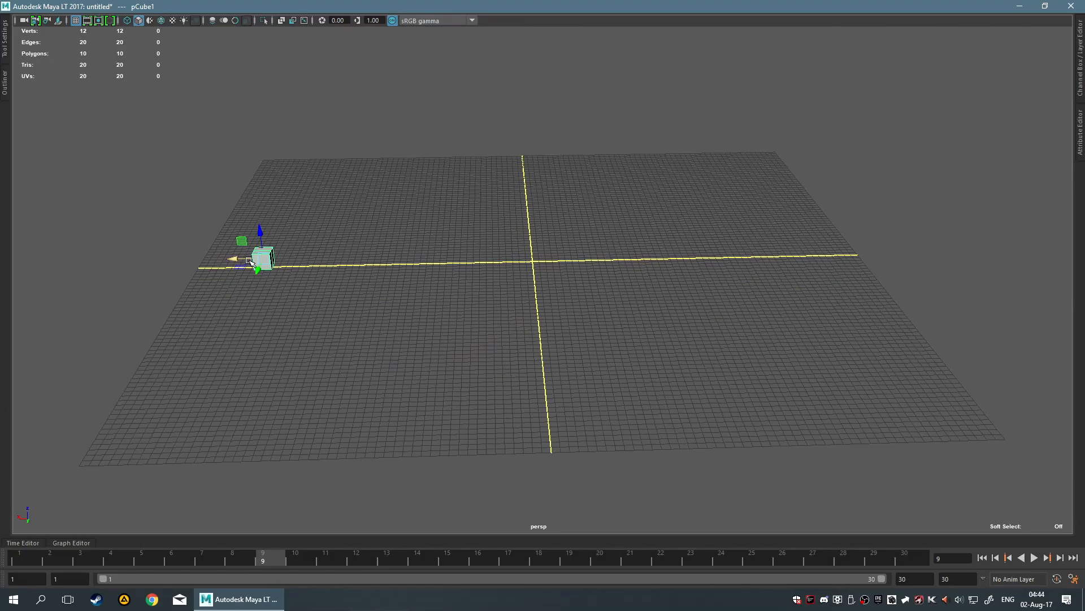
{"action": "left_click_drag", "start_coordinate": [214, 263], "coordinate": [173, 263]}
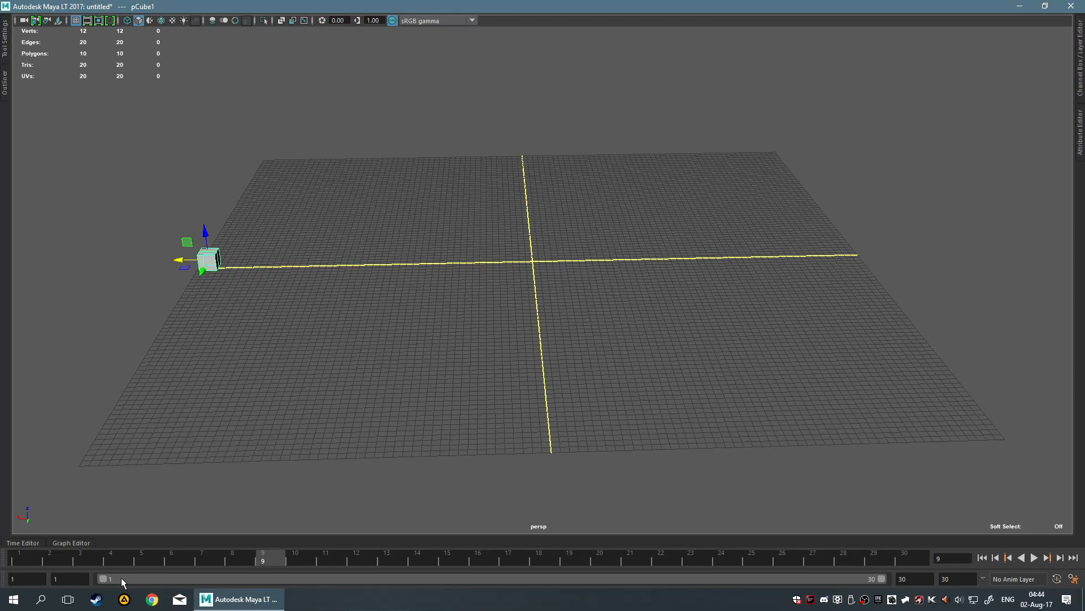
Return to frame 1, turn on automatic keyframing with the cube selected, and slide the unkeyed cube to about 21.1 in Translate X.
{"action": "left_click", "coordinate": [34, 557]}
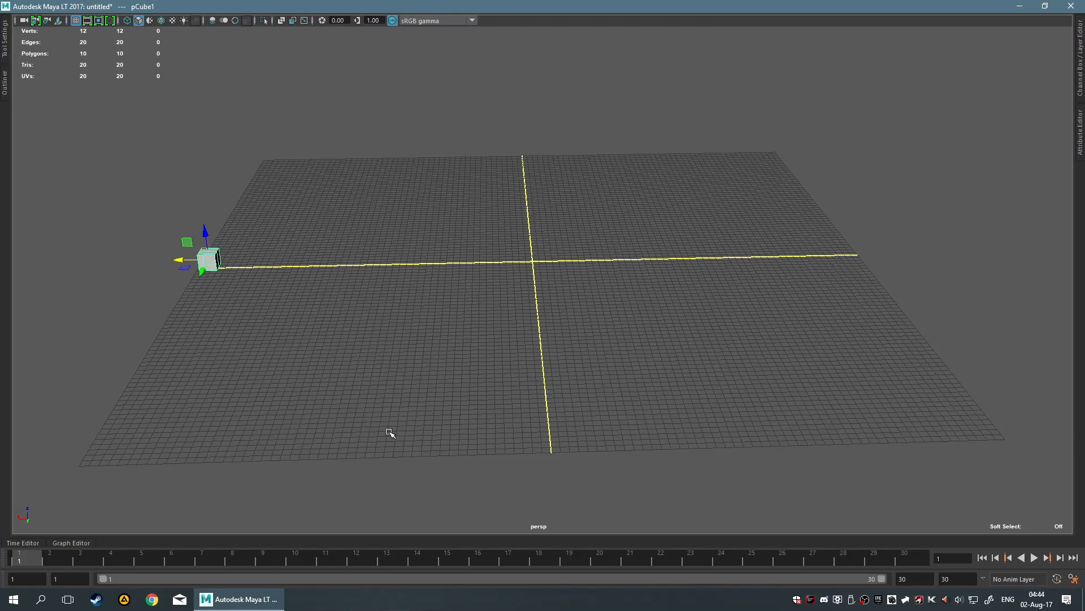
{"action": "left_click", "coordinate": [983, 390]}
{"action": "left_click_drag", "start_coordinate": [175, 222], "coordinate": [226, 277]}
{"action": "left_click", "coordinate": [1081, 74]}
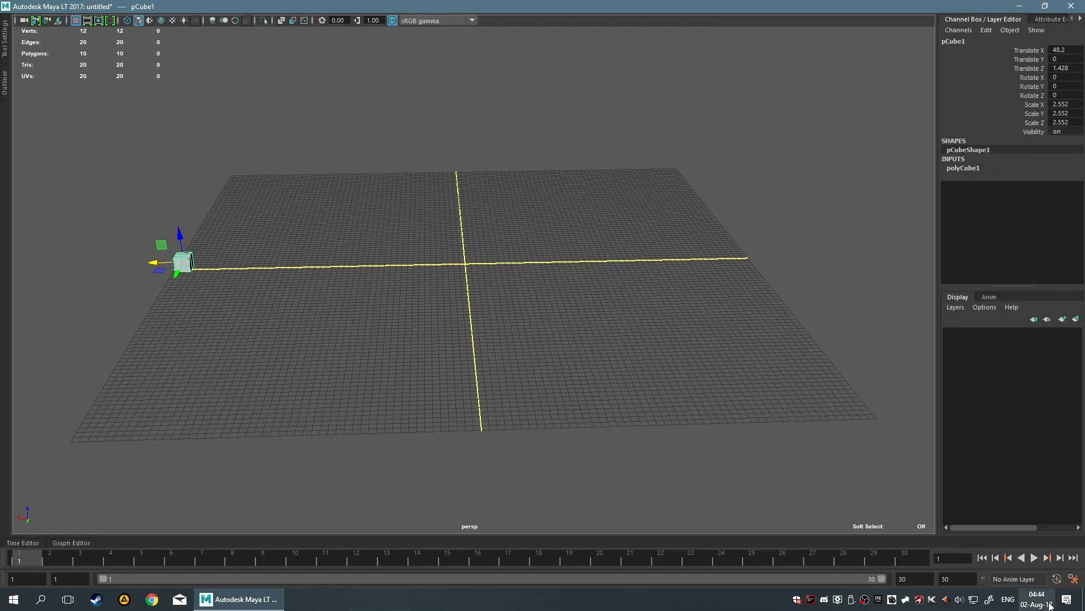
{"action": "left_click", "coordinate": [1056, 579]}
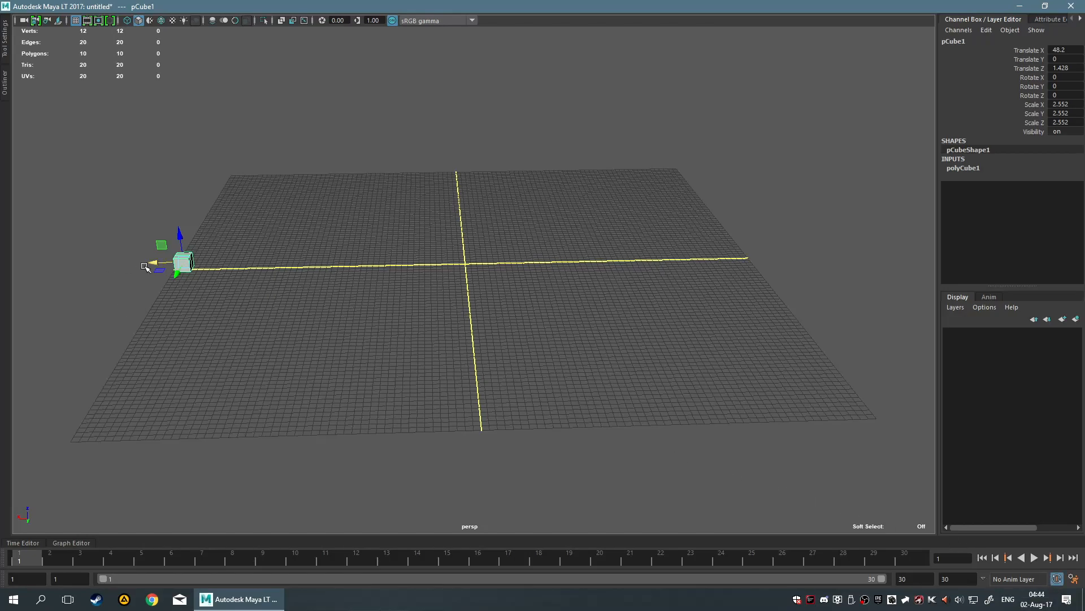
{"action": "left_click_drag", "start_coordinate": [152, 262], "coordinate": [142, 262]}
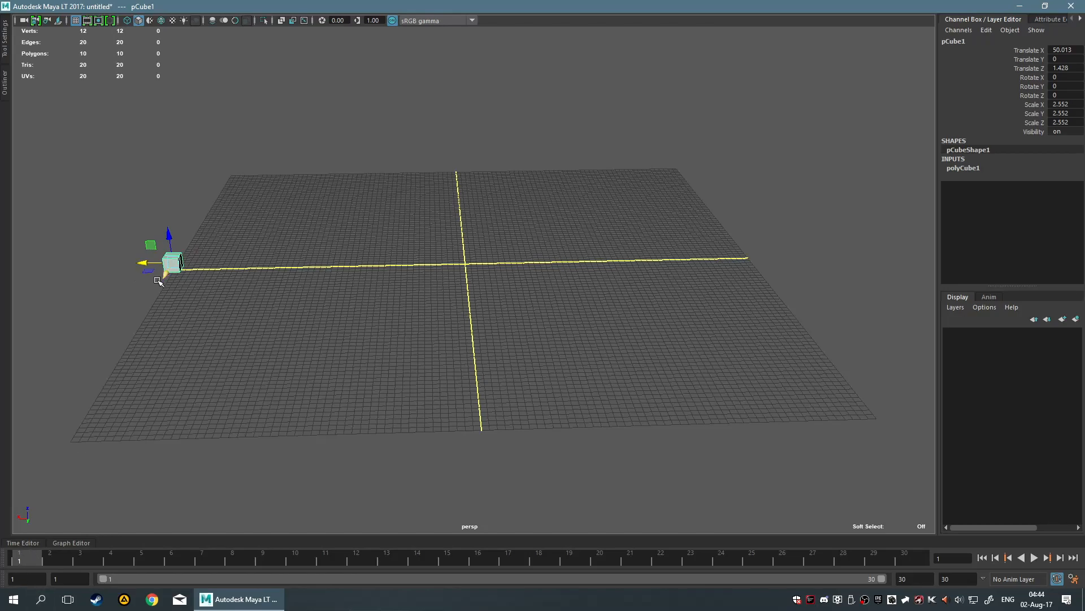
{"action": "left_click_drag", "start_coordinate": [151, 261], "coordinate": [324, 259]}
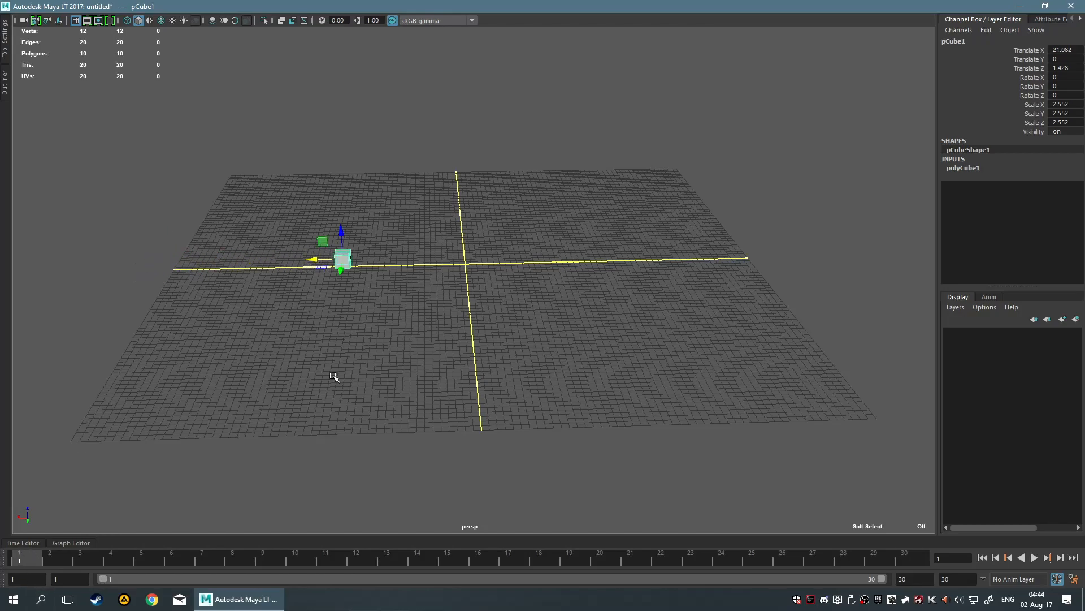
Move the still unkeyed cube to about -21.8 in Translate X at frame 11 and to about -24 at frame 19.
{"action": "left_click_drag", "start_coordinate": [35, 555], "coordinate": [327, 560]}
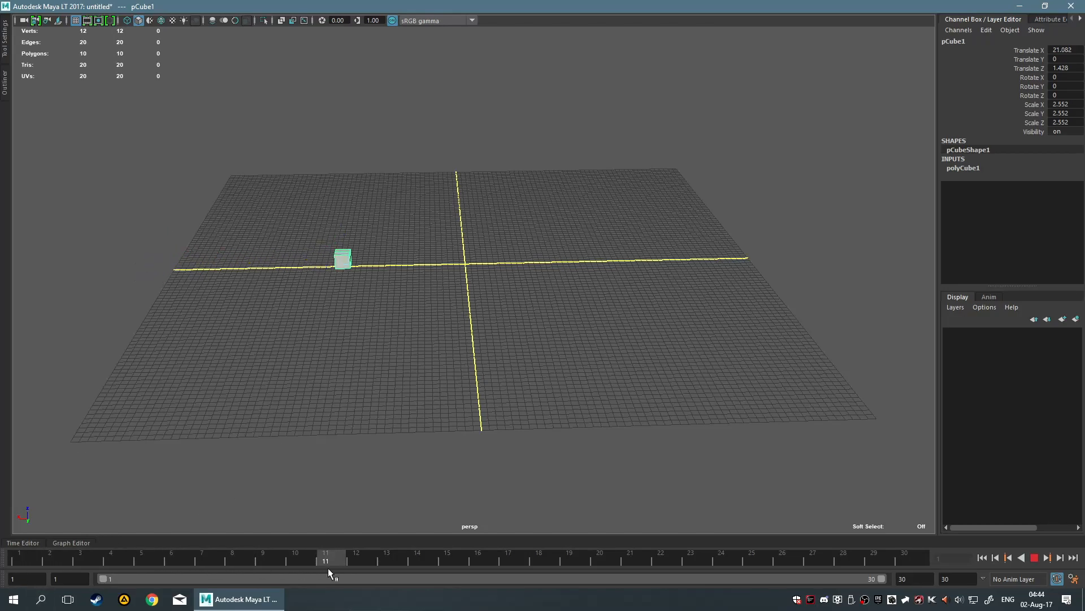
{"action": "left_click_drag", "start_coordinate": [312, 259], "coordinate": [562, 256]}
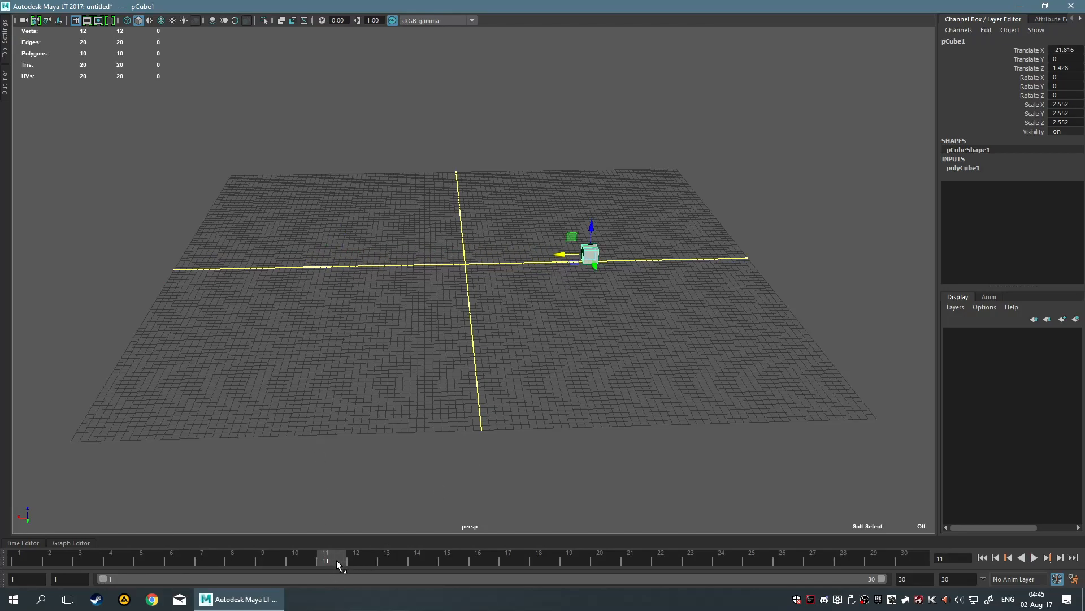
{"action": "left_click_drag", "start_coordinate": [401, 559], "coordinate": [579, 565]}
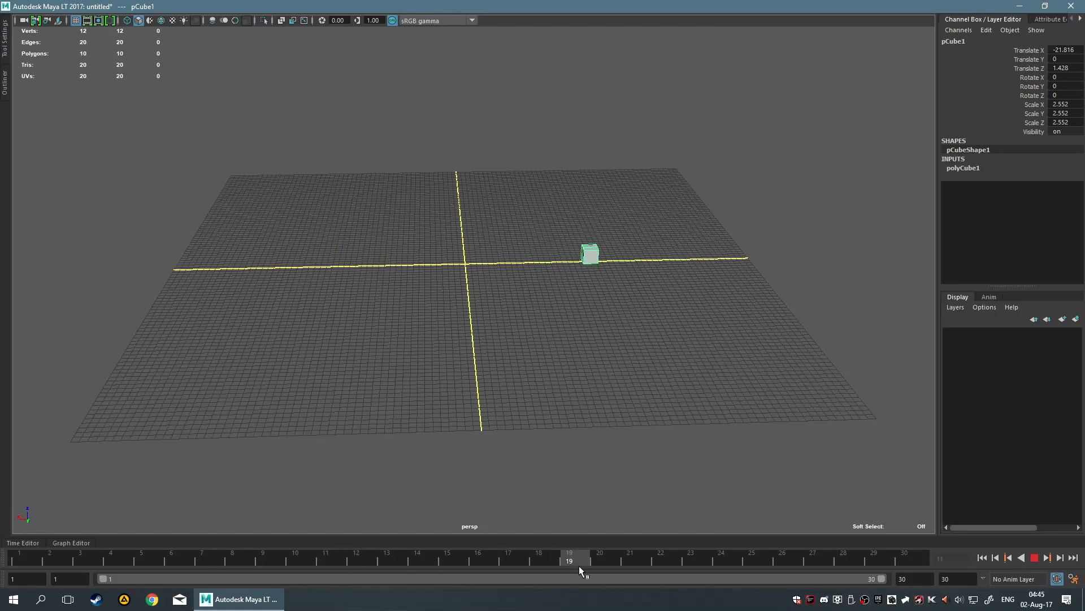
{"action": "left_click", "coordinate": [1056, 579]}
{"action": "left_click_drag", "start_coordinate": [562, 253], "coordinate": [574, 255]}
{"action": "key", "text": "f"}
{"action": "scroll", "coordinate": [552, 281], "scroll_direction": "down", "scroll_amount": 10}
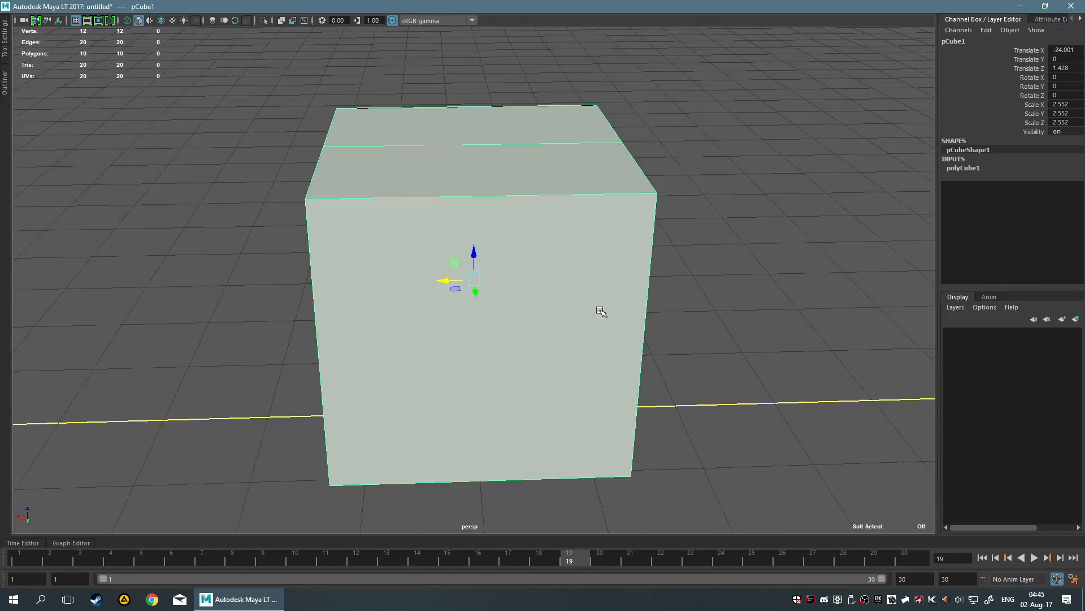
Key the cube at about 26.8 in Translate X on frame 19 and at about -49.1 on frame 10.
{"action": "key", "text": "s"}
{"action": "left_click_drag", "start_coordinate": [443, 281], "coordinate": [567, 282]}
{"action": "left_click", "coordinate": [314, 557]}
{"action": "key", "text": "s"}
Auto-key the cube at about -53.2 in Translate X on frame 26 and at about 41.1 on frame 23, keeping it selected.
{"action": "left_click", "coordinate": [737, 554]}
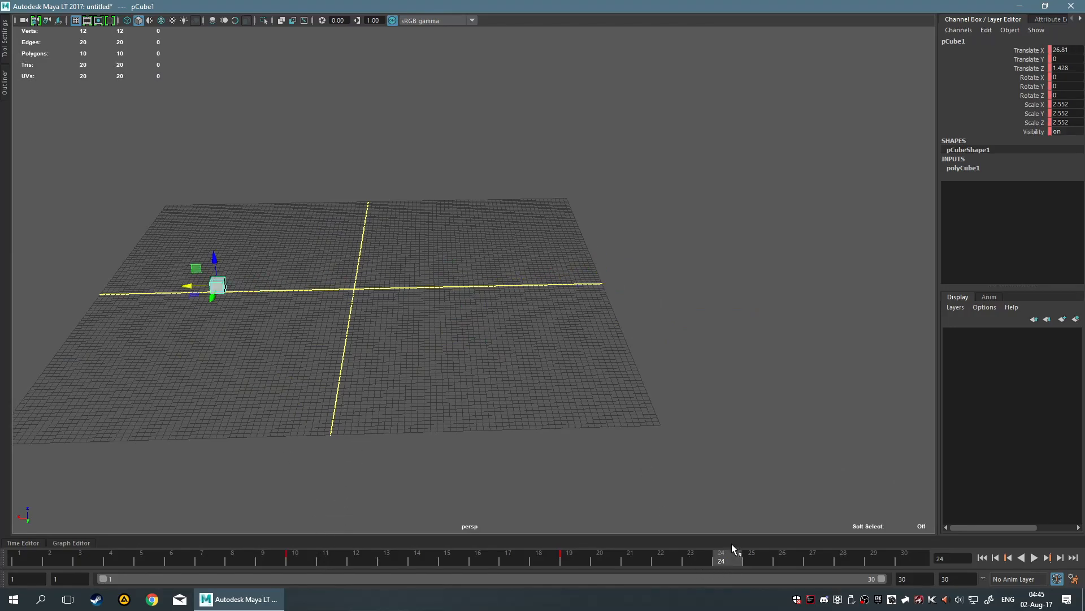
{"action": "left_click", "coordinate": [783, 555]}
{"action": "left_click_drag", "start_coordinate": [186, 281], "coordinate": [588, 283]}
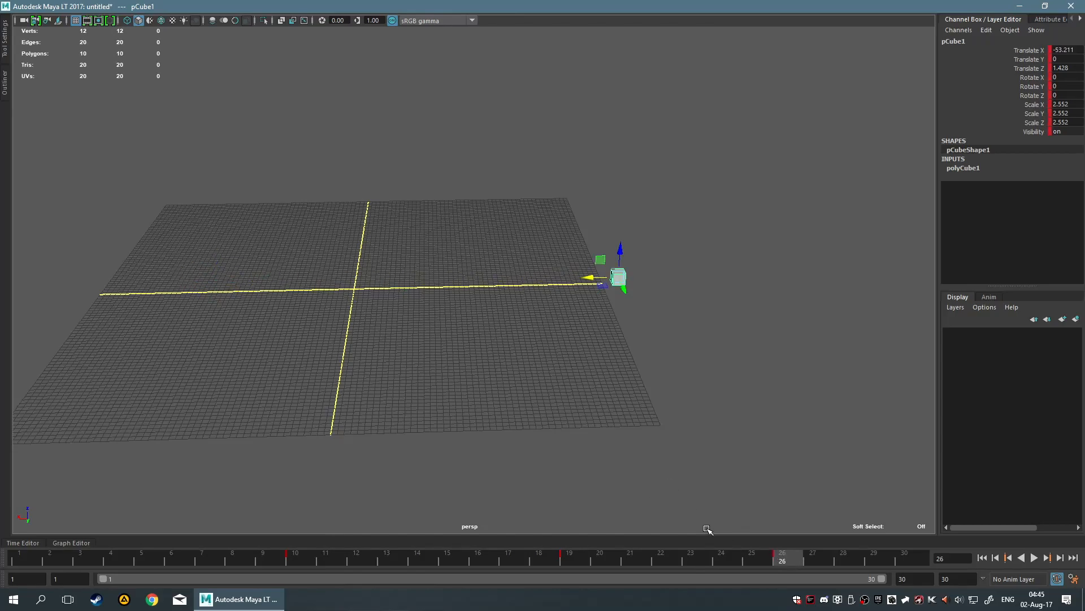
{"action": "left_click", "coordinate": [706, 555]}
{"action": "left_click_drag", "start_coordinate": [436, 277], "coordinate": [711, 359]}
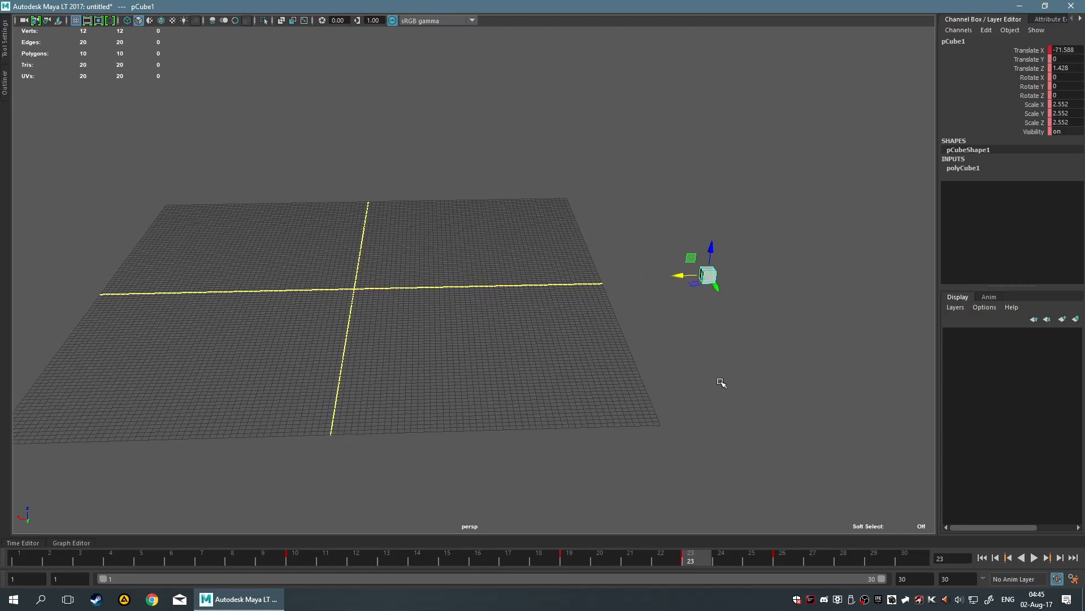
{"action": "left_click_drag", "start_coordinate": [675, 276], "coordinate": [221, 354]}
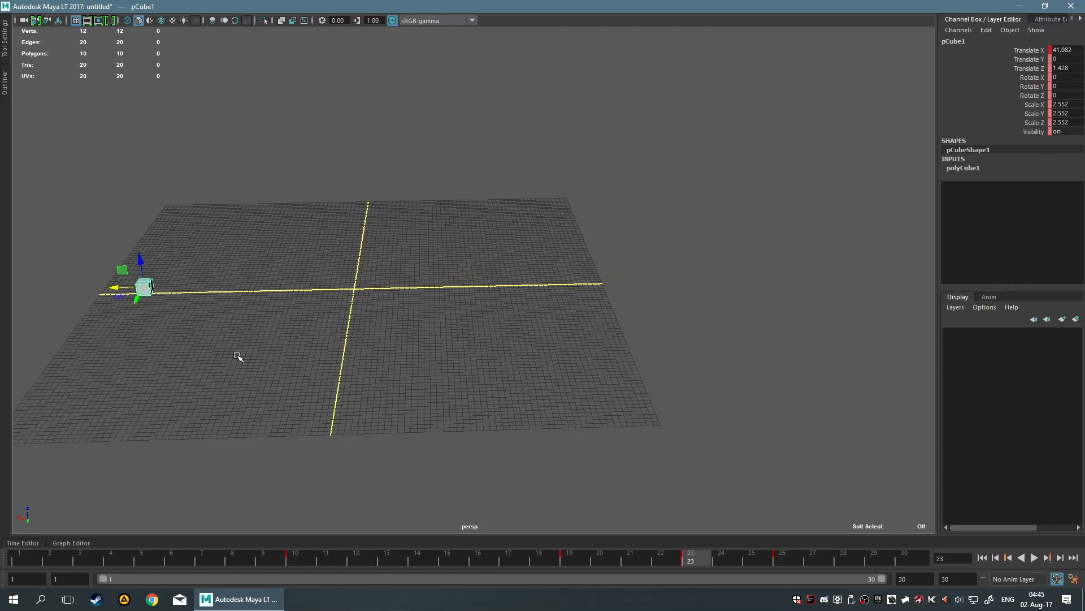
{"action": "left_click", "coordinate": [485, 428]}
{"action": "left_click_drag", "start_coordinate": [109, 230], "coordinate": [153, 302]}
Auto-key the cube at about -31.3 in Translate X on frame 3 and at about X 38.8, Y 43 on frame 15.
{"action": "left_click", "coordinate": [96, 558]}
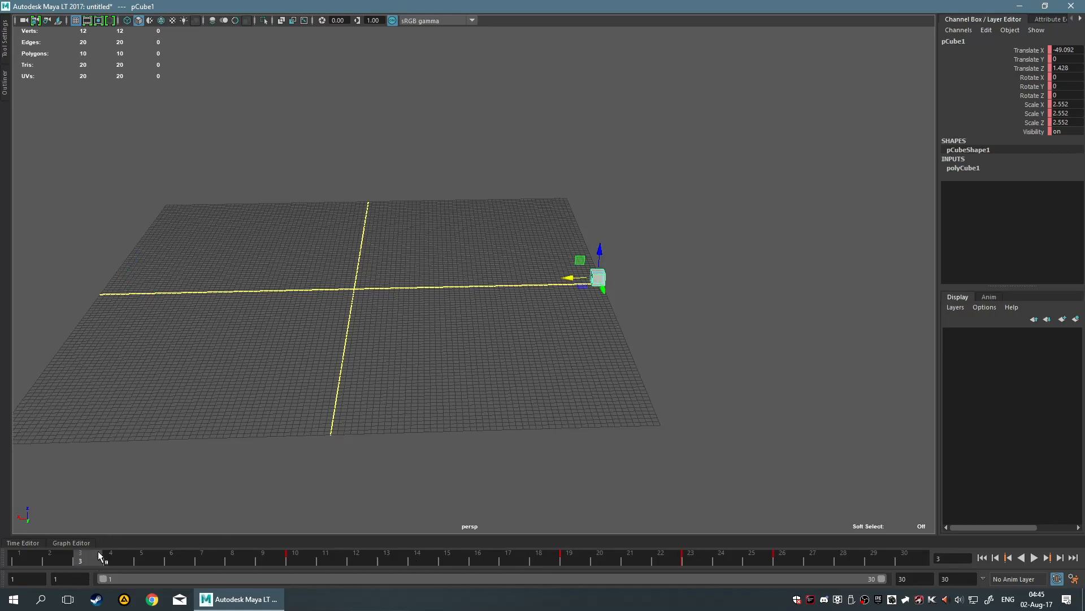
{"action": "left_click_drag", "start_coordinate": [554, 276], "coordinate": [481, 305]}
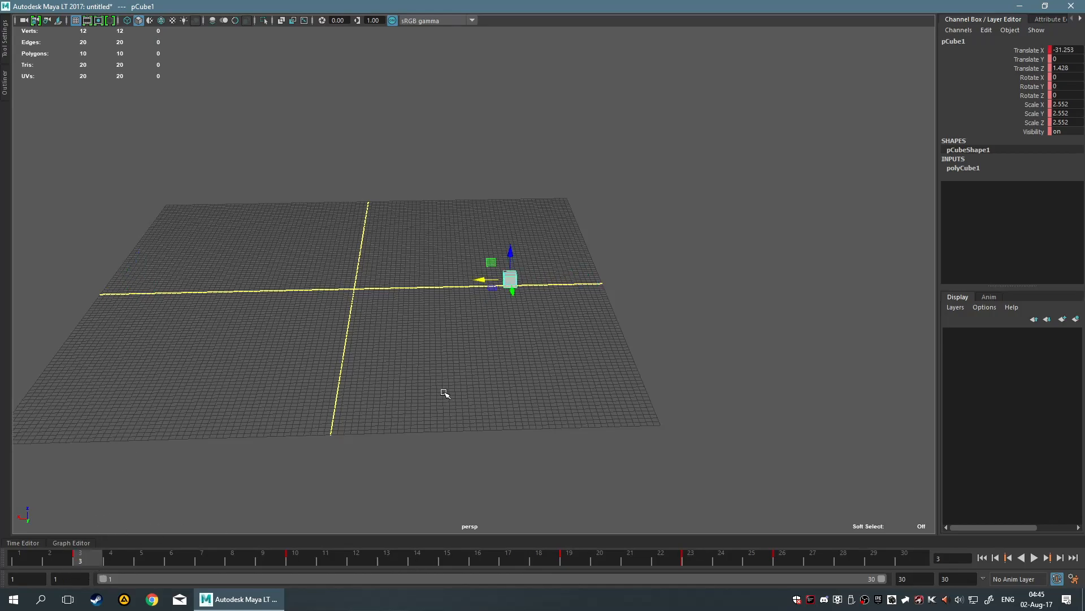
{"action": "left_click", "coordinate": [450, 560]}
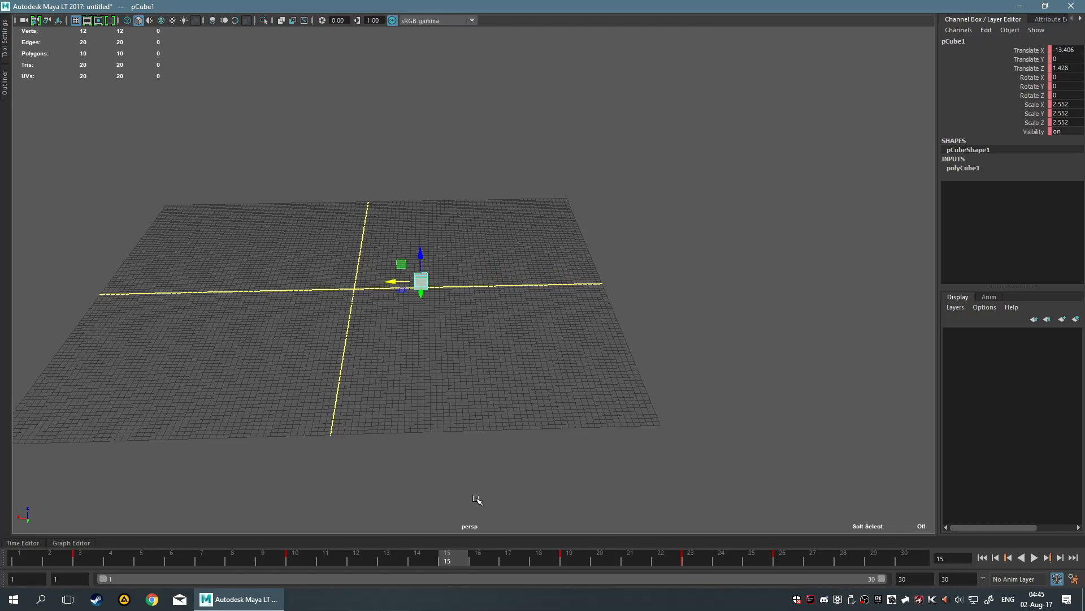
{"action": "left_click_drag", "start_coordinate": [402, 279], "coordinate": [577, 278]}
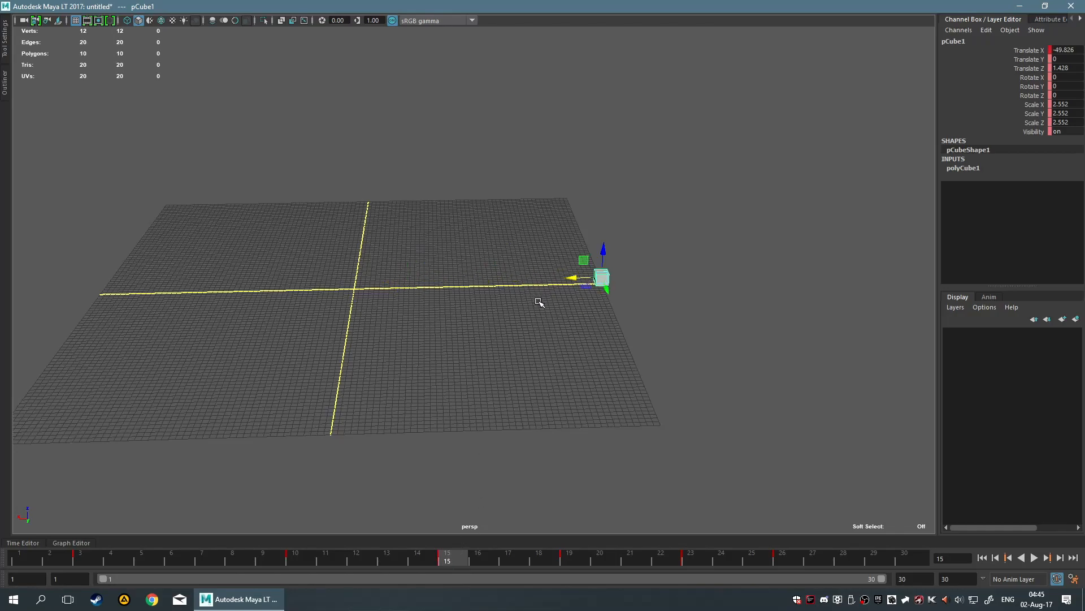
{"action": "left_click_drag", "start_coordinate": [577, 281], "coordinate": [68, 427]}
Auto-key the cube's position at about Y 36.9 on frame 6, X -28.9, Y -47.7 on frame 30, and X 36.3, Y 27.9, Z 13.3 on frame 1.
{"action": "left_click", "coordinate": [174, 560]}
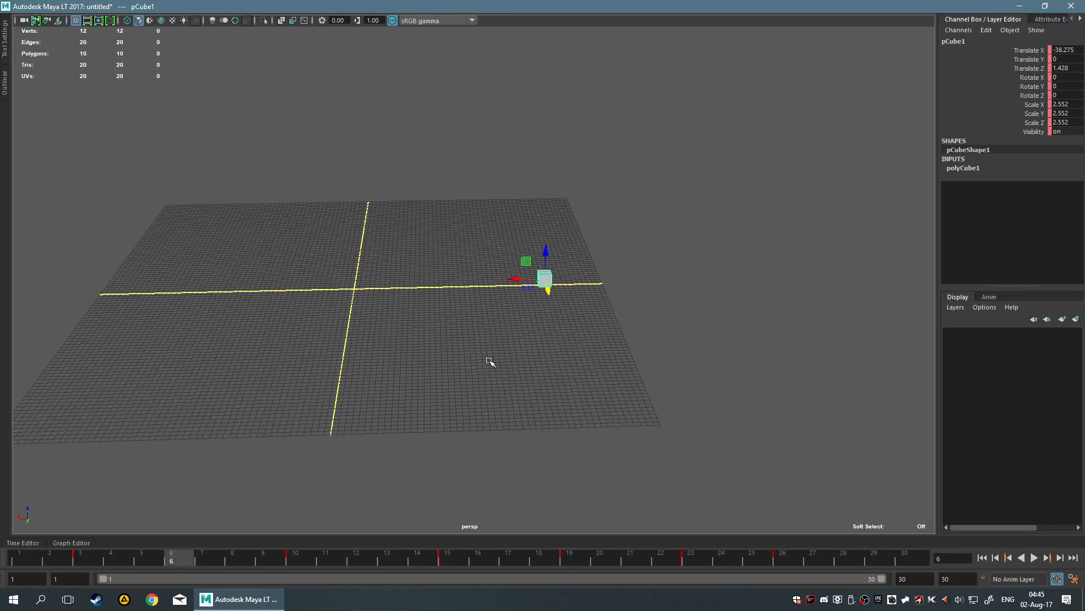
{"action": "left_click_drag", "start_coordinate": [548, 289], "coordinate": [574, 390]}
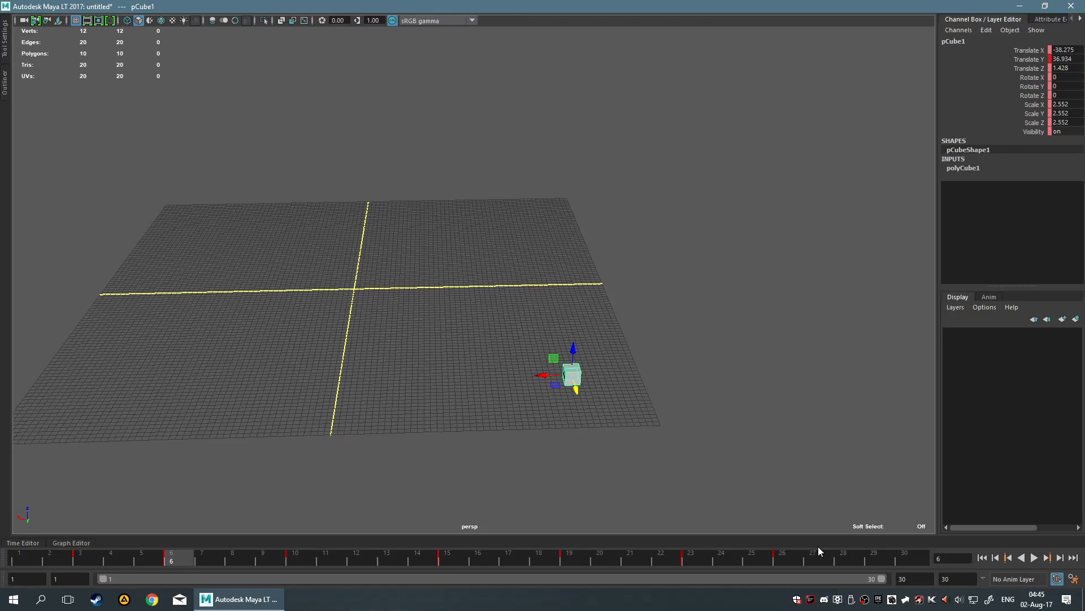
{"action": "left_click", "coordinate": [912, 558]}
{"action": "left_click_drag", "start_coordinate": [602, 287], "coordinate": [473, 200]}
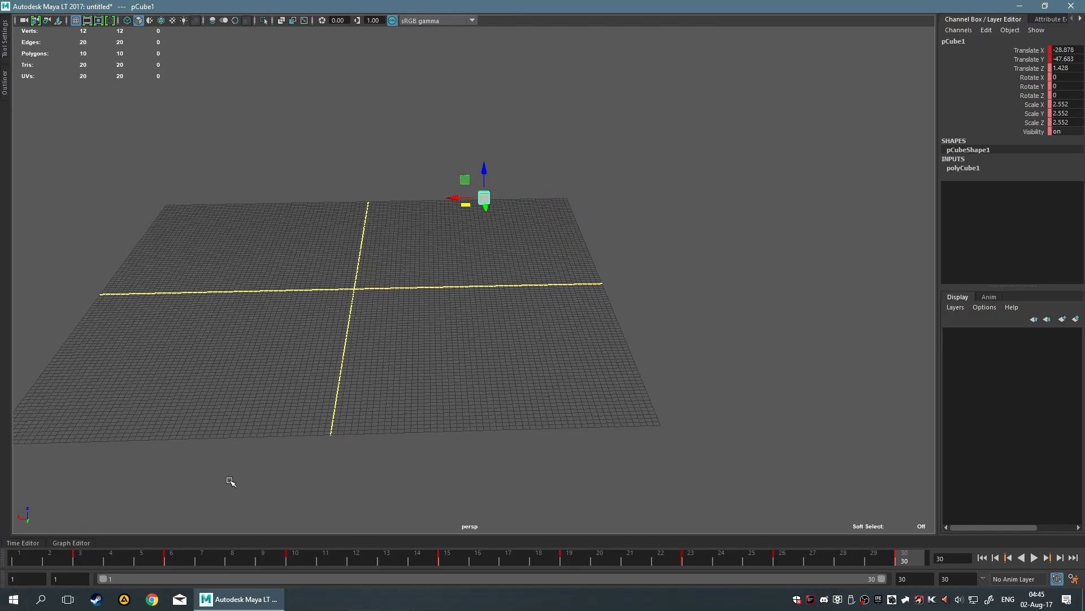
{"action": "left_click", "coordinate": [26, 559]}
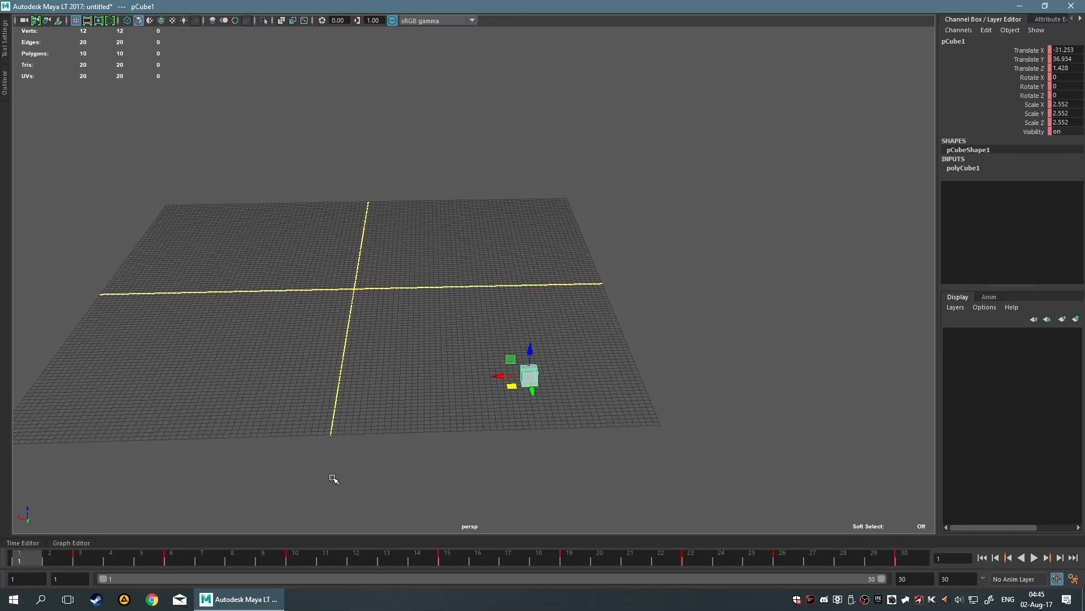
{"action": "left_click_drag", "start_coordinate": [512, 386], "coordinate": [112, 309]}
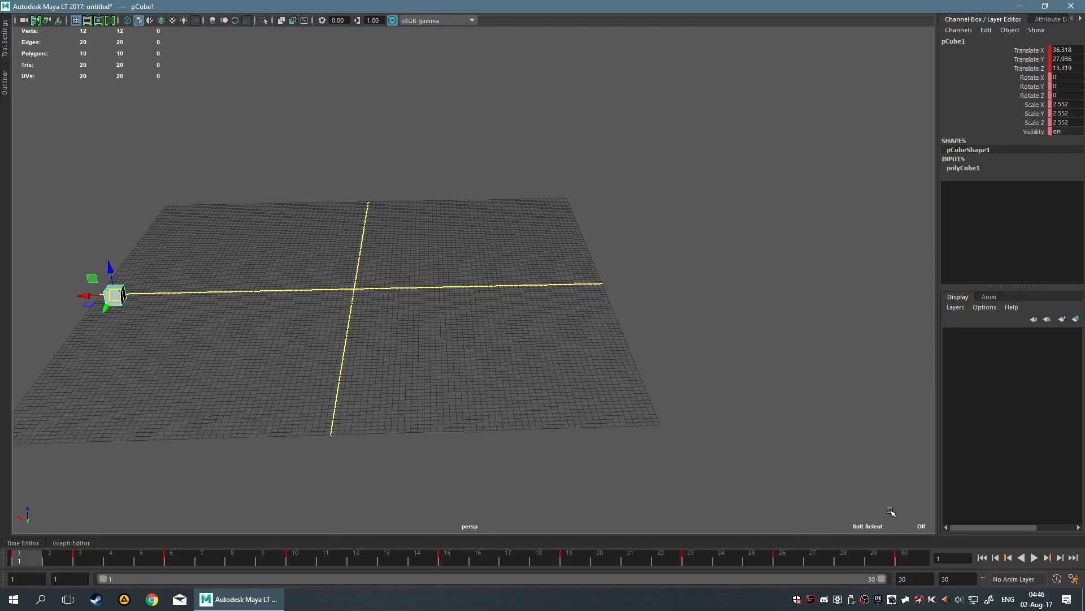
Scrub between frames 4 and 15 and play back the timeline to examine the cube's motion and keyed channels.
{"action": "left_click", "coordinate": [116, 561]}
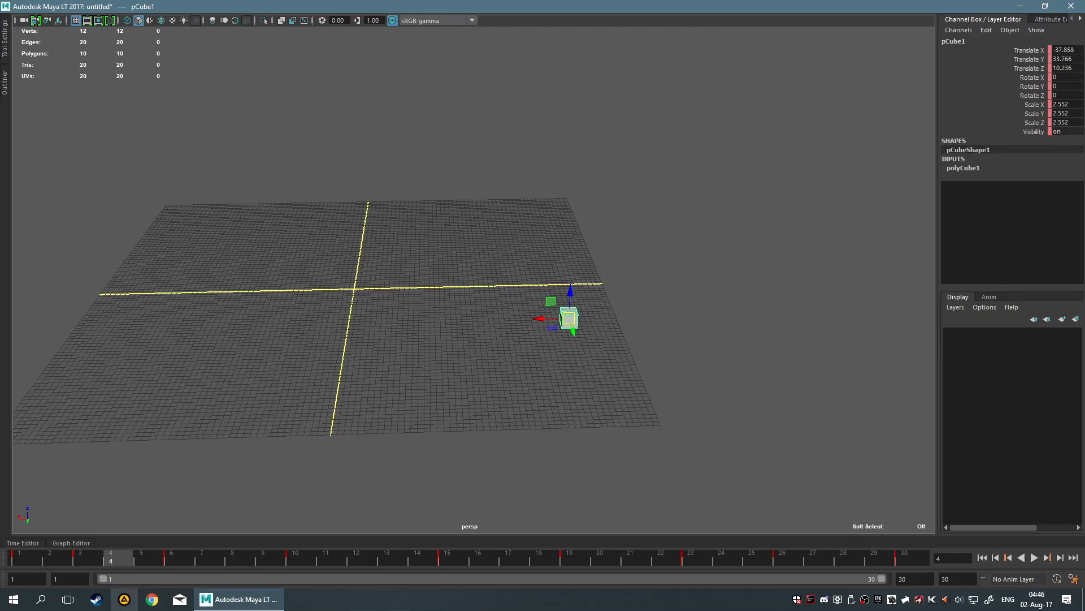
{"action": "left_click_drag", "start_coordinate": [112, 559], "coordinate": [305, 548]}
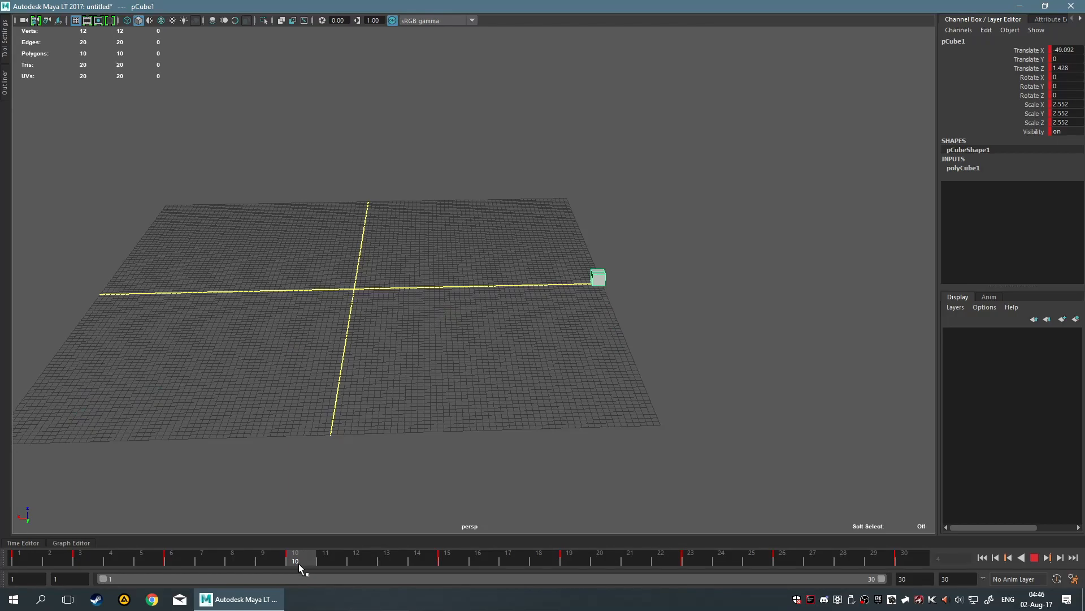
{"action": "left_click_drag", "start_coordinate": [304, 563], "coordinate": [456, 564]}
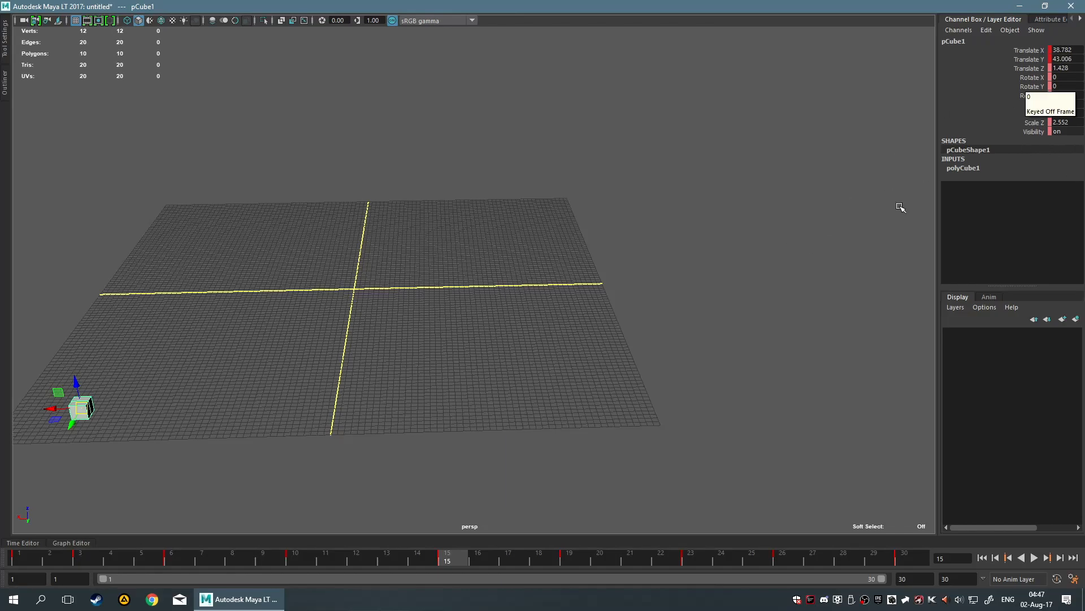
{"action": "left_click_drag", "start_coordinate": [463, 544], "coordinate": [313, 550]}
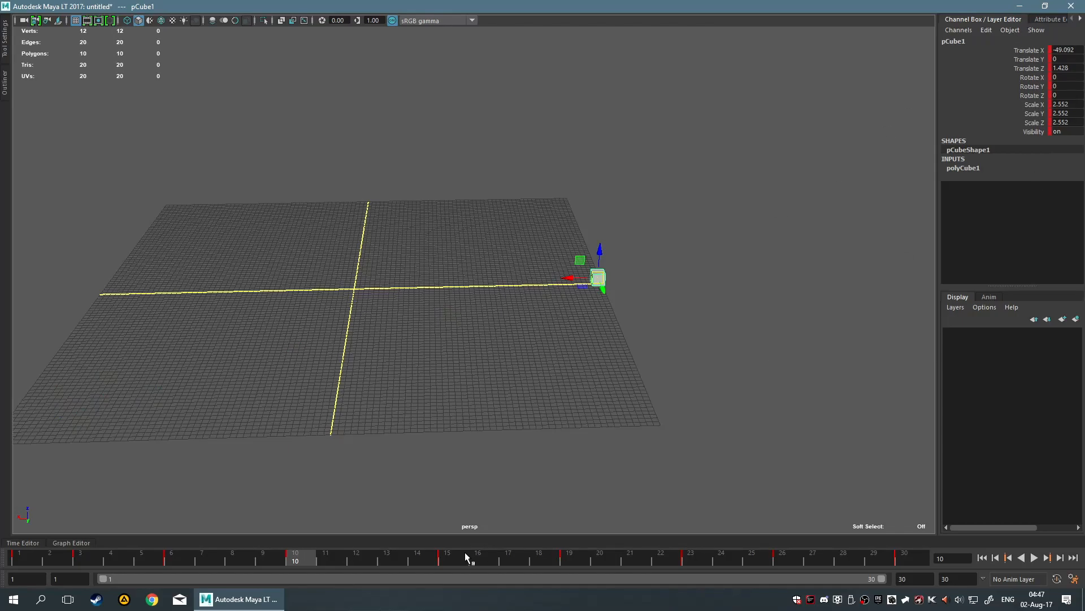
{"action": "key", "text": "alt+v"}
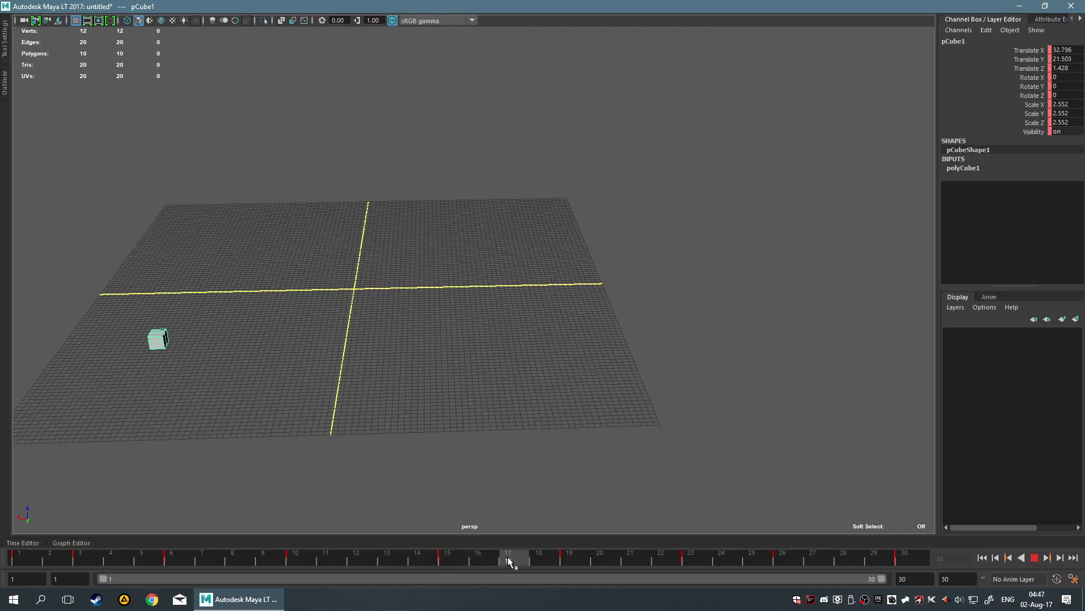
At frame 20, stretch the cube to about 8.91 in Scale Z, set a key, and deselect it.
{"action": "left_click_drag", "start_coordinate": [572, 564], "coordinate": [600, 562]}
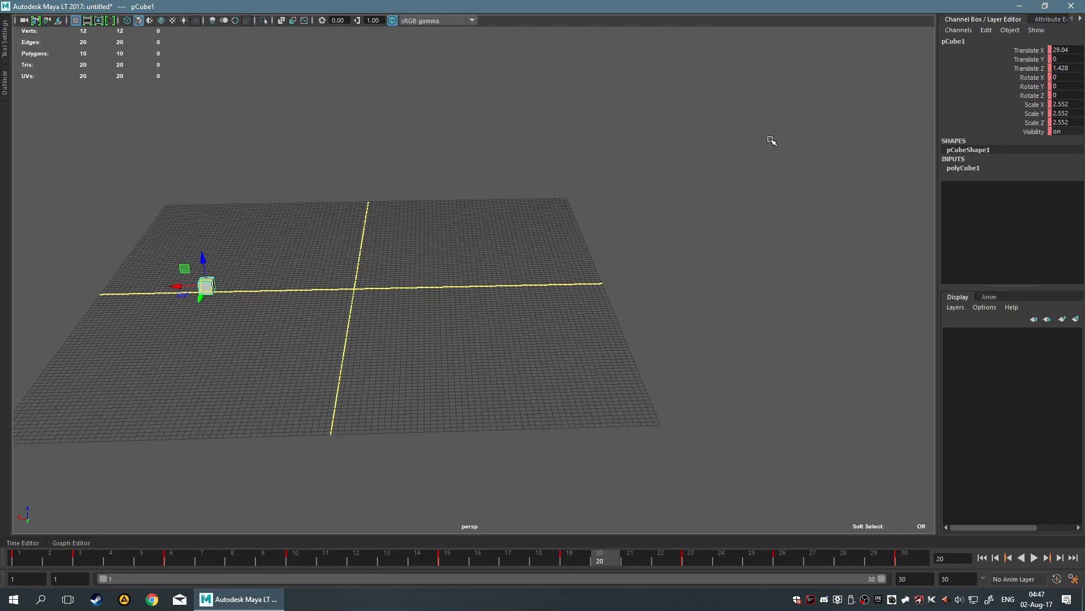
{"action": "left_click", "coordinate": [1027, 124]}
{"action": "middle_click_drag", "start_coordinate": [802, 208], "coordinate": [778, 123]}
{"action": "key", "text": "s"}
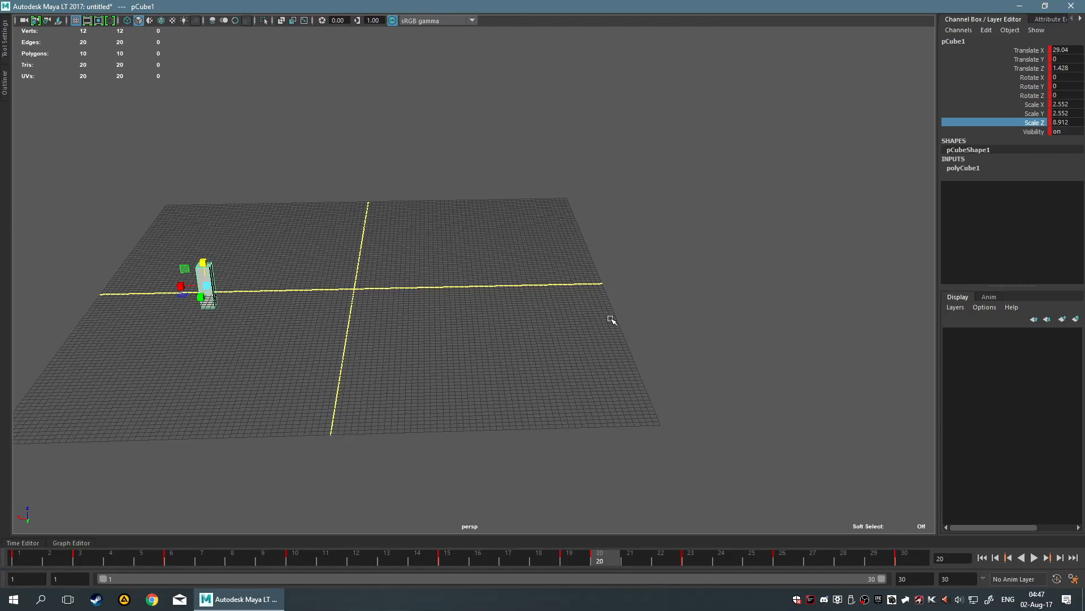
{"action": "left_click", "coordinate": [662, 405]}
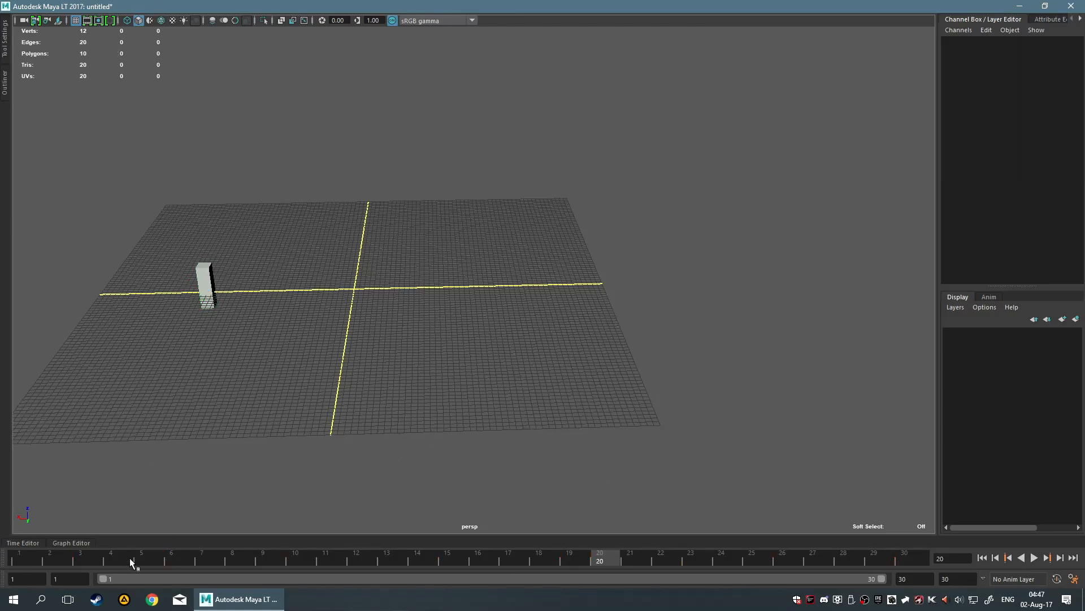
Play the cube's animation from frame 1 and stop the playback.
{"action": "left_click", "coordinate": [17, 560]}
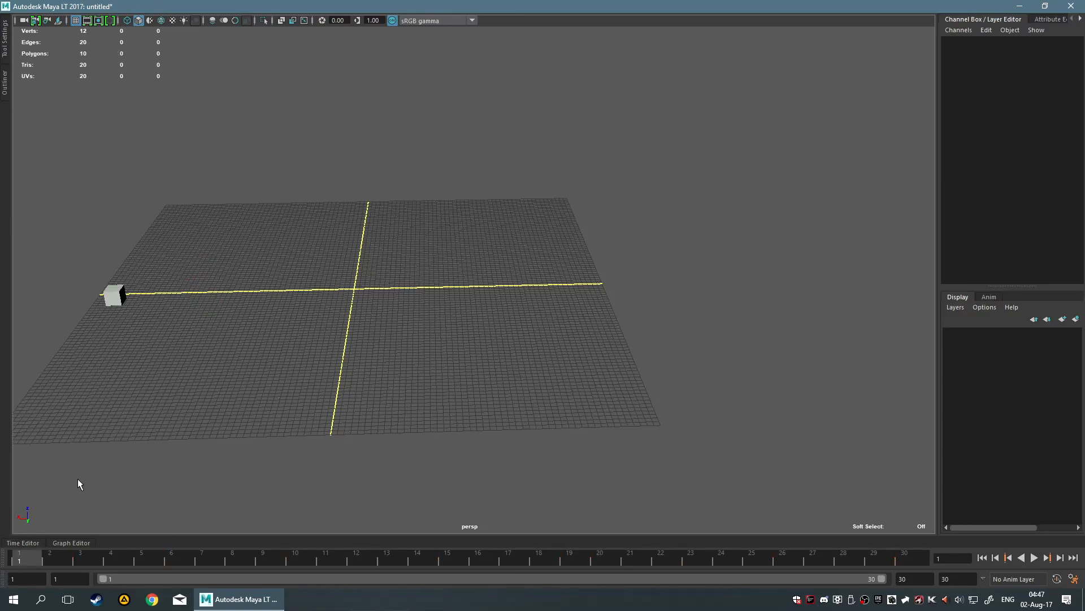
{"action": "left_click", "coordinate": [1031, 560]}
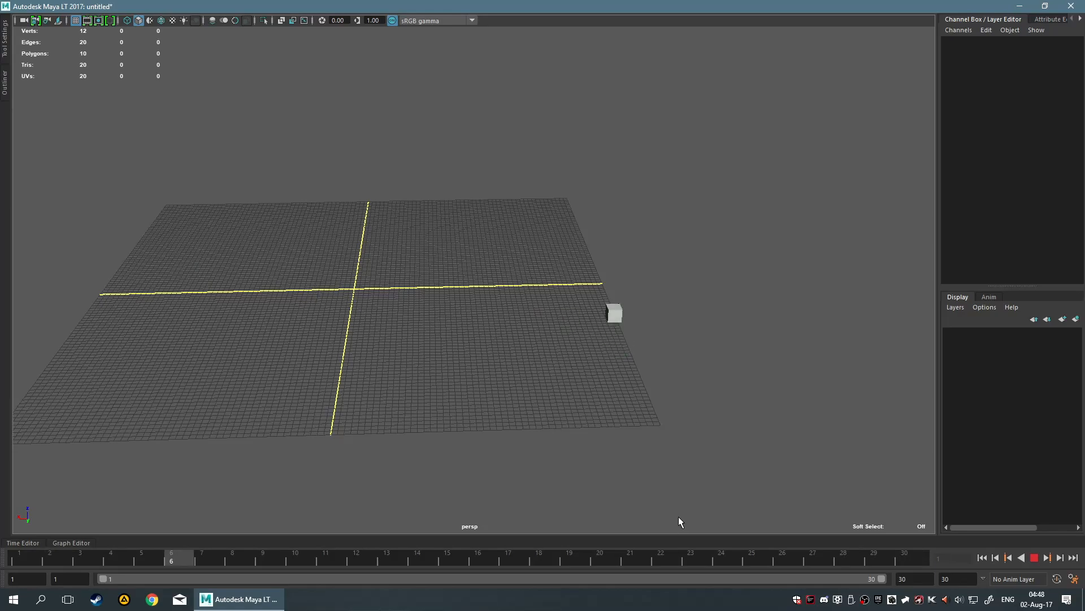
{"action": "left_click", "coordinate": [1034, 558]}
Set the playback speed to Half [15 fps] in the Time Slider preferences and save them.
{"action": "left_click", "coordinate": [1074, 579]}
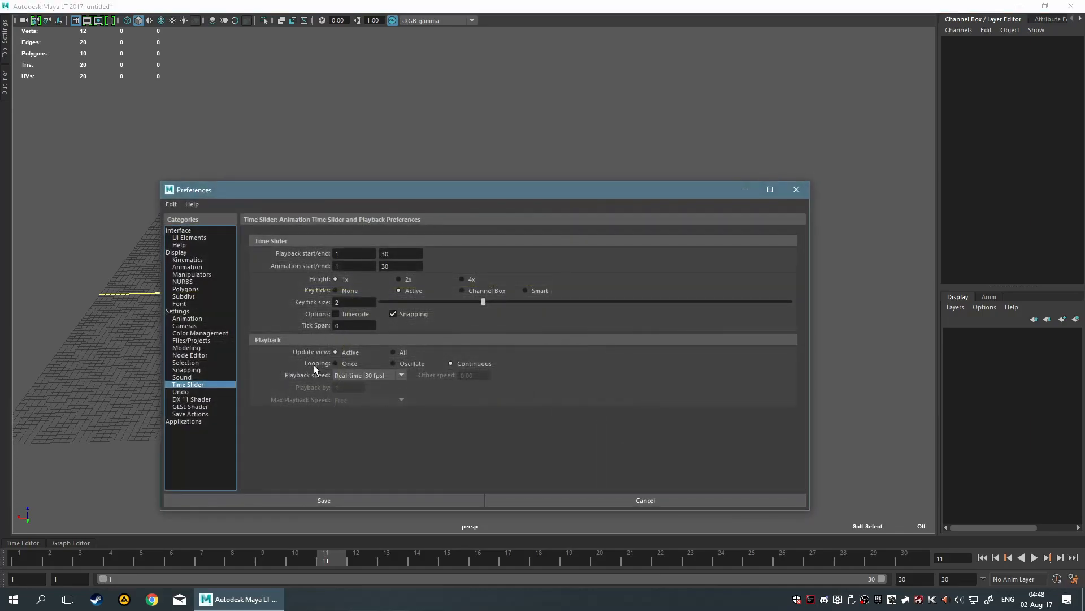
{"action": "left_click", "coordinate": [361, 375]}
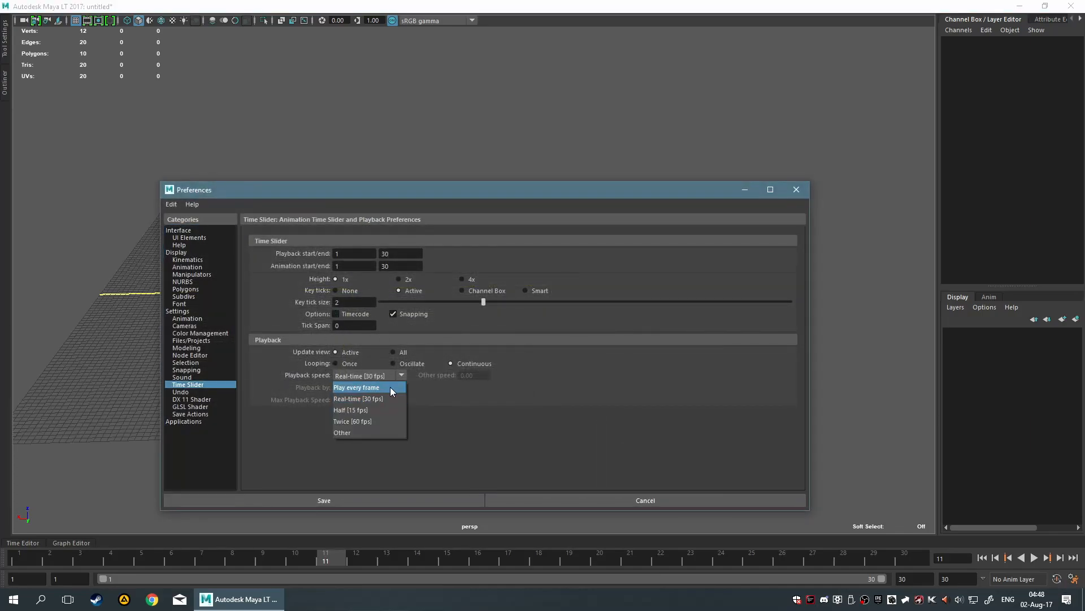
{"action": "left_click", "coordinate": [399, 410]}
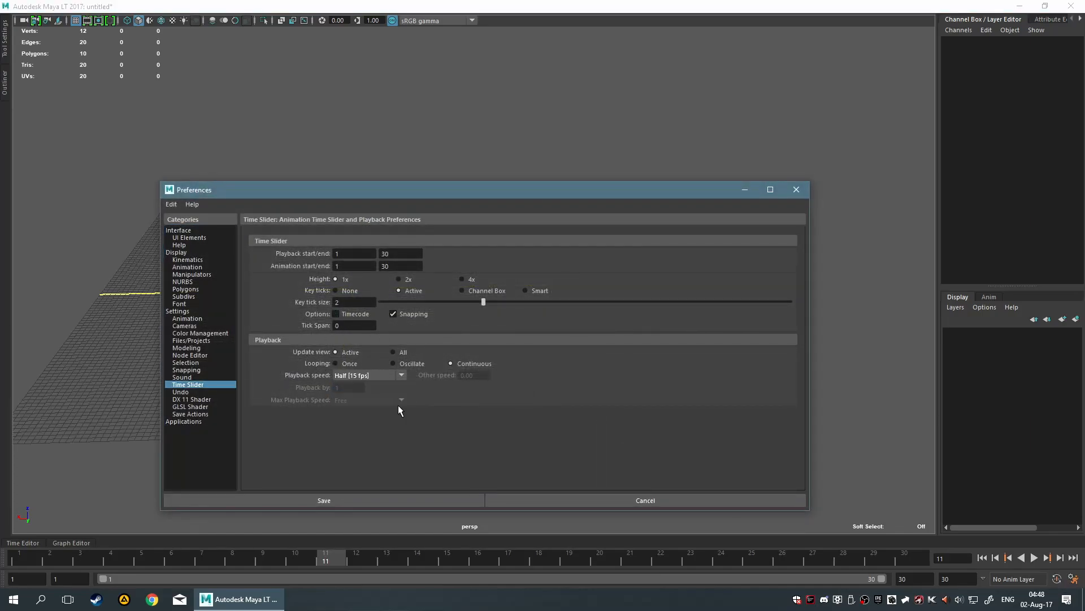
{"action": "left_click", "coordinate": [371, 497]}
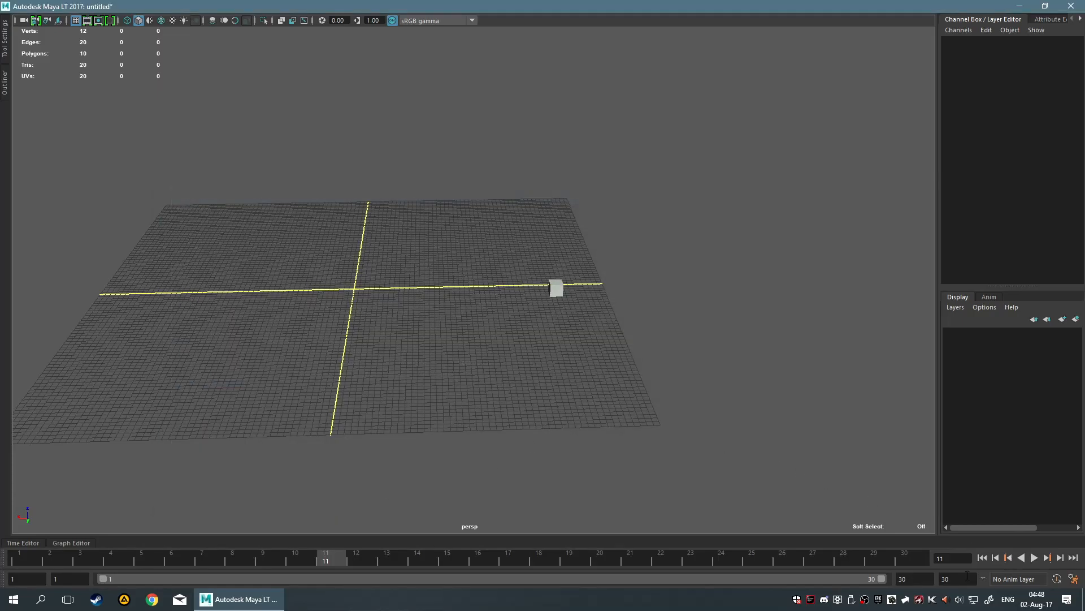
Return to frame 1 and play the animation at half speed before stopping it.
{"action": "left_click_drag", "start_coordinate": [333, 560], "coordinate": [15, 560]}
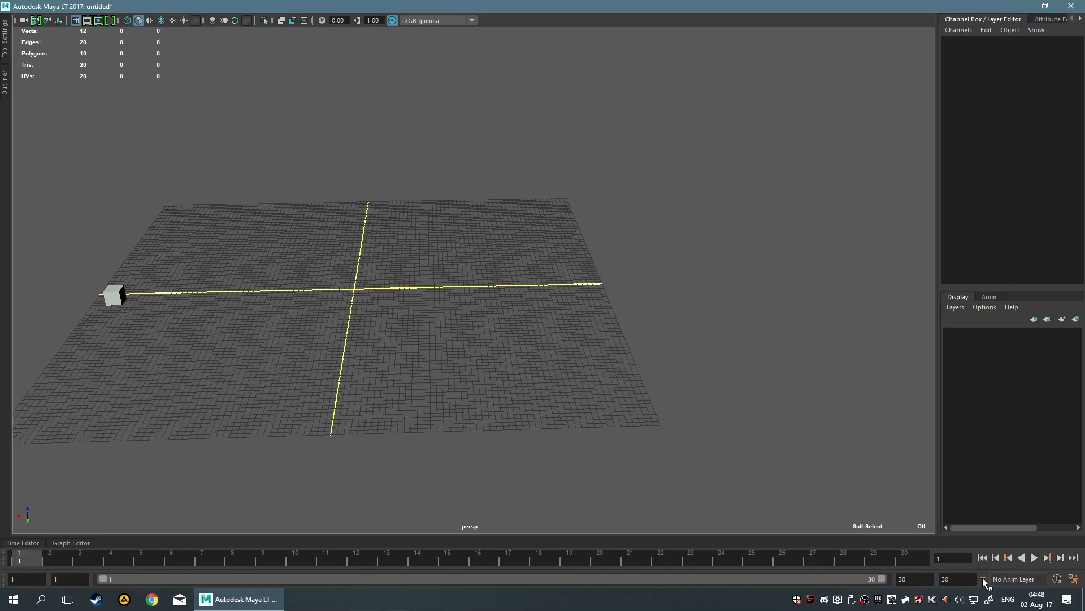
{"action": "left_click", "coordinate": [1031, 561]}
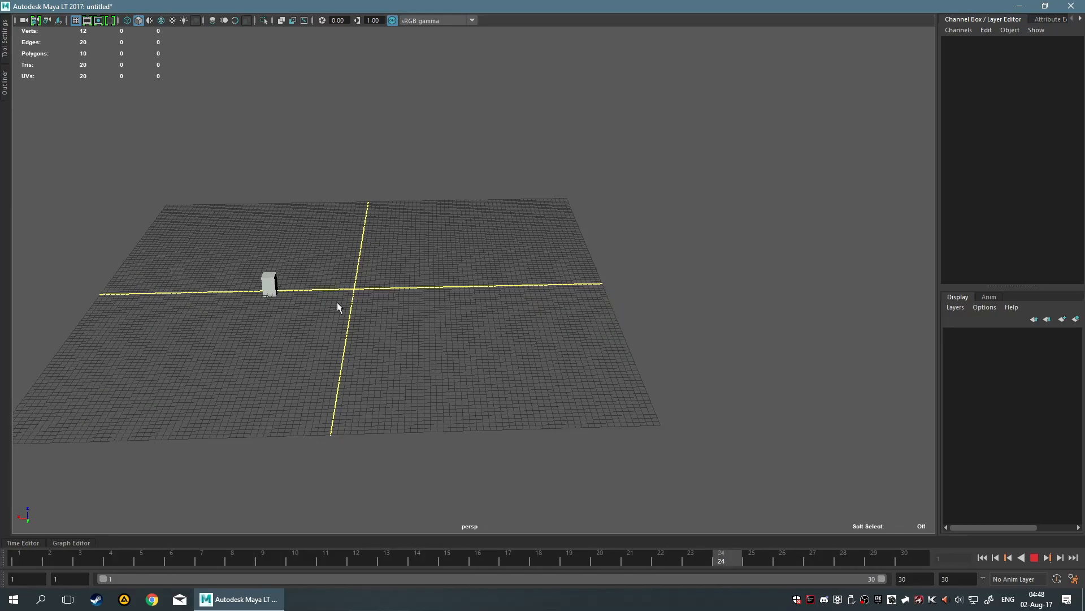
{"action": "left_click", "coordinate": [1034, 558]}
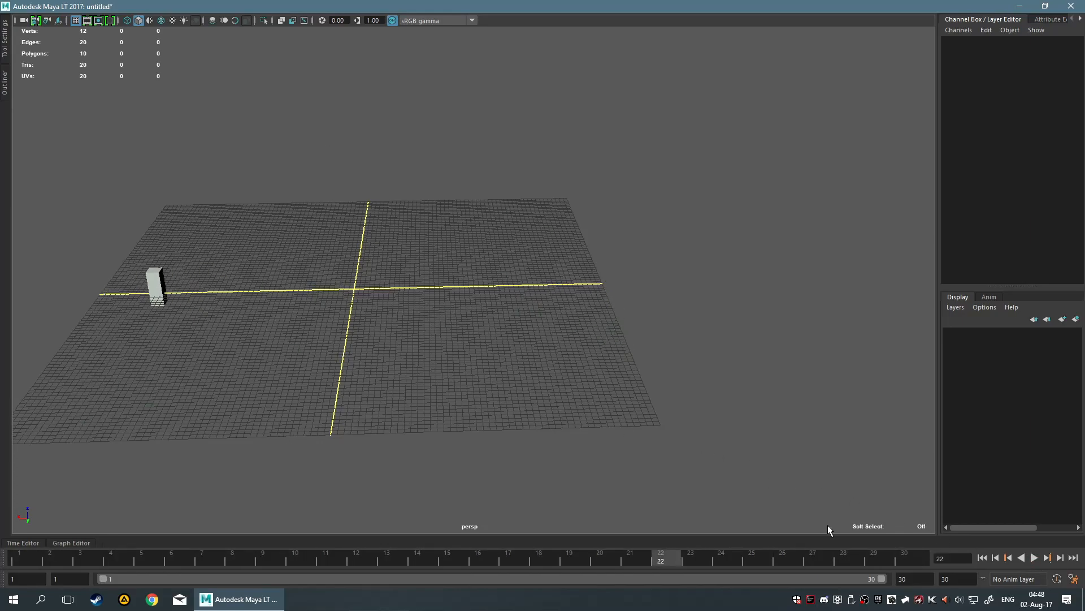
Select the cube and scrub between frames 19 and 26 to examine its motion between keys.
{"action": "left_click_drag", "start_coordinate": [83, 208], "coordinate": [411, 446]}
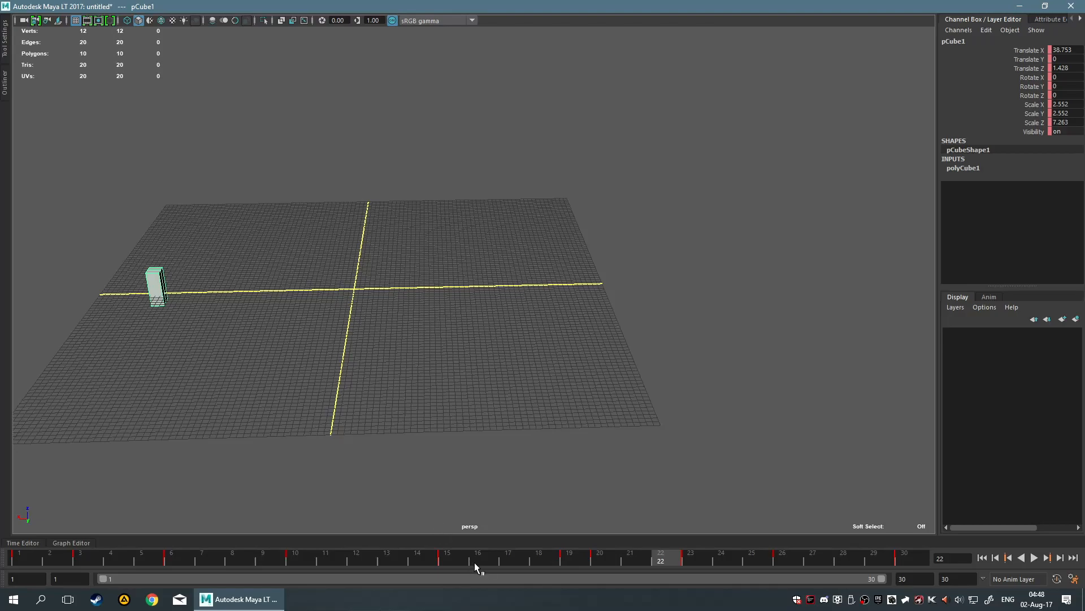
{"action": "left_click", "coordinate": [559, 558]}
{"action": "left_click_drag", "start_coordinate": [550, 563], "coordinate": [780, 558]}
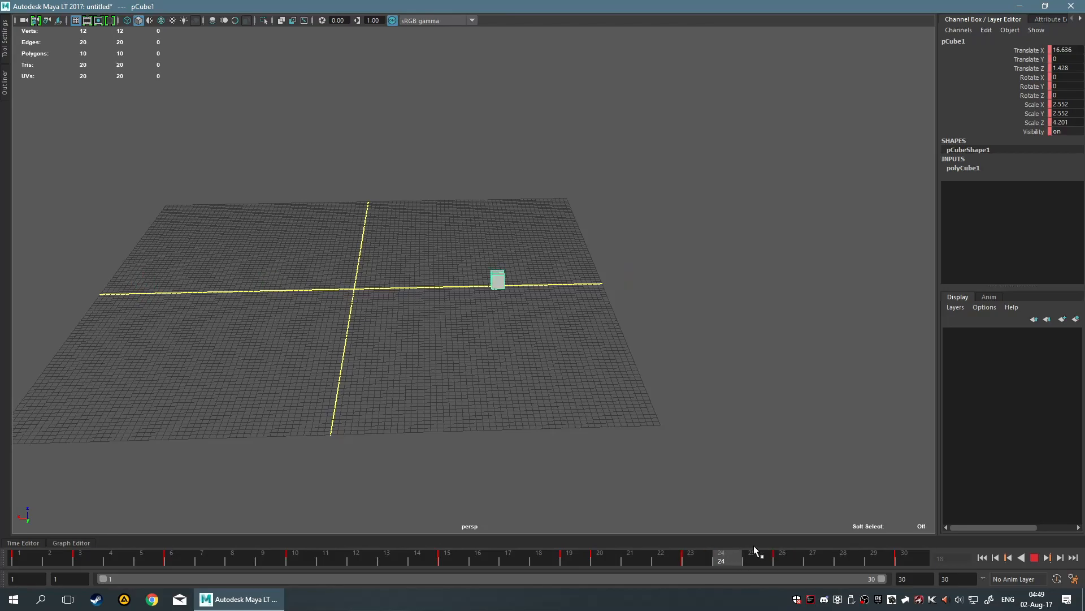
{"action": "left_click_drag", "start_coordinate": [792, 567], "coordinate": [714, 559]}
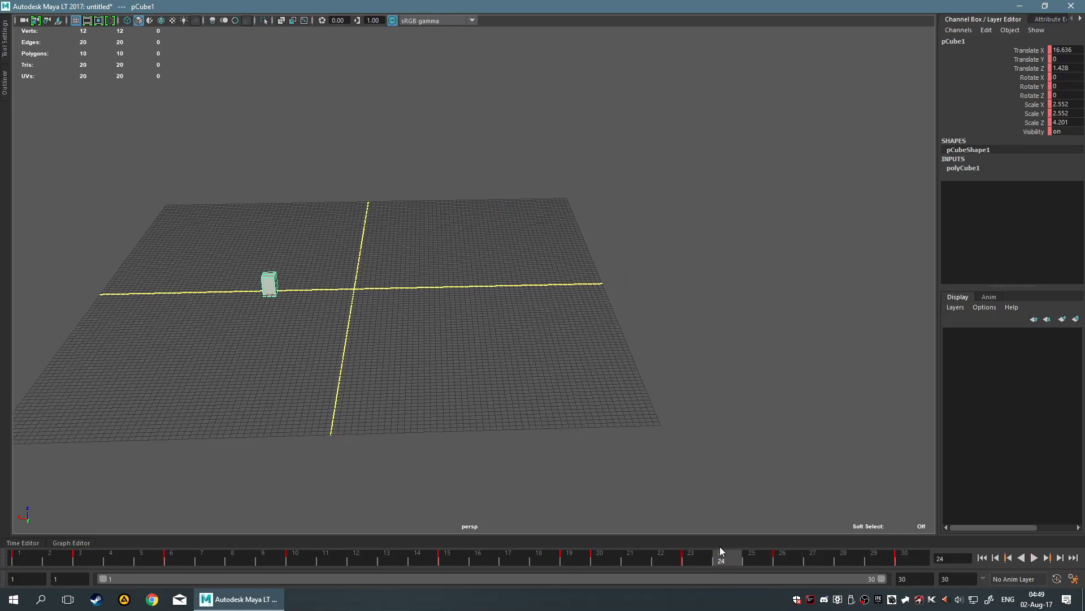
Examine the key editing and playback options available for the cube's key at frame 23, and deselect the cube.
{"action": "left_click", "coordinate": [686, 559]}
{"action": "middle_click_drag", "start_coordinate": [685, 558], "coordinate": [715, 559]}
{"action": "middle_click", "coordinate": [681, 556]}
{"action": "left_click", "coordinate": [685, 560]}
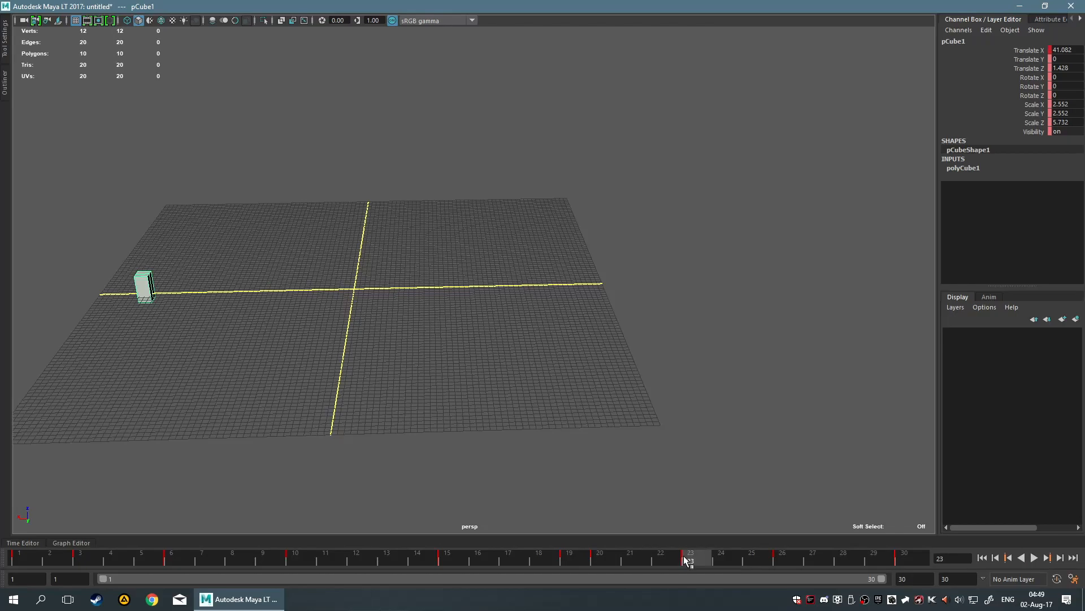
{"action": "right_click", "coordinate": [684, 556]}
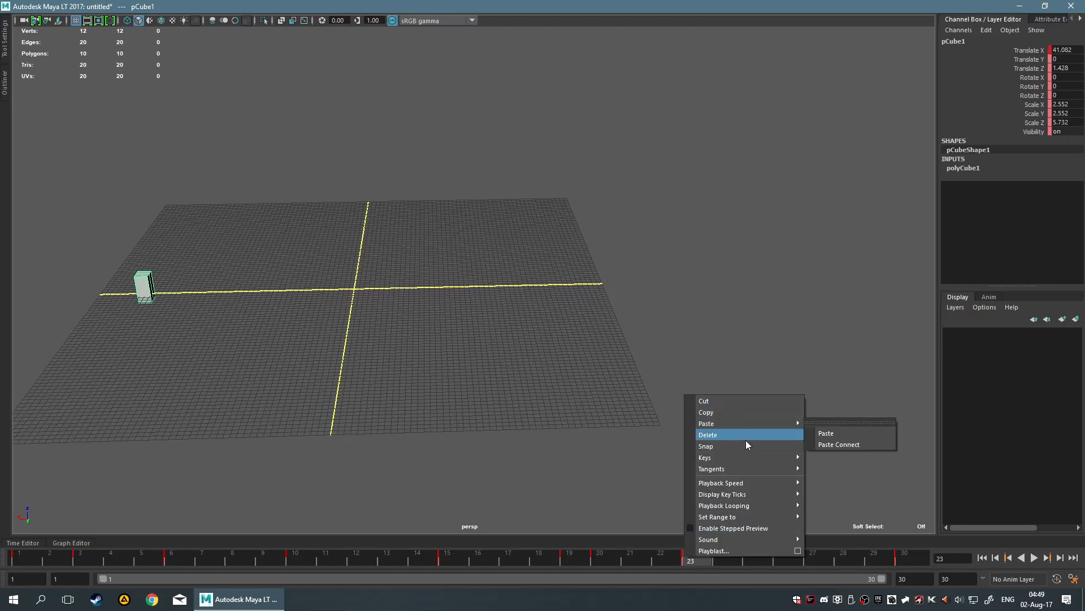
{"action": "mouse_move", "coordinate": [752, 456]}
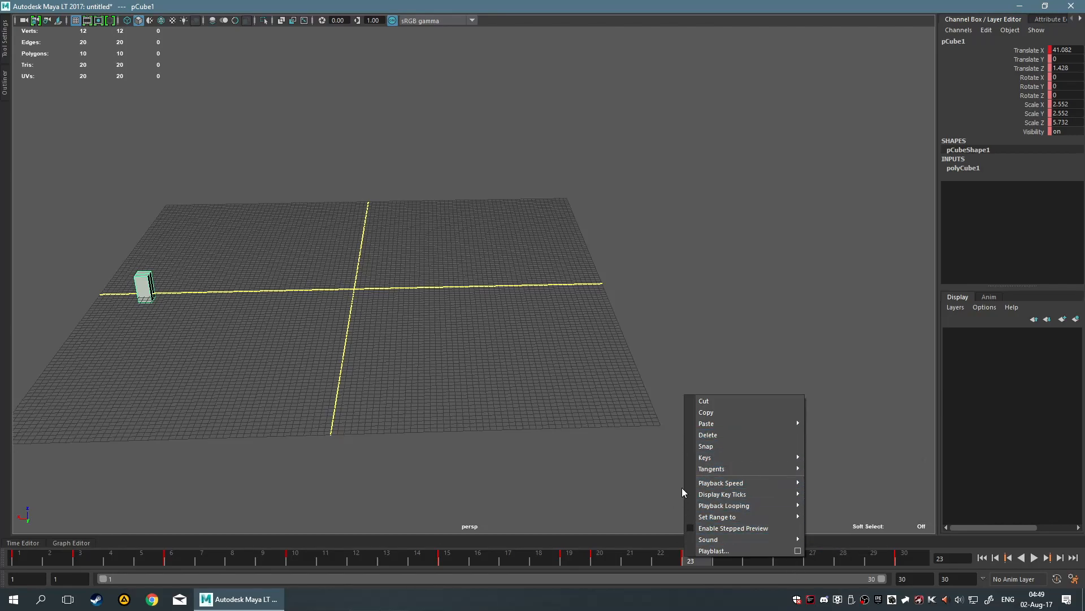
{"action": "mouse_move", "coordinate": [726, 506]}
{"action": "left_click", "coordinate": [486, 394]}
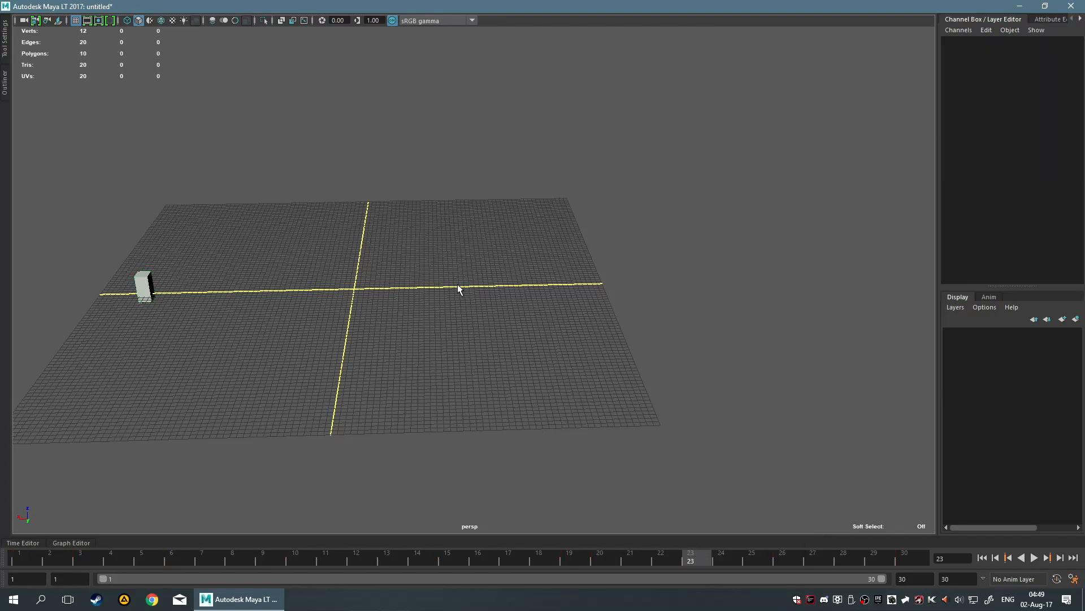
Detach the Key and Playback command lists as floating windows beside the grid to examine their commands.
{"action": "key", "text": "space"}
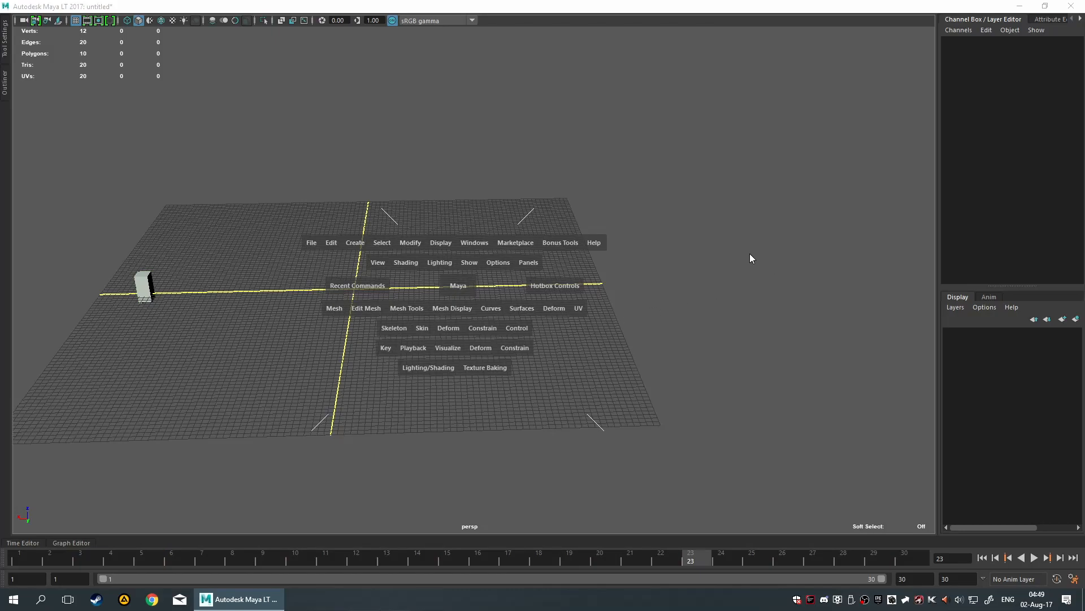
{"action": "left_click", "coordinate": [385, 348]}
{"action": "left_click", "coordinate": [419, 346]}
{"action": "left_click_drag", "start_coordinate": [540, 303], "coordinate": [755, 216]}
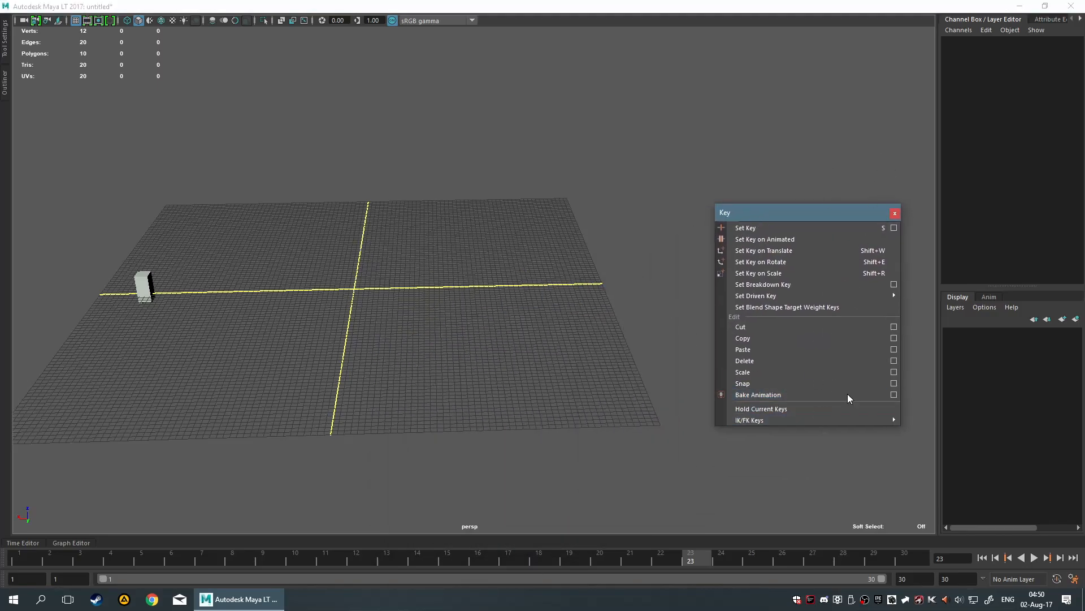
{"action": "key", "text": "space"}
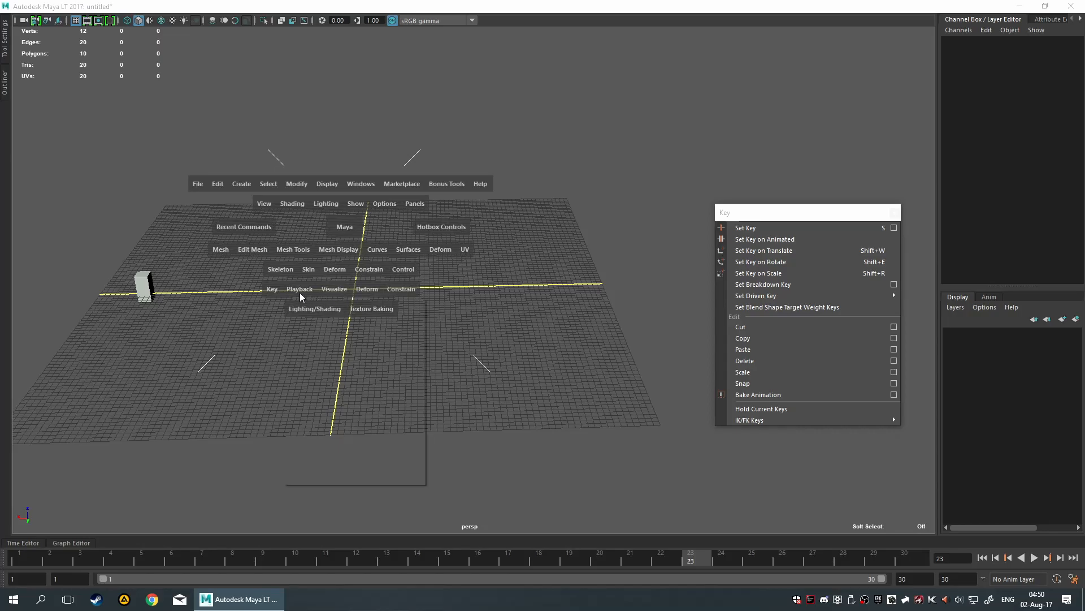
{"action": "left_click", "coordinate": [300, 290]}
{"action": "left_click", "coordinate": [317, 303]}
{"action": "left_click_drag", "start_coordinate": [339, 287], "coordinate": [90, 338]}
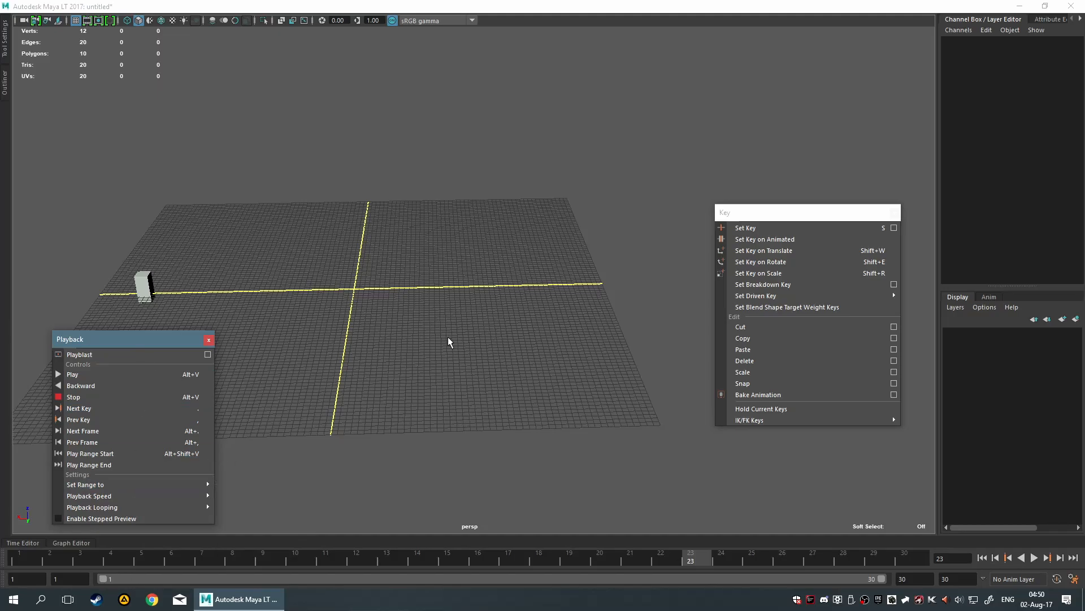
Detach the Visualize command list to examine its motion trail, ghost and snapshot commands, and close it.
{"action": "key", "text": "space"}
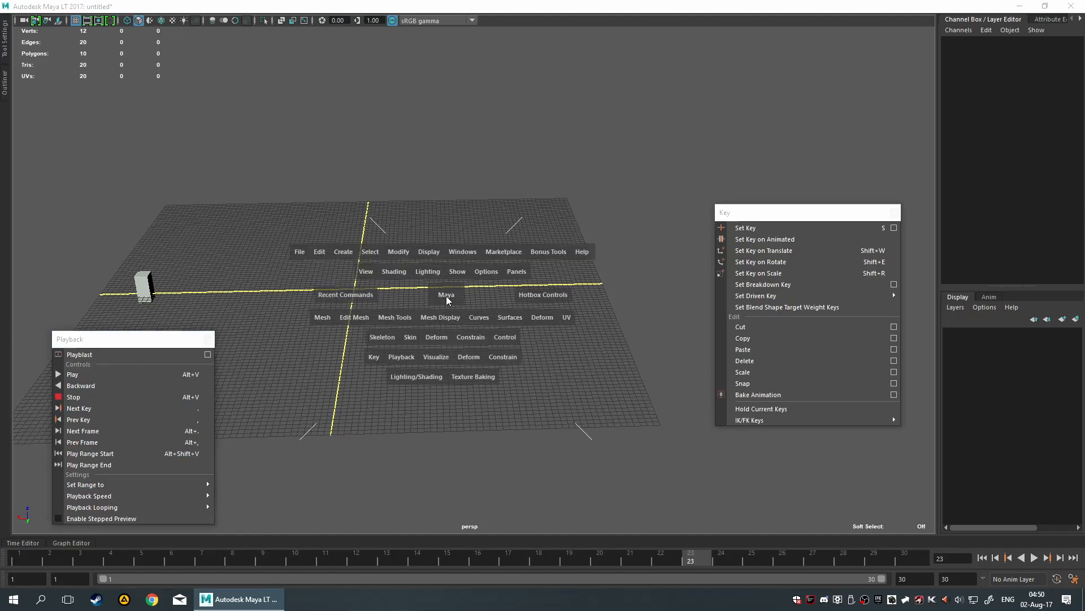
{"action": "left_click", "coordinate": [434, 359]}
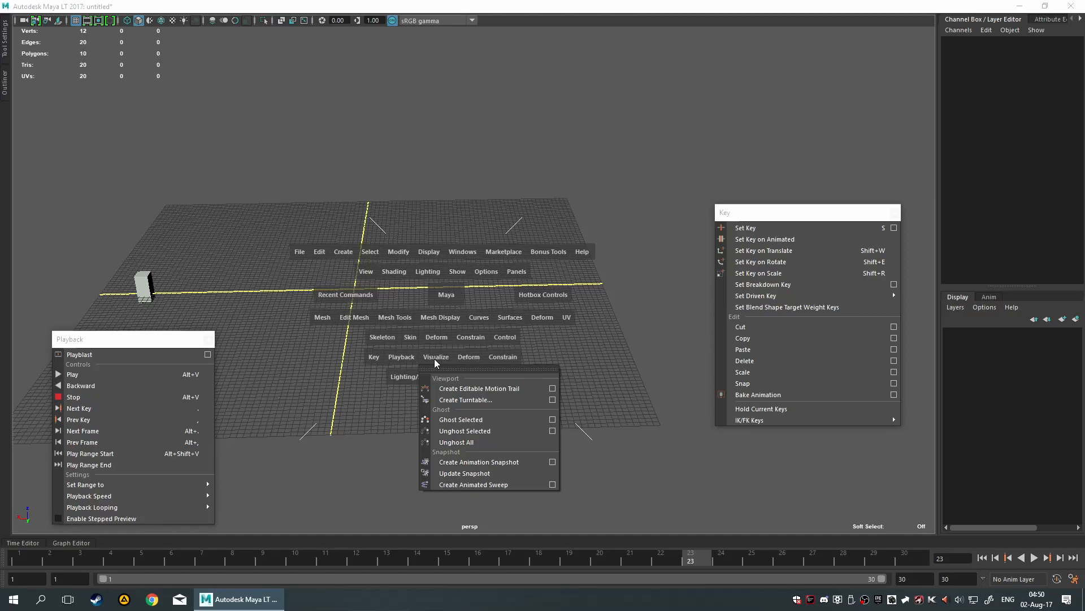
{"action": "left_click", "coordinate": [469, 367]}
{"action": "left_click_drag", "start_coordinate": [480, 355], "coordinate": [474, 405]}
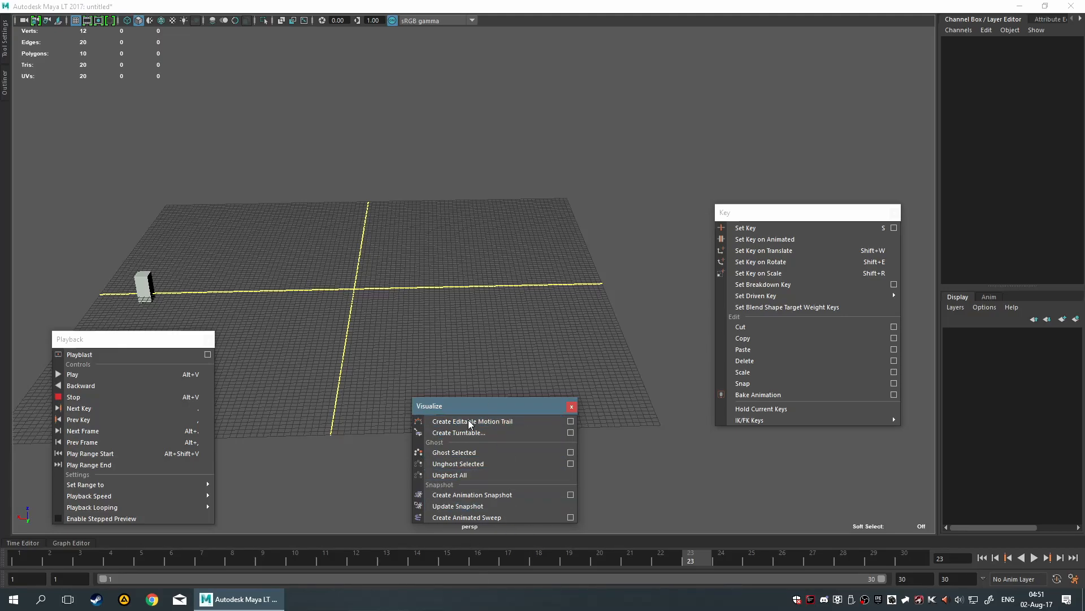
{"action": "left_click", "coordinate": [571, 406]}
Examine the animation Deform and Constrain commands, and close the floating Playback and Key windows.
{"action": "key", "text": "space"}
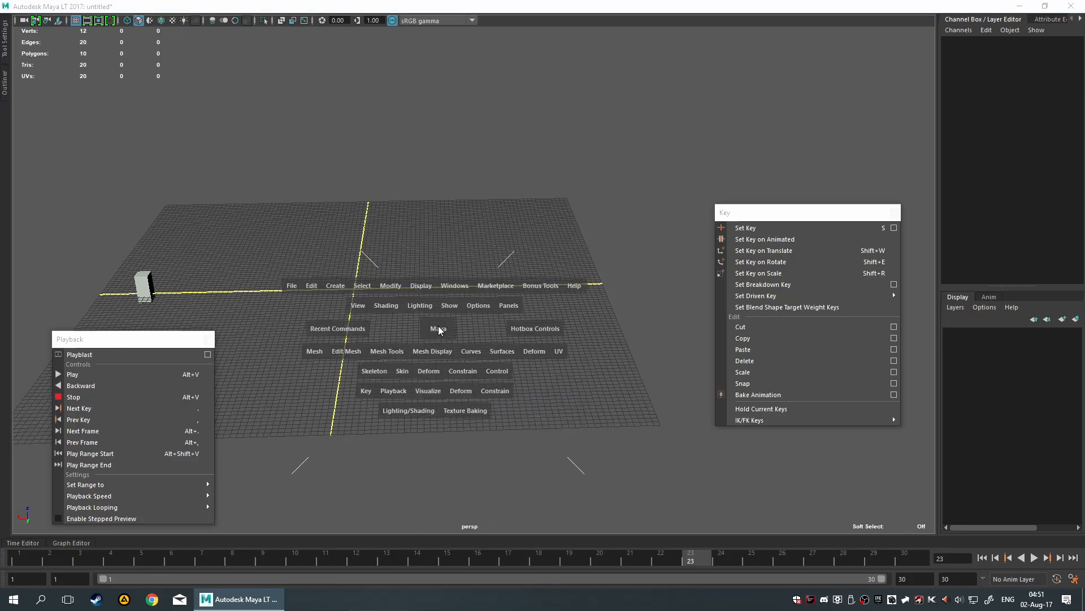
{"action": "left_click", "coordinate": [463, 390]}
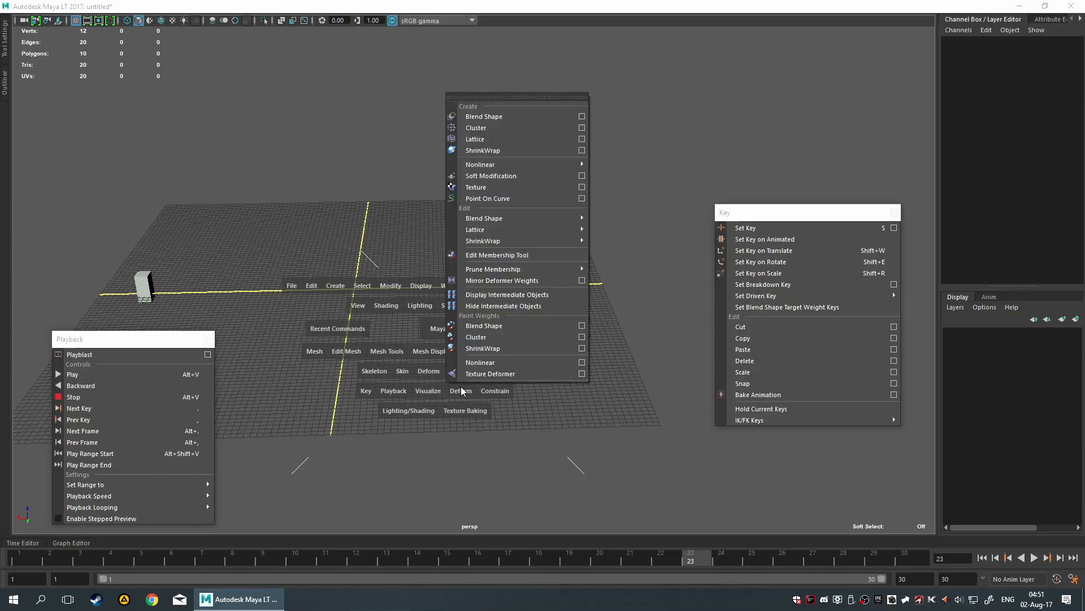
{"action": "left_click", "coordinate": [495, 391]}
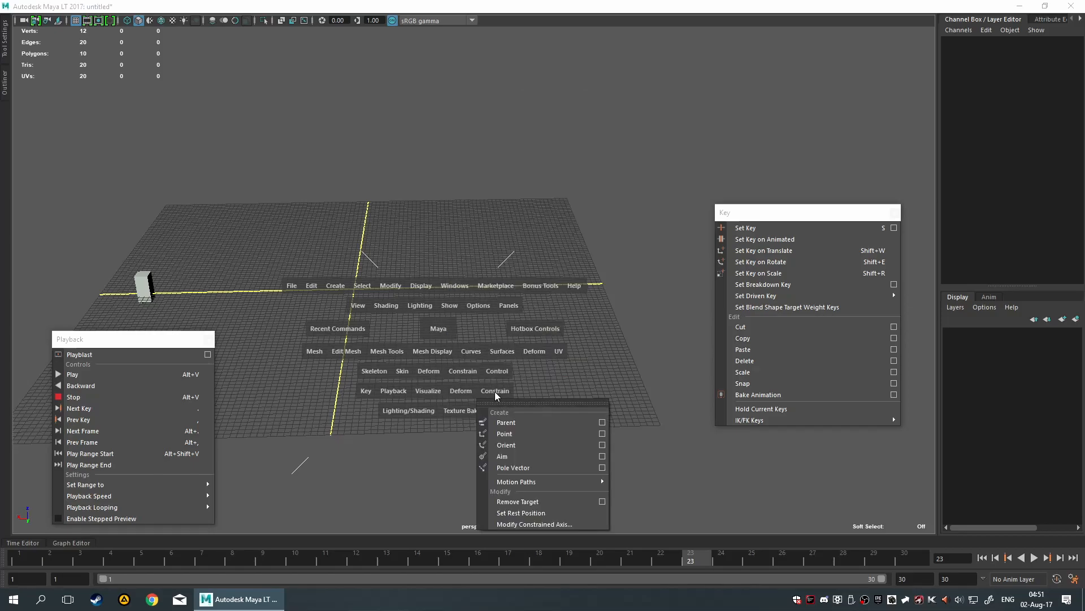
{"action": "left_click", "coordinate": [487, 391]}
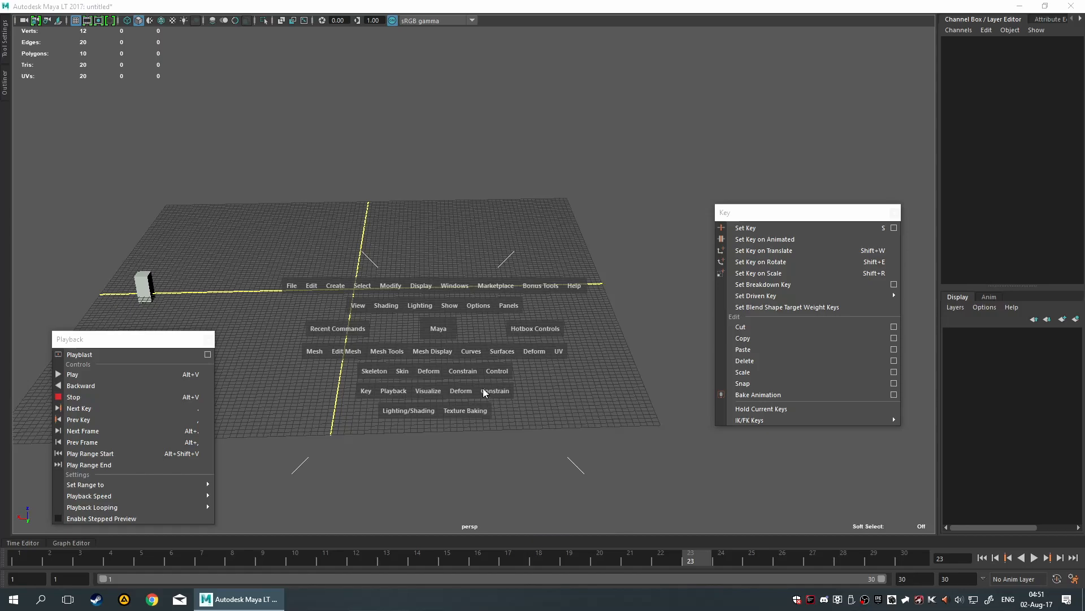
{"action": "left_click", "coordinate": [433, 371]}
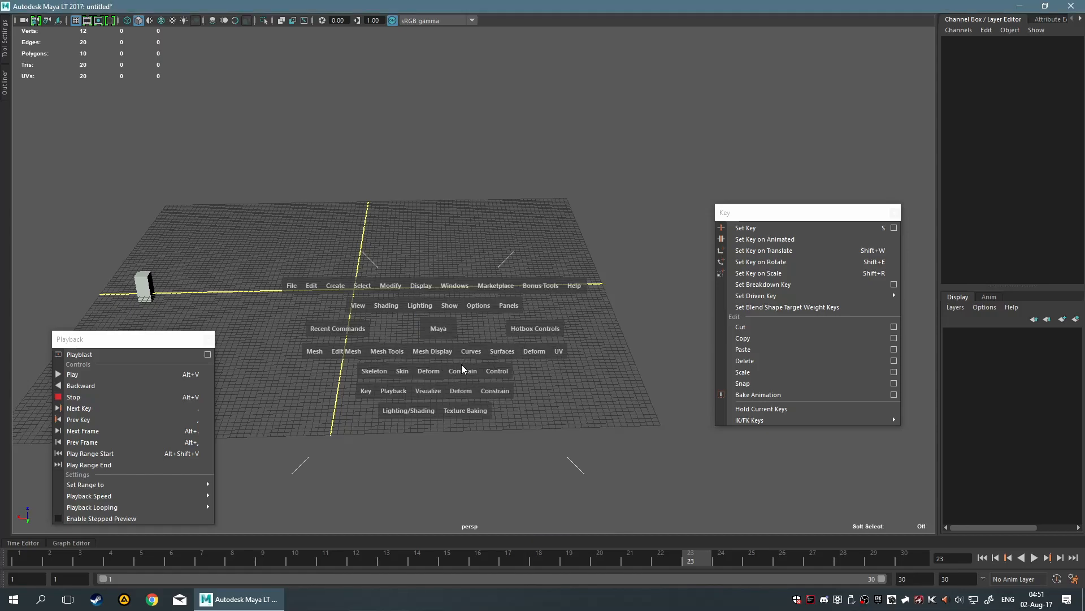
{"action": "left_click", "coordinate": [460, 368]}
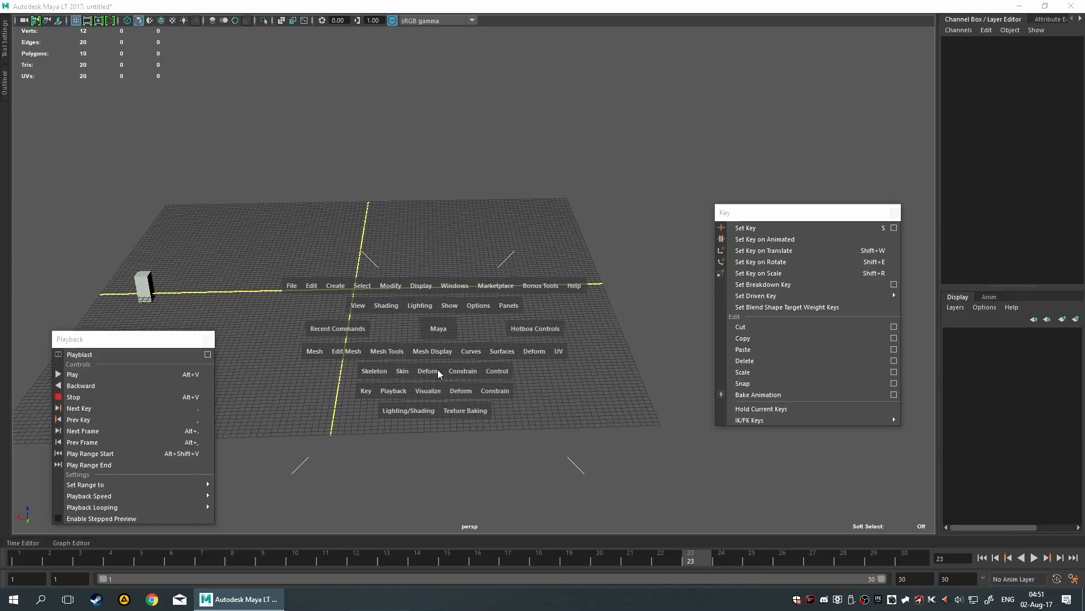
{"action": "left_click", "coordinate": [437, 370]}
{"action": "left_click", "coordinate": [438, 369]}
{"action": "key", "text": "space"}
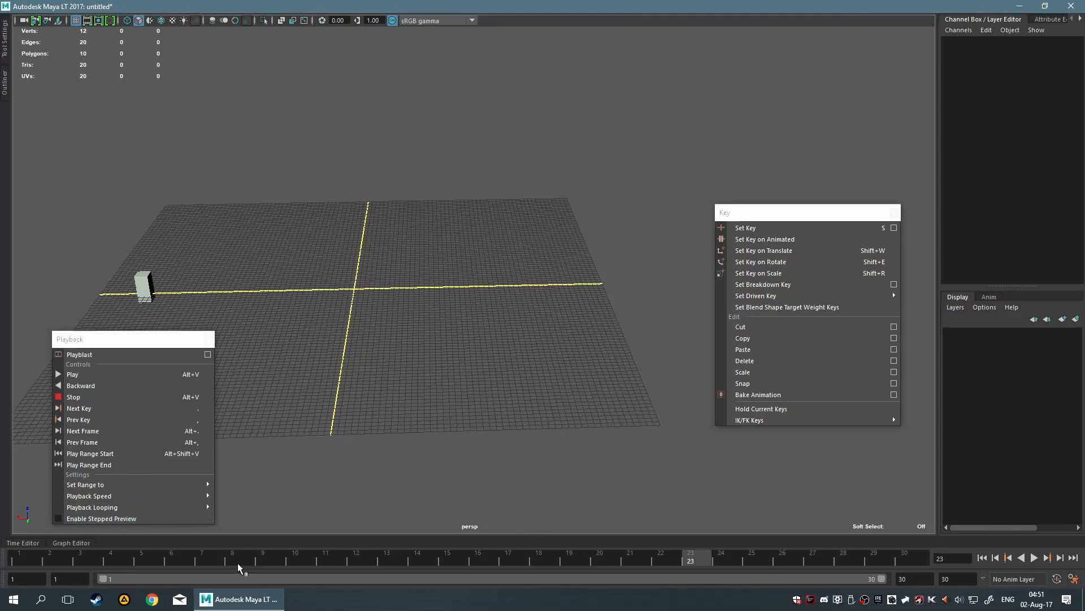
{"action": "left_click", "coordinate": [208, 340]}
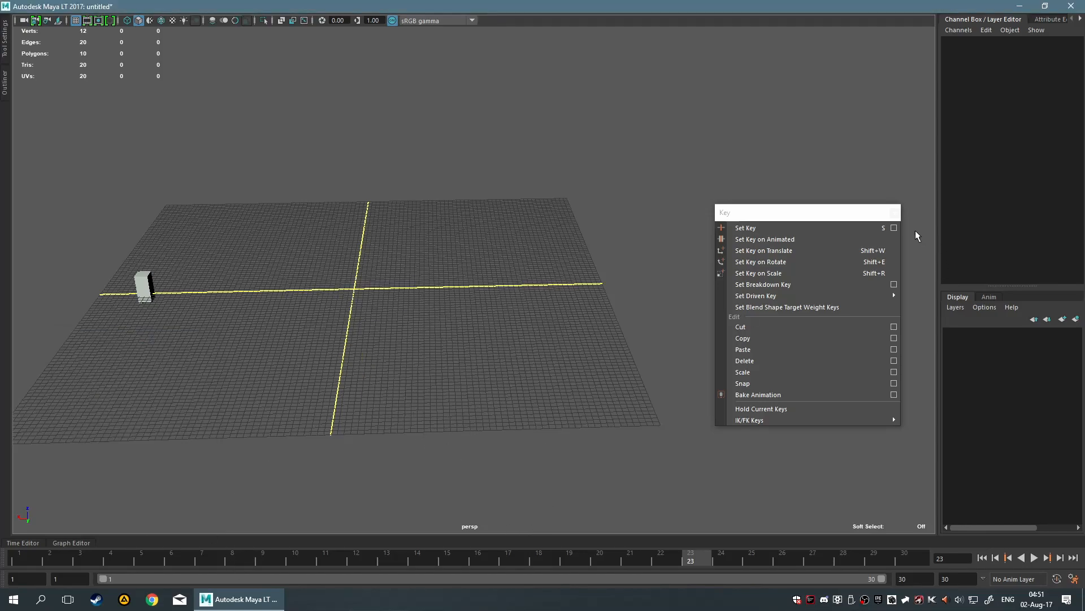
{"action": "left_click", "coordinate": [895, 213]}
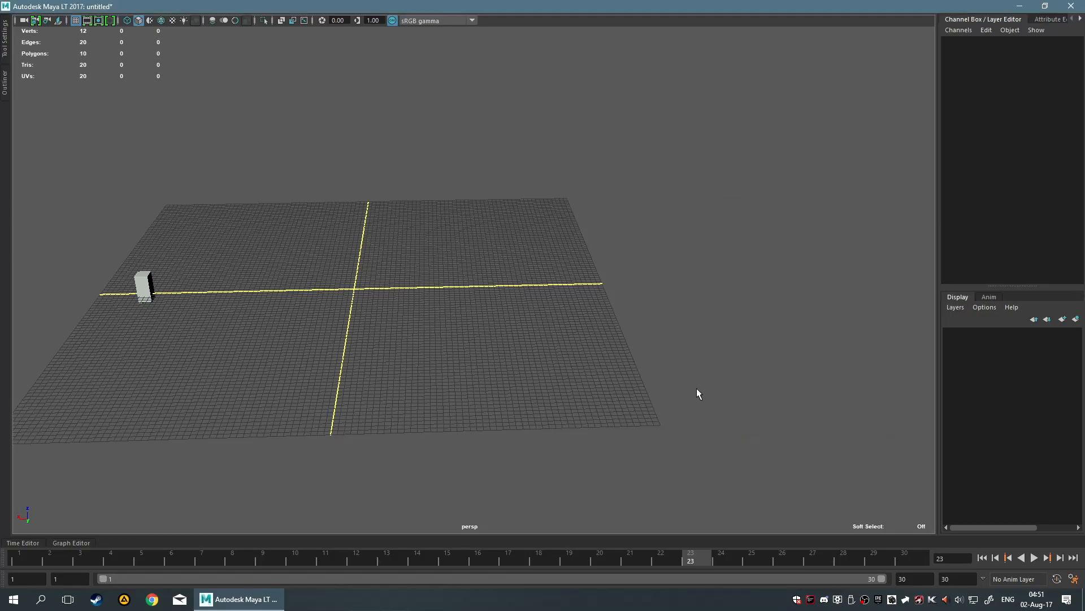
Scrub through the cube's animation from frame 1 to frame 30, and go back to frame 13.
{"action": "left_click", "coordinate": [25, 558]}
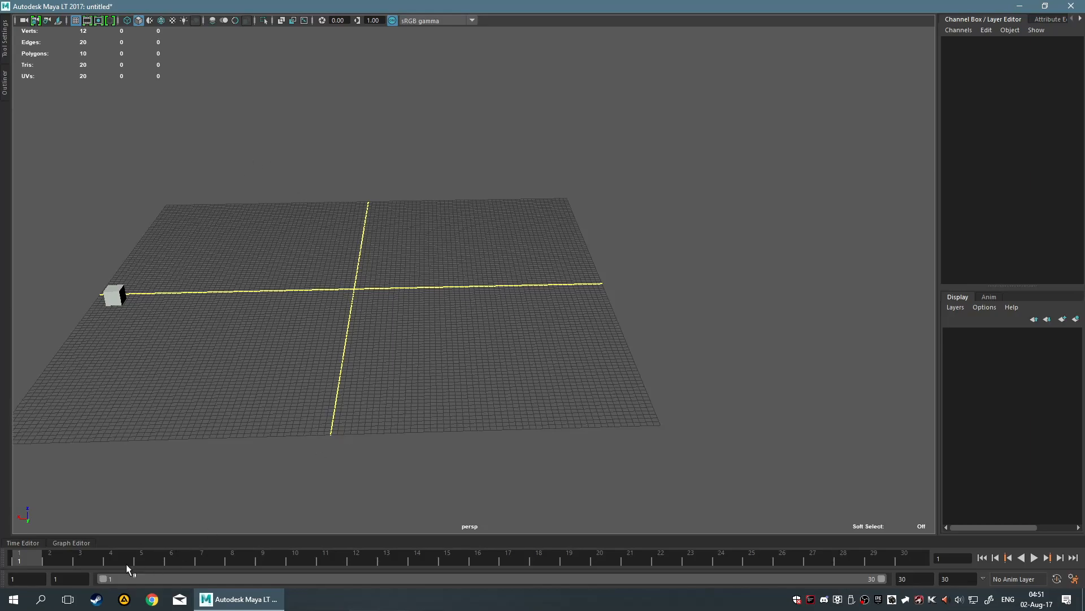
{"action": "left_click_drag", "start_coordinate": [21, 560], "coordinate": [1004, 566]}
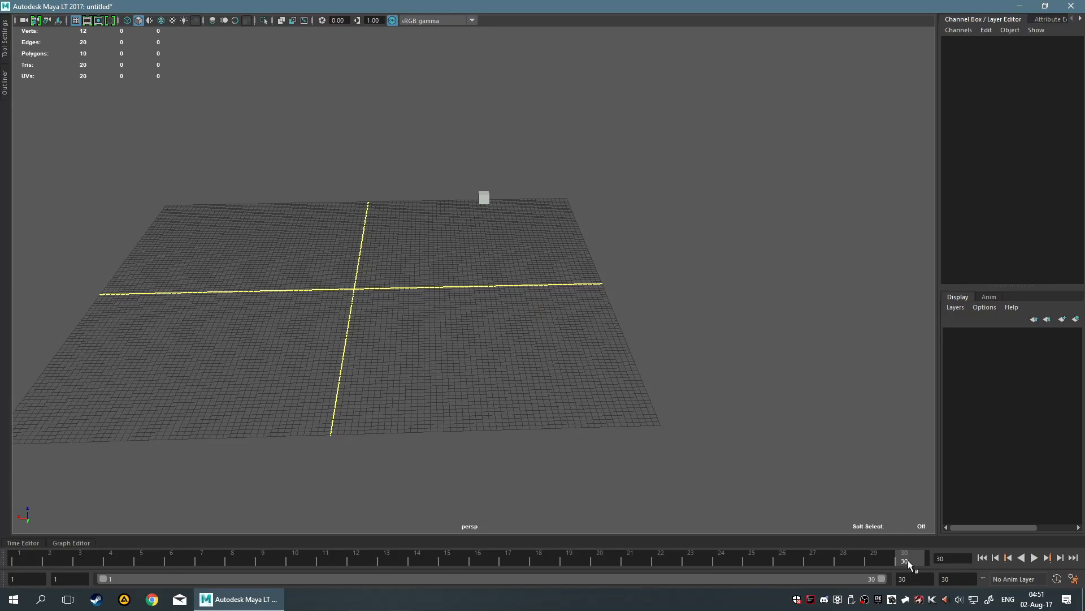
{"action": "left_click_drag", "start_coordinate": [905, 558], "coordinate": [380, 528]}
Move the cube at frame 13 across the grid's central axis towards the near edge, and deselect it.
{"action": "left_click_drag", "start_coordinate": [240, 261], "coordinate": [497, 464]}
{"action": "key", "text": "w"}
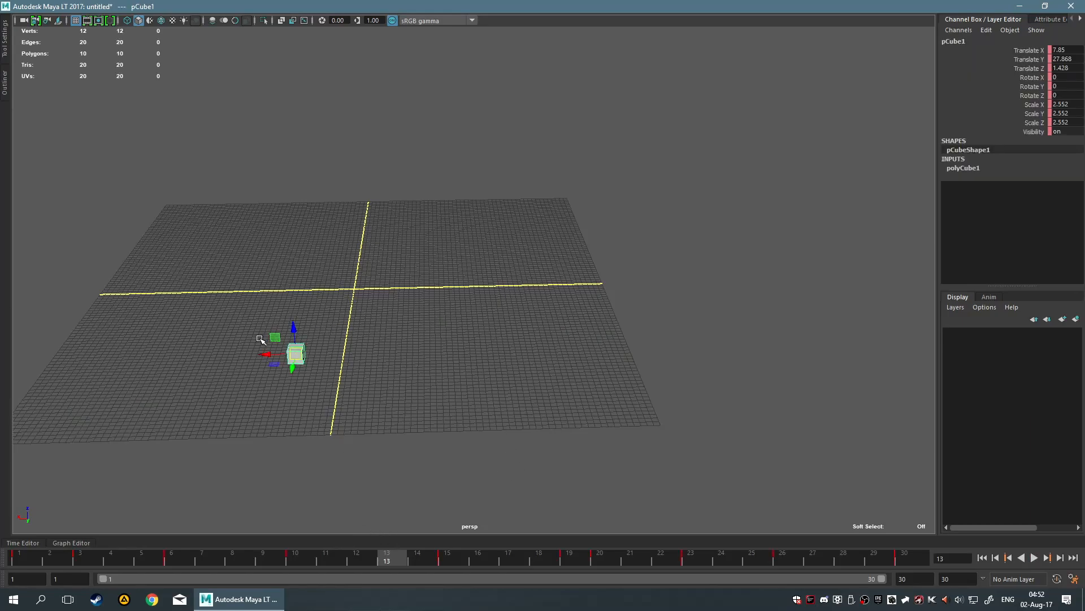
{"action": "left_click", "coordinate": [276, 364]}
{"action": "left_click_drag", "start_coordinate": [266, 350], "coordinate": [424, 426]}
{"action": "left_click_drag", "start_coordinate": [276, 369], "coordinate": [388, 416]}
{"action": "left_click", "coordinate": [502, 354]}
Show the animation layer list, play back the cube's animation and stop it.
{"action": "left_click", "coordinate": [988, 296]}
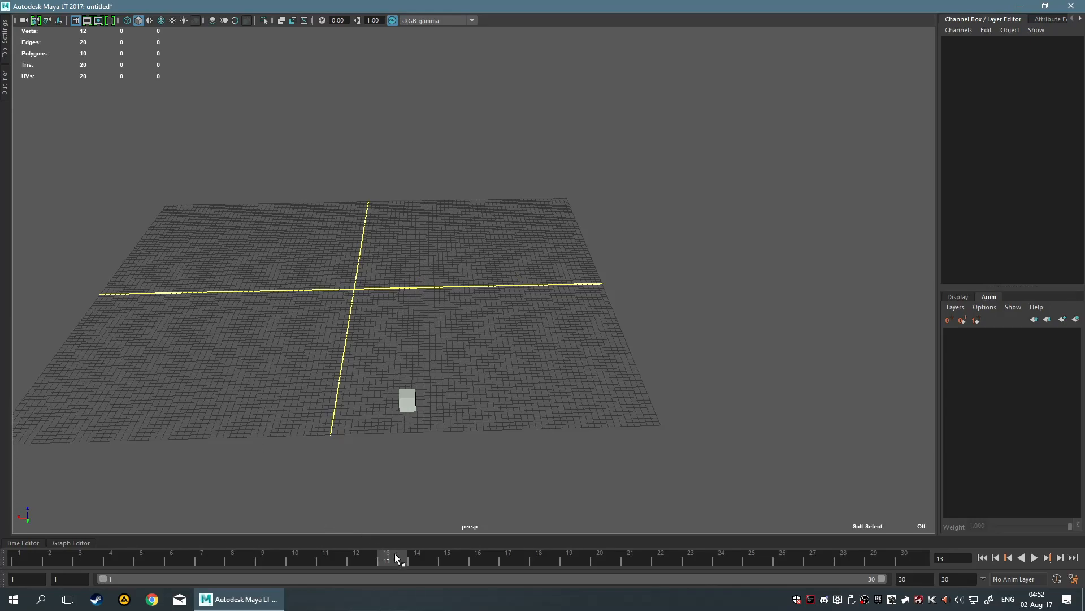
{"action": "key", "text": "alt+v"}
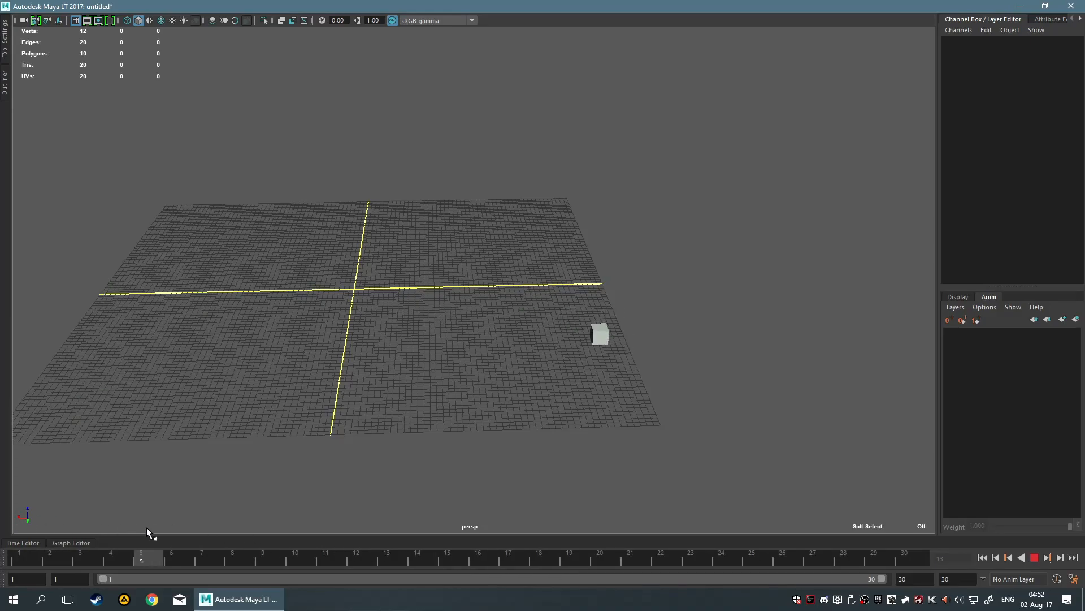
{"action": "key", "text": "Escape"}
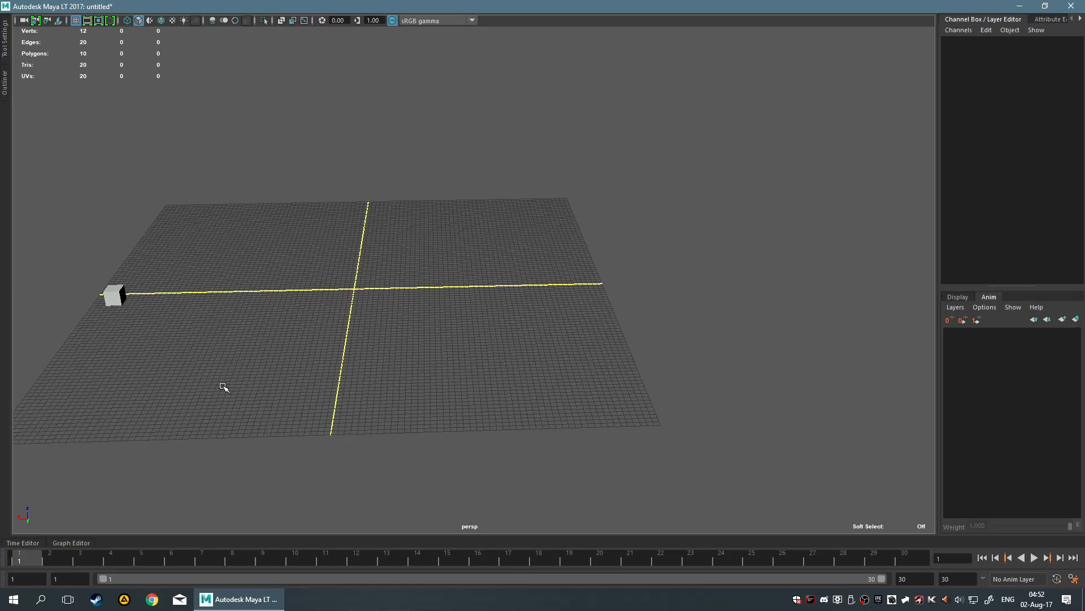
Move the cube at frame 1 to about X 22 and Z 9.3 without changing its Y position, and deselect it.
{"action": "middle_click_drag", "start_coordinate": [431, 274], "coordinate": [616, 255], "text": "alt"}
{"action": "left_click_drag", "start_coordinate": [244, 196], "coordinate": [365, 281]}
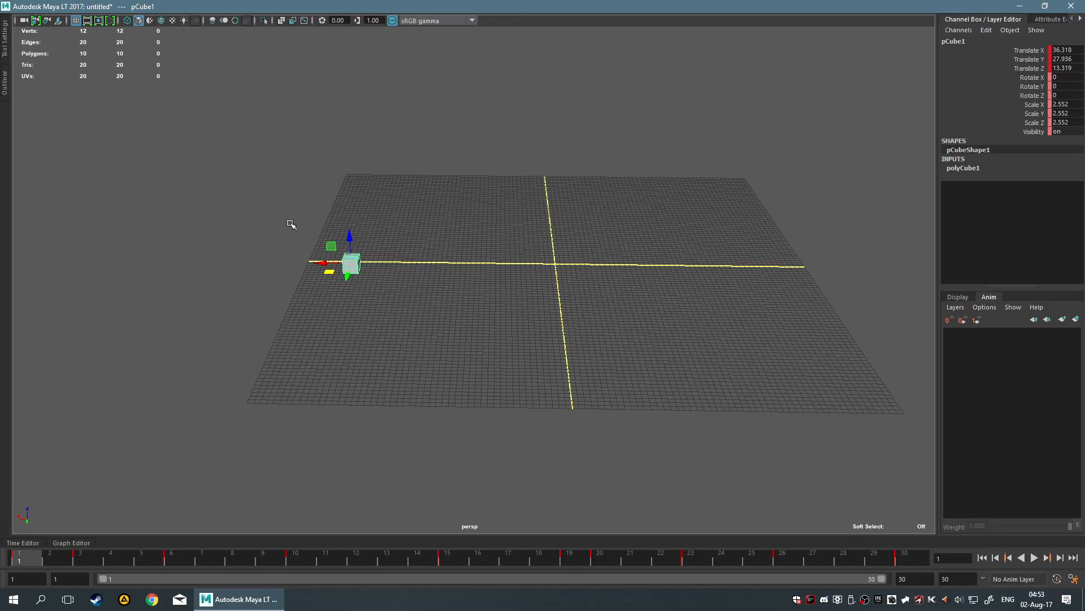
{"action": "left_click", "coordinate": [392, 160]}
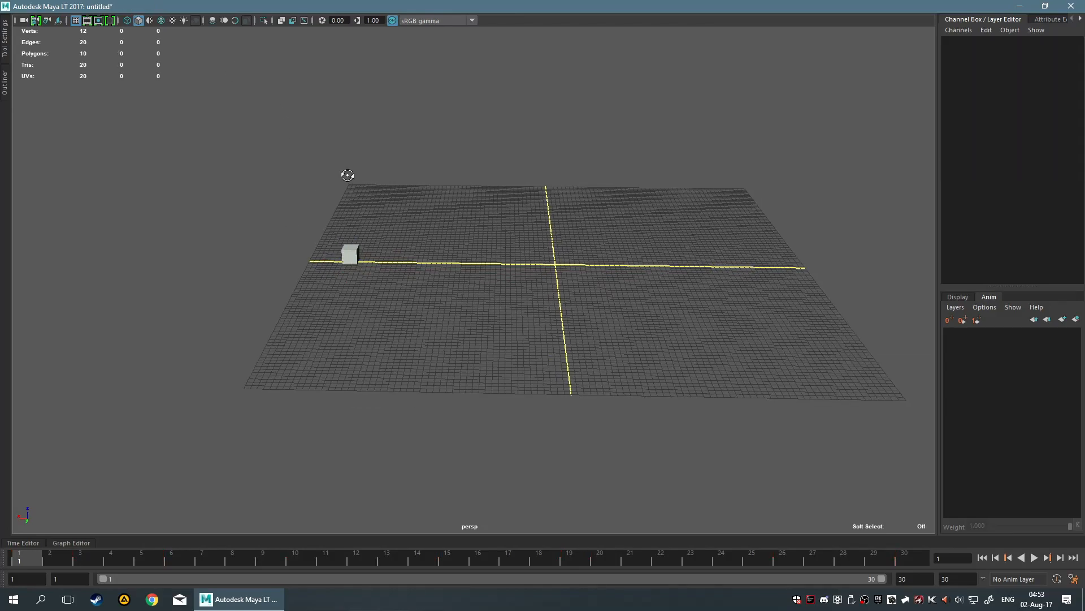
{"action": "left_click_drag", "start_coordinate": [351, 179], "coordinate": [315, 148], "text": "alt"}
{"action": "left_click_drag", "start_coordinate": [323, 105], "coordinate": [352, 117]}
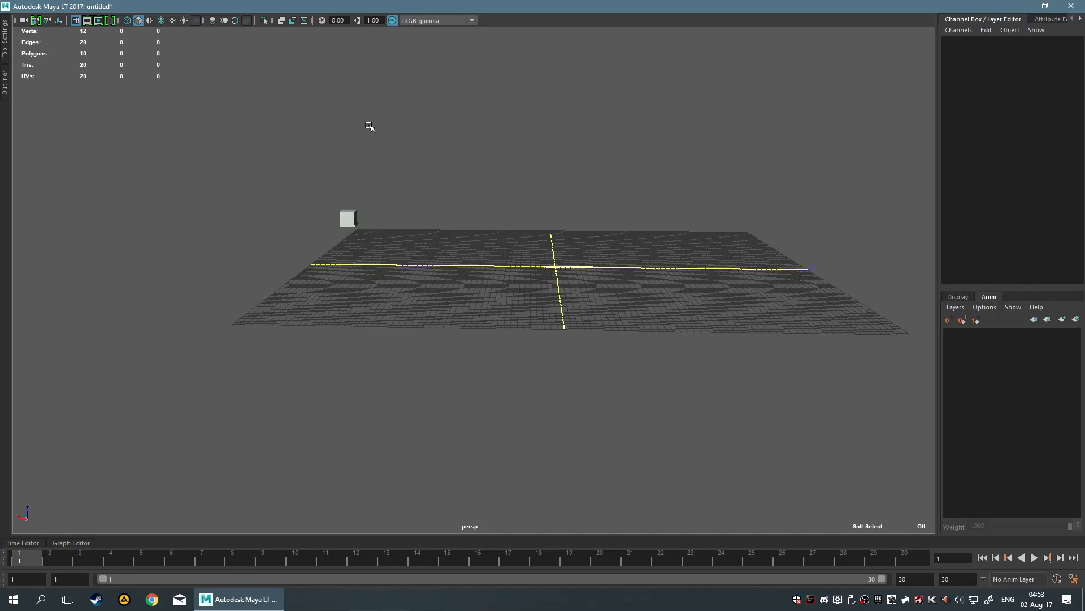
{"action": "left_click_drag", "start_coordinate": [339, 121], "coordinate": [450, 203]}
{"action": "left_click_drag", "start_coordinate": [288, 169], "coordinate": [468, 303]}
{"action": "left_click_drag", "start_coordinate": [329, 199], "coordinate": [413, 223]}
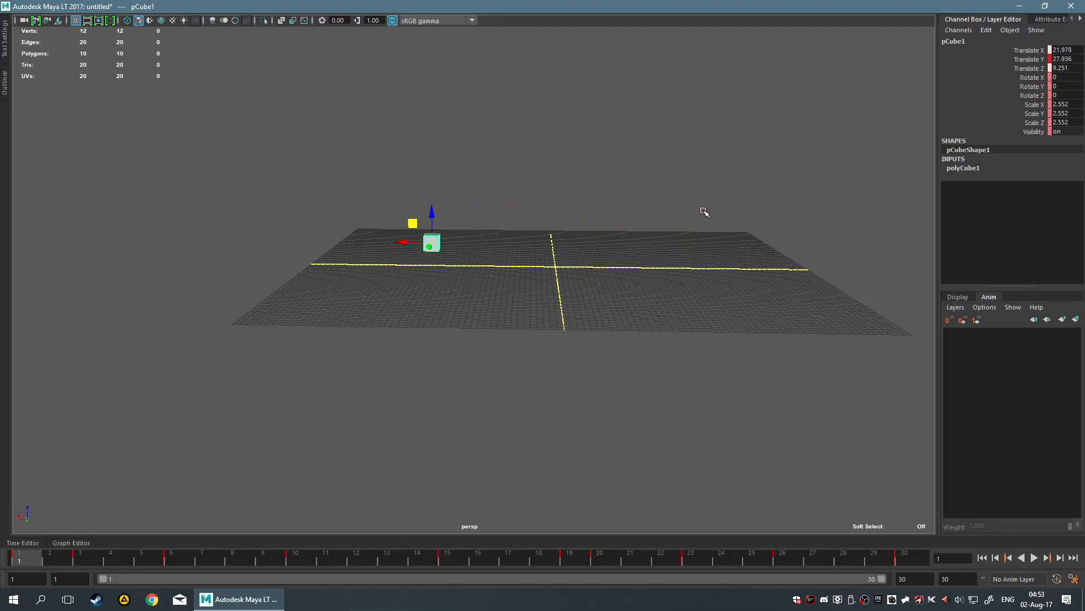
{"action": "left_click", "coordinate": [373, 95]}
{"action": "left_click_drag", "start_coordinate": [330, 74], "coordinate": [628, 181]}
{"action": "left_click_drag", "start_coordinate": [215, 170], "coordinate": [670, 309]}
{"action": "left_click", "coordinate": [670, 310]}
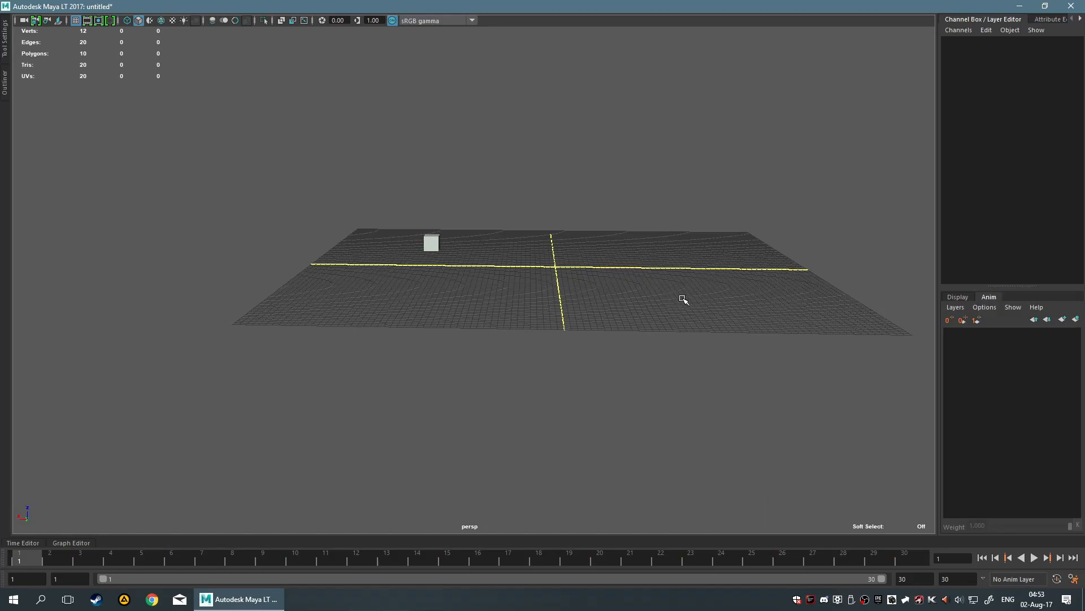
Select the cube, detach the Key command list beside the grid to examine its key-setting commands, and close it.
{"action": "left_click_drag", "start_coordinate": [303, 84], "coordinate": [536, 166]}
{"action": "left_click_drag", "start_coordinate": [341, 127], "coordinate": [579, 174]}
{"action": "left_click_drag", "start_coordinate": [363, 233], "coordinate": [594, 371]}
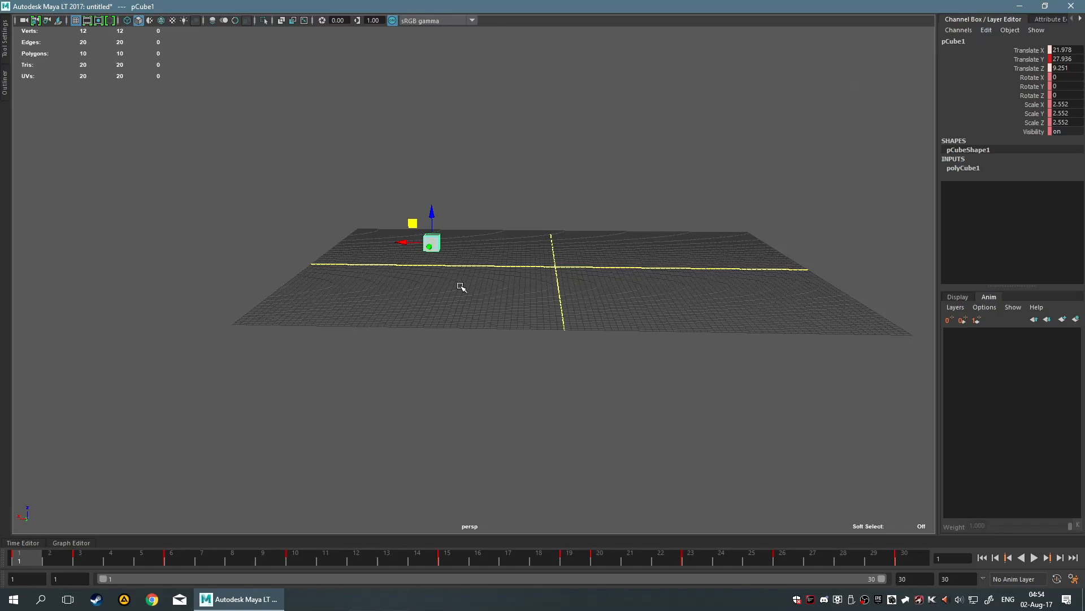
{"action": "key", "text": "space"}
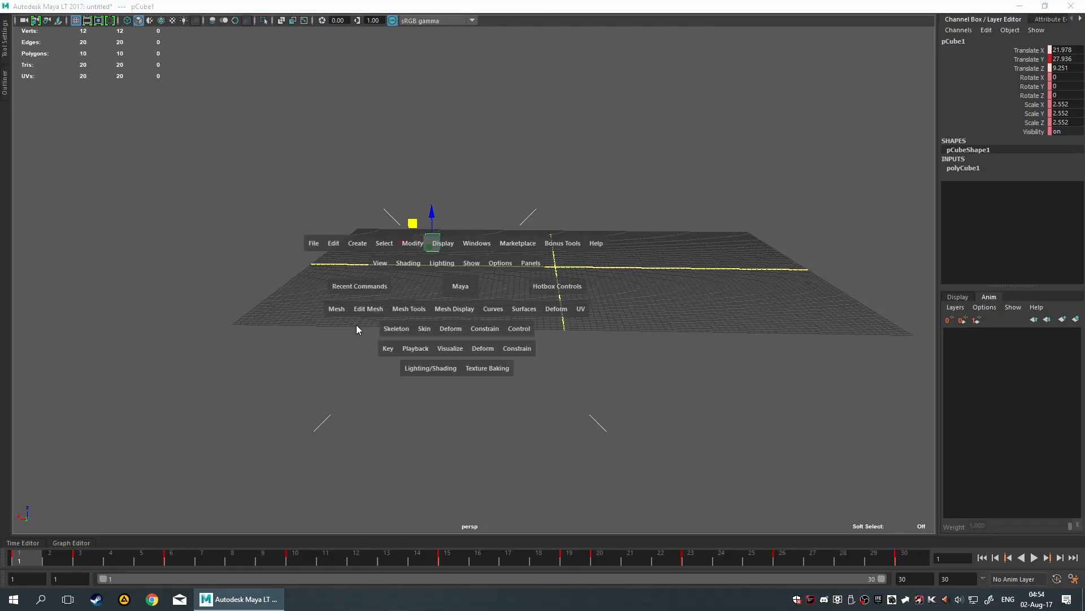
{"action": "left_click", "coordinate": [387, 347]}
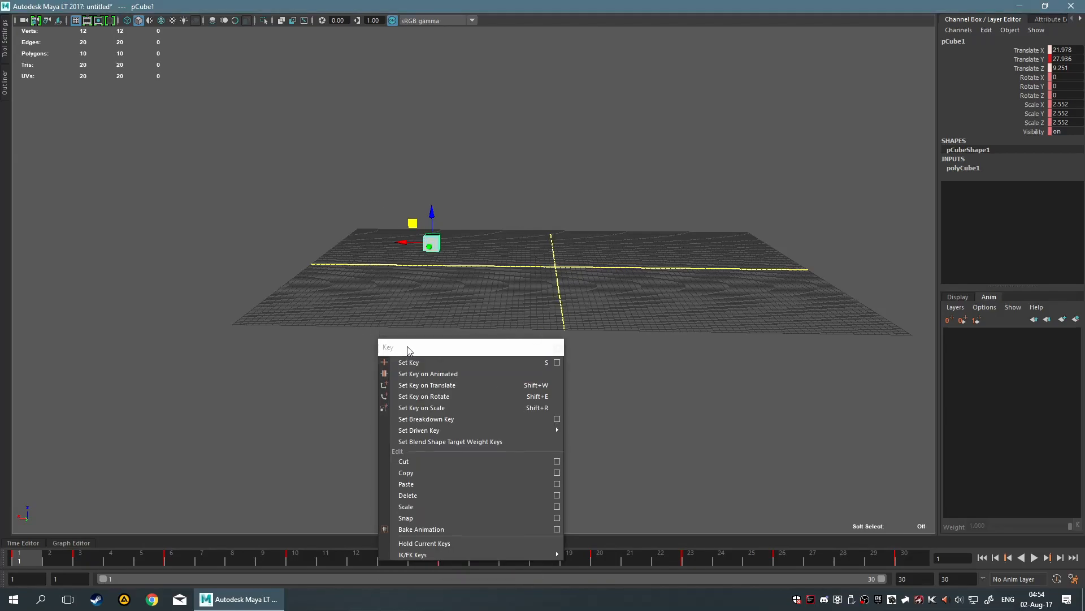
{"action": "left_click_drag", "start_coordinate": [409, 350], "coordinate": [127, 241]}
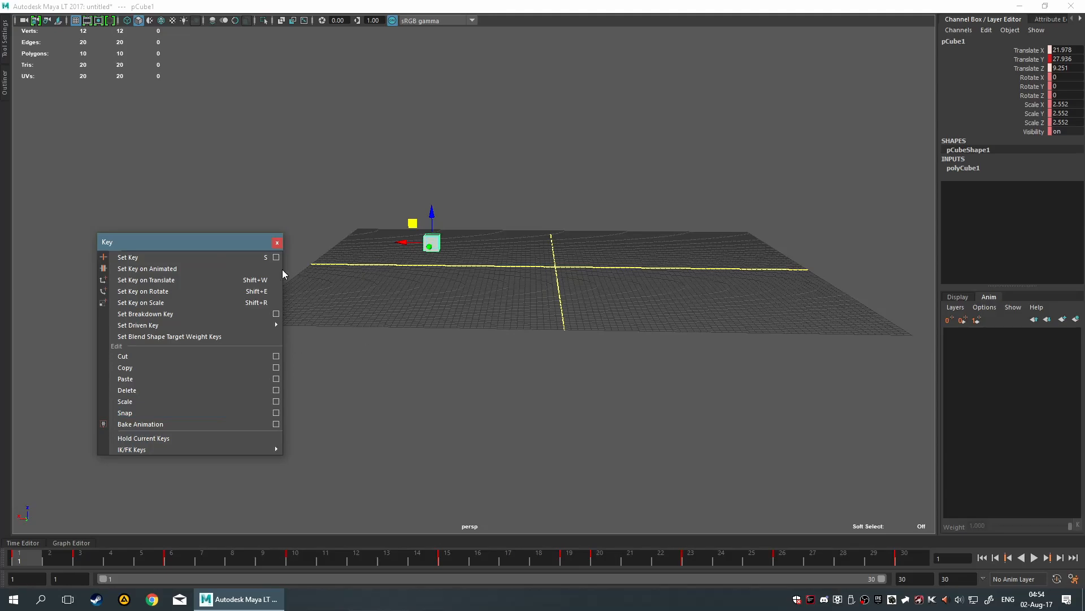
{"action": "left_click", "coordinate": [278, 242]}
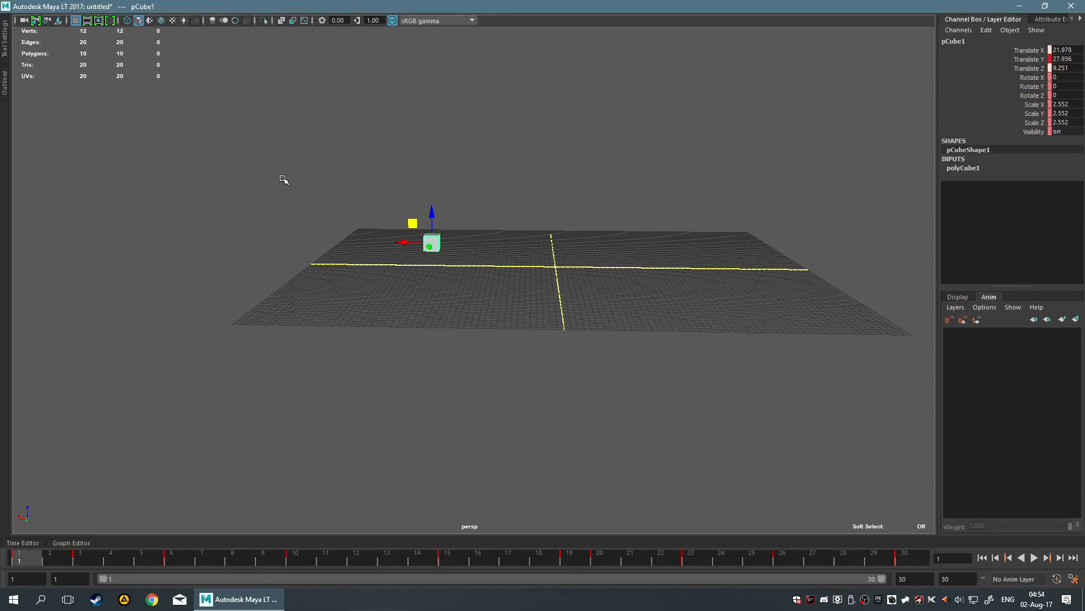
Delete the animated cube and collapse the Channel Box to leave an empty grid.
{"action": "key", "text": "Delete"}
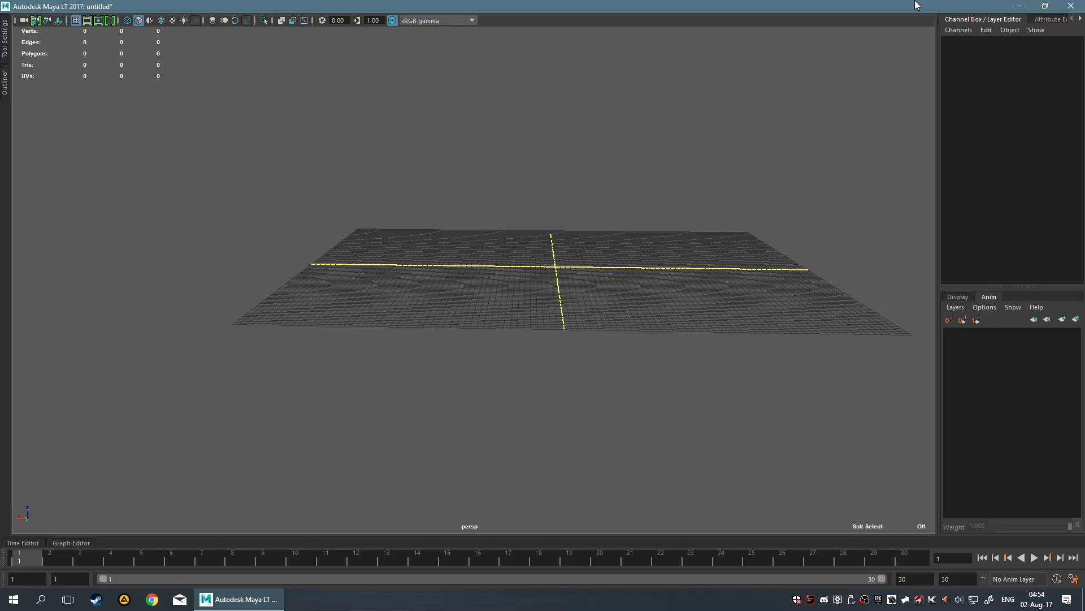
{"action": "left_click", "coordinate": [969, 22]}
{"action": "left_click_drag", "start_coordinate": [802, 221], "coordinate": [551, 255], "text": "alt"}
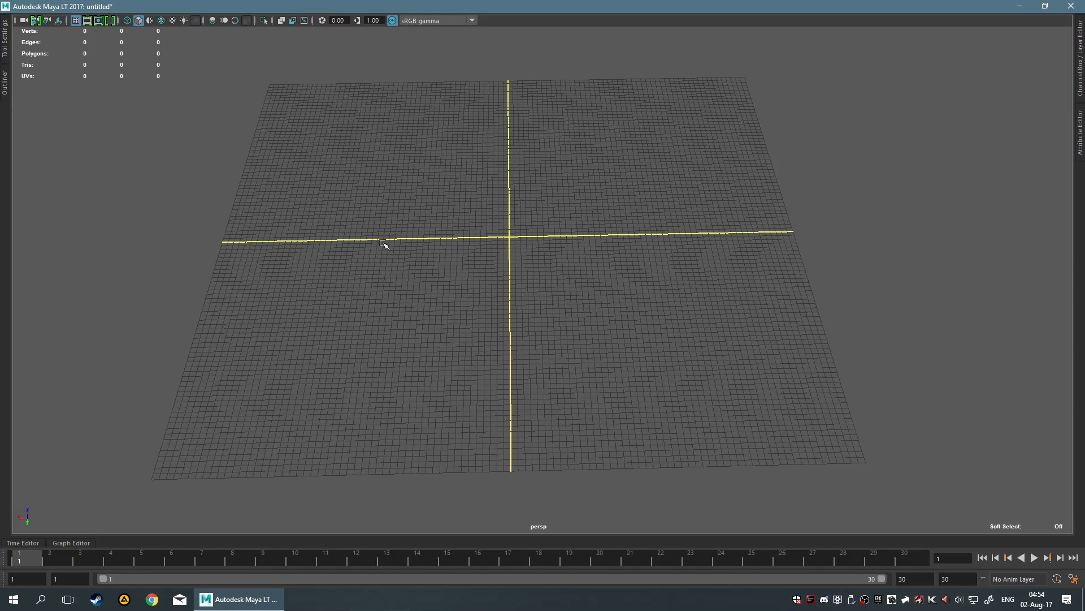
Examine the animation Visualize and Deform commands, and dismiss them.
{"action": "key", "text": "space"}
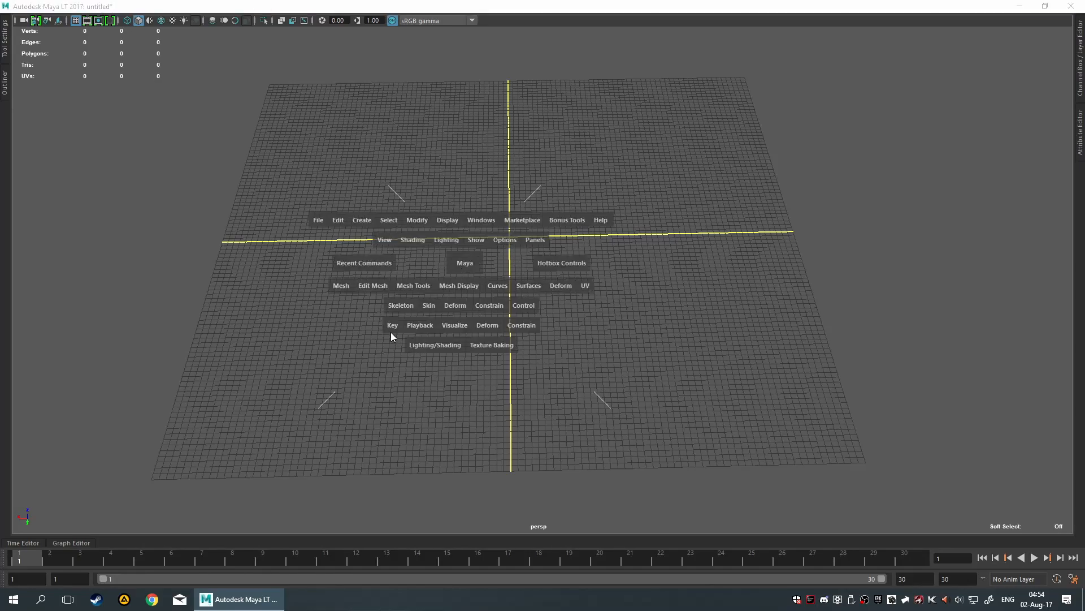
{"action": "left_click", "coordinate": [452, 333]}
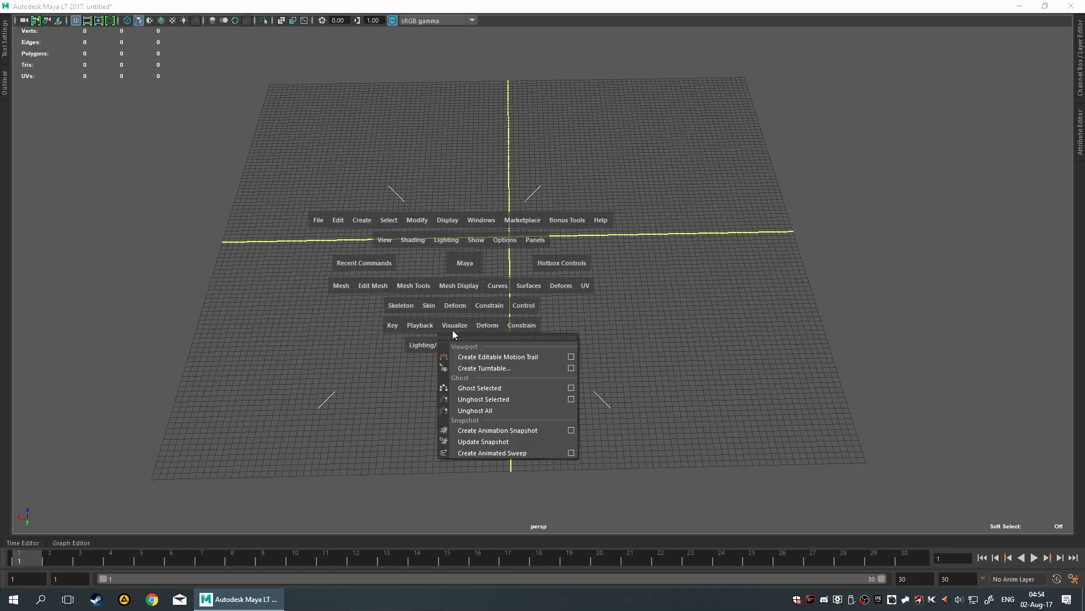
{"action": "left_click", "coordinate": [598, 340]}
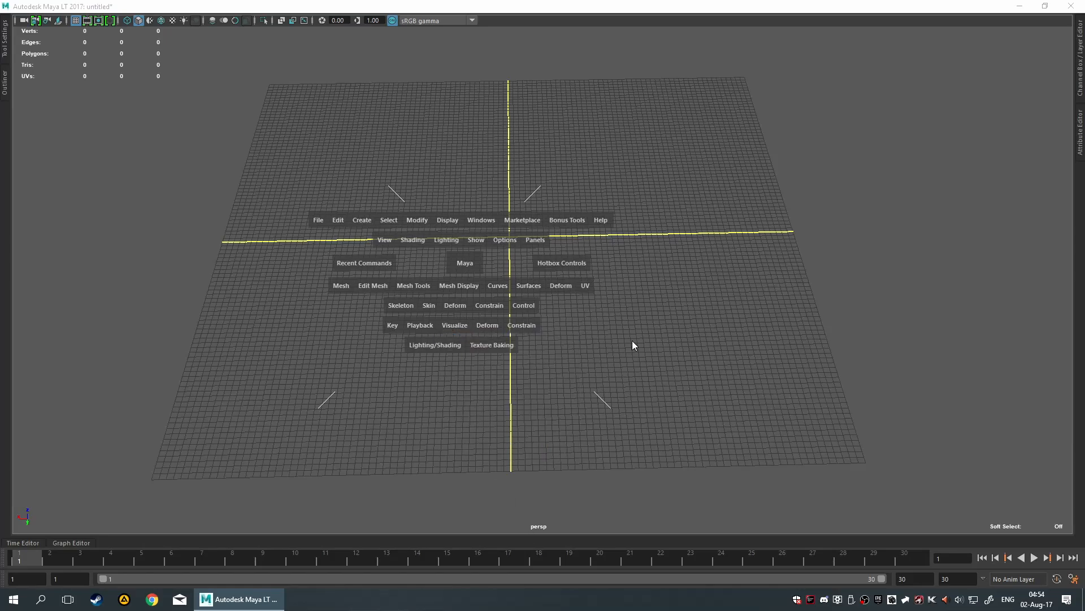
{"action": "key", "text": "space"}
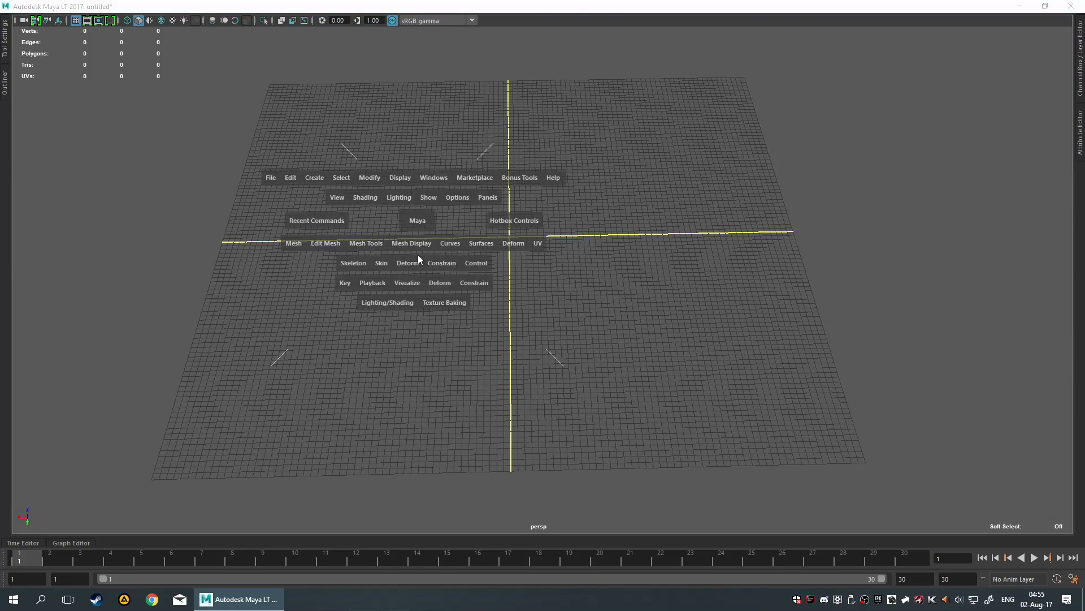
{"action": "left_click", "coordinate": [443, 289]}
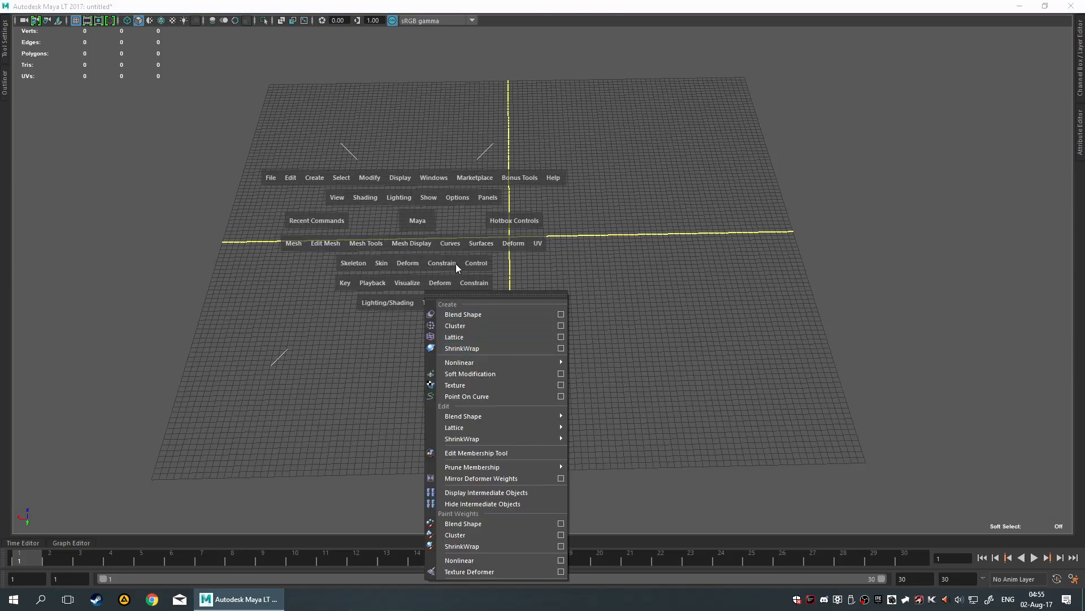
{"action": "left_click", "coordinate": [644, 261]}
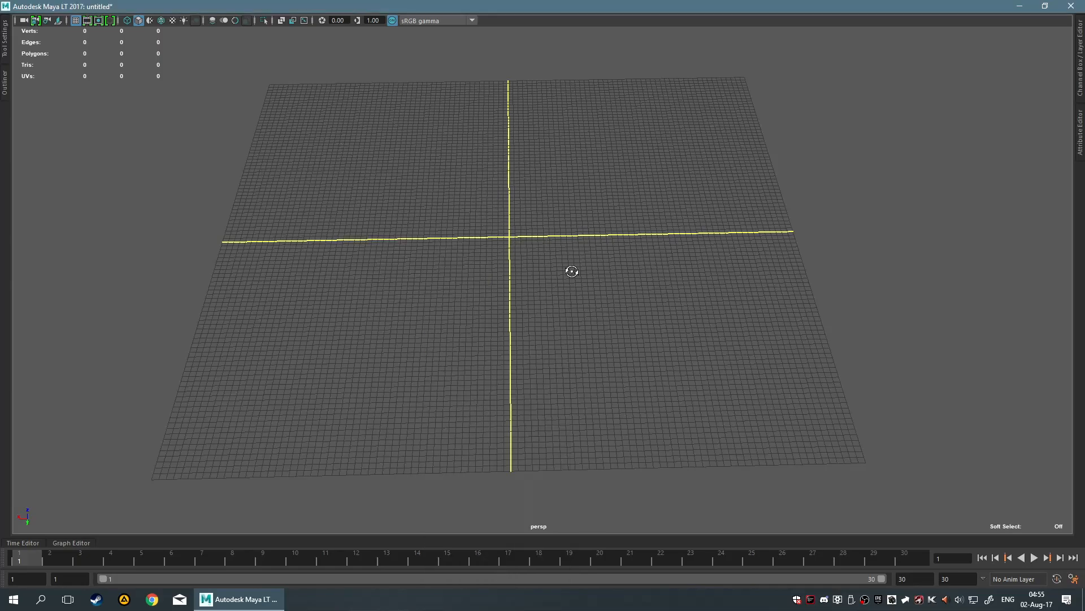
{"action": "left_click_drag", "start_coordinate": [572, 272], "coordinate": [567, 256], "text": "alt"}
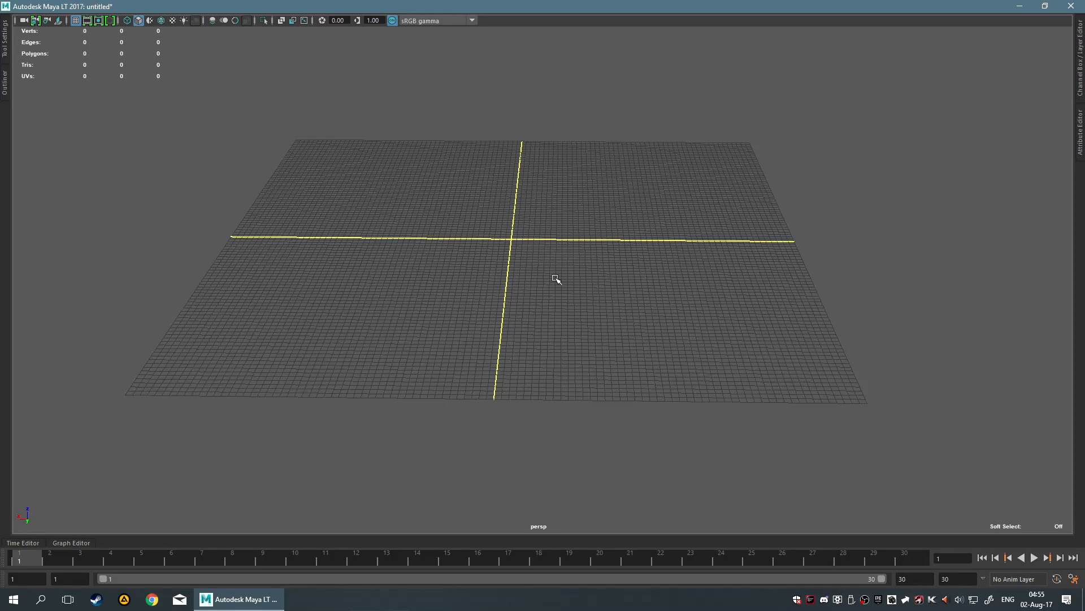
{"action": "mouse_move", "coordinate": [512, 257]}
{"action": "left_mouse_down", "text": "alt"}
{"action": "mouse_move", "coordinate": [490, 262]}
{"action": "mouse_move", "coordinate": [514, 258]}
{"action": "left_mouse_up", "text": "alt"}
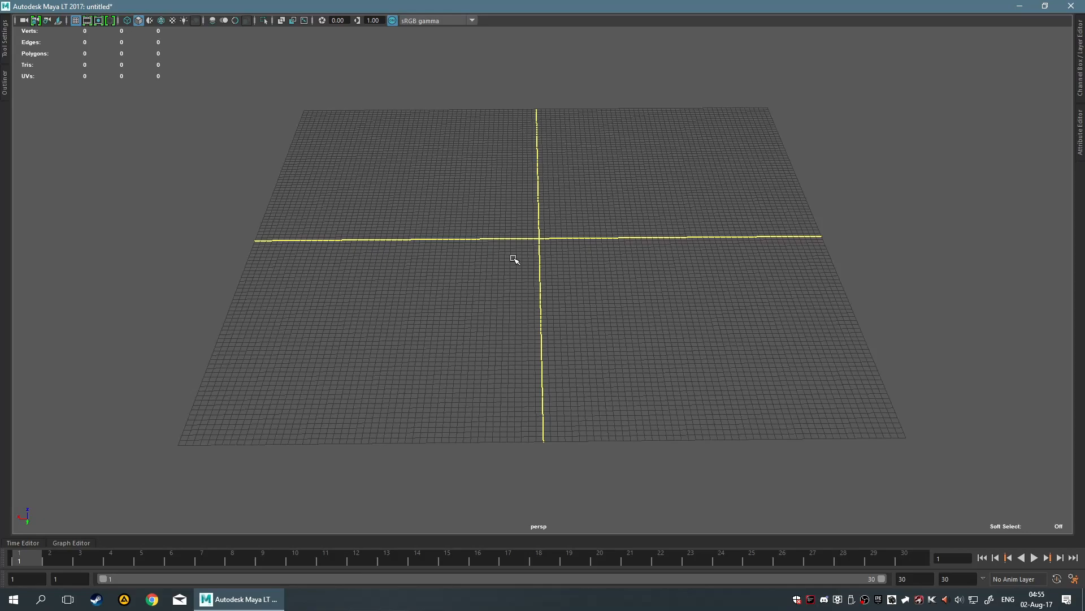
{"action": "key", "text": "space"}
{"action": "left_click_drag", "start_coordinate": [397, 164], "coordinate": [643, 363]}
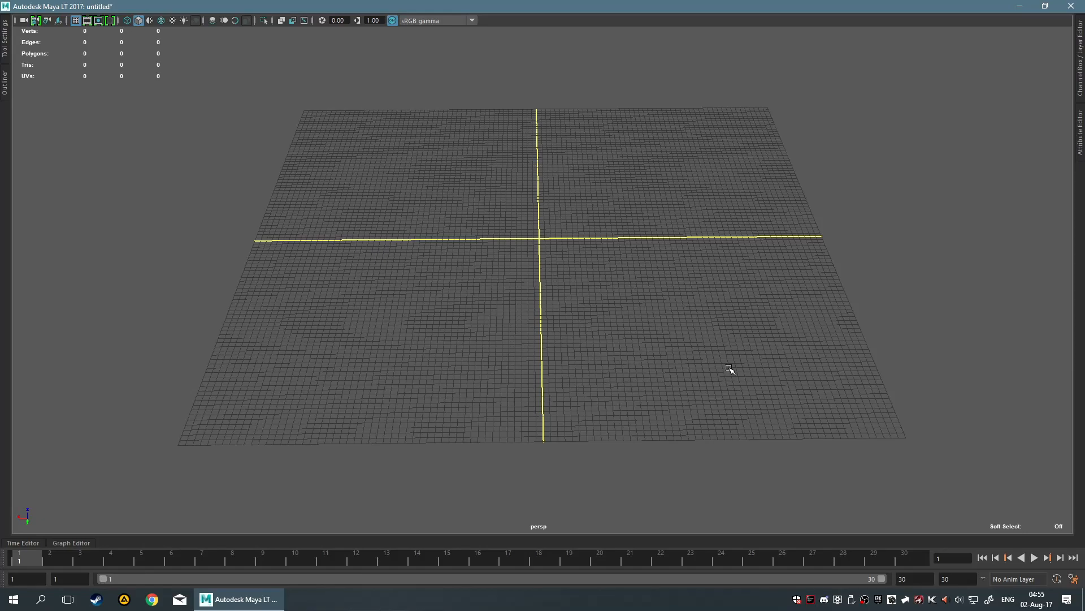